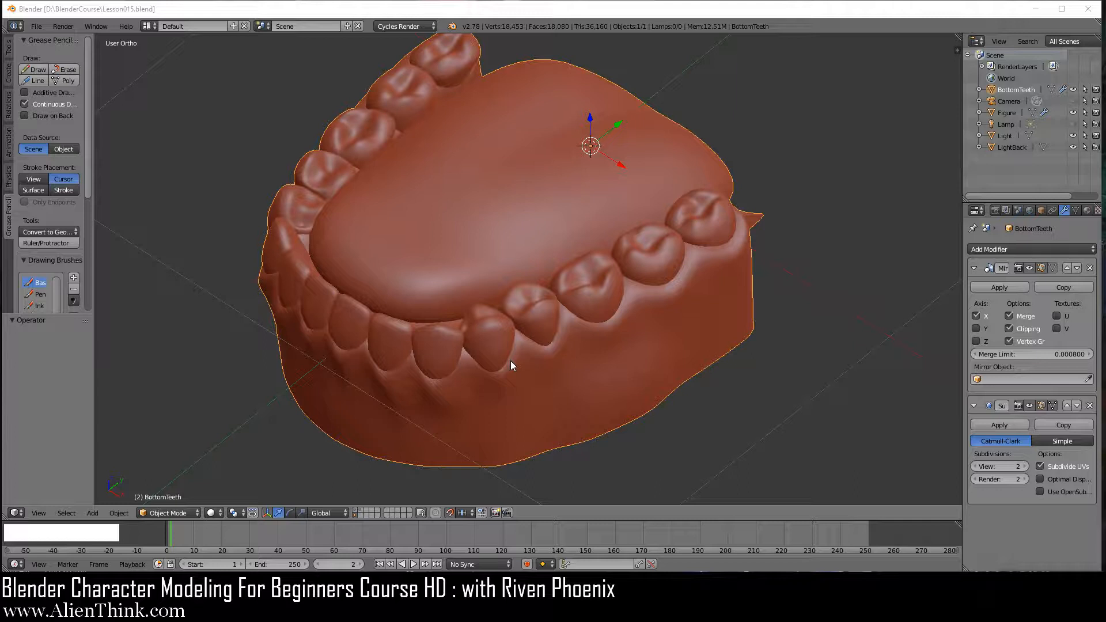
# Turn on snapping for transforms and set it to snap by increment
pyautogui.click(450, 512)
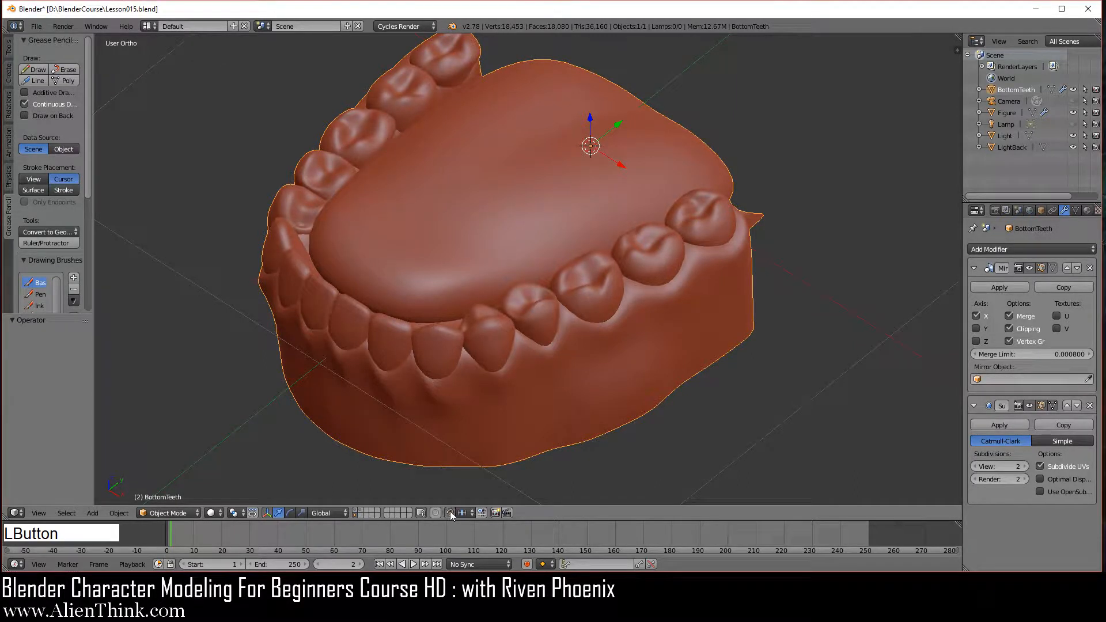
pyautogui.click(461, 514)
pyautogui.click(472, 501)
# Put the BottomTeeth object into Edit Mode and deselect all of its faces
pyautogui.click(168, 512)
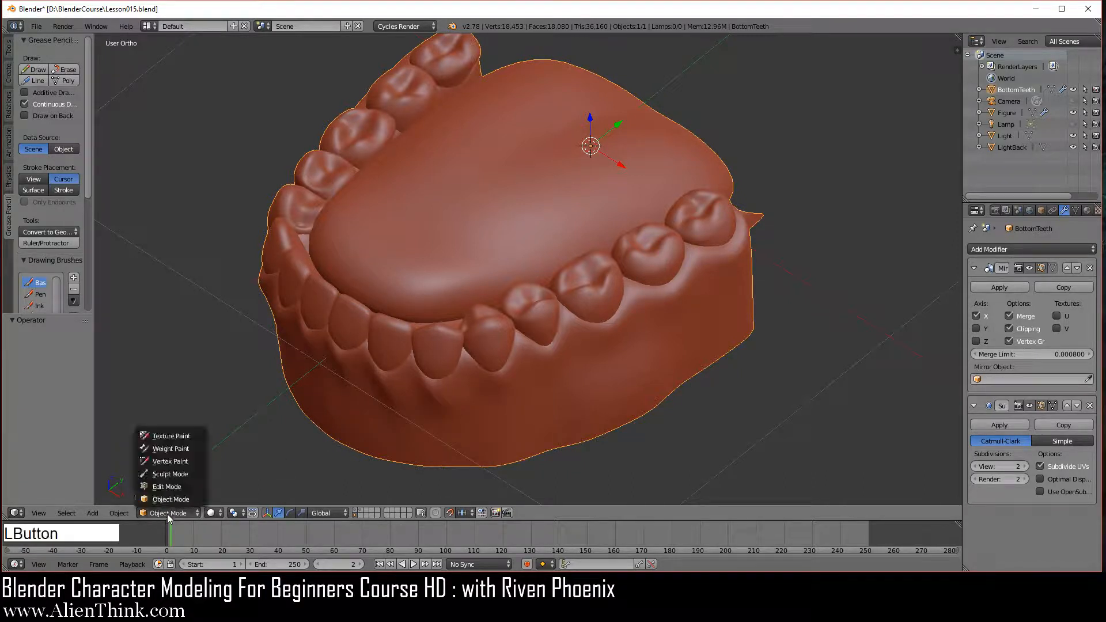
pyautogui.click(175, 485)
pyautogui.click(117, 513)
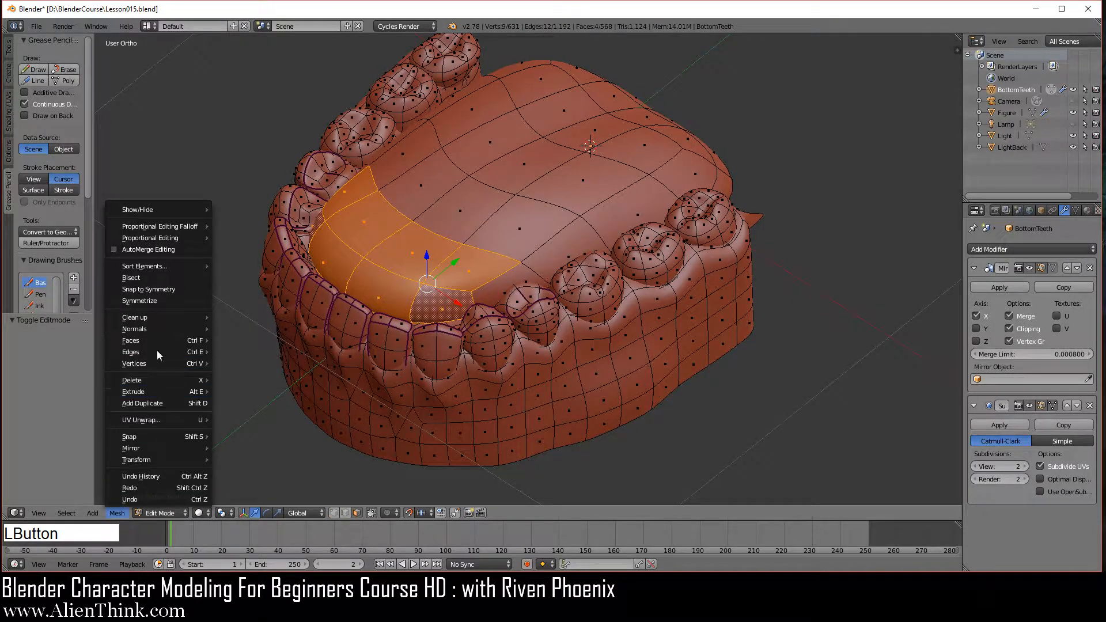
pyautogui.moveTo(158, 348)
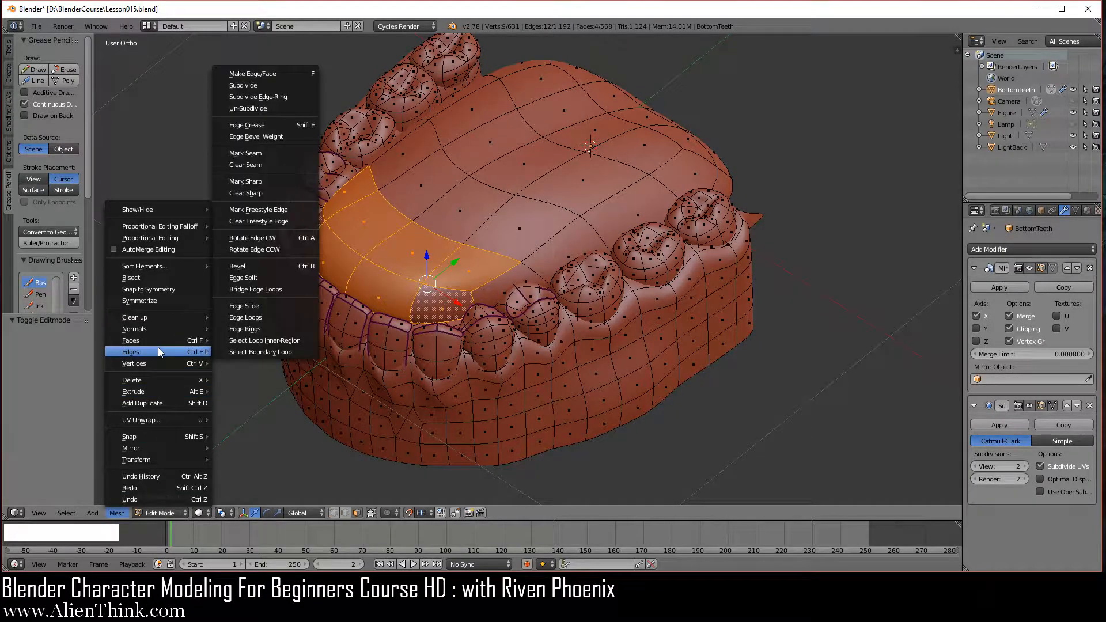
pyautogui.click(305, 238)
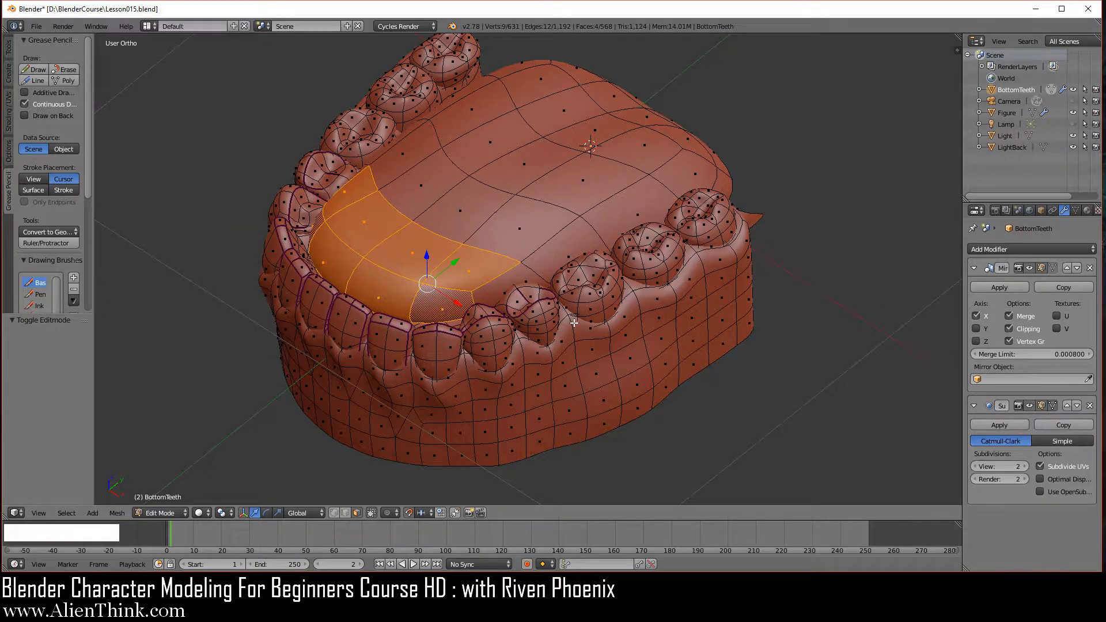
pyautogui.press('a')
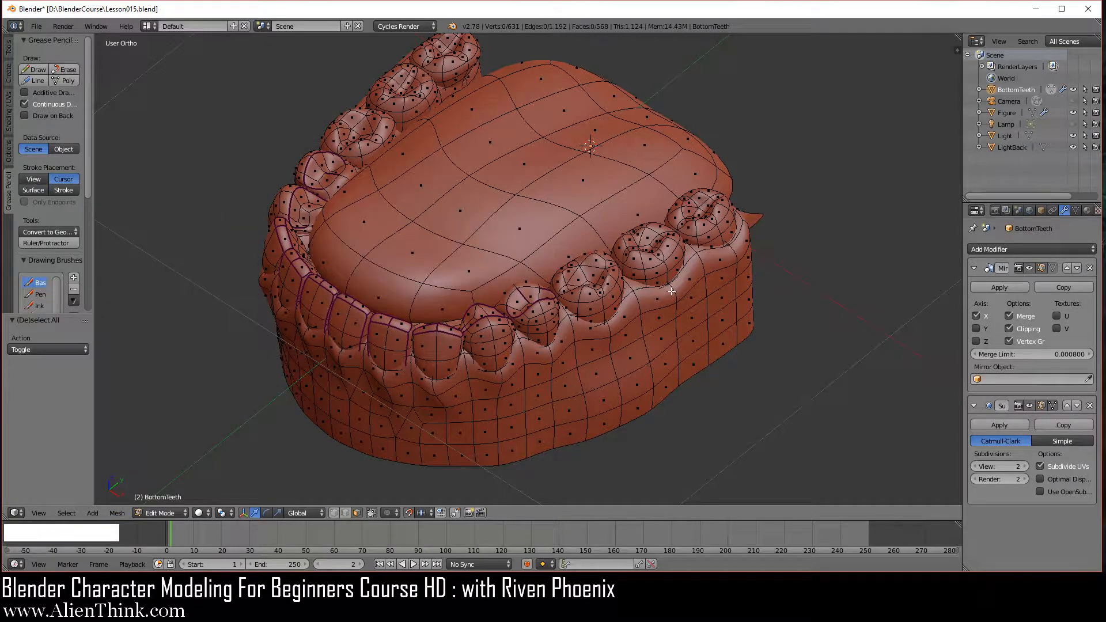
# Select the two adjacent faces on the rear side of the tongue and move them -0.060 along Z in the back view
pyautogui.moveTo(655, 352); pyautogui.dragTo(489, 361, button='middle')
pyautogui.keyDown('shift'); pyautogui.moveTo(592, 383); pyautogui.dragTo(382, 296, button='middle'); pyautogui.keyUp('shift')
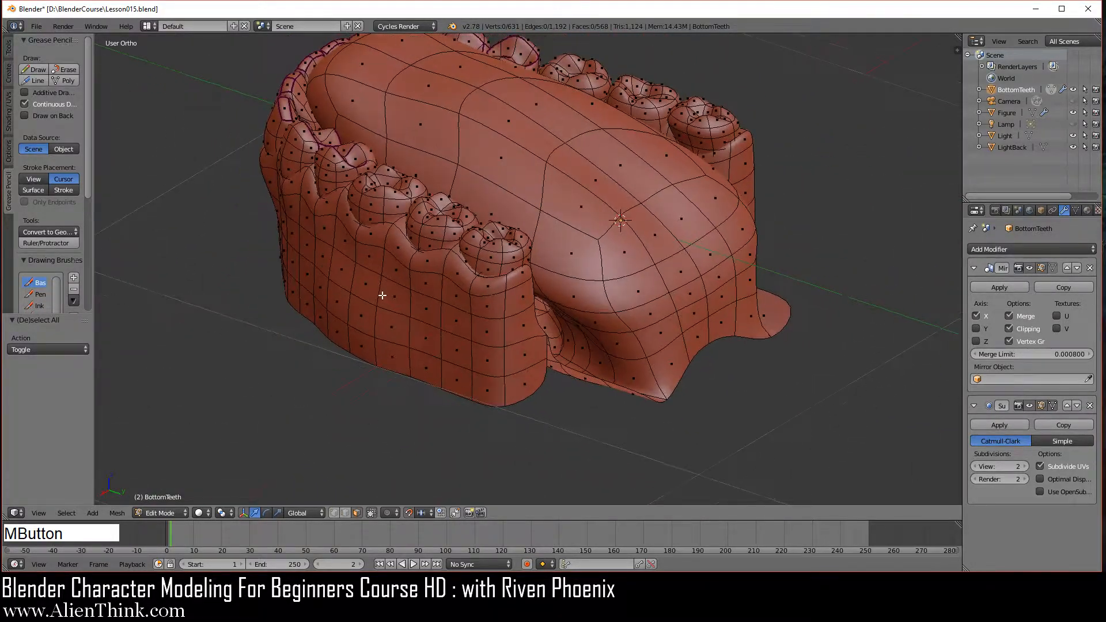
pyautogui.press('Tab')
pyautogui.moveTo(528, 321); pyautogui.dragTo(586, 311, button='middle')
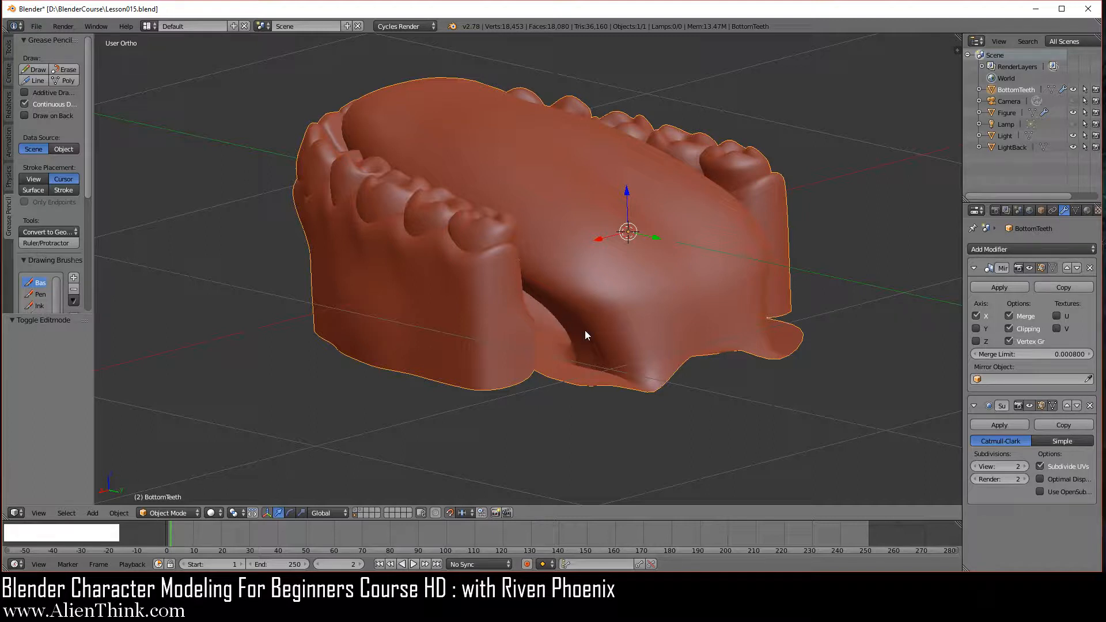
pyautogui.press('Tab')
pyautogui.scroll(4, 593, 343)
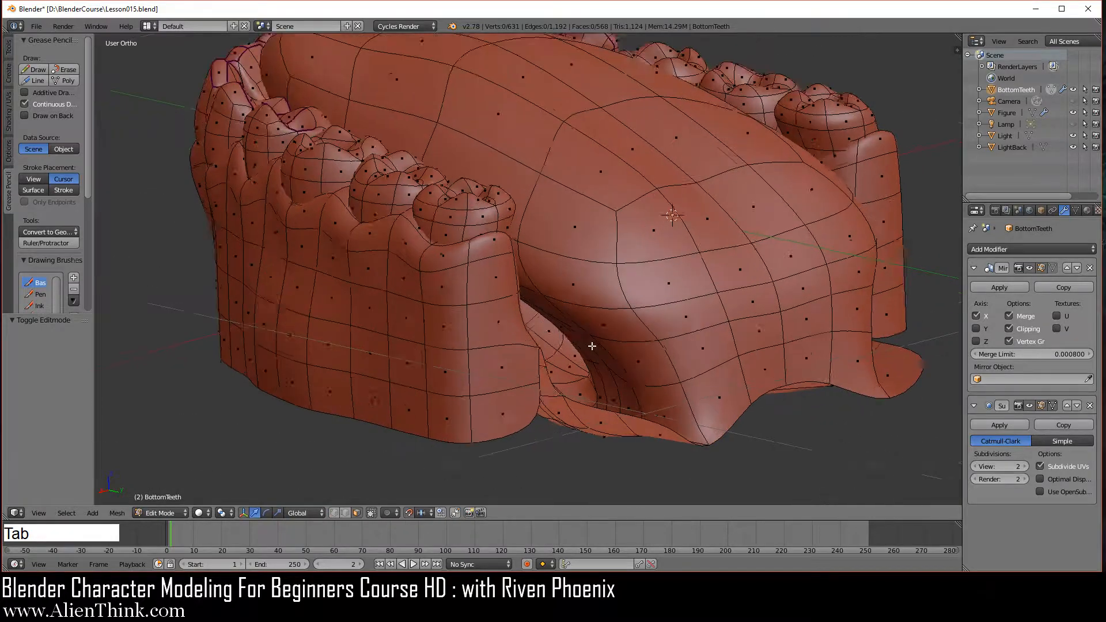
pyautogui.rightClick(619, 346)
pyautogui.moveTo(563, 362); pyautogui.dragTo(586, 355, button='middle')
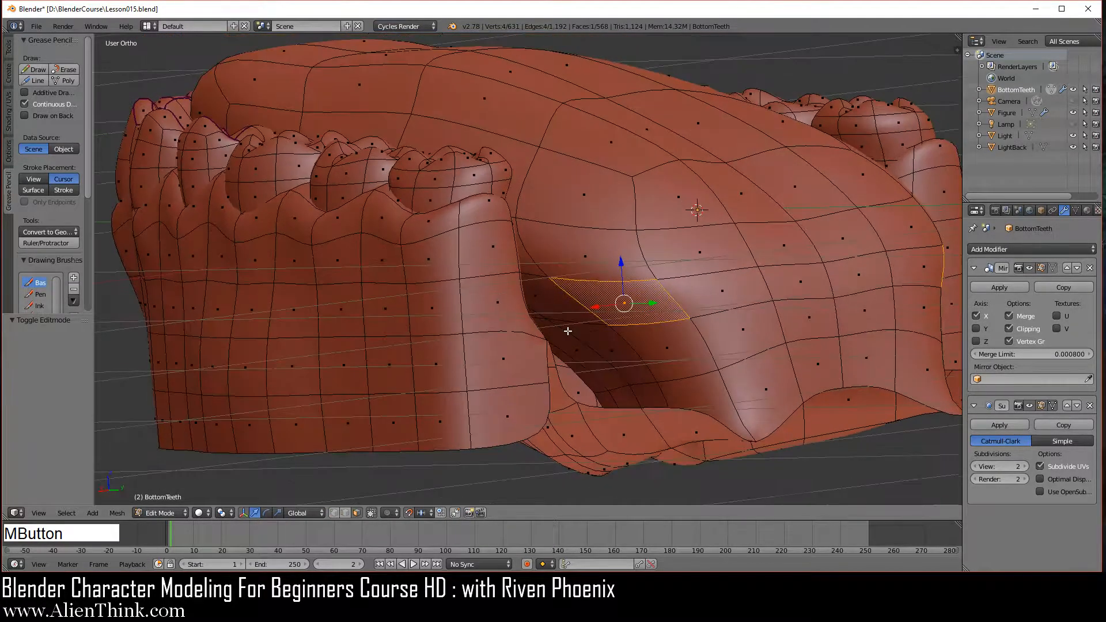
pyautogui.keyDown('shift'); pyautogui.rightClick(557, 306); pyautogui.keyUp('shift')
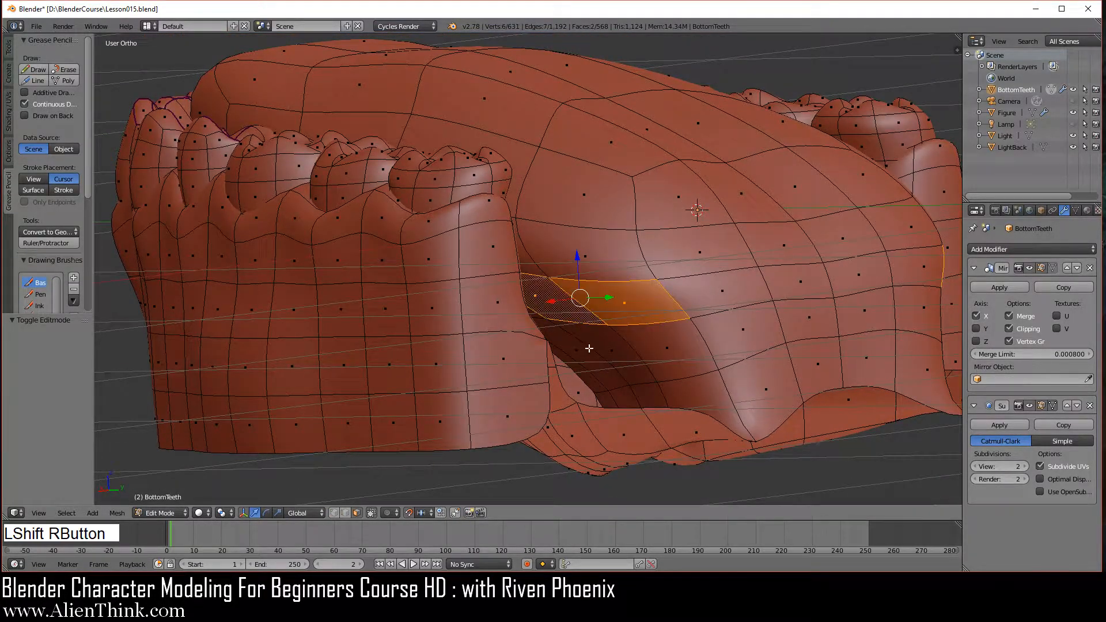
pyautogui.moveTo(558, 306); pyautogui.dragTo(542, 338, button='middle')
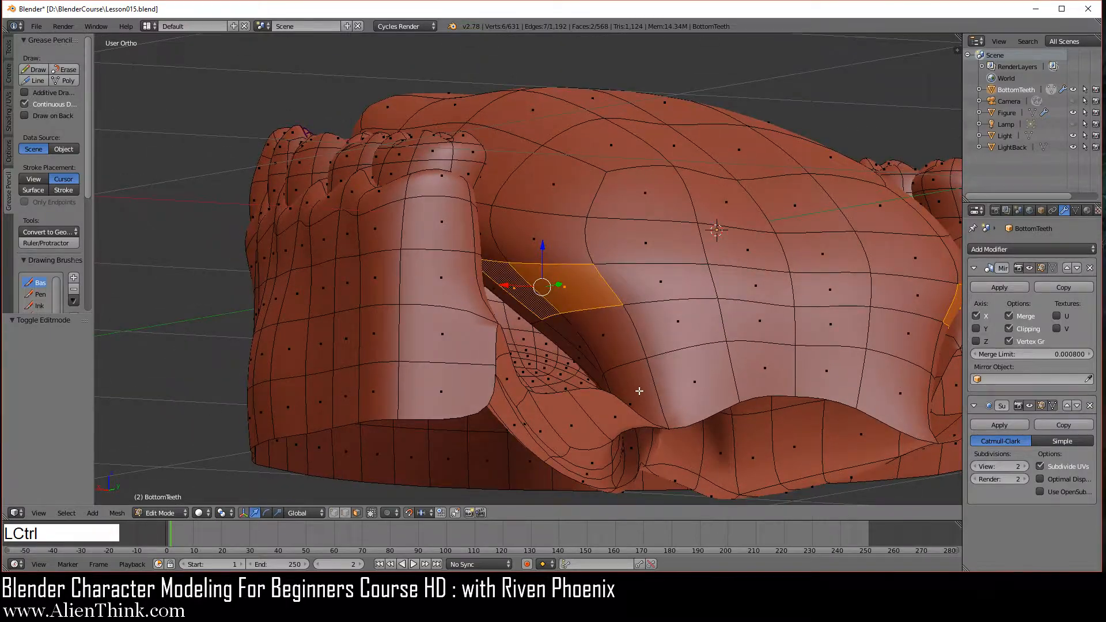
pyautogui.hotkey('ctrl', '1')
pyautogui.scroll(1, 555, 372)
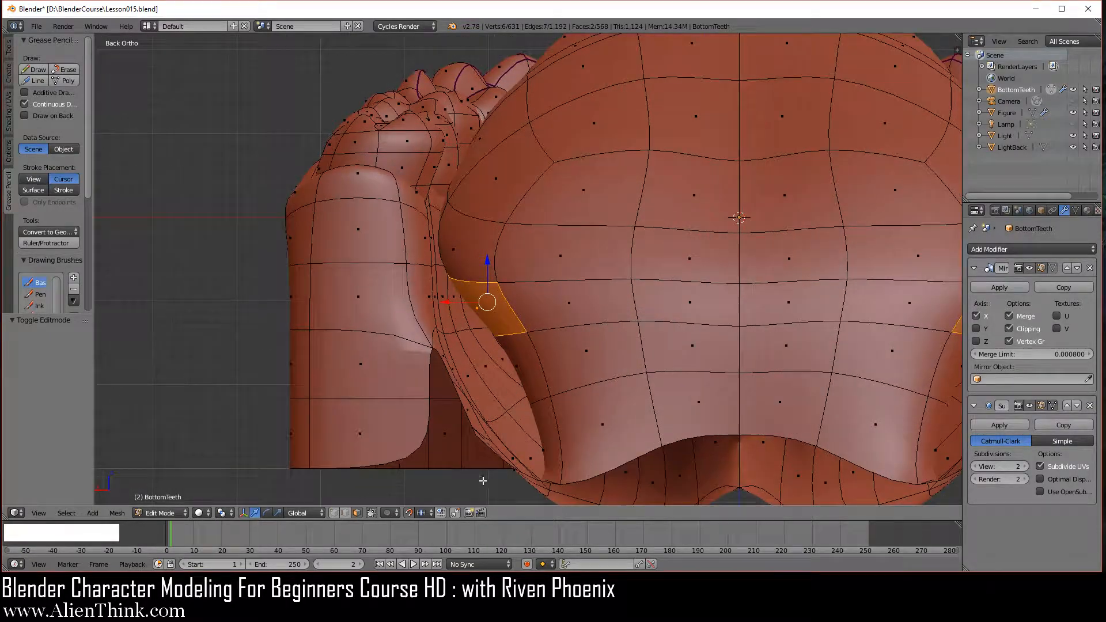
pyautogui.click(487, 261)
pyautogui.moveTo(487, 261); pyautogui.dragTo(479, 310)
pyautogui.scroll(-4, 509, 355)
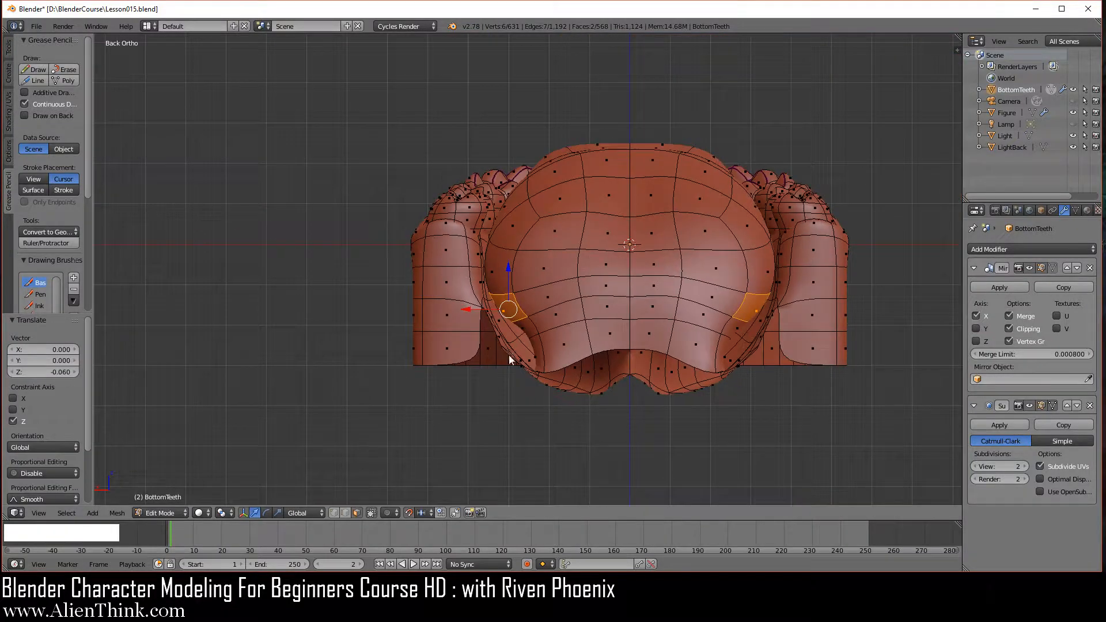
# Return to Object Mode and rotate the BottomTeeth object by -10° in the right orthographic view
pyautogui.press('Tab')
pyautogui.moveTo(434, 329); pyautogui.dragTo(566, 367, button='middle')
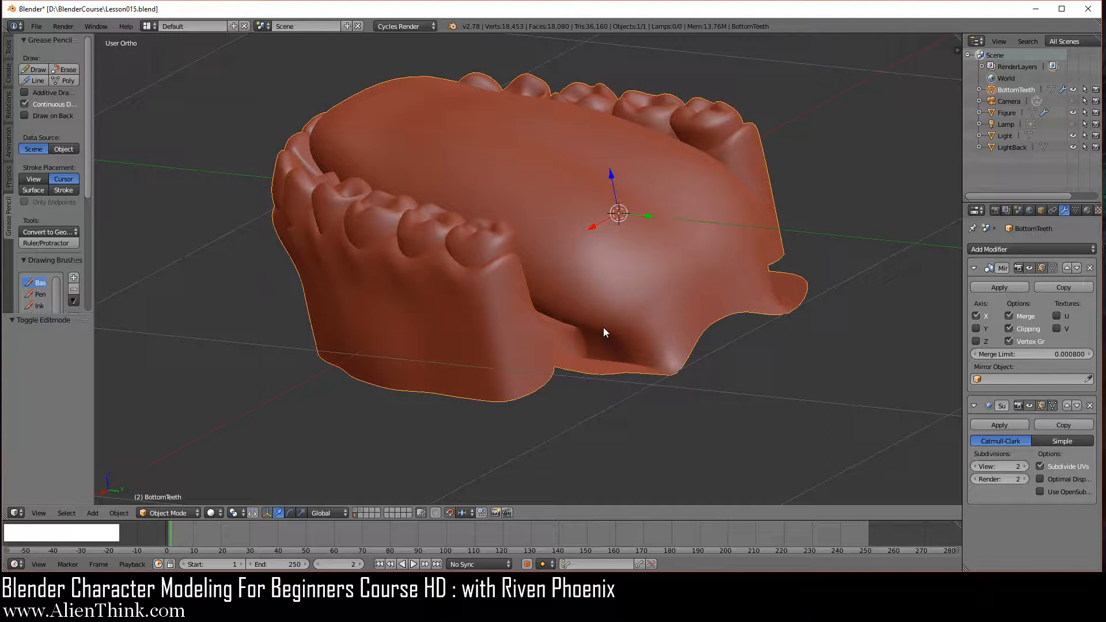
pyautogui.keyDown('shift'); pyautogui.moveTo(646, 370); pyautogui.dragTo(578, 416, button='middle'); pyautogui.keyUp('shift')
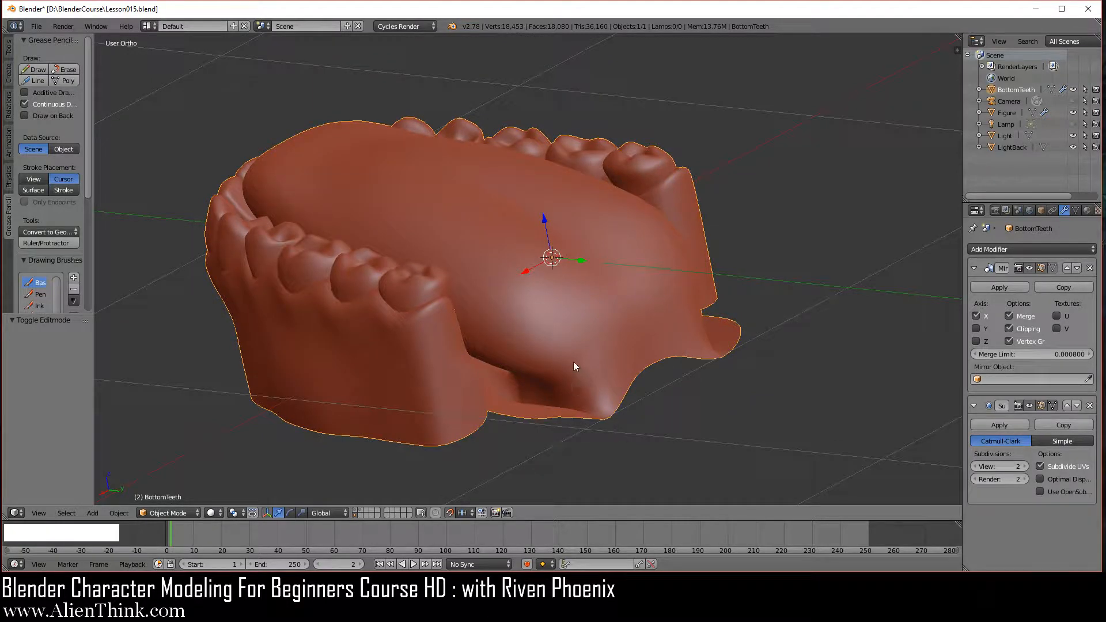
pyautogui.press('KP_3')
pyautogui.scroll(-3, 542, 344)
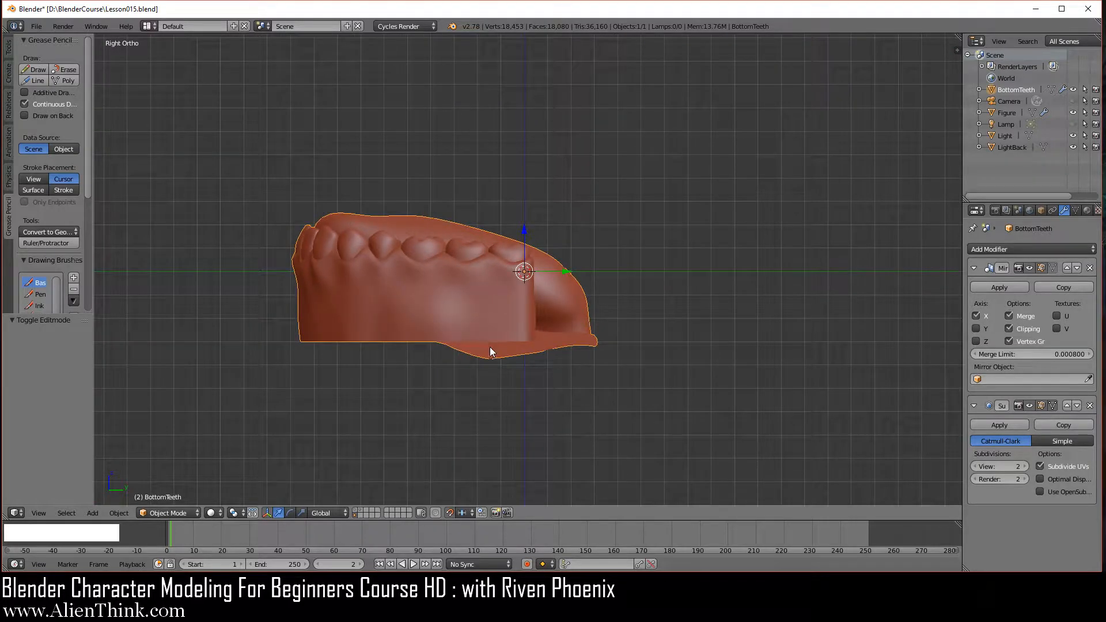
pyautogui.keyDown('shift'); pyautogui.moveTo(475, 347); pyautogui.dragTo(543, 332, button='middle'); pyautogui.keyUp('shift')
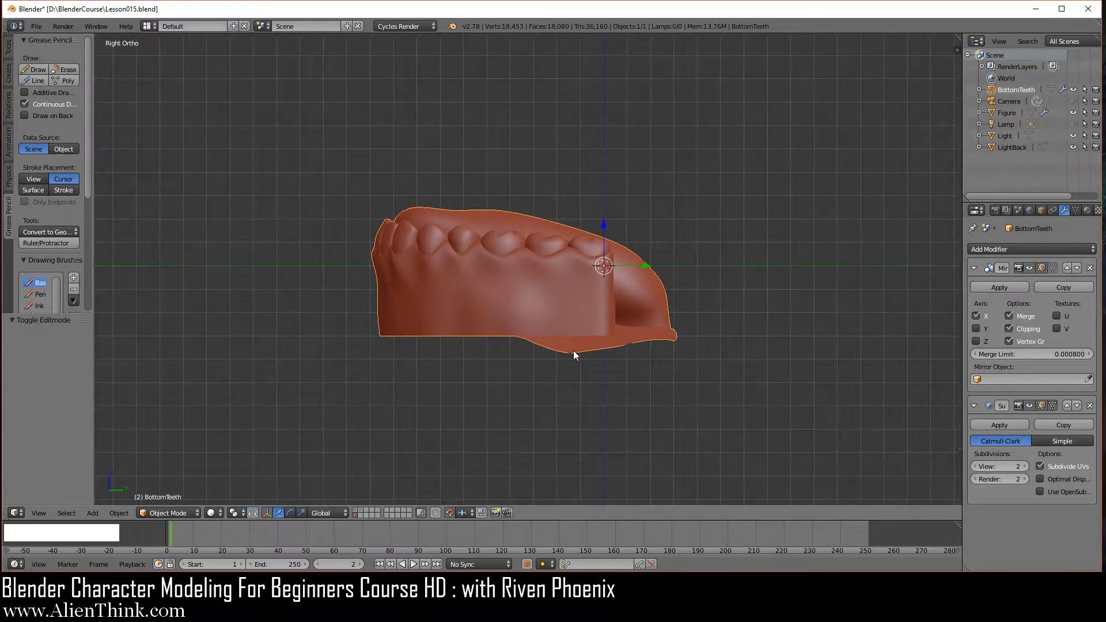
pyautogui.scroll(1, 572, 350)
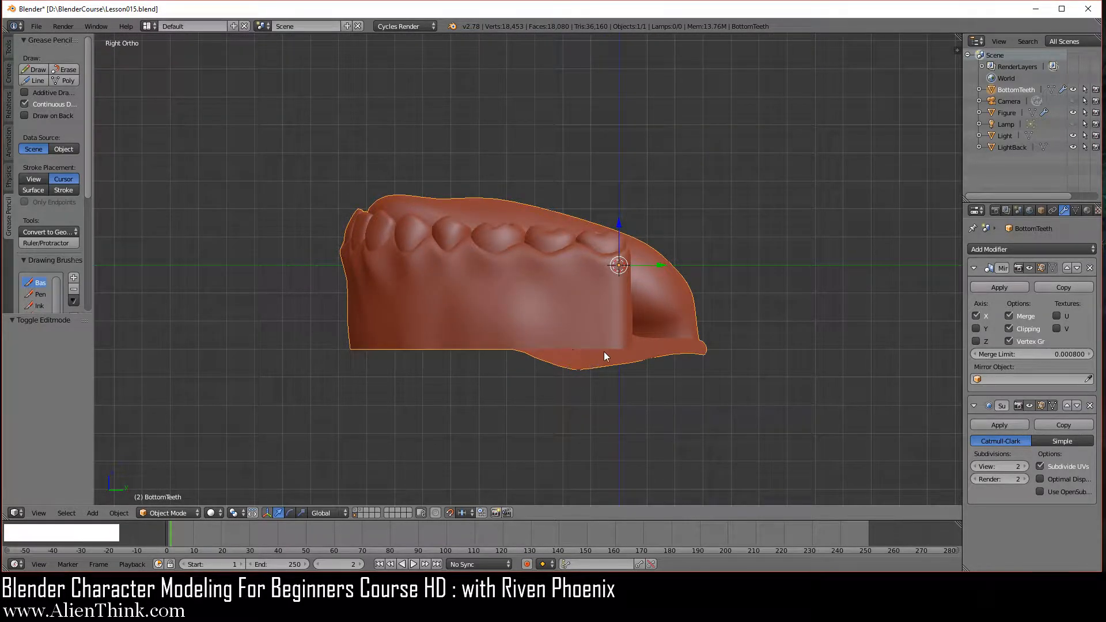
pyautogui.press('r')
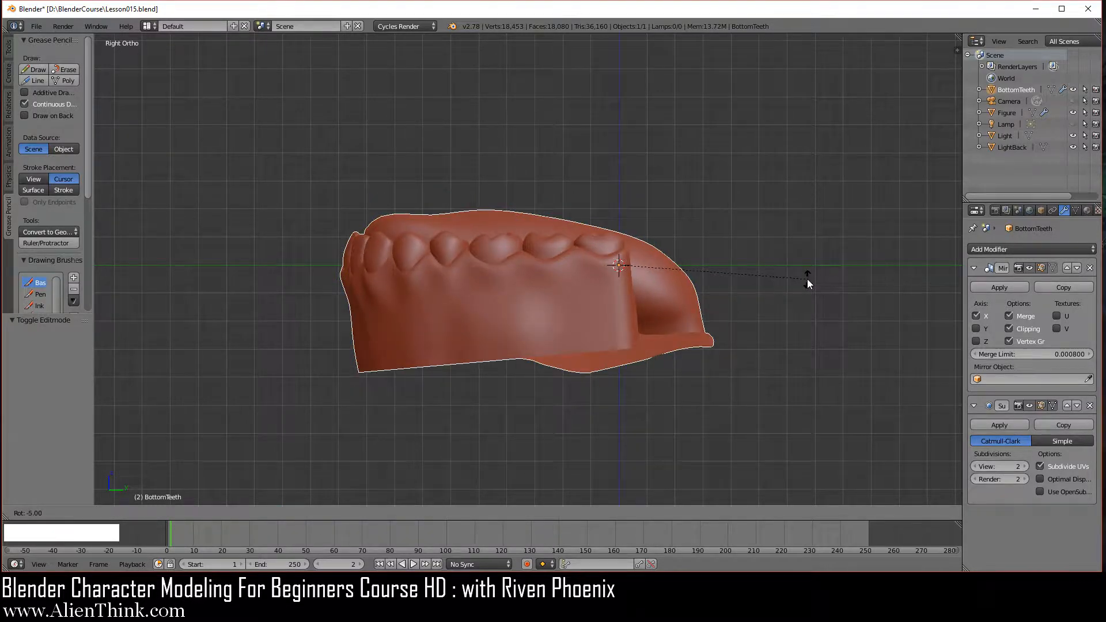
pyautogui.click(800, 260)
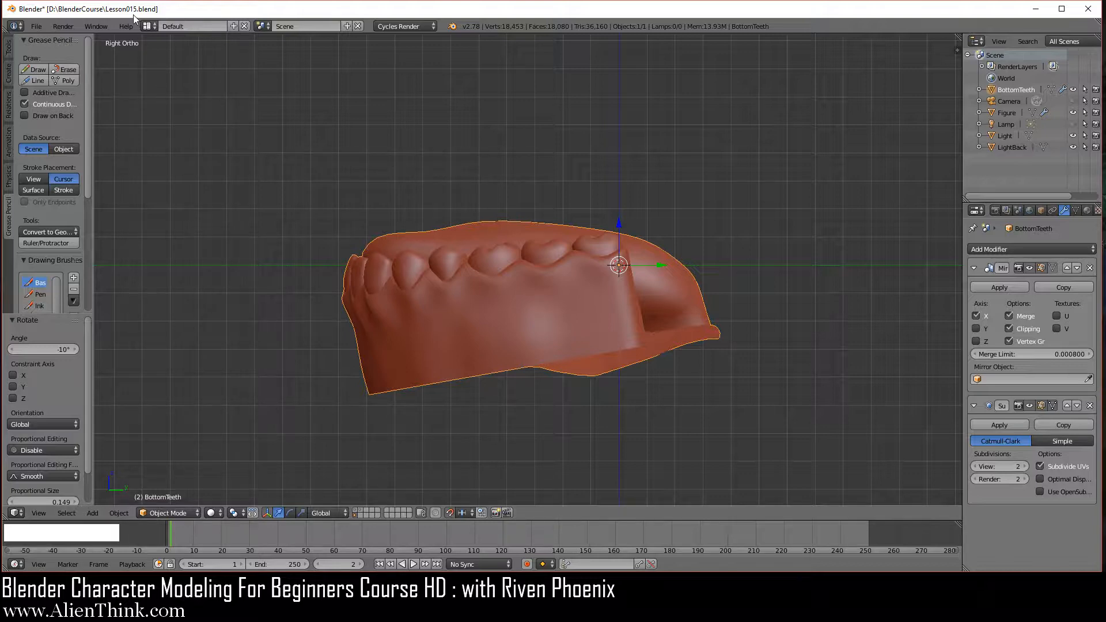
# Save the current Lesson015.blend file and save the scene again under the name Lesson016.blend
pyautogui.click(36, 26)
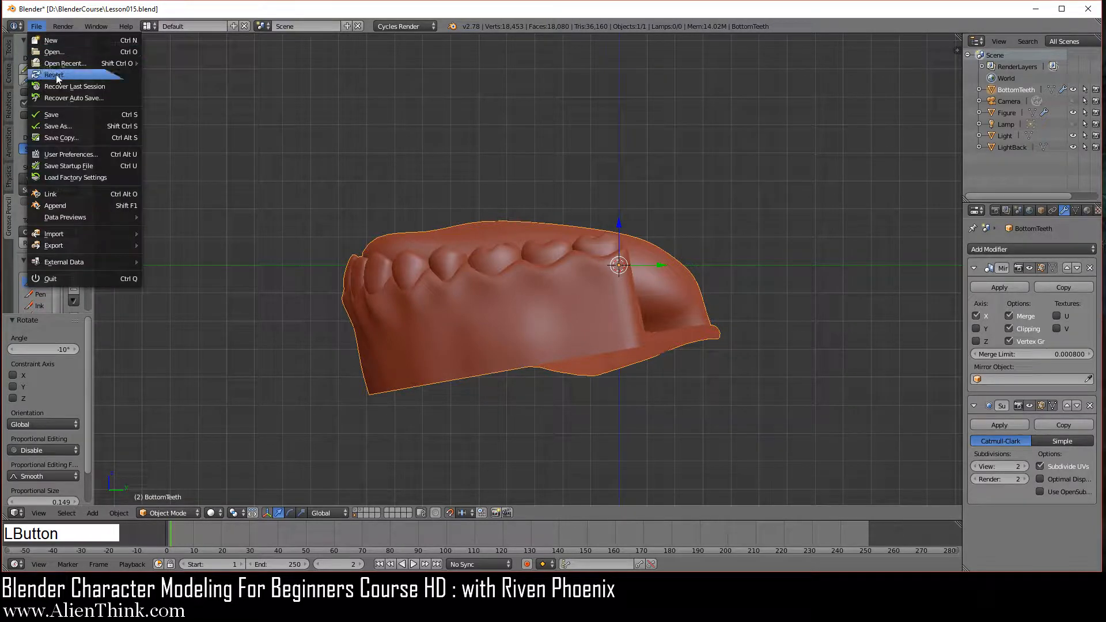
pyautogui.click(64, 114)
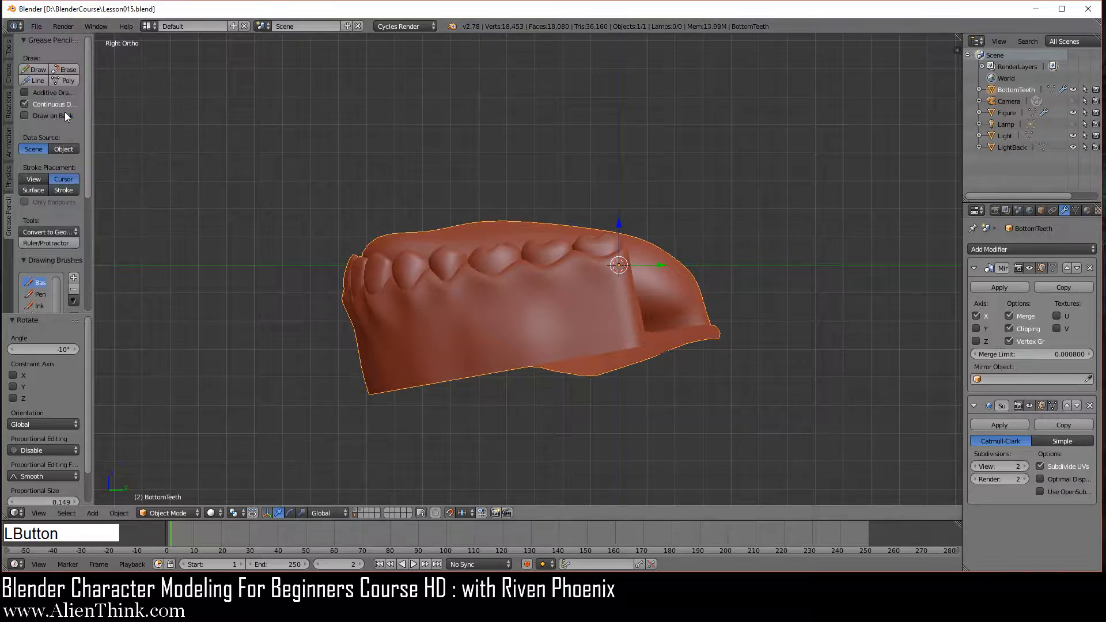
pyautogui.click(36, 26)
pyautogui.click(64, 122)
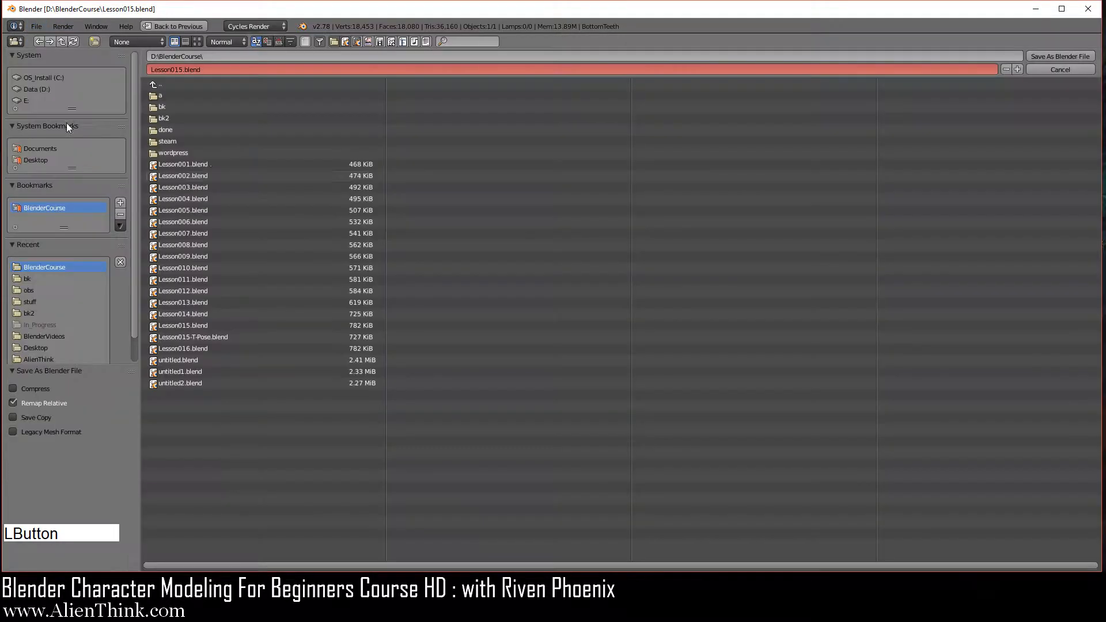
pyautogui.click(1017, 70)
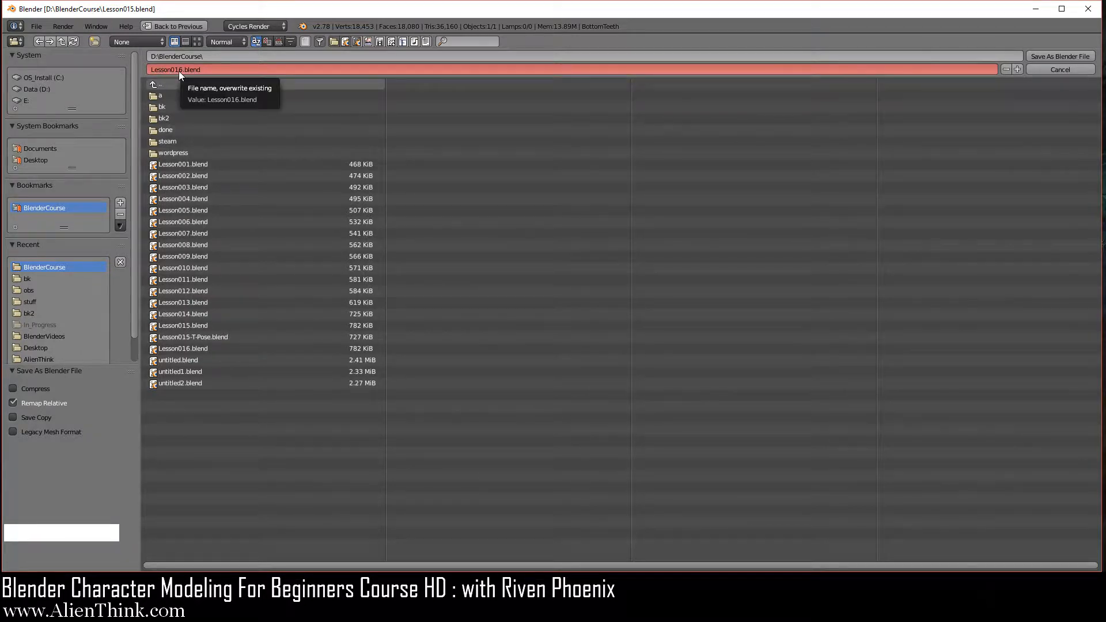
pyautogui.click(1059, 56)
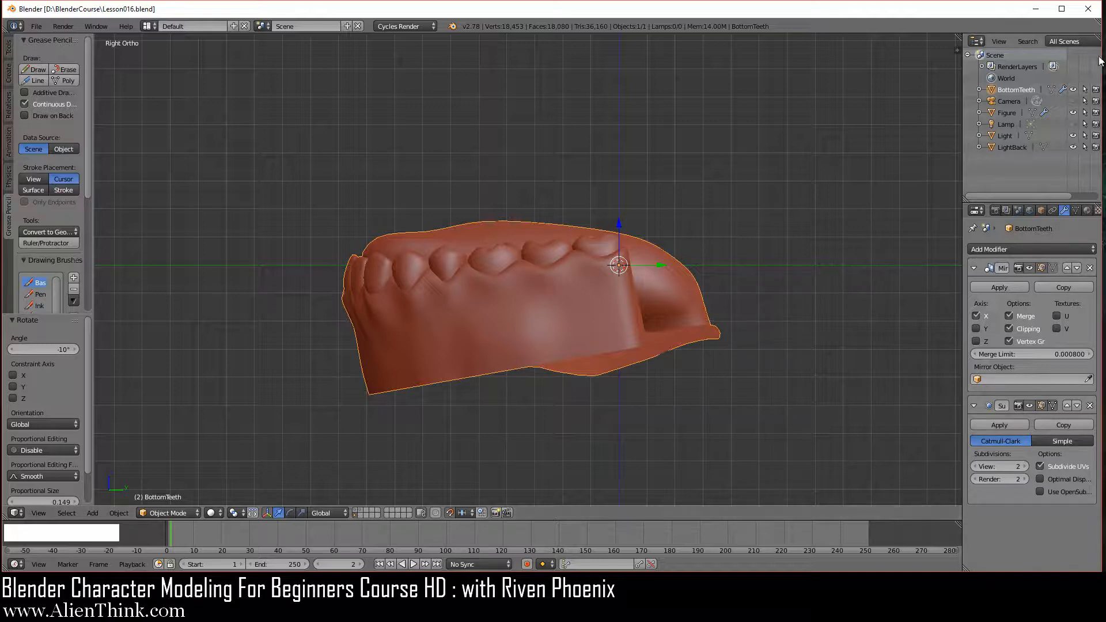
pyautogui.click(1072, 90)
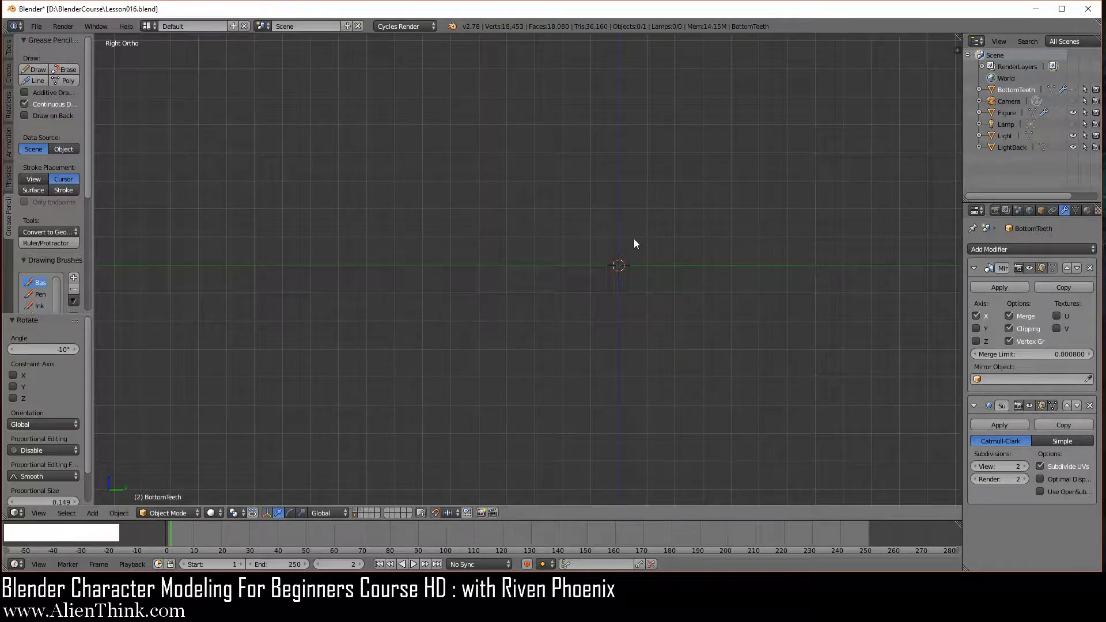
pyautogui.hotkey('shift', 'a')
pyautogui.moveTo(682, 225)
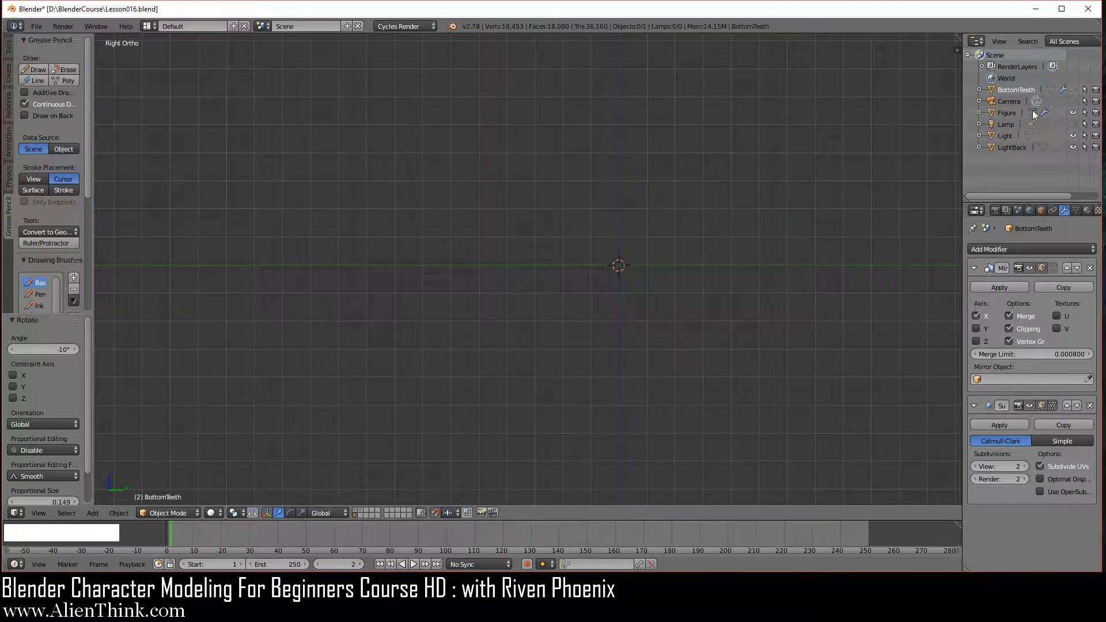
pyautogui.click(1071, 90)
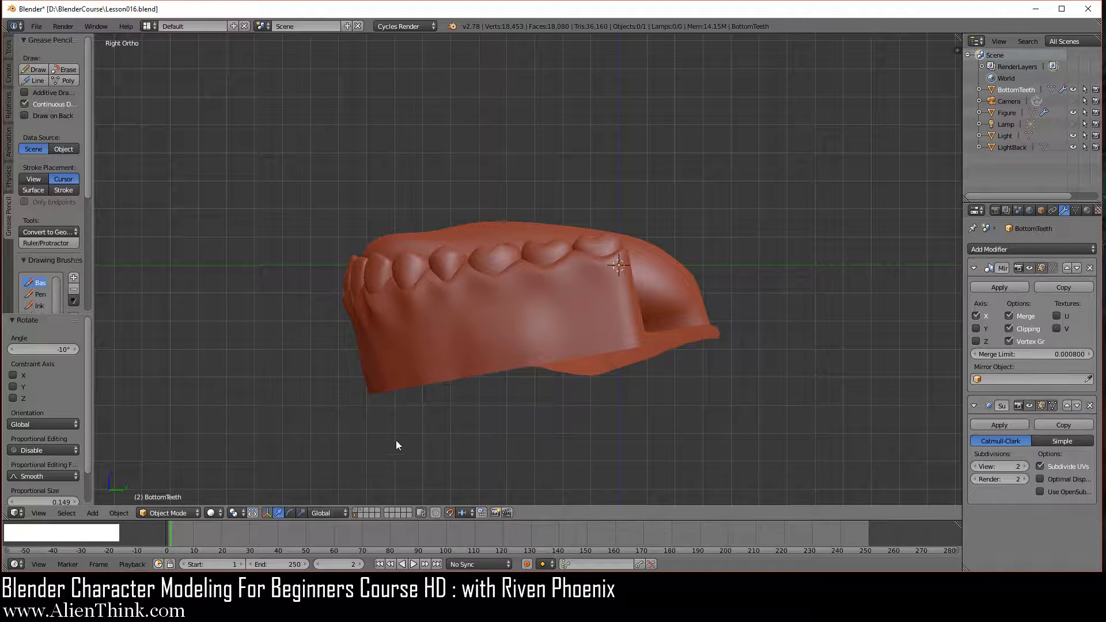
# Switch to the empty second layer and add a mesh cylinder there
pyautogui.click(360, 514)
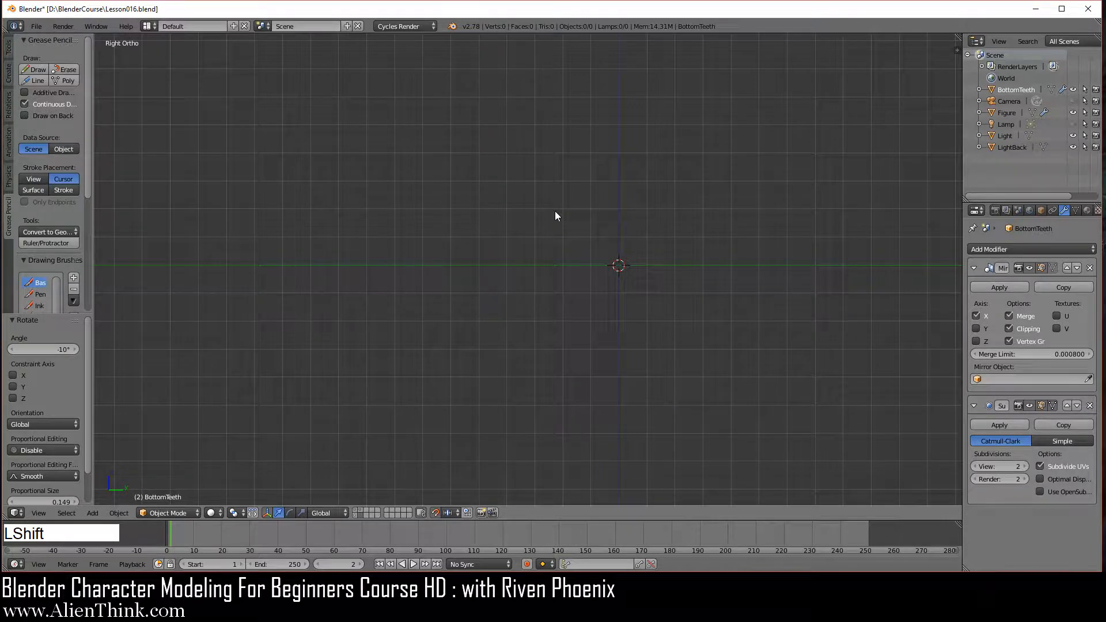
pyautogui.hotkey('shift', 'a')
pyautogui.moveTo(555, 212)
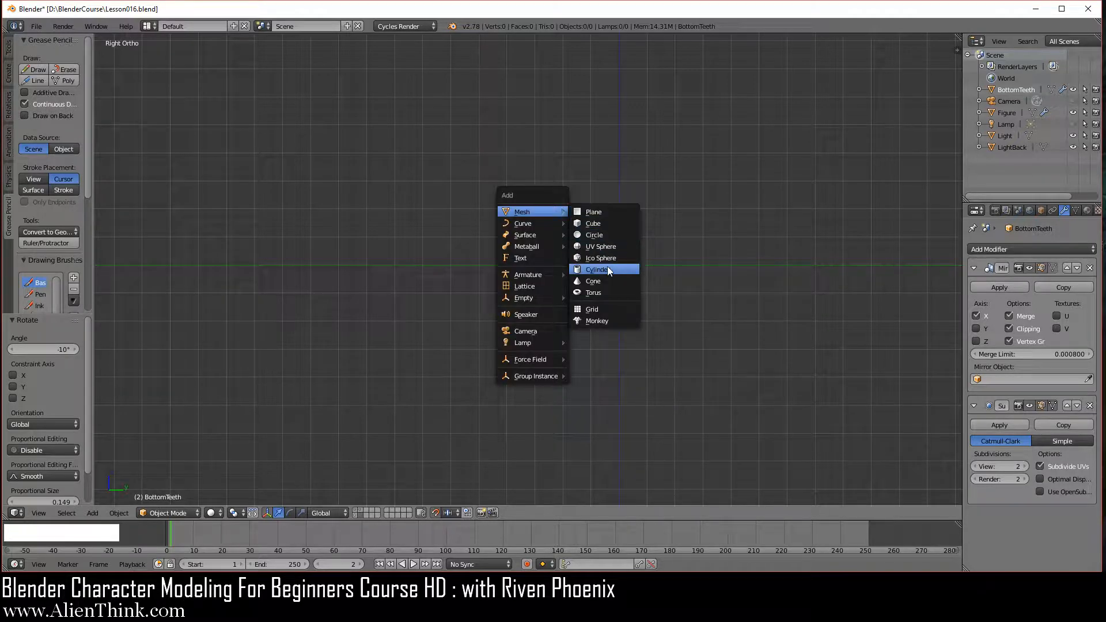
pyautogui.click(8, 74)
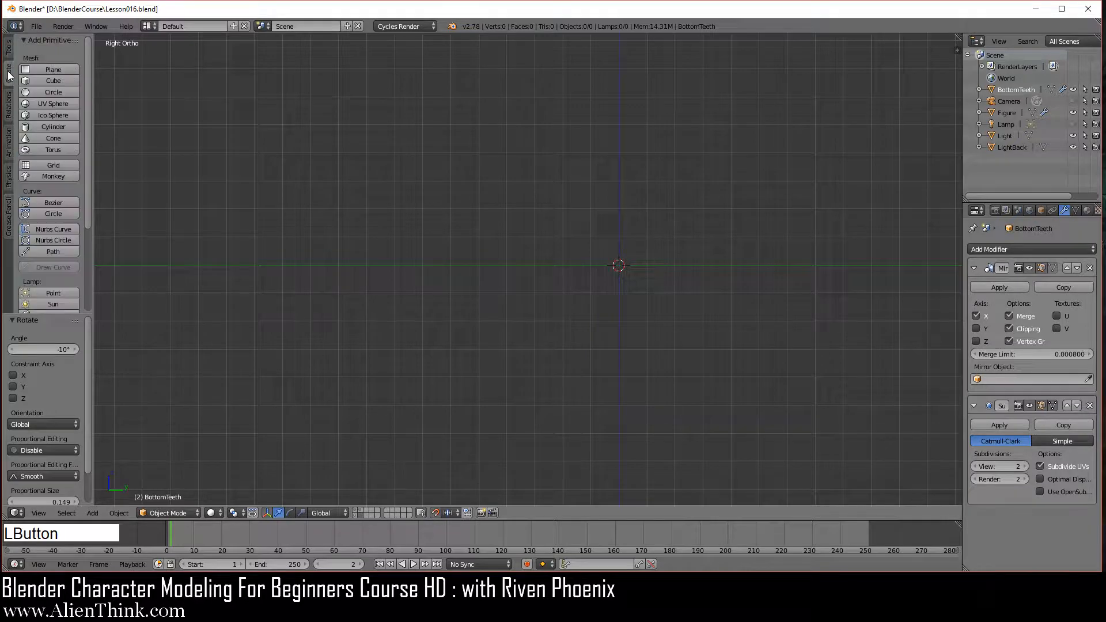
pyautogui.click(60, 126)
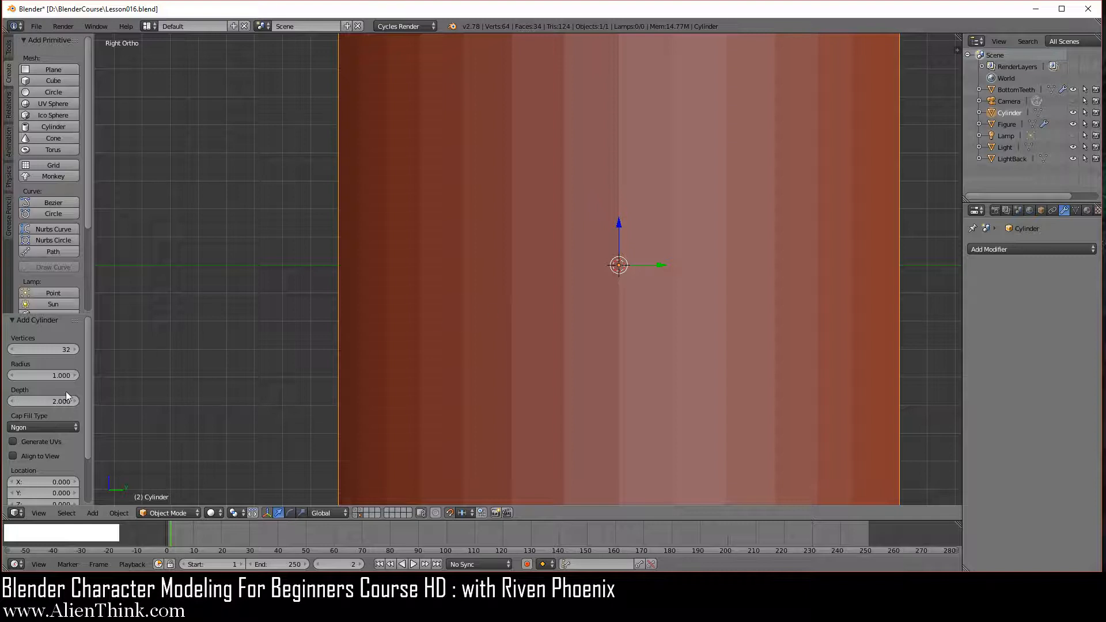
# Set the new cylinder's depth to 0.5 and its cap fill type to Nothing
pyautogui.click(60, 400)
pyautogui.write('0.5')
pyautogui.press('Return')
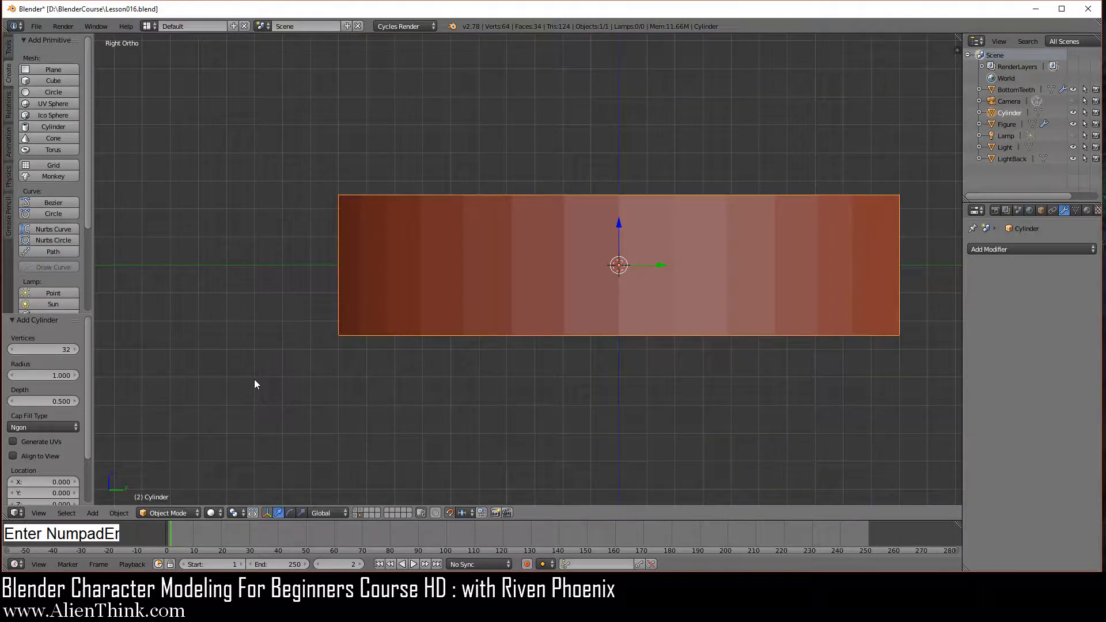
pyautogui.click(59, 427)
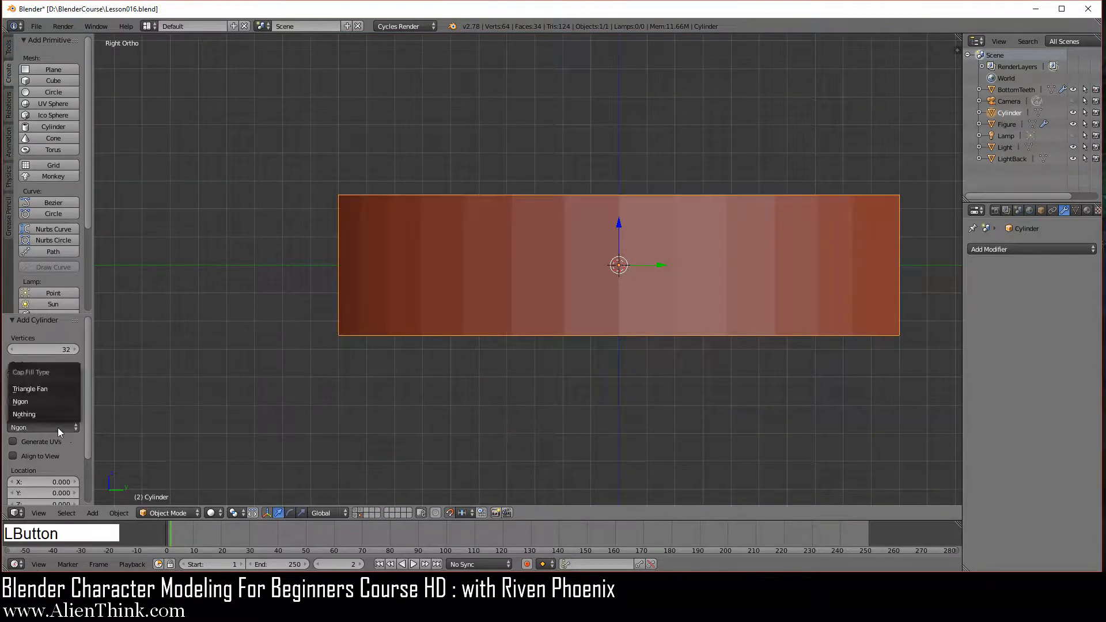
pyautogui.click(30, 415)
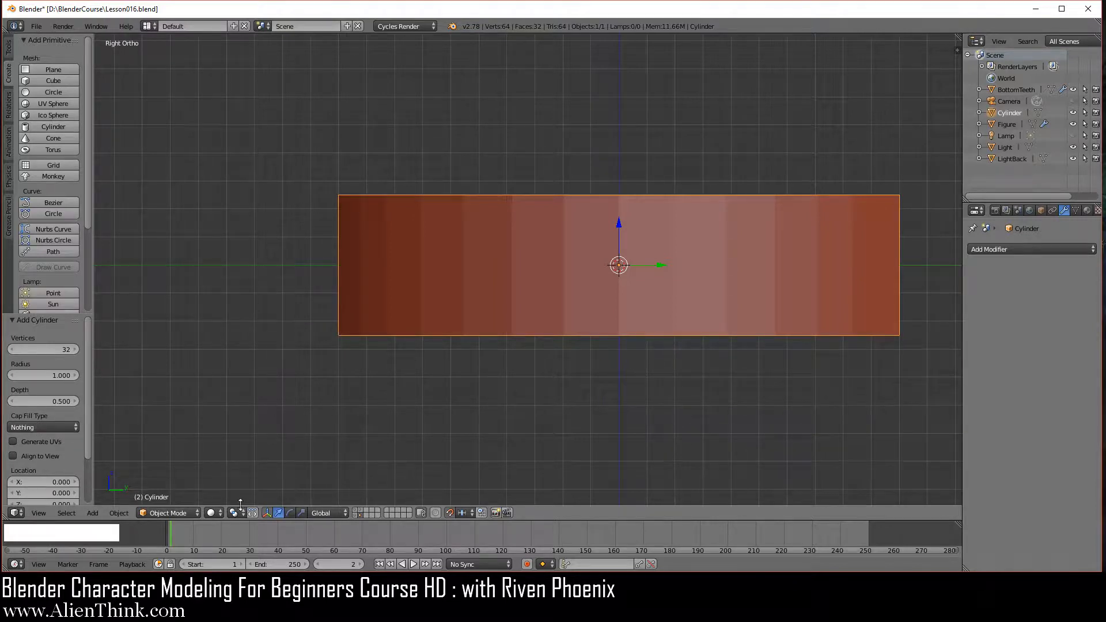
# Enter Edit Mode on the cylinder and move its whole mesh -0.020 along Z in the right view
pyautogui.click(188, 513)
pyautogui.click(164, 488)
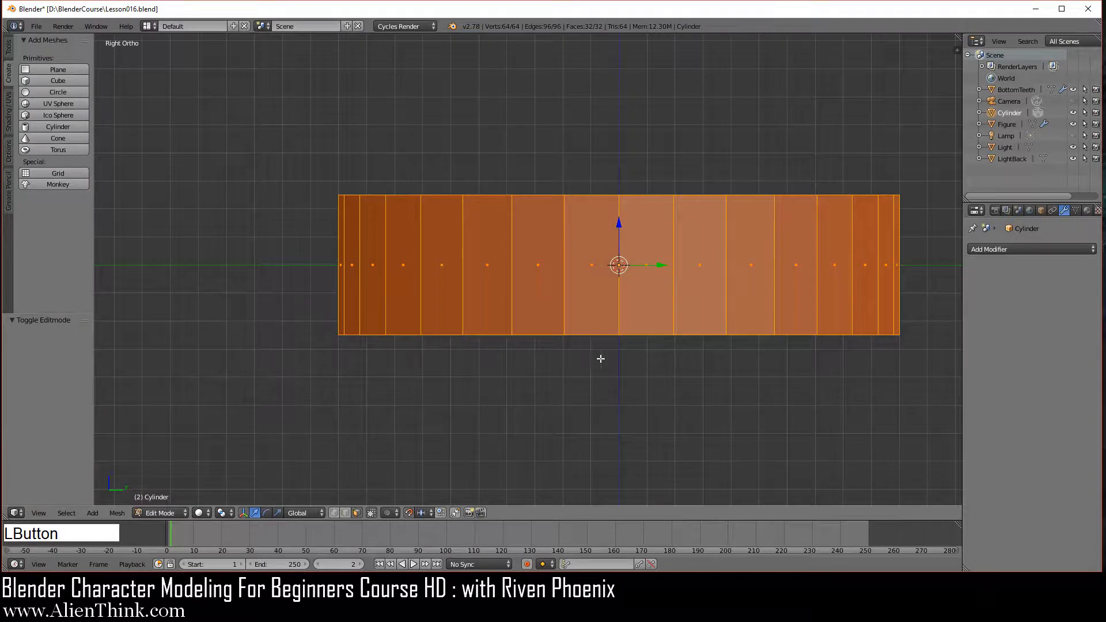
pyautogui.press('KP_Decimal')
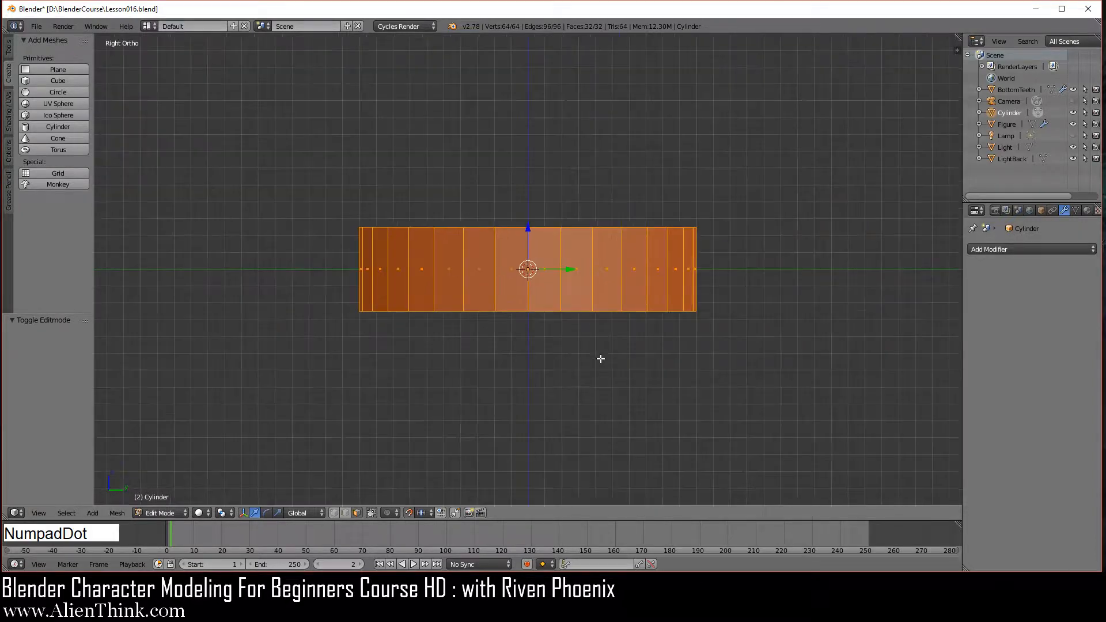
pyautogui.scroll(6, 572, 313)
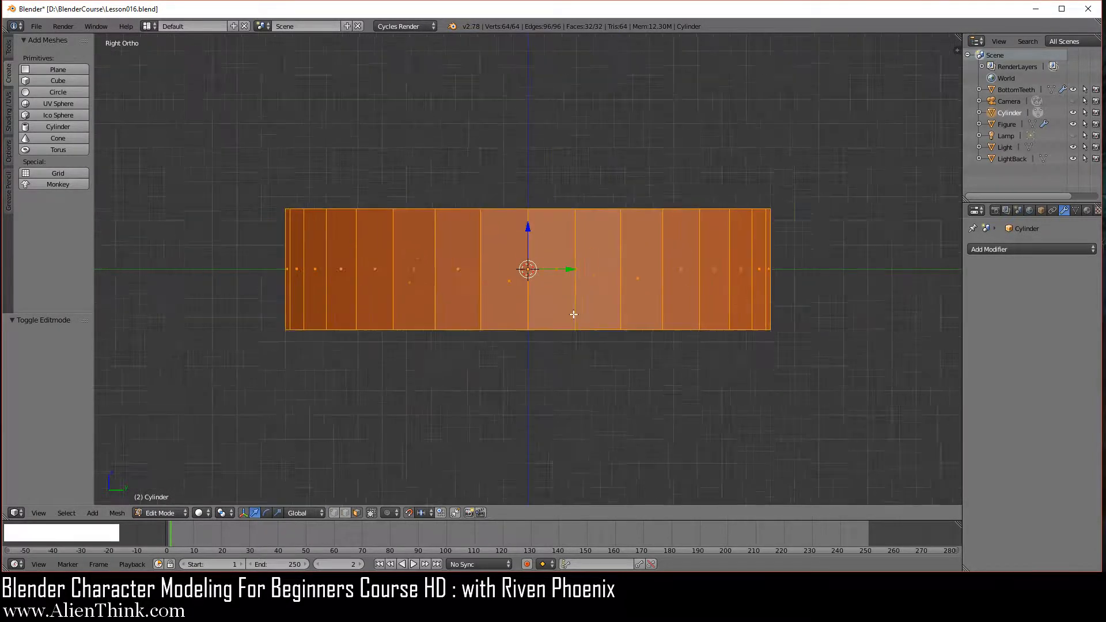
pyautogui.scroll(1, 574, 323)
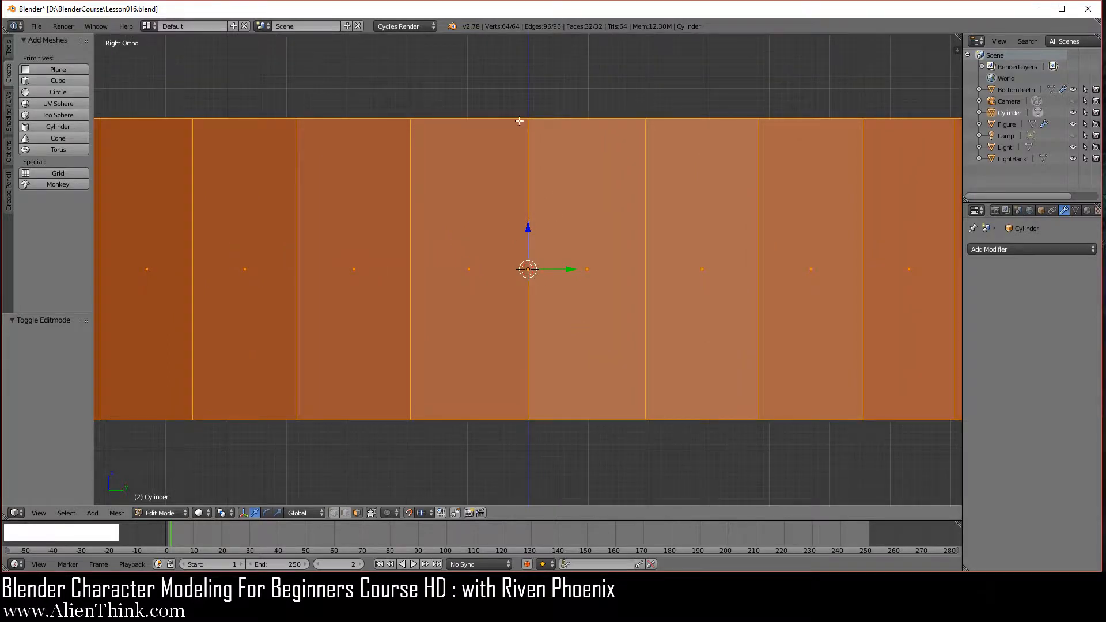
pyautogui.scroll(1, 522, 124)
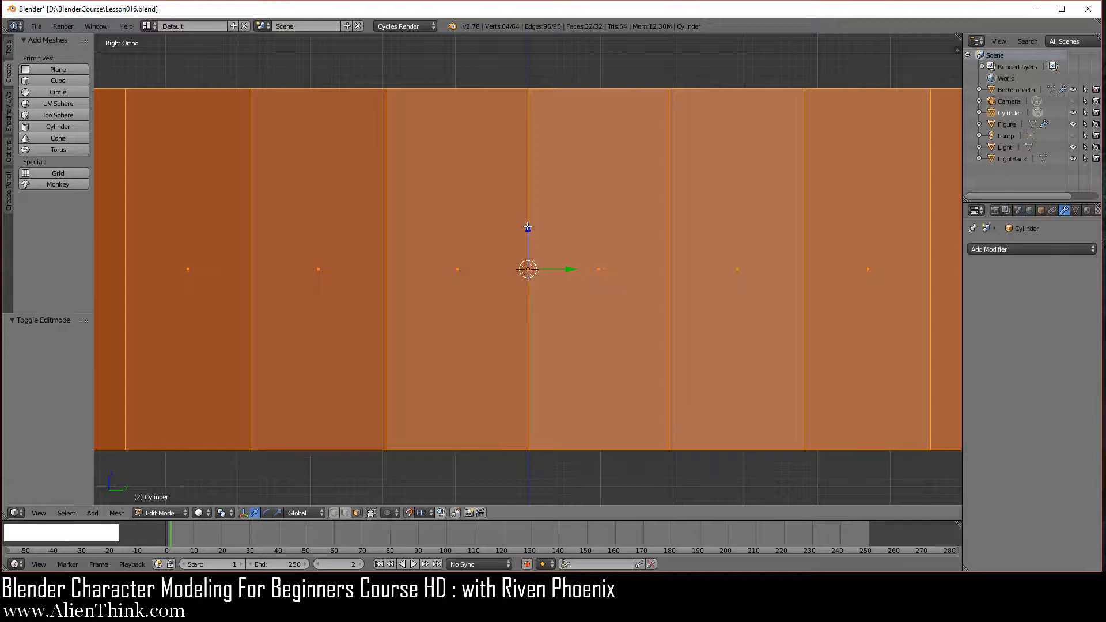
pyautogui.moveTo(528, 227); pyautogui.dragTo(527, 237)
pyautogui.scroll(-5, 612, 375)
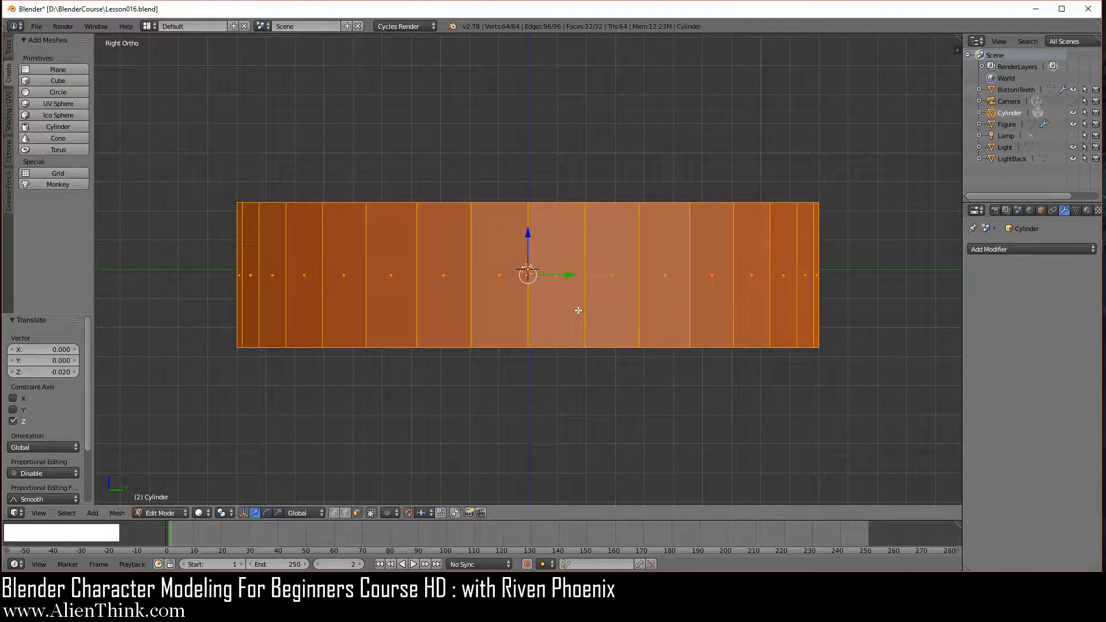
# Switch to vertex selection and turn off limiting the selection to visible geometry
pyautogui.click(334, 513)
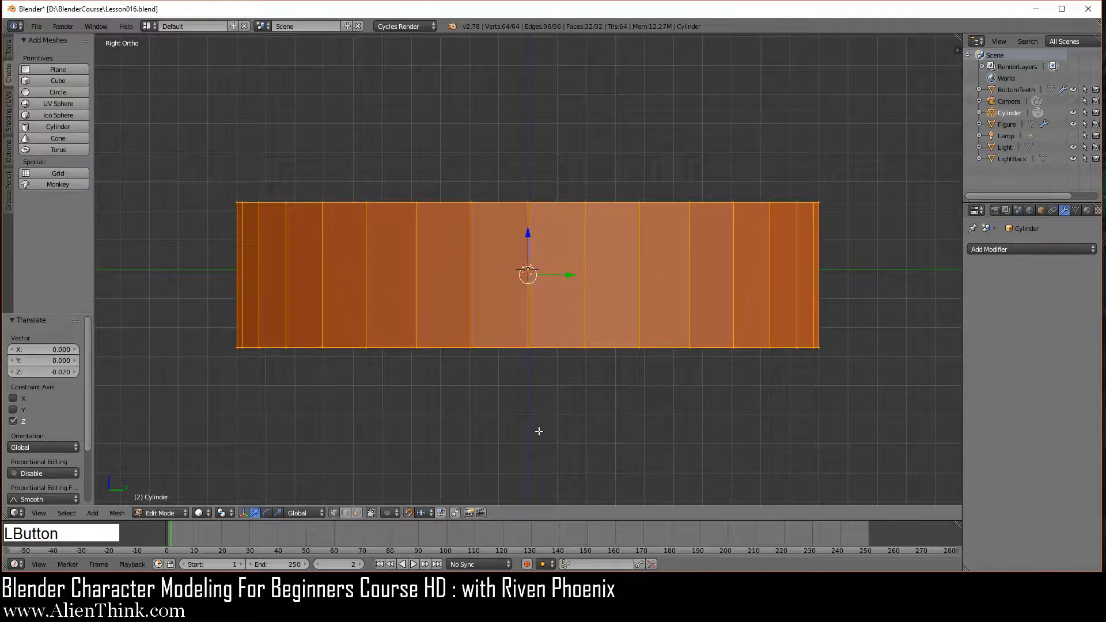
pyautogui.click(372, 513)
pyautogui.moveTo(518, 291); pyautogui.dragTo(513, 321, button='middle')
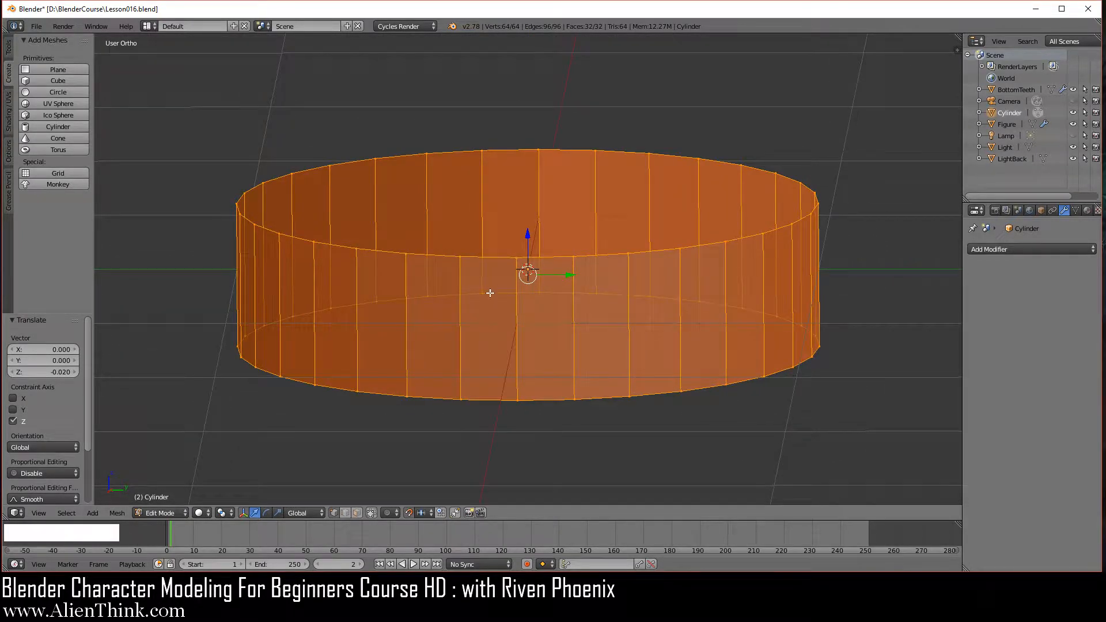
# Scale the whole cylinder mesh by 0.6 along X in the top view to form an oval
pyautogui.press('KP_7')
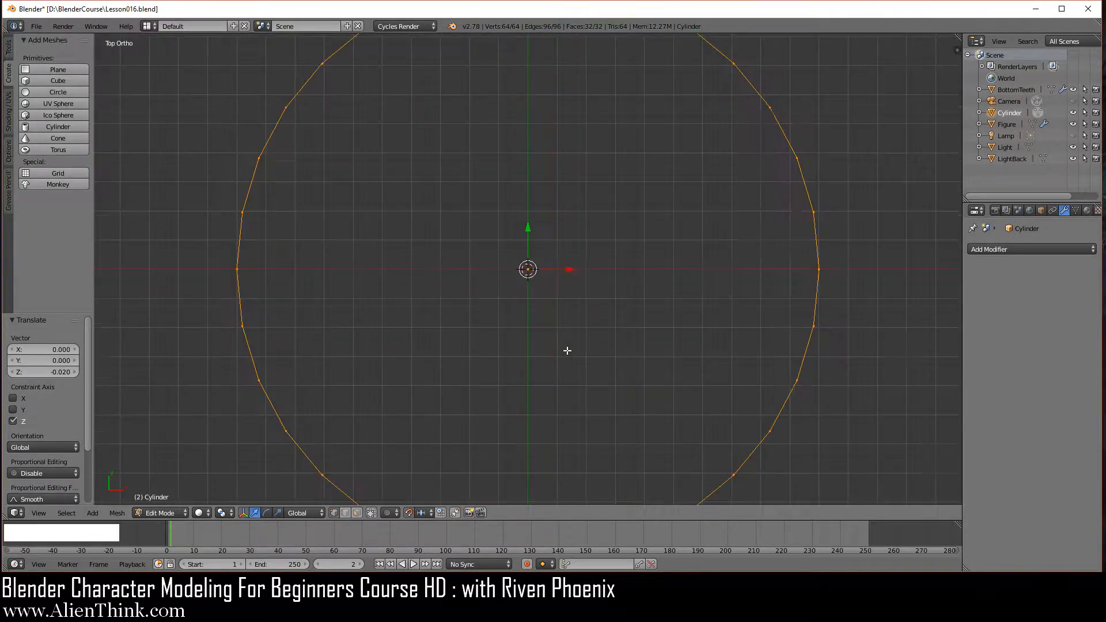
pyautogui.scroll(-2, 586, 360)
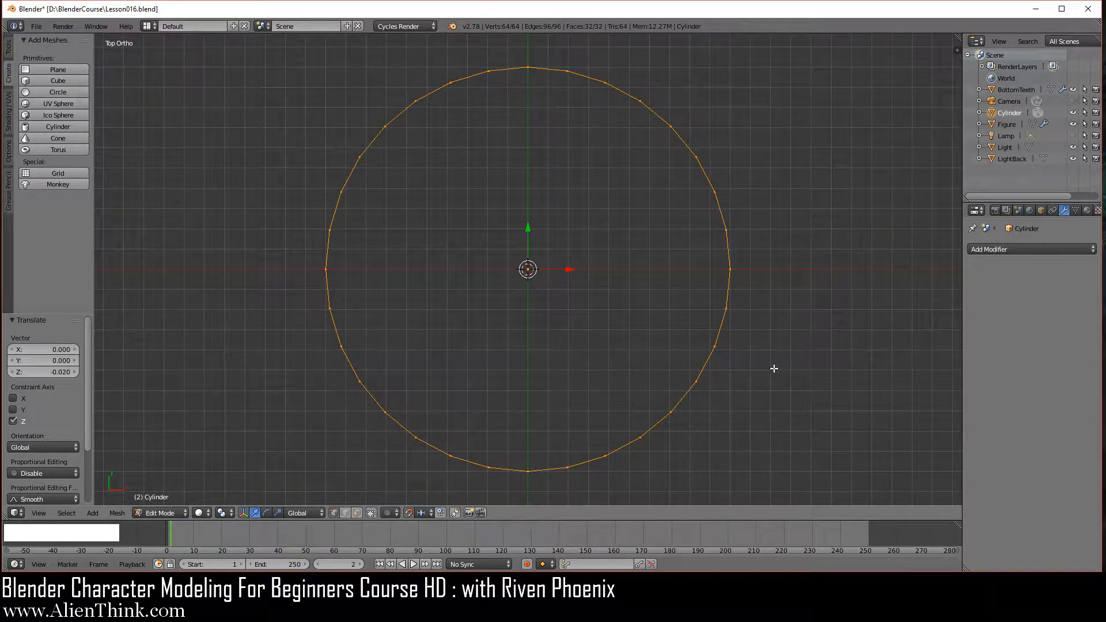
pyautogui.press('s')
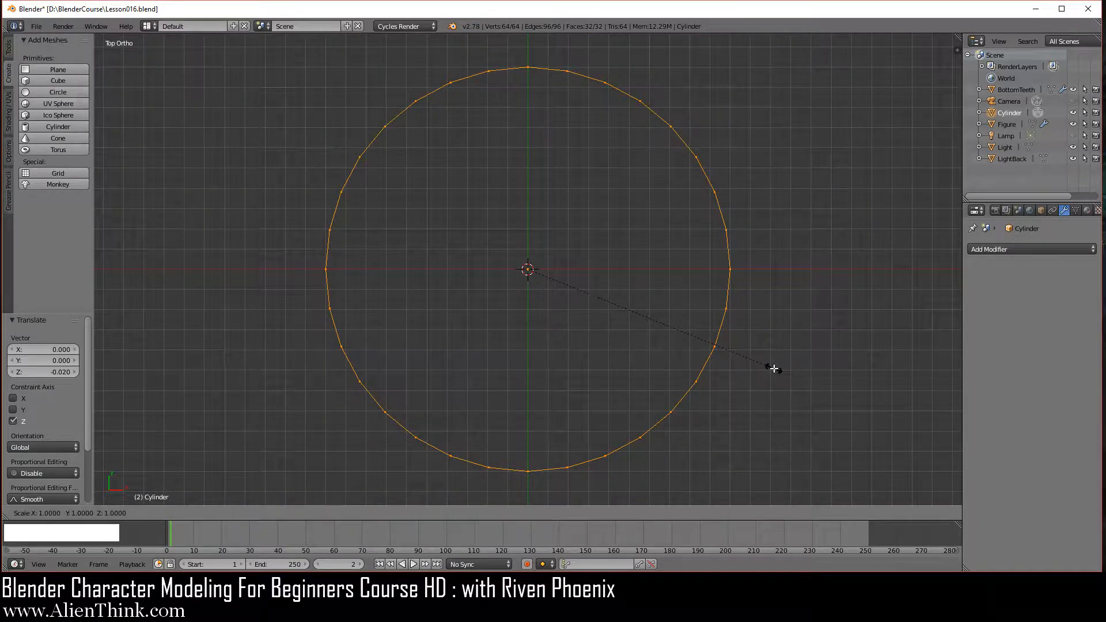
pyautogui.press('x')
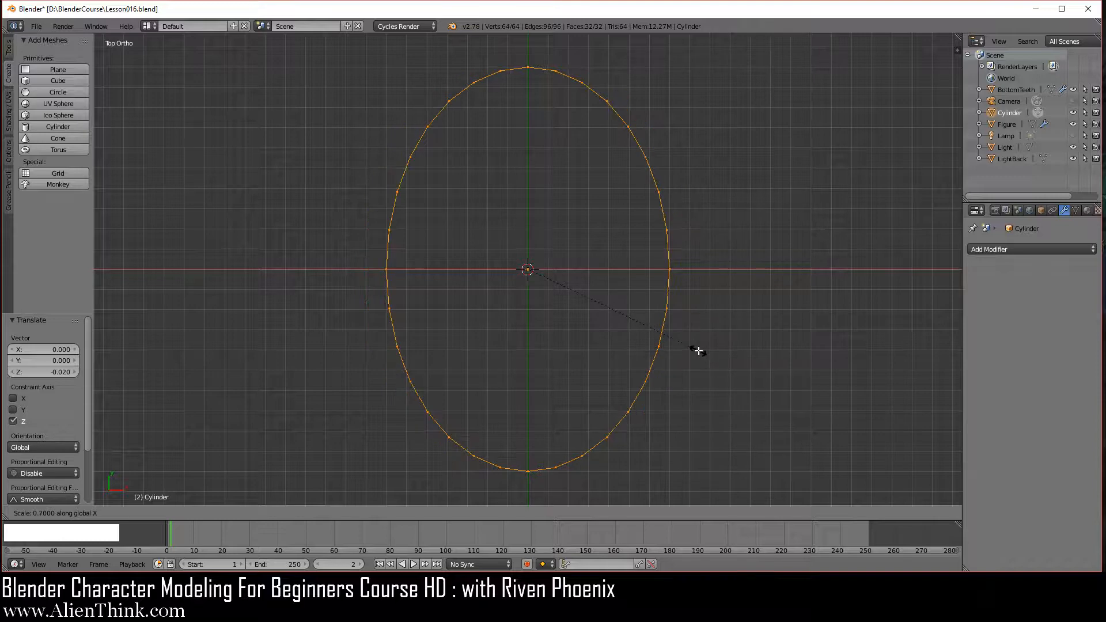
pyautogui.click(671, 341)
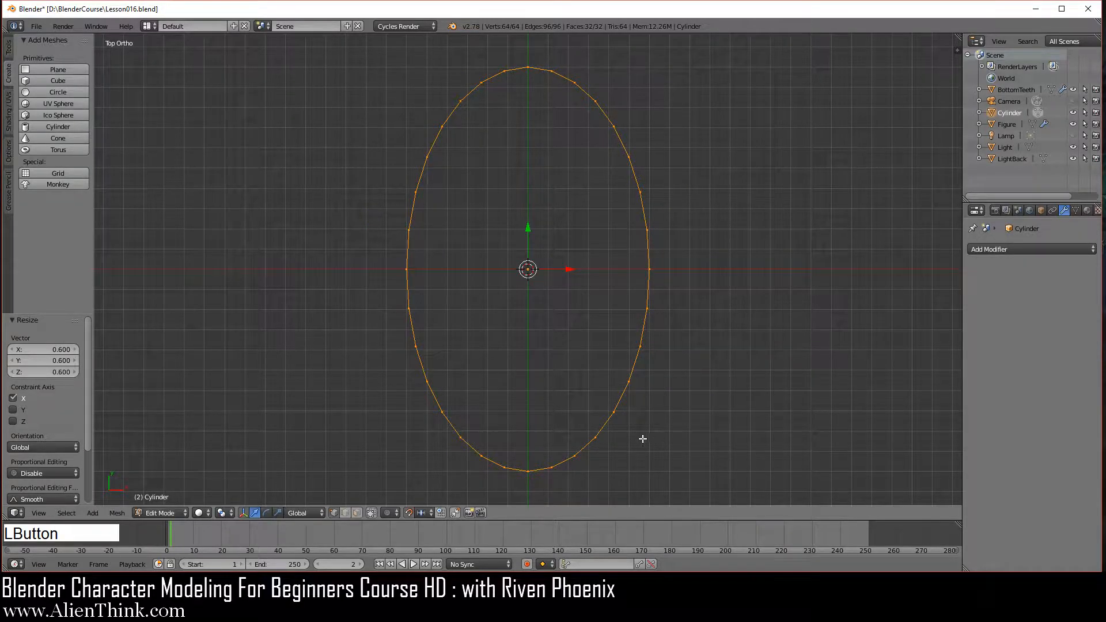
# Deselect the vertices around the oval's front curved end and scale the remaining vertices by 0.9 along X
pyautogui.press('c')
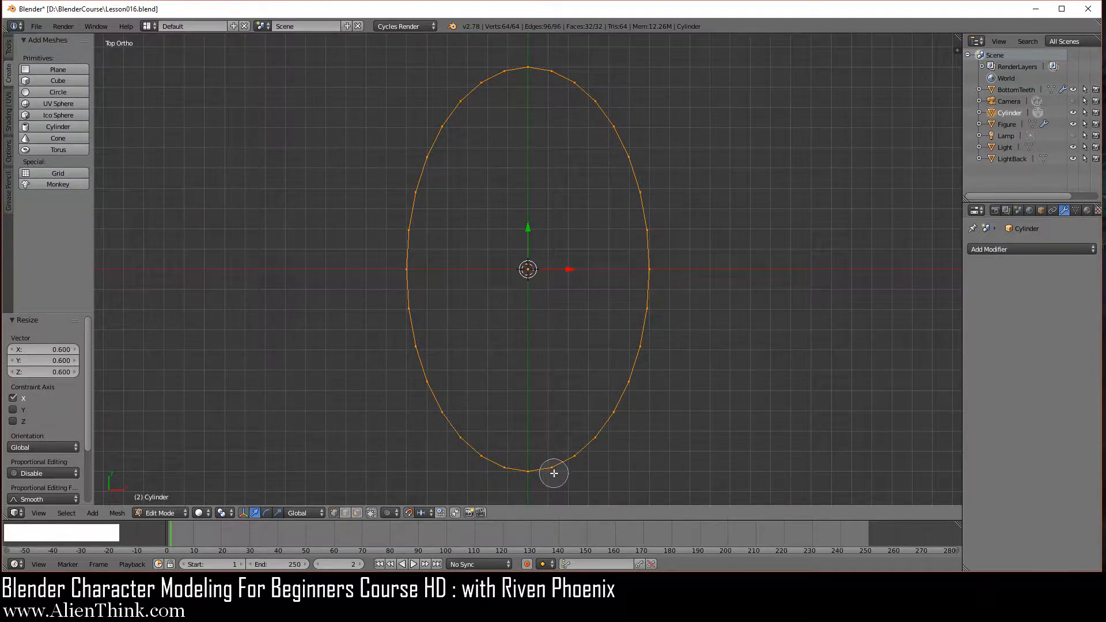
pyautogui.moveTo(553, 473)
pyautogui.mouseDown(button='middle')
pyautogui.moveTo(588, 476)
pyautogui.moveTo(592, 440)
pyautogui.moveTo(615, 419)
pyautogui.moveTo(509, 492)
pyautogui.moveTo(447, 420)
pyautogui.moveTo(530, 477)
pyautogui.mouseUp(button='middle')
pyautogui.middleClick(530, 477)
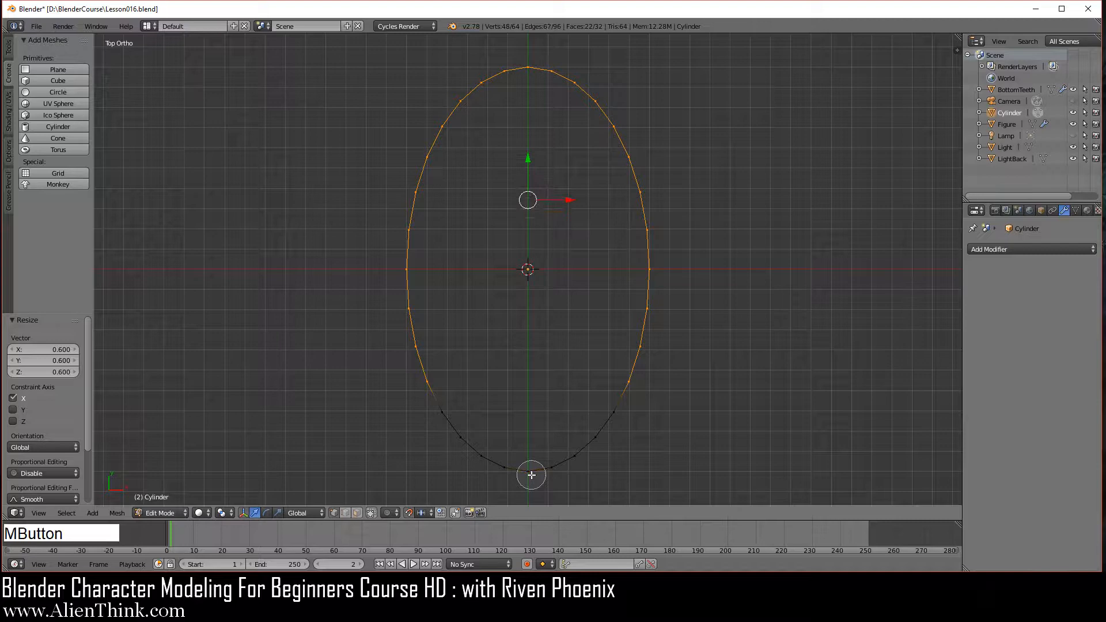
pyautogui.rightClick(684, 389)
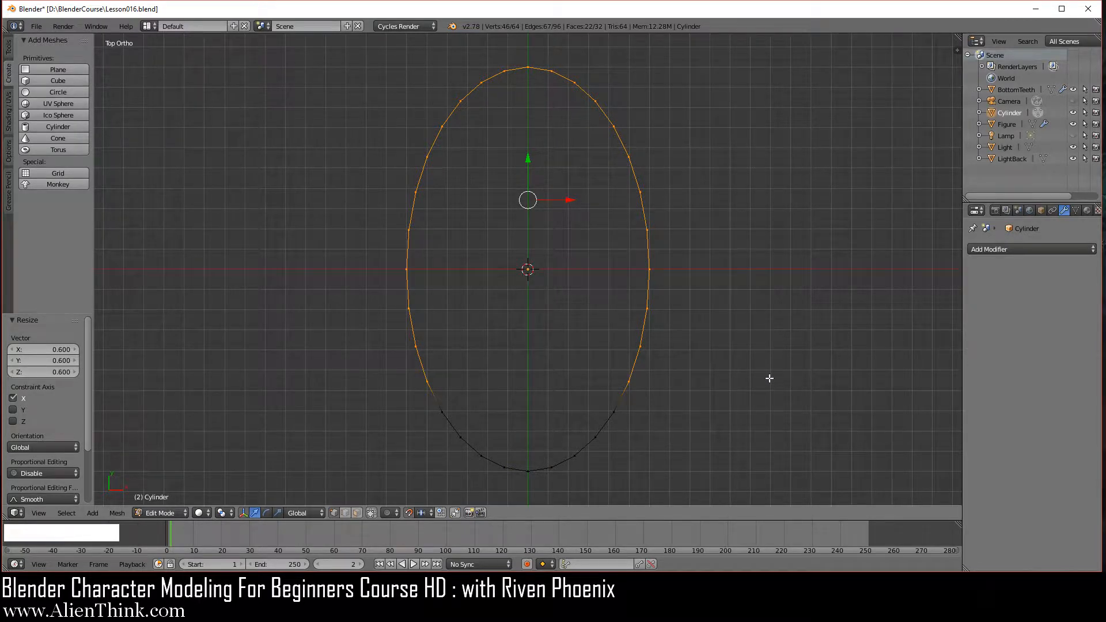
pyautogui.press('s')
pyautogui.press('x')
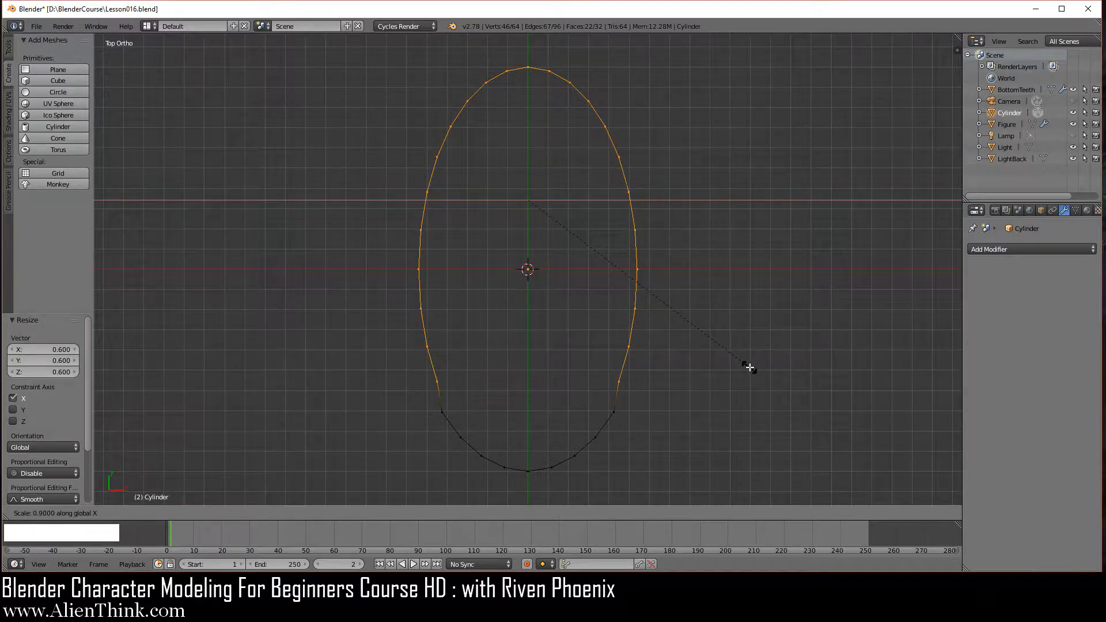
pyautogui.click(749, 367)
# Select only the vertex pair at the kink on the +X side of the front curve and move it -0.020 along X
pyautogui.scroll(3, 687, 428)
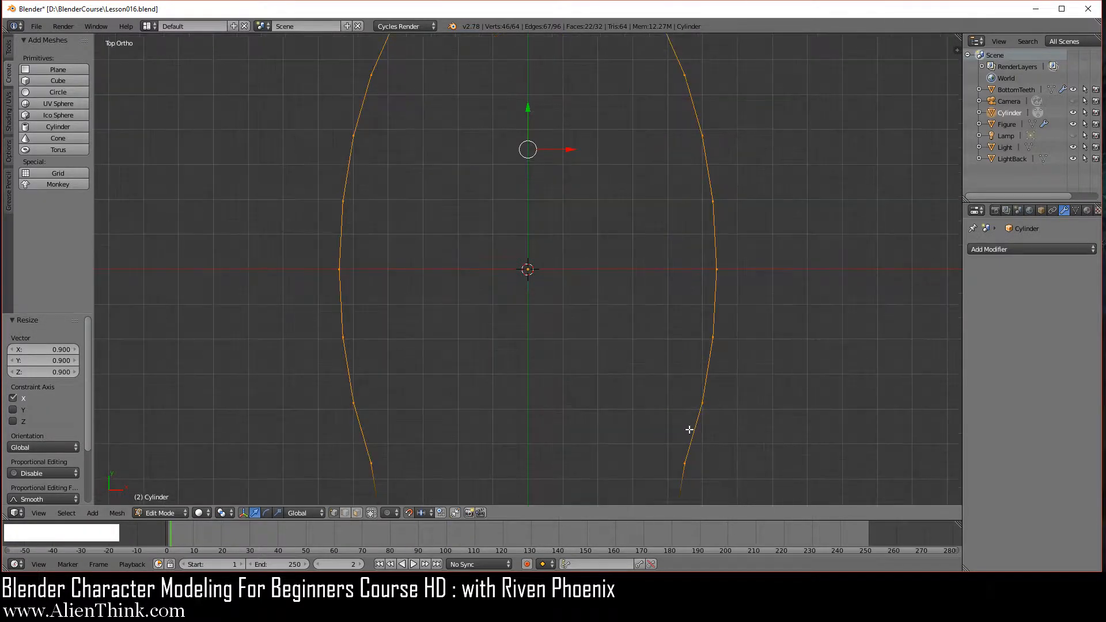
pyautogui.keyDown('shift'); pyautogui.moveTo(706, 449); pyautogui.dragTo(561, 369, button='middle'); pyautogui.keyUp('shift')
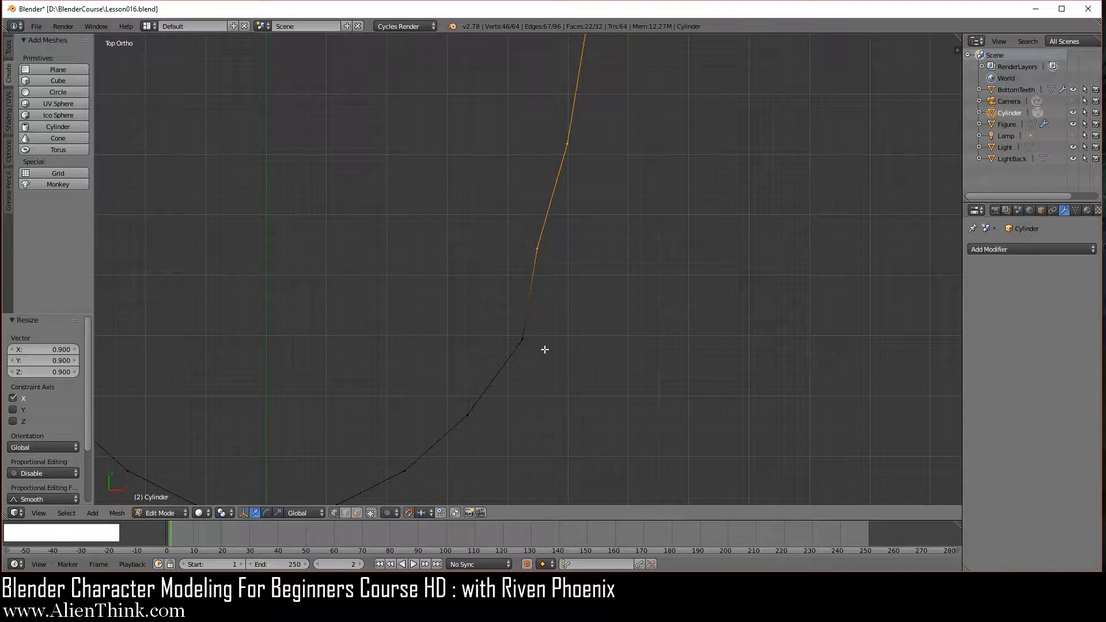
pyautogui.press('a')
pyautogui.press('c')
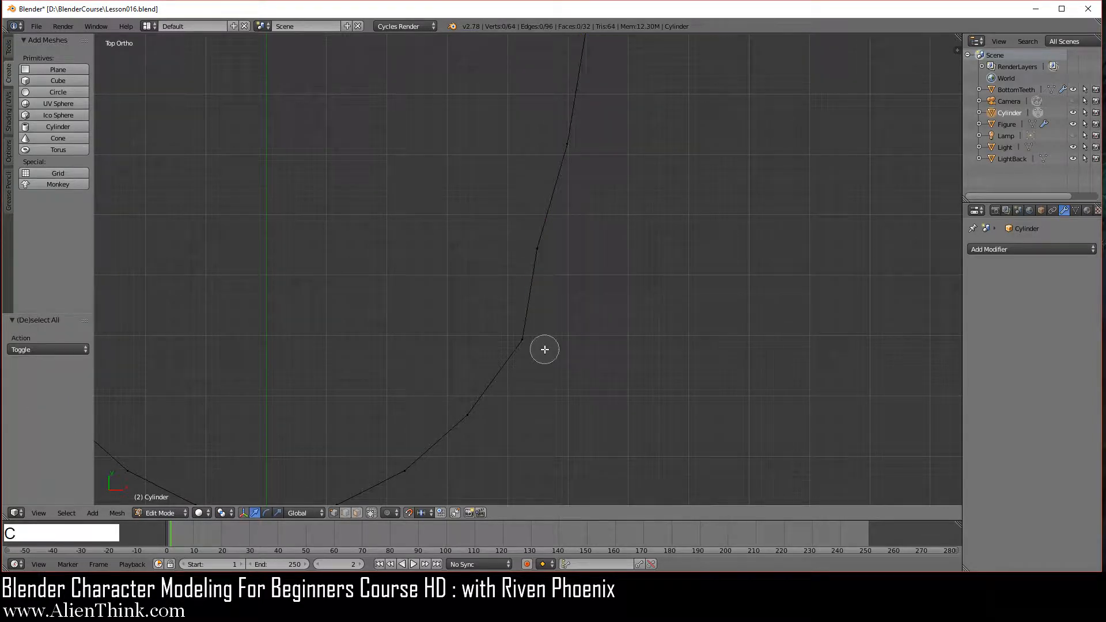
pyautogui.click(521, 339)
pyautogui.rightClick(554, 365)
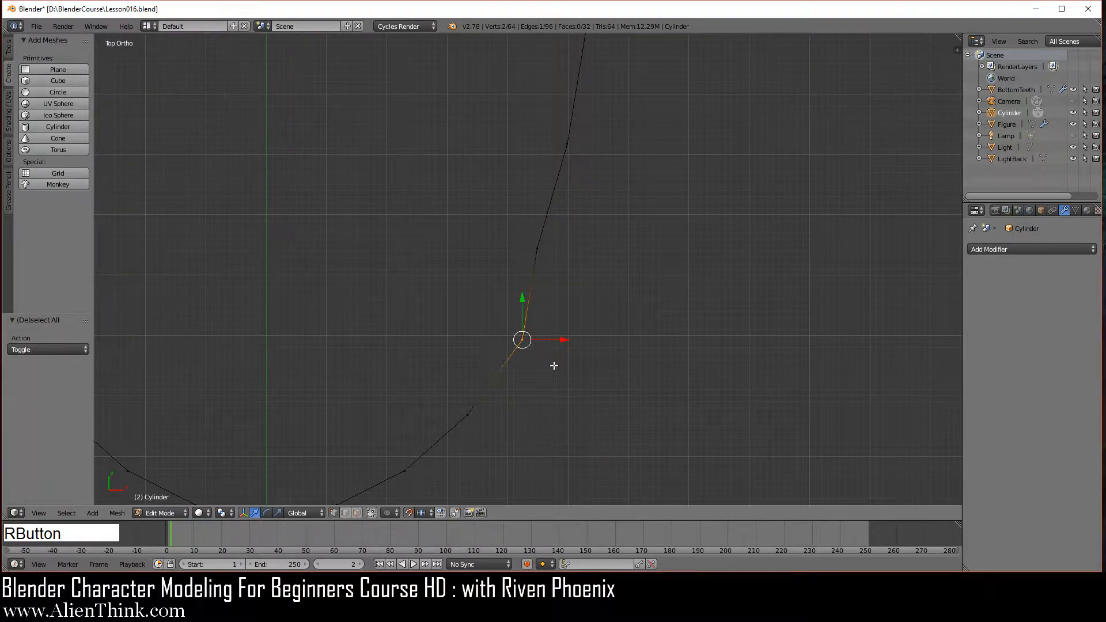
pyautogui.scroll(2, 554, 365)
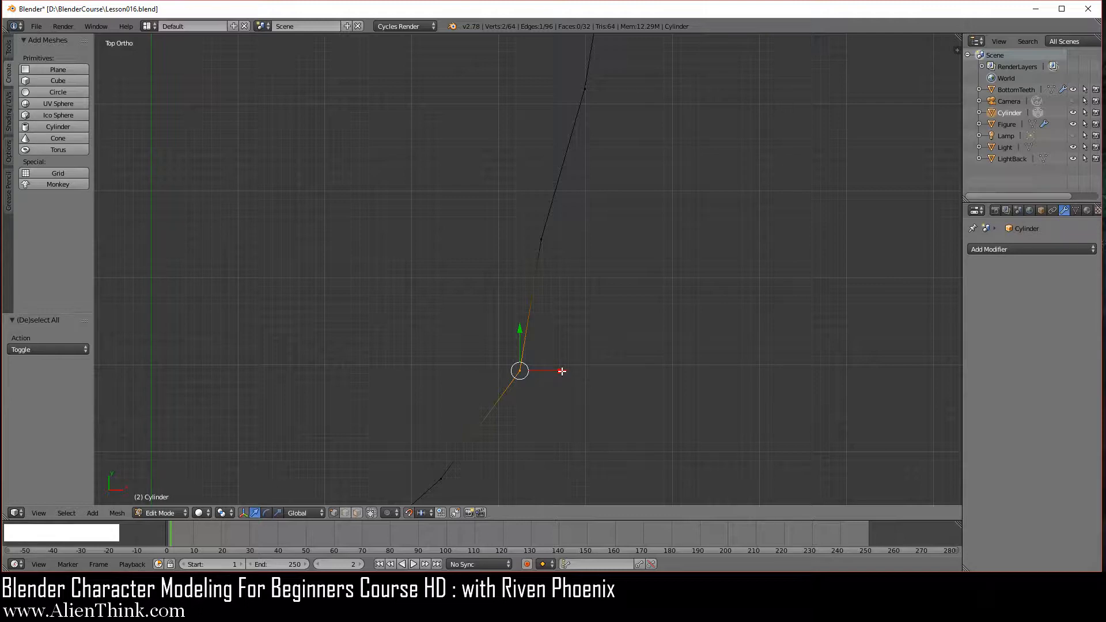
pyautogui.moveTo(561, 371); pyautogui.dragTo(545, 371)
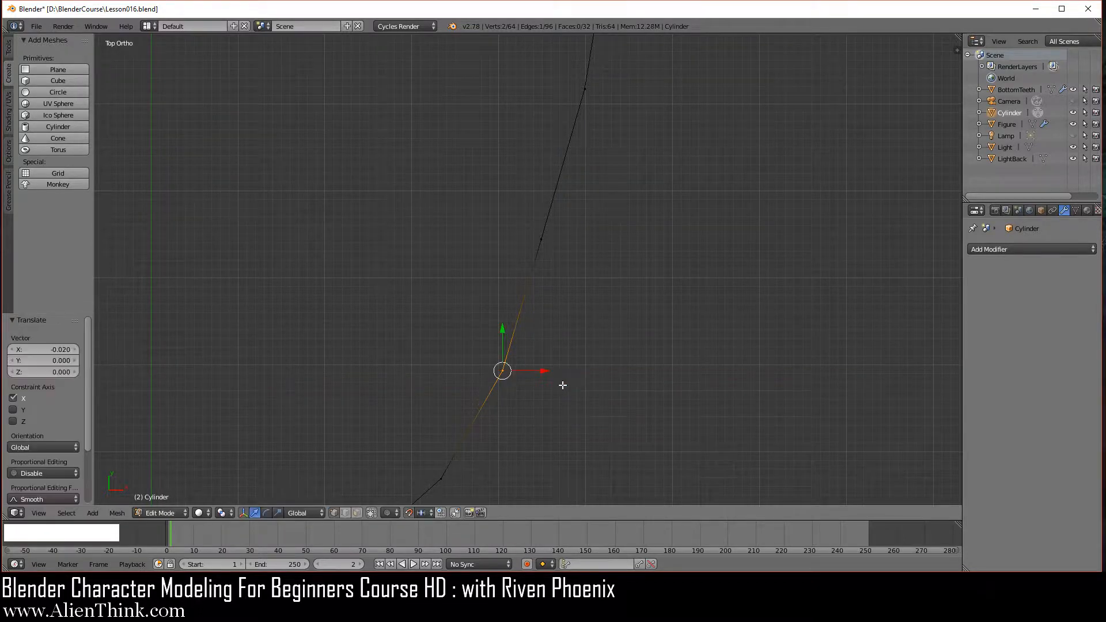
# Select the front +X quarter of the oval from the X axis to the front centre, invert the selection and delete the other vertices
pyautogui.scroll(-5, 562, 385)
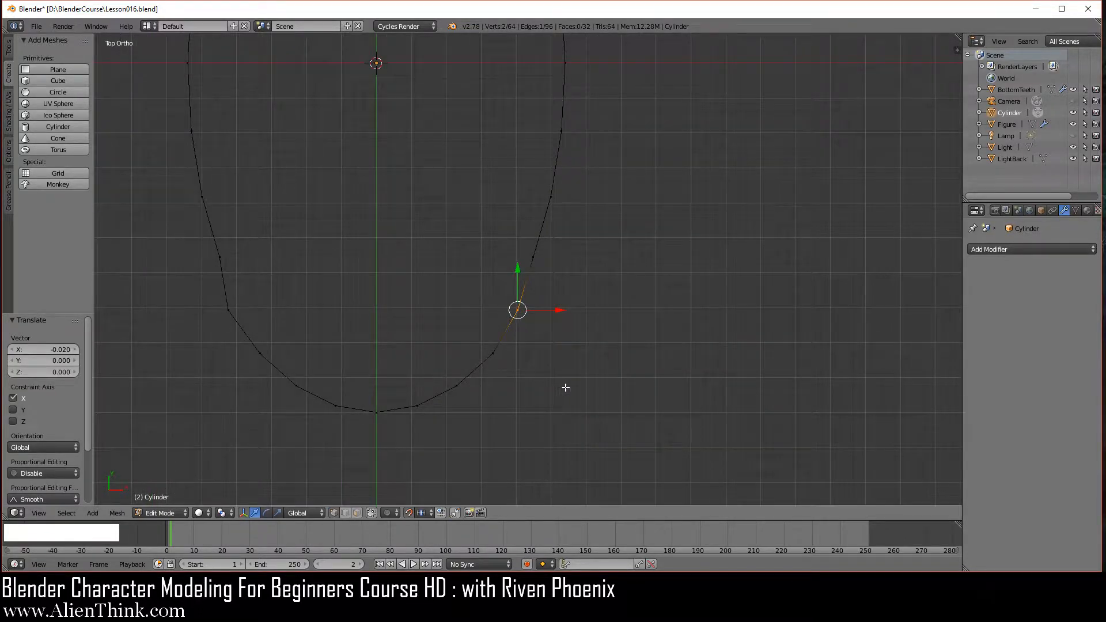
pyautogui.moveTo(606, 319)
pyautogui.keyDown('shift'); pyautogui.mouseDown(button='middle')
pyautogui.moveTo(598, 333)
pyautogui.moveTo(589, 323)
pyautogui.mouseUp(button='middle'); pyautogui.keyUp('shift')
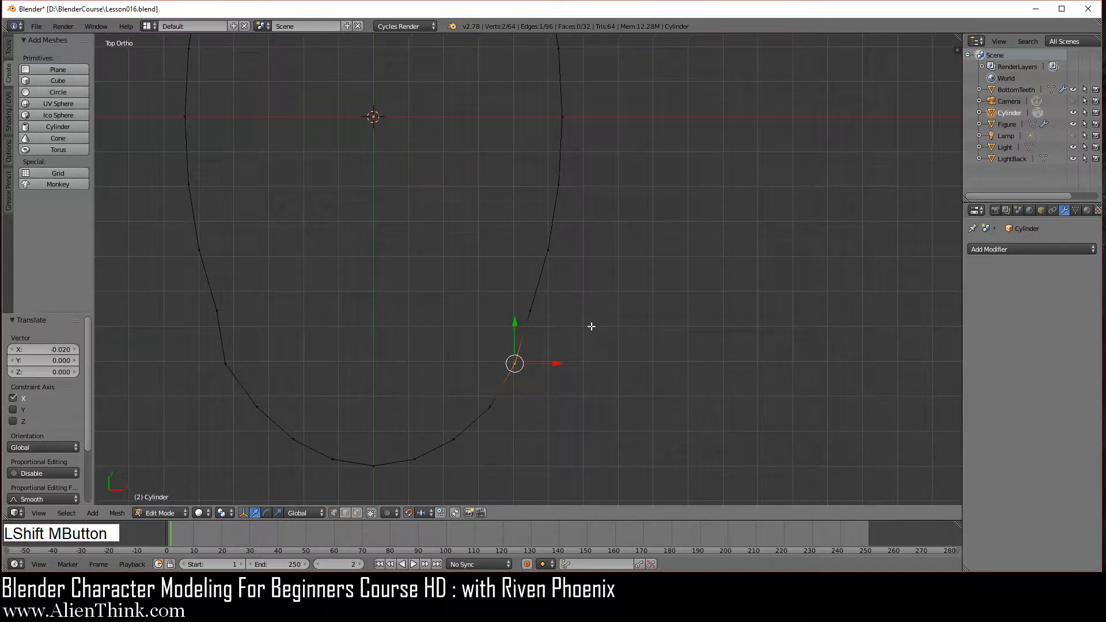
pyautogui.press('c')
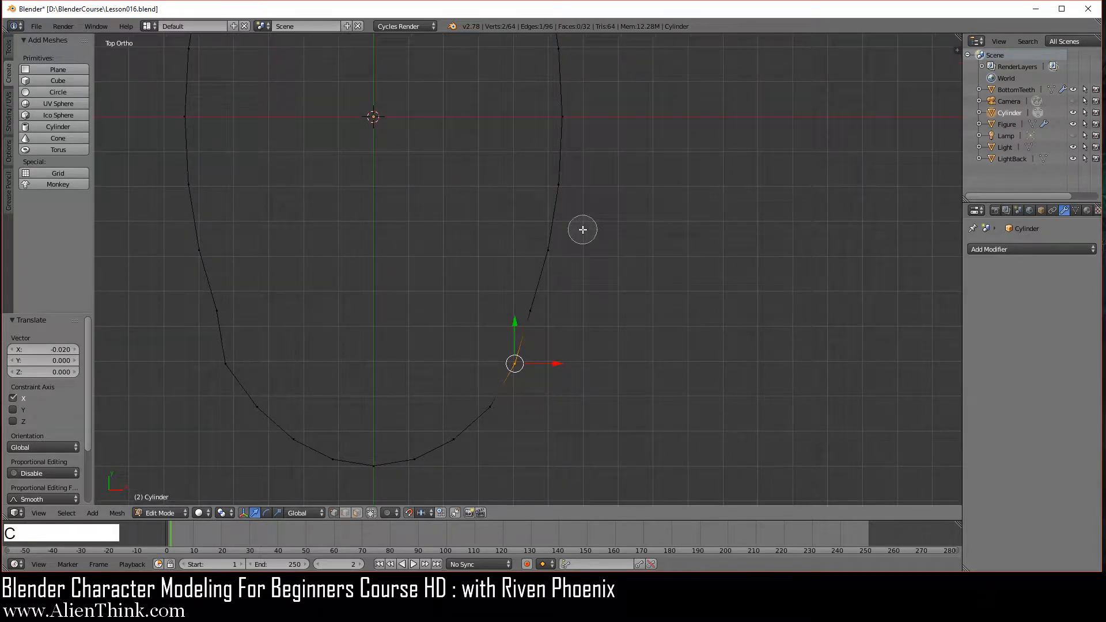
pyautogui.click(560, 117)
pyautogui.moveTo(560, 118)
pyautogui.mouseDown()
pyautogui.moveTo(558, 185)
pyautogui.moveTo(495, 391)
pyautogui.moveTo(430, 444)
pyautogui.moveTo(374, 464)
pyautogui.mouseUp()
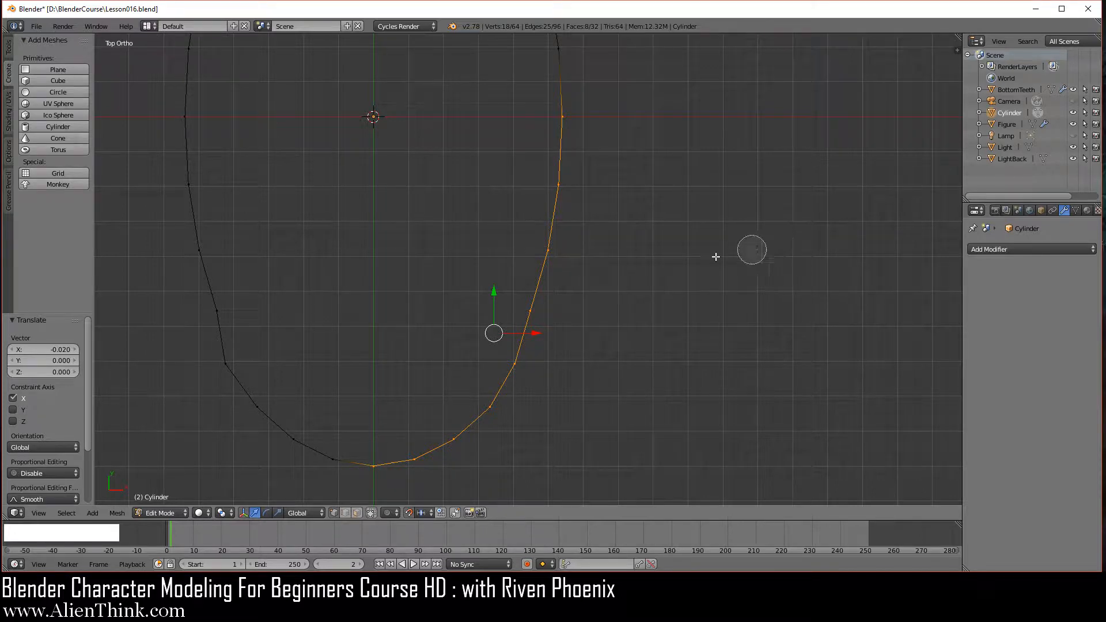
pyautogui.rightClick(640, 252)
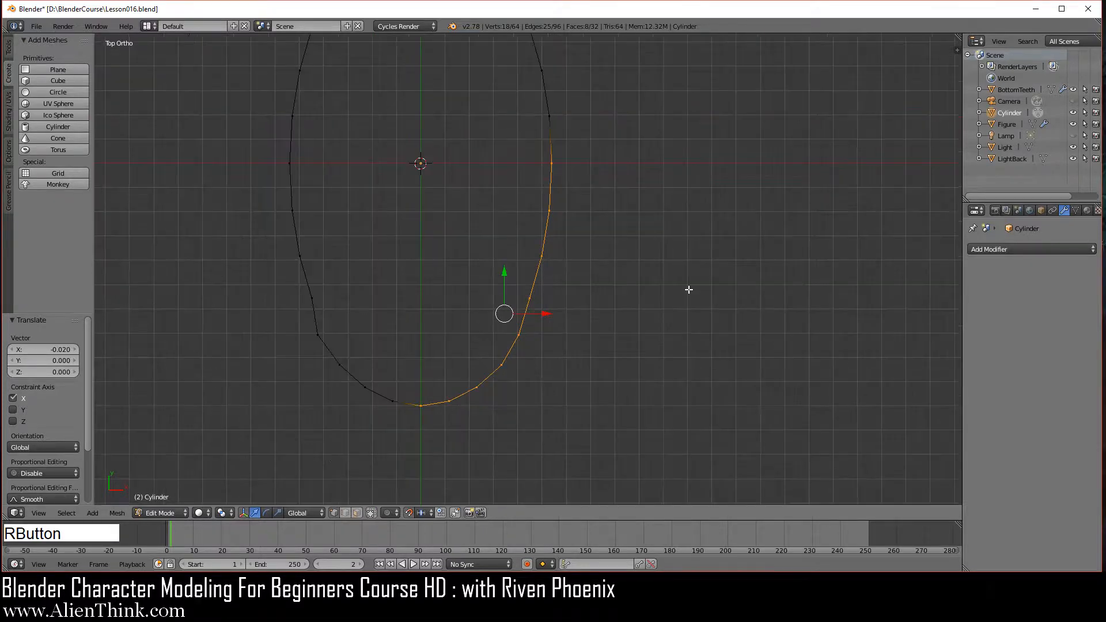
pyautogui.scroll(-2, 686, 292)
pyautogui.hotkey('ctrl', 'i')
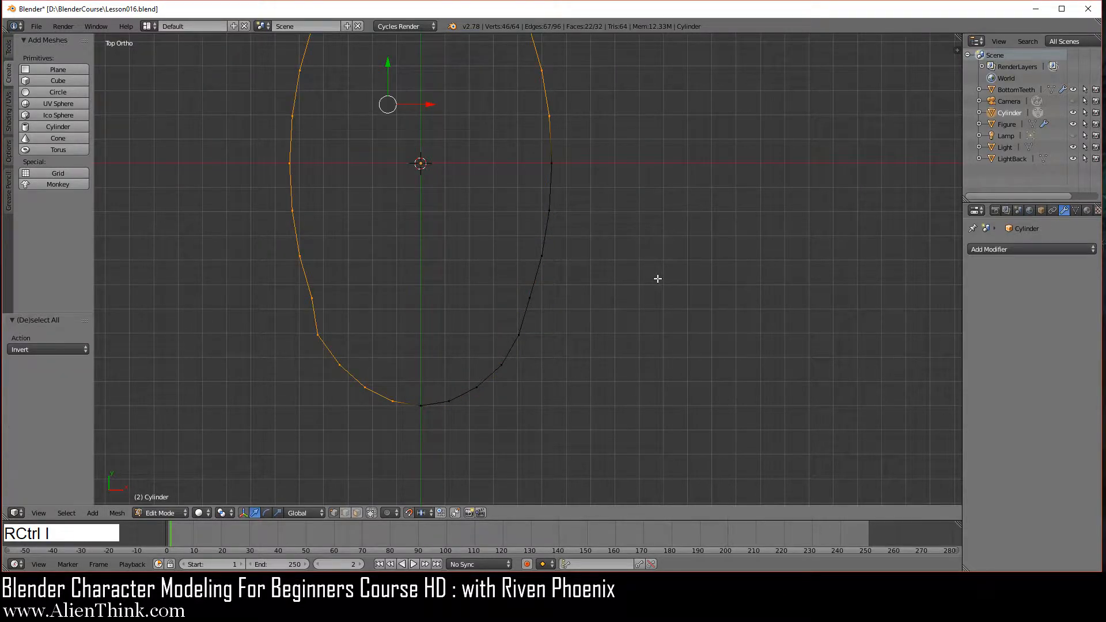
pyautogui.press('x')
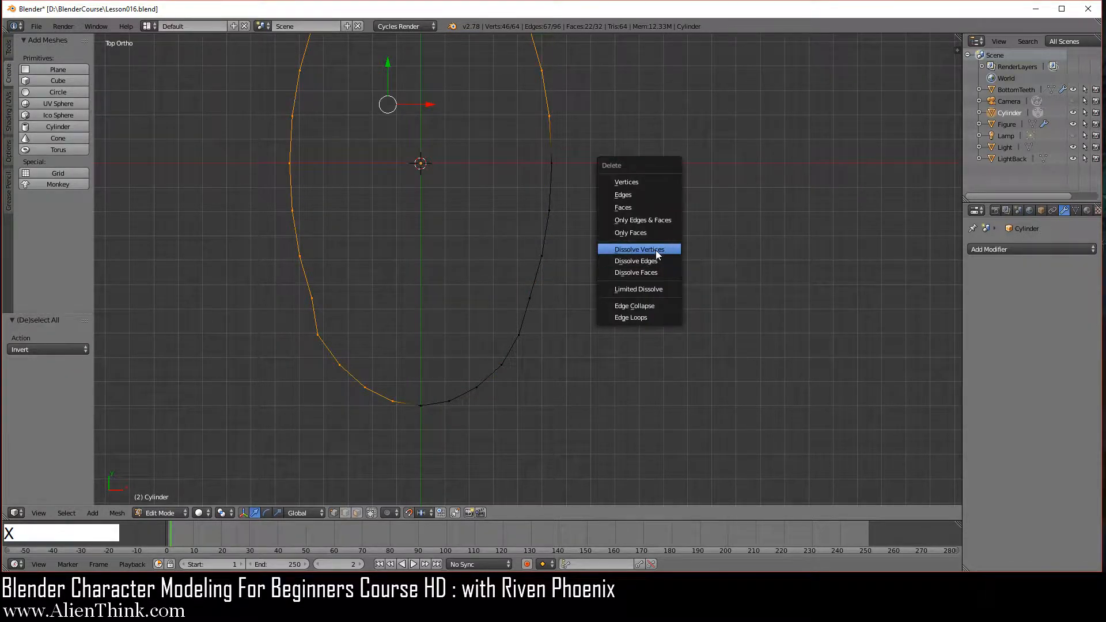
pyautogui.click(634, 182)
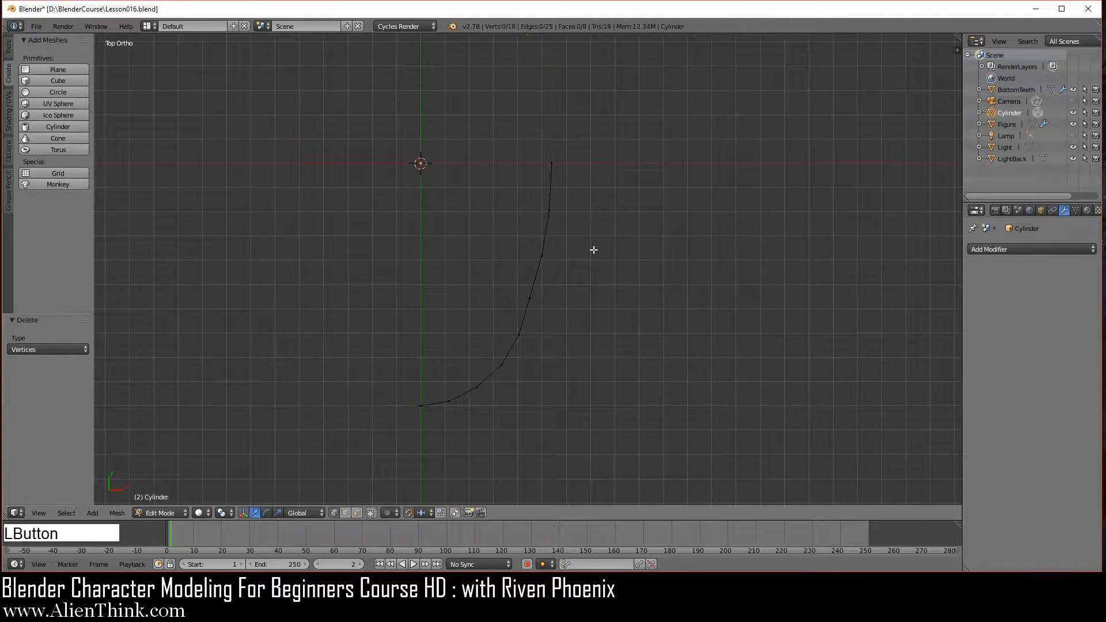
pyautogui.moveTo(474, 421); pyautogui.dragTo(424, 319, button='middle')
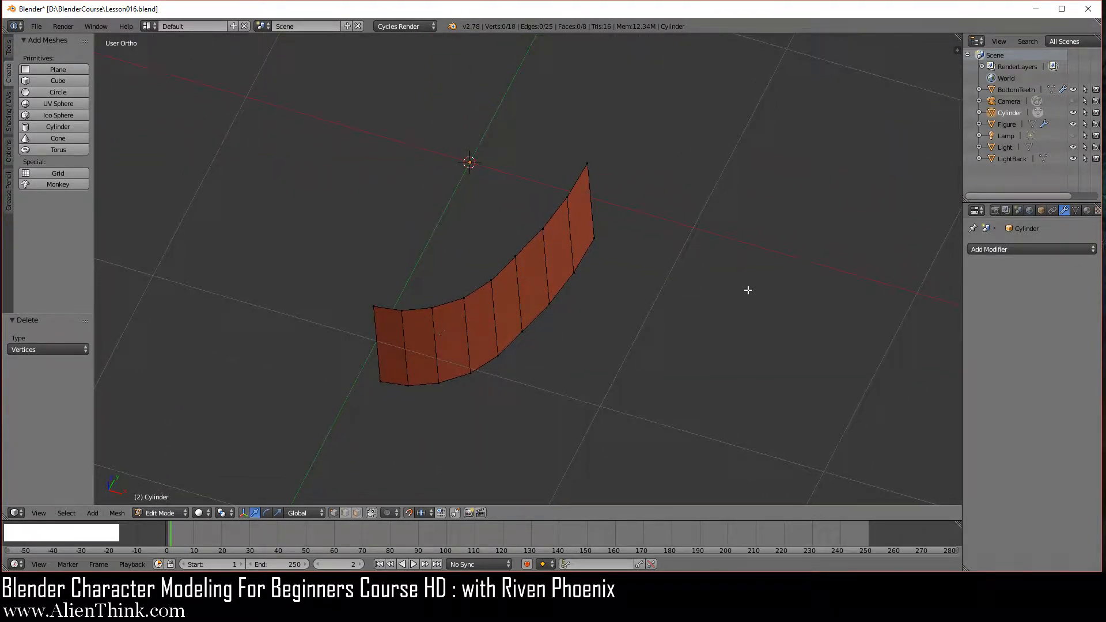
# Add a Mirror modifier across X to the strip, with Clipping enabled and the edit cage applied to the modifier result
pyautogui.click(1025, 250)
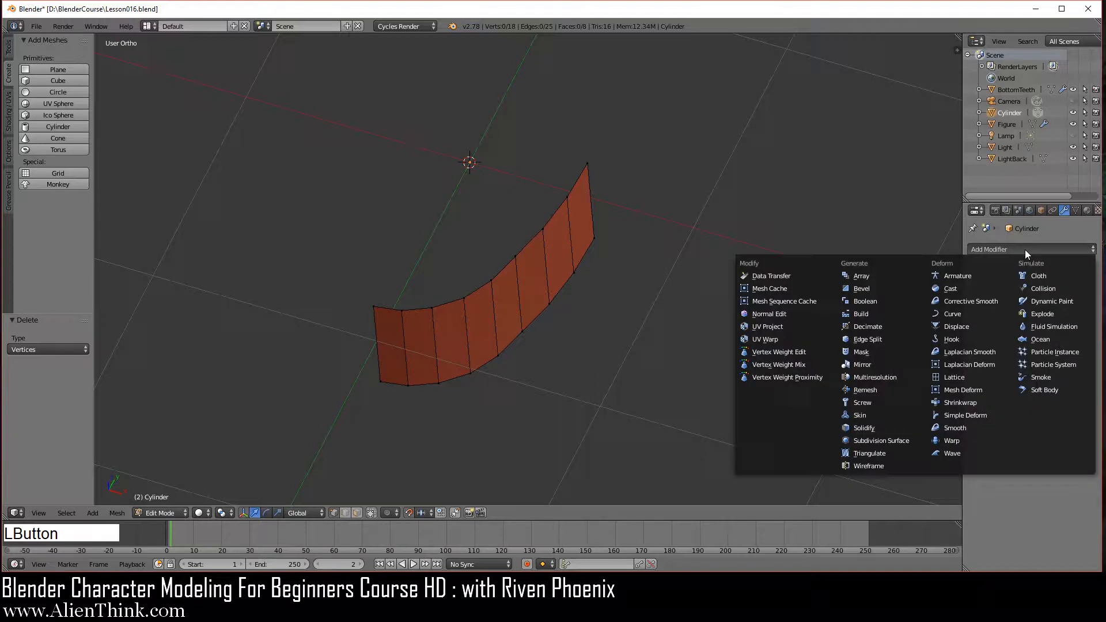
pyautogui.click(880, 361)
pyautogui.click(1022, 330)
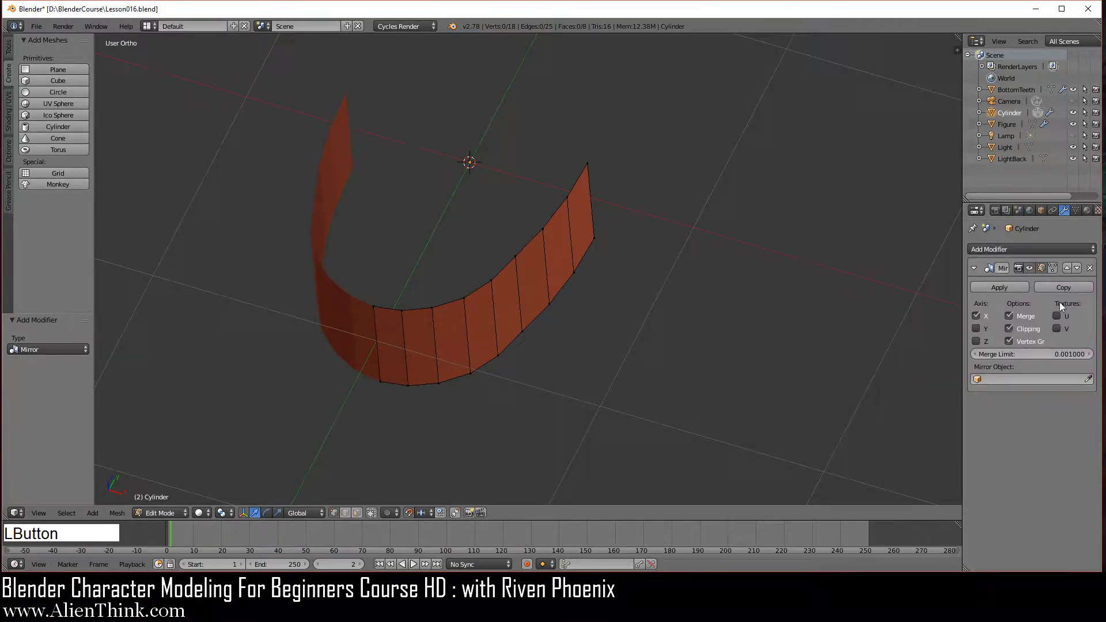
pyautogui.click(1051, 268)
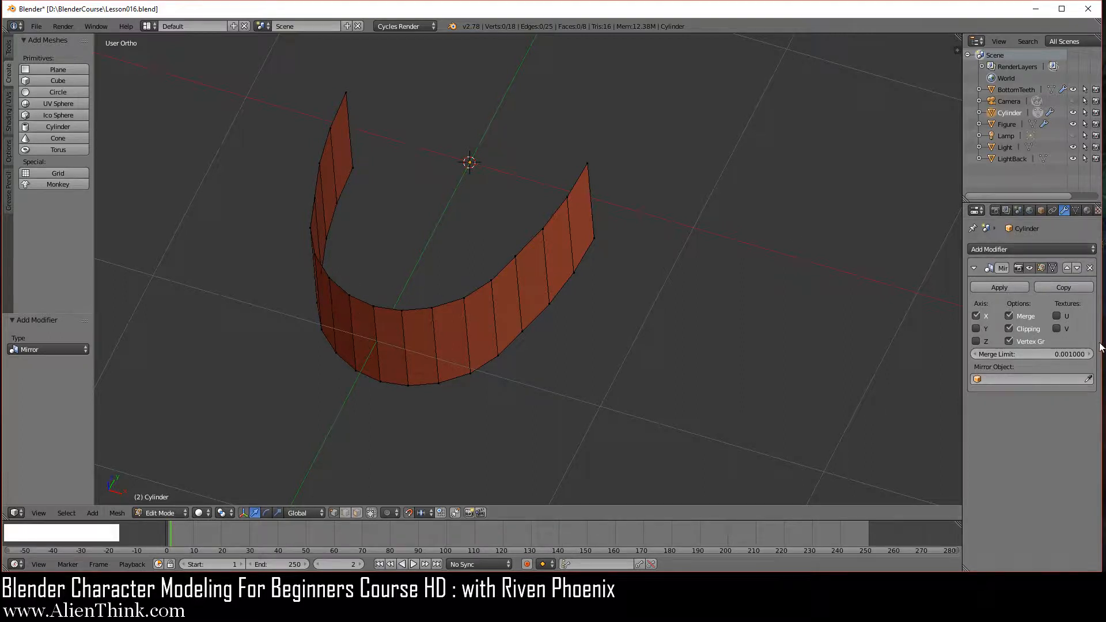
# Add a Subdivision Surface modifier with 2 view subdivisions and preview the edit cage on its smoothed result, then turn that cage display off
pyautogui.click(1021, 249)
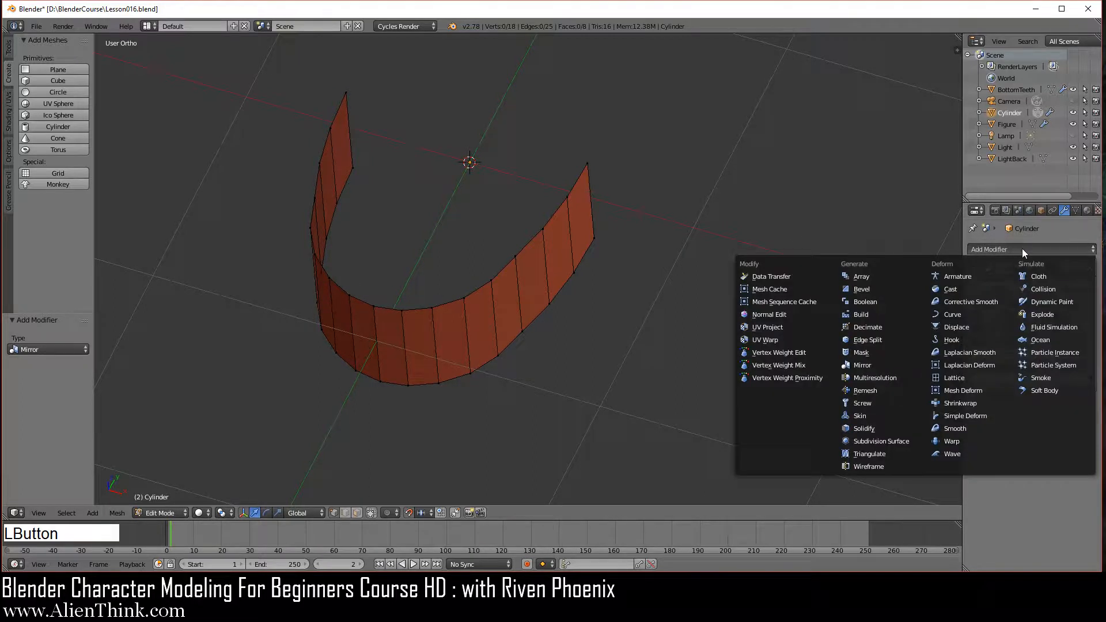
pyautogui.click(879, 442)
pyautogui.click(1025, 466)
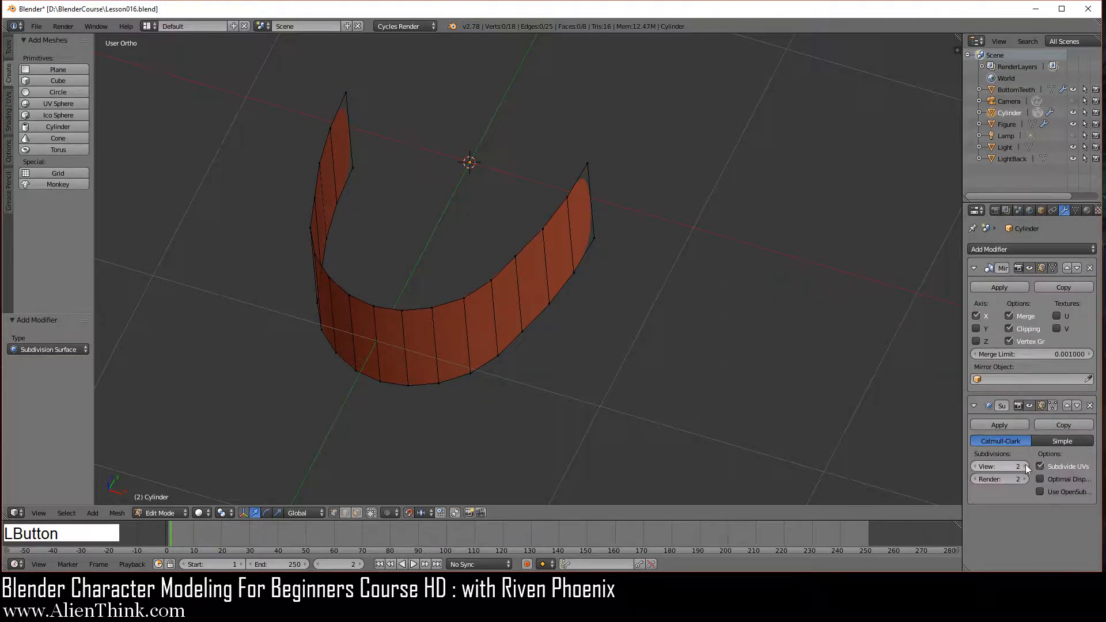
pyautogui.click(1052, 406)
pyautogui.moveTo(520, 363); pyautogui.dragTo(461, 348, button='middle')
pyautogui.click(1052, 408)
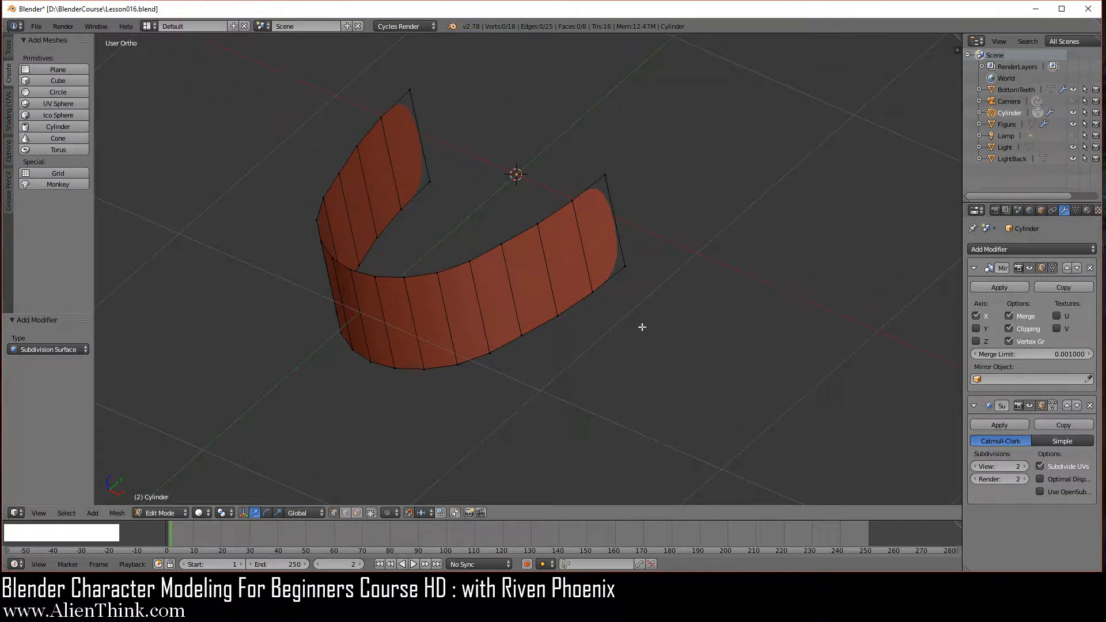
# Extrude the entire strip in place and offset the new faces inward with Shrink/Fatten by -0.17 in the top view
pyautogui.scroll(2, 637, 368)
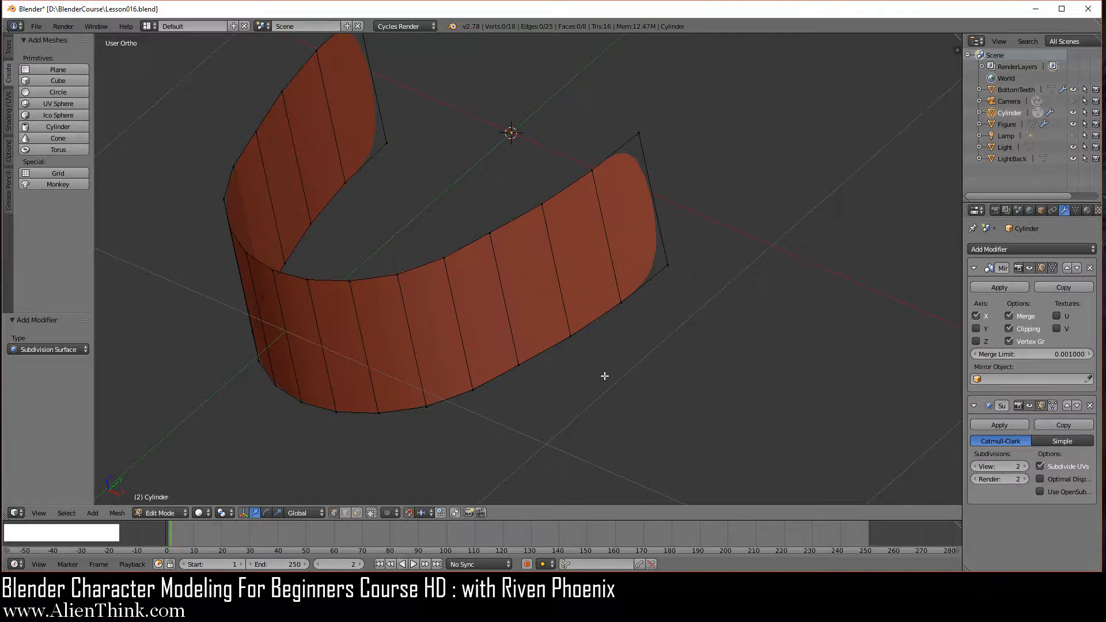
pyautogui.press('a')
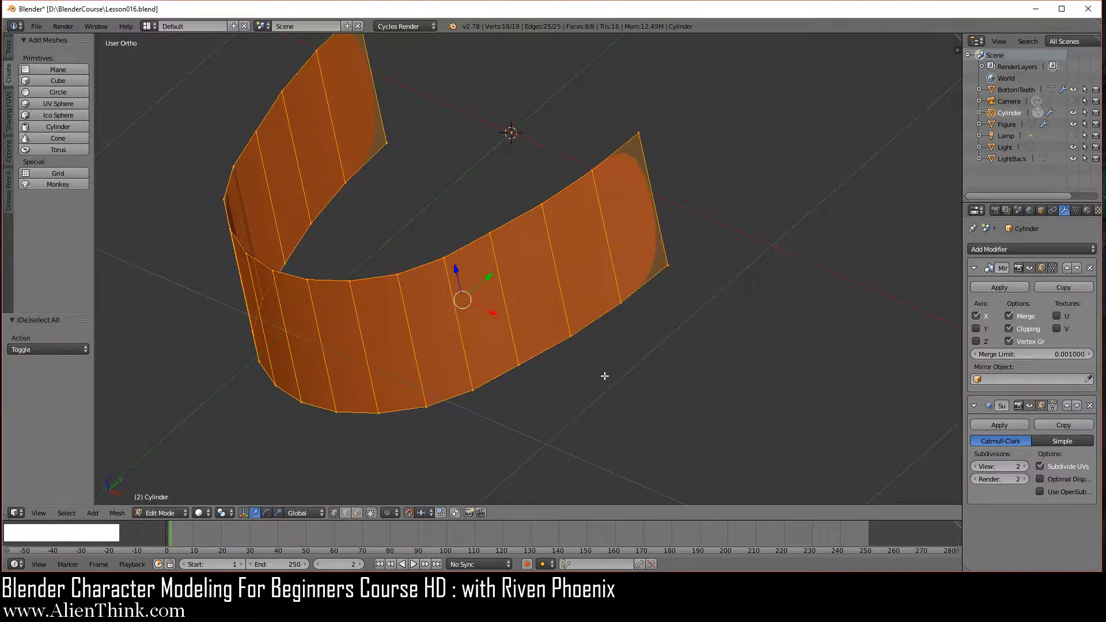
pyautogui.press('KP_7')
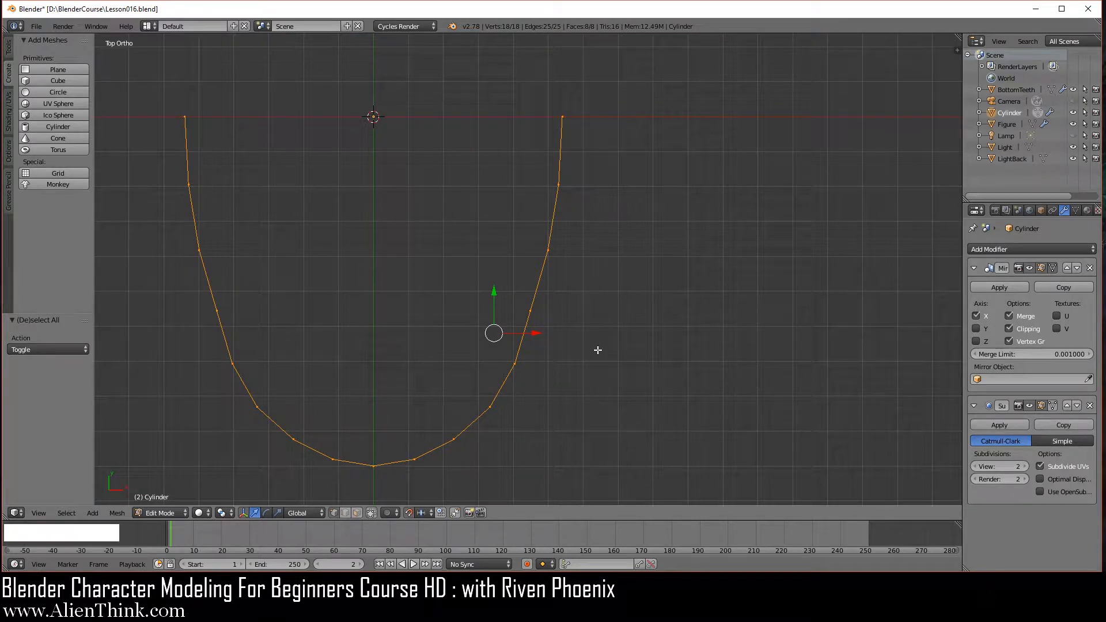
pyautogui.press('e')
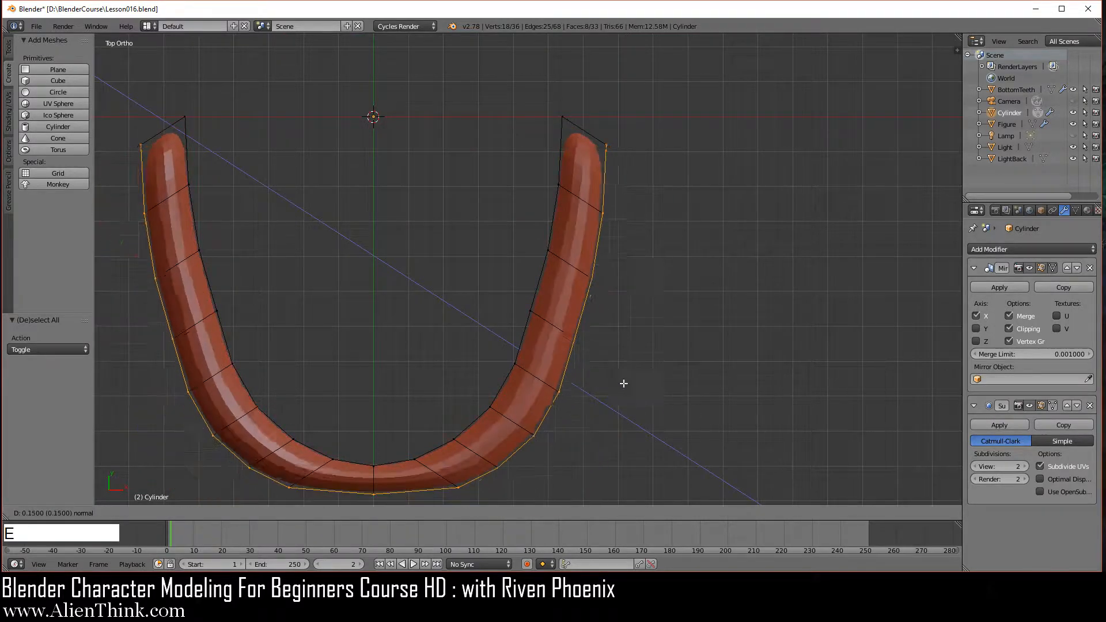
pyautogui.rightClick(585, 383)
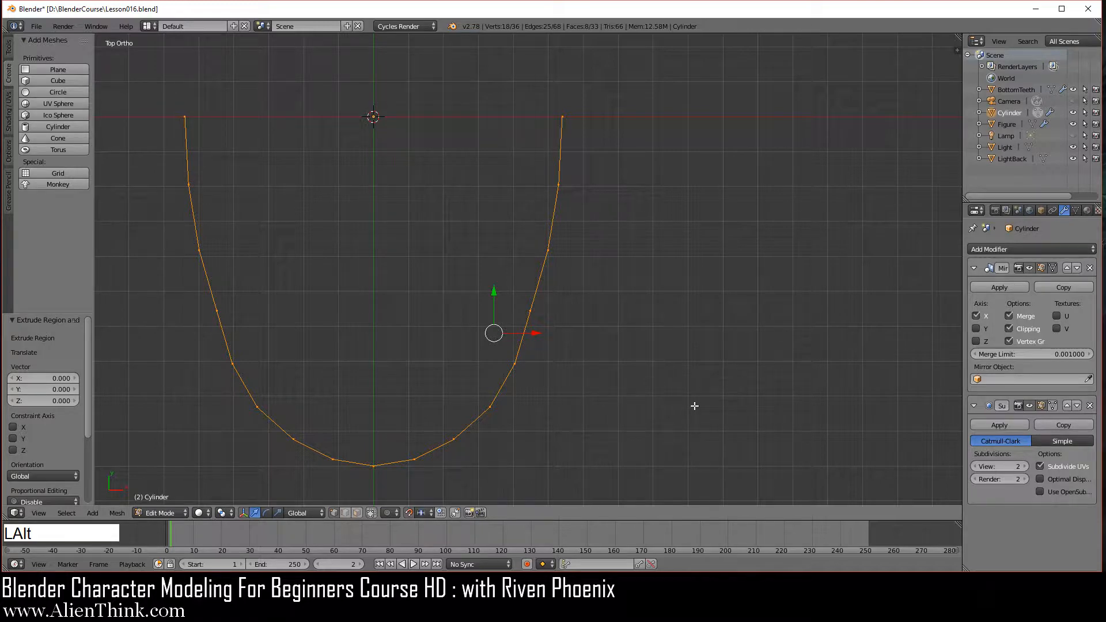
pyautogui.hotkey('alt', 's')
pyautogui.write('0.17')
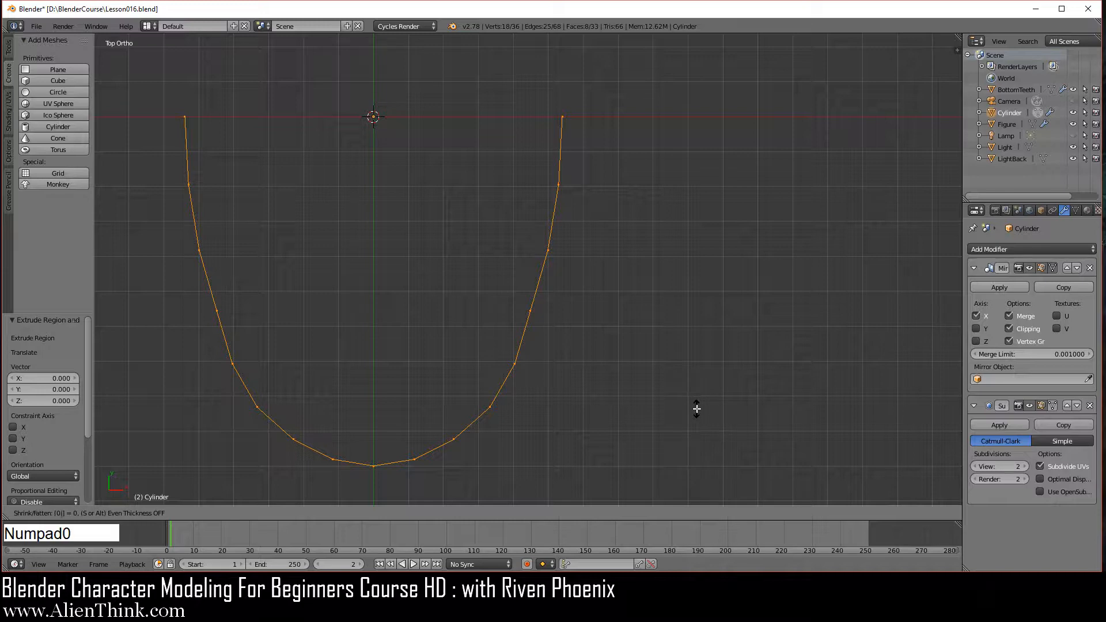
pyautogui.press('KP_Subtract')
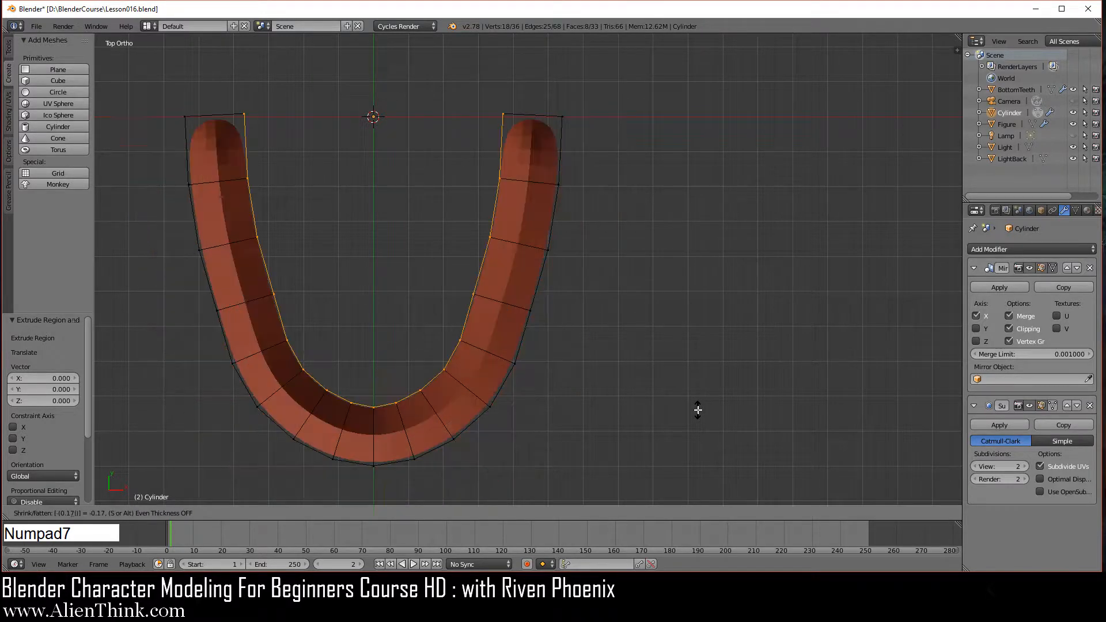
pyautogui.press('KP_Enter')
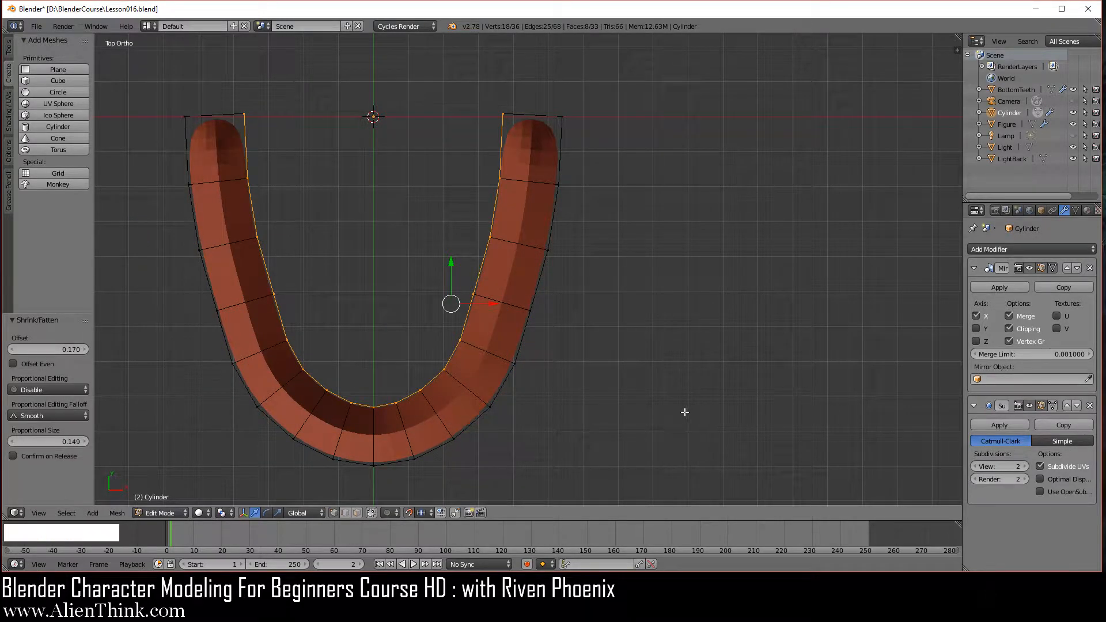
# Flip the normals of the whole thickened mesh and clear the selection
pyautogui.press('a')
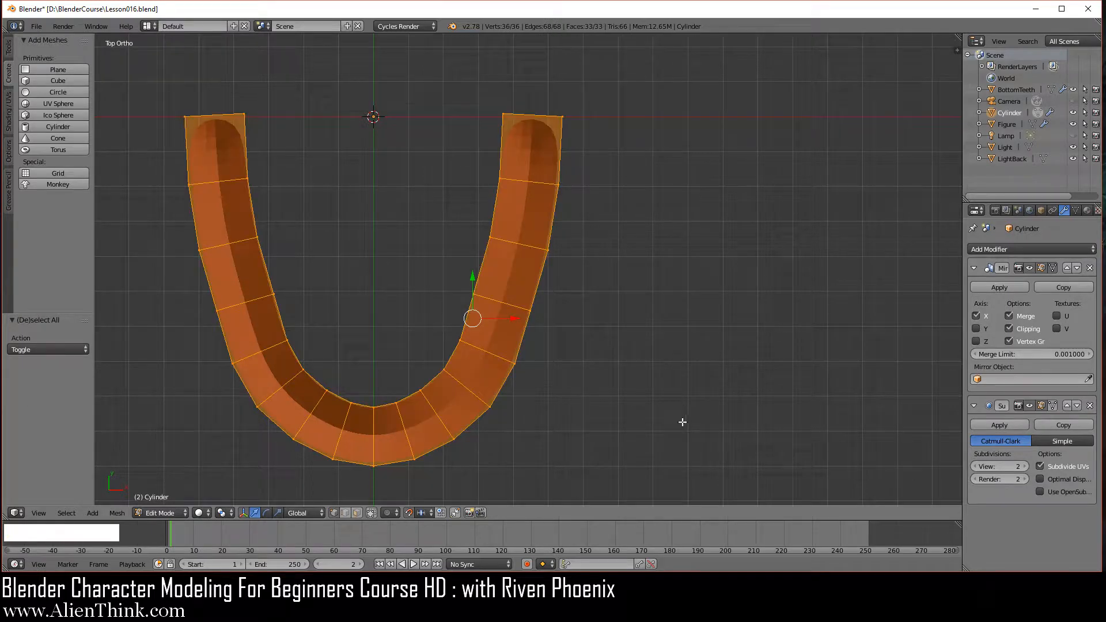
pyautogui.press('w')
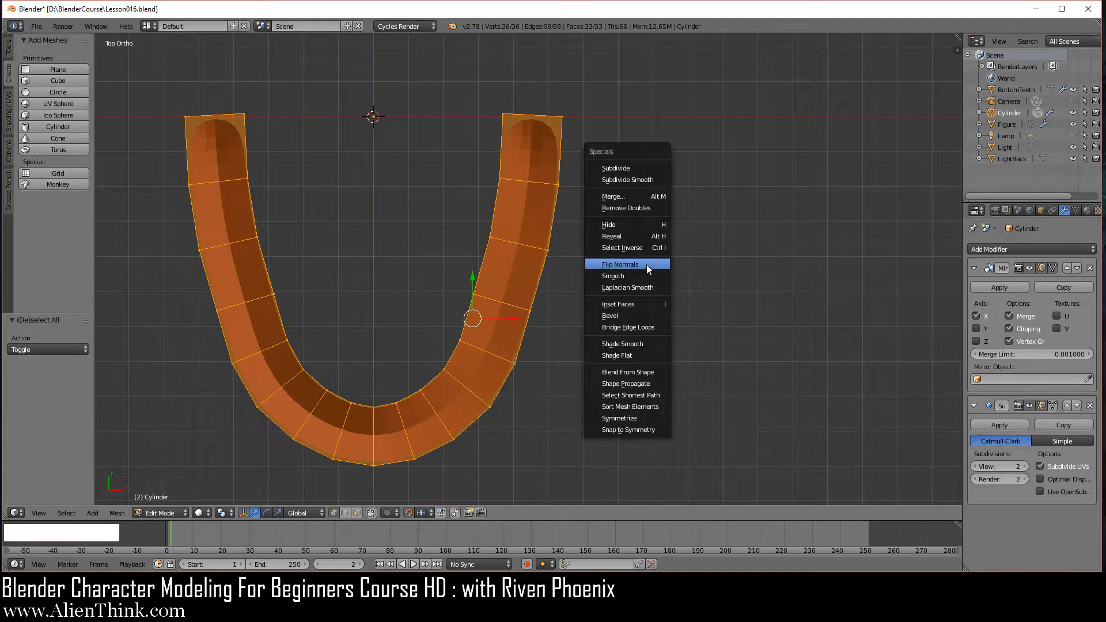
pyautogui.click(646, 264)
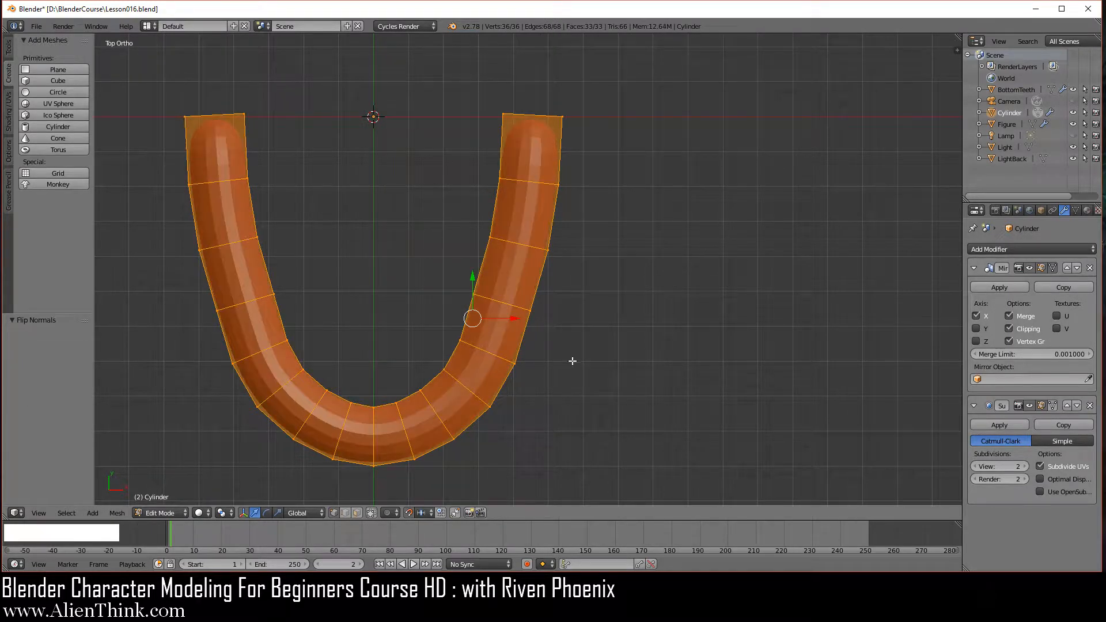
pyautogui.press('a')
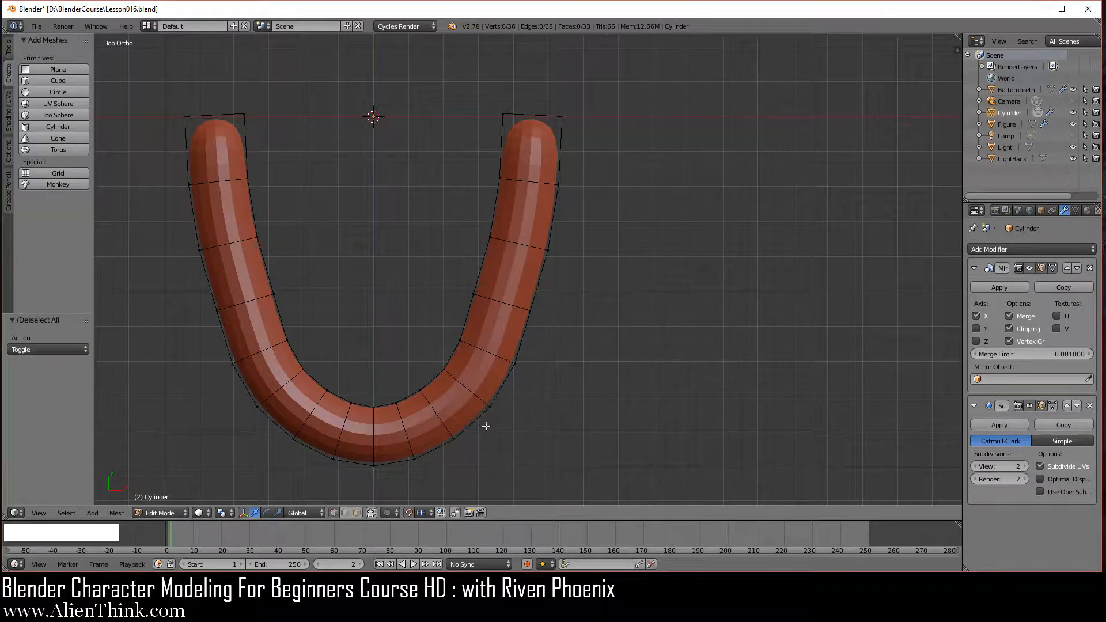
pyautogui.moveTo(483, 425); pyautogui.dragTo(447, 382, button='middle')
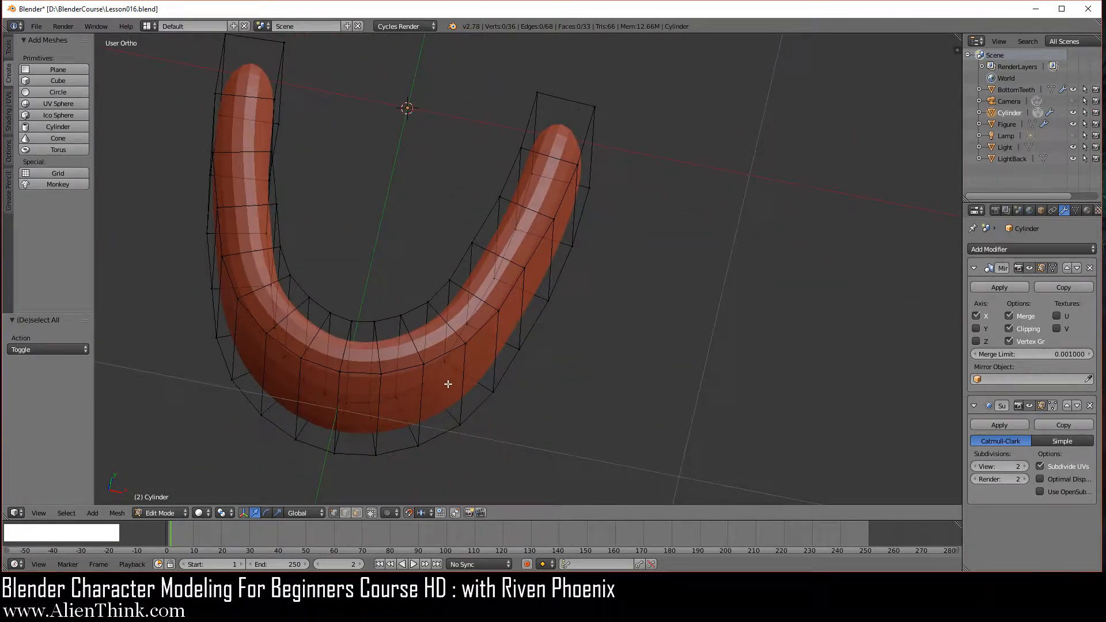
# Select the inner-side vertices of the three rows nearest the +X arm's open end and move them -0.030 along X
pyautogui.press('KP_7')
pyautogui.scroll(4, 537, 357)
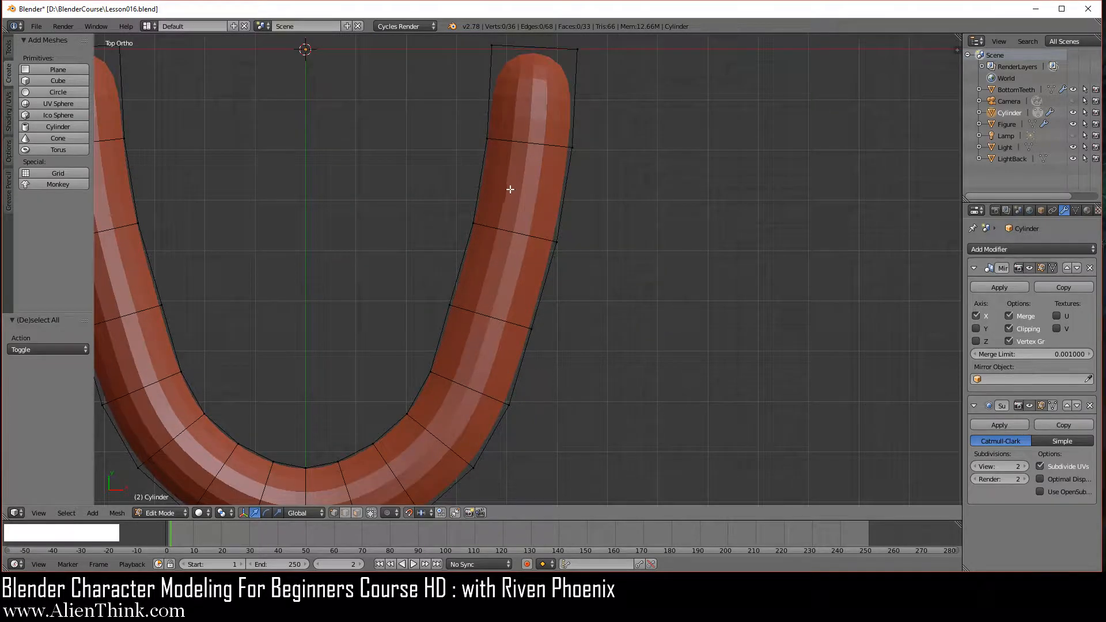
pyautogui.scroll(-1, 570, 341)
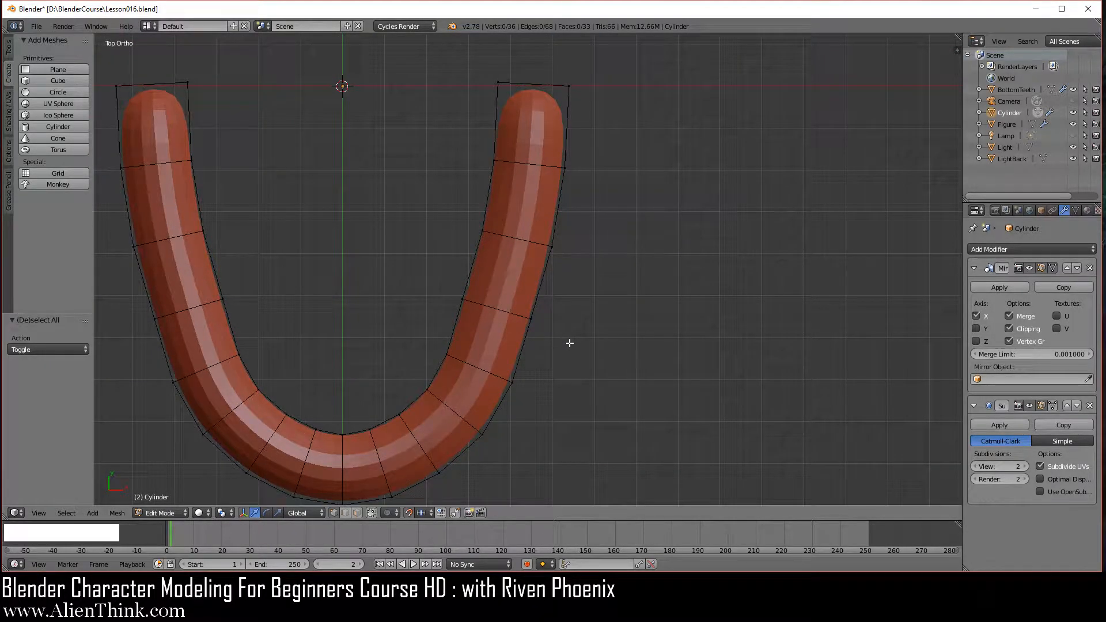
pyautogui.press('c')
pyautogui.moveTo(494, 82); pyautogui.dragTo(481, 228)
pyautogui.rightClick(481, 230)
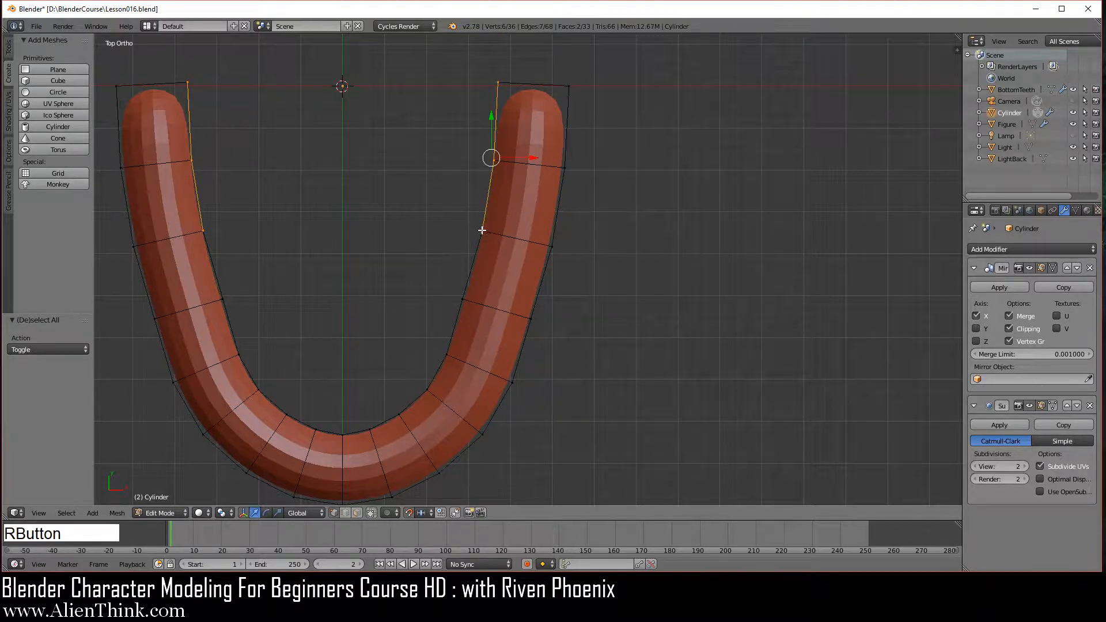
pyautogui.keyDown('shift'); pyautogui.moveTo(499, 321); pyautogui.dragTo(606, 324, button='middle'); pyautogui.keyUp('shift')
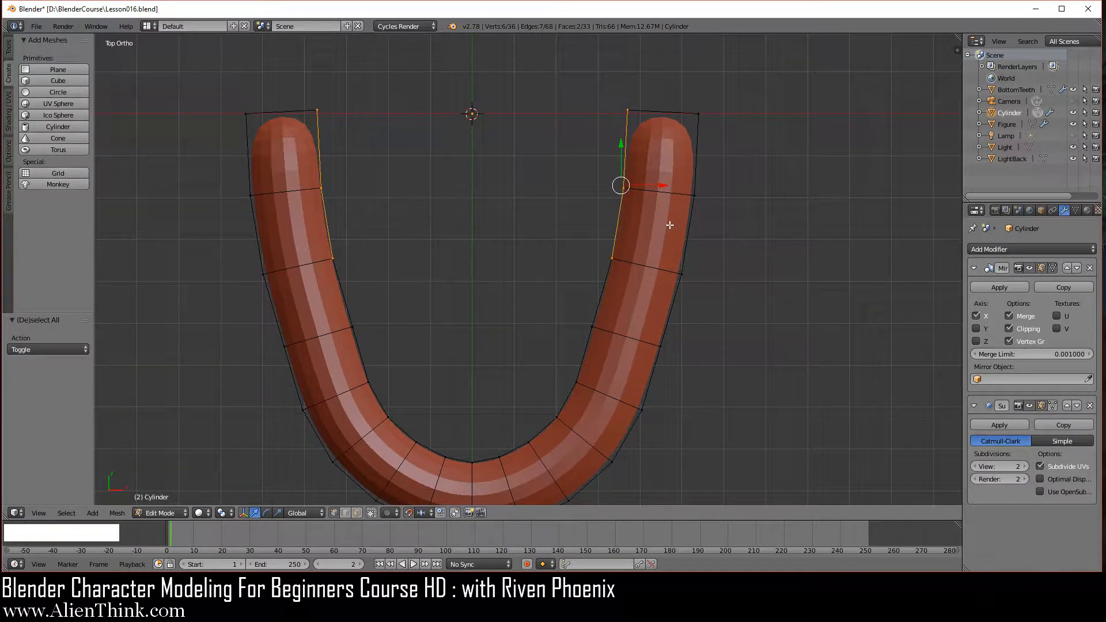
pyautogui.scroll(1, 670, 225)
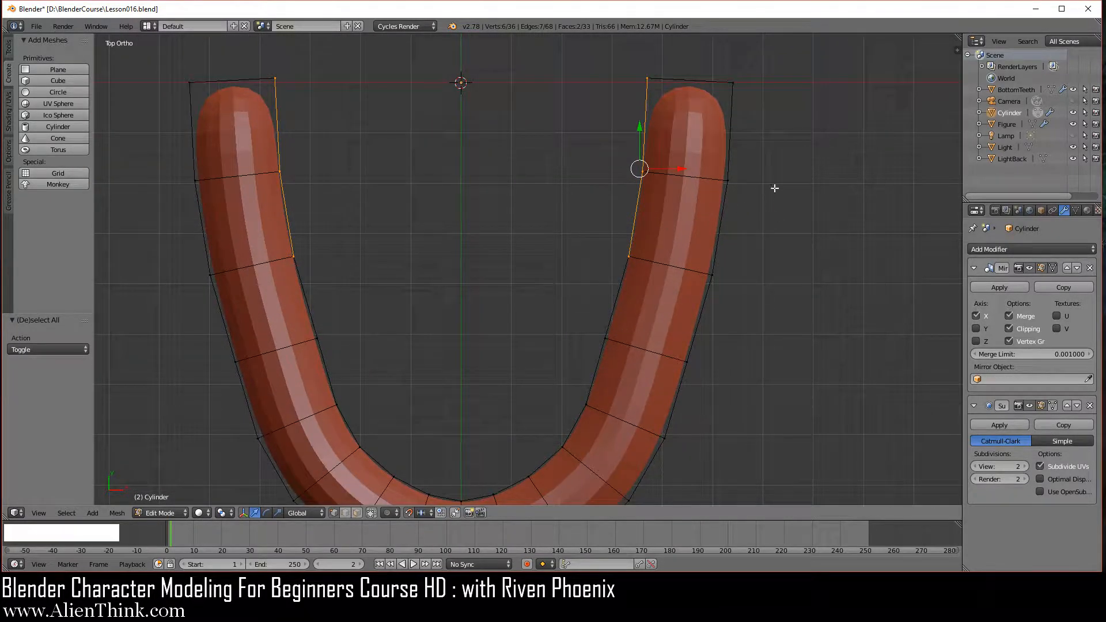
pyautogui.moveTo(680, 169); pyautogui.dragTo(667, 169)
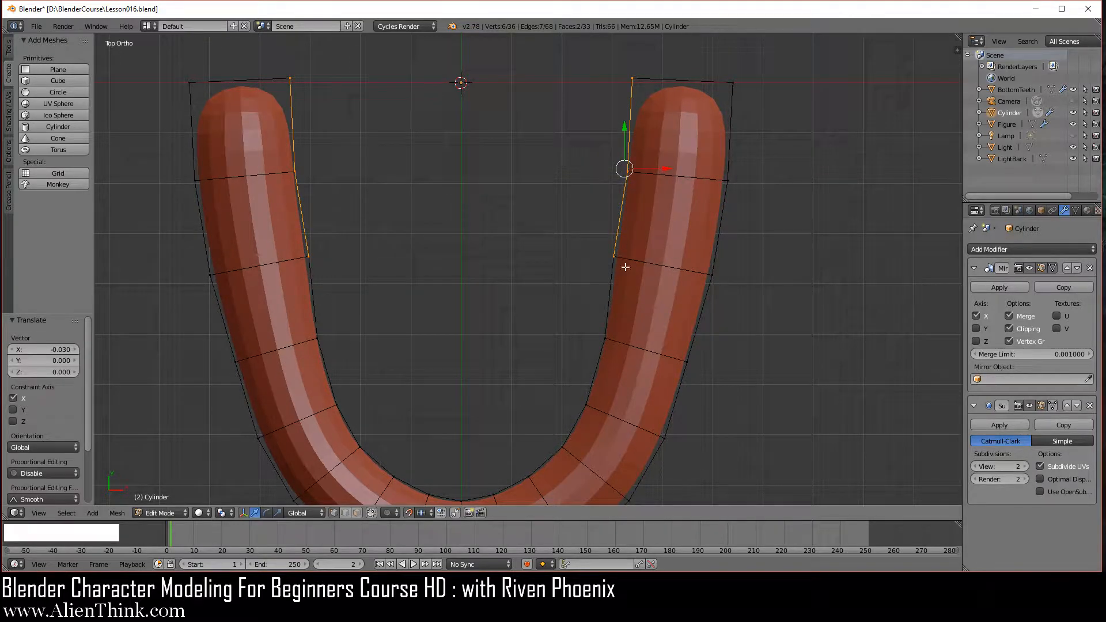
# Select only the vertices at the +X arm's open end and move them 0.040 along Y
pyautogui.keyDown('shift'); pyautogui.moveTo(667, 284); pyautogui.dragTo(572, 454, button='middle'); pyautogui.keyUp('shift')
pyautogui.press('a')
pyautogui.press('c')
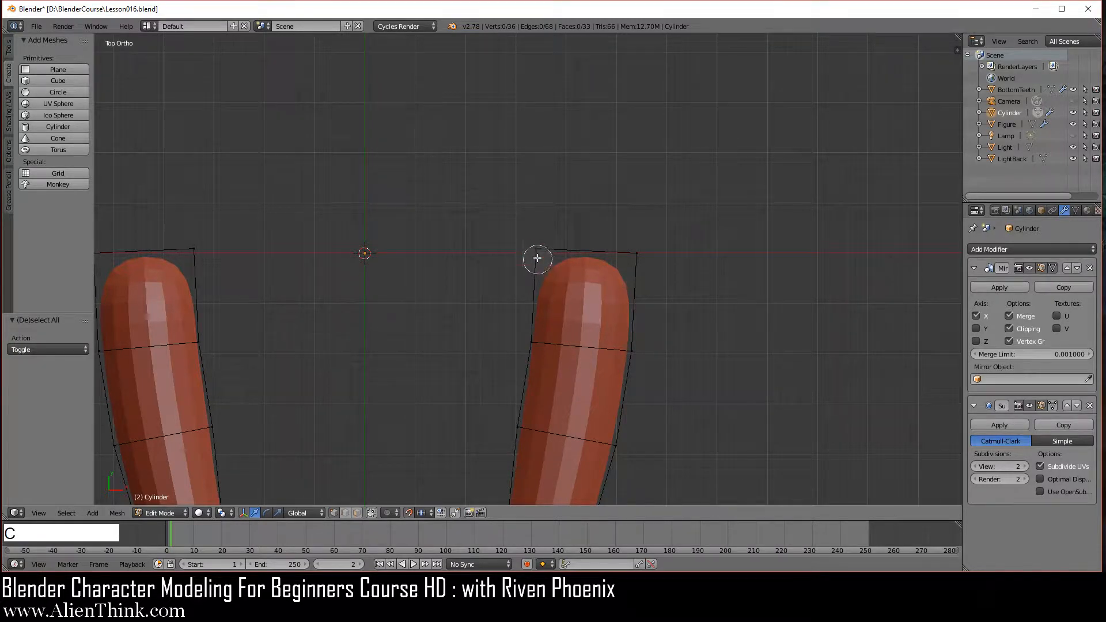
pyautogui.moveTo(531, 248); pyautogui.dragTo(641, 256)
pyautogui.rightClick(675, 270)
pyautogui.scroll(1, 667, 291)
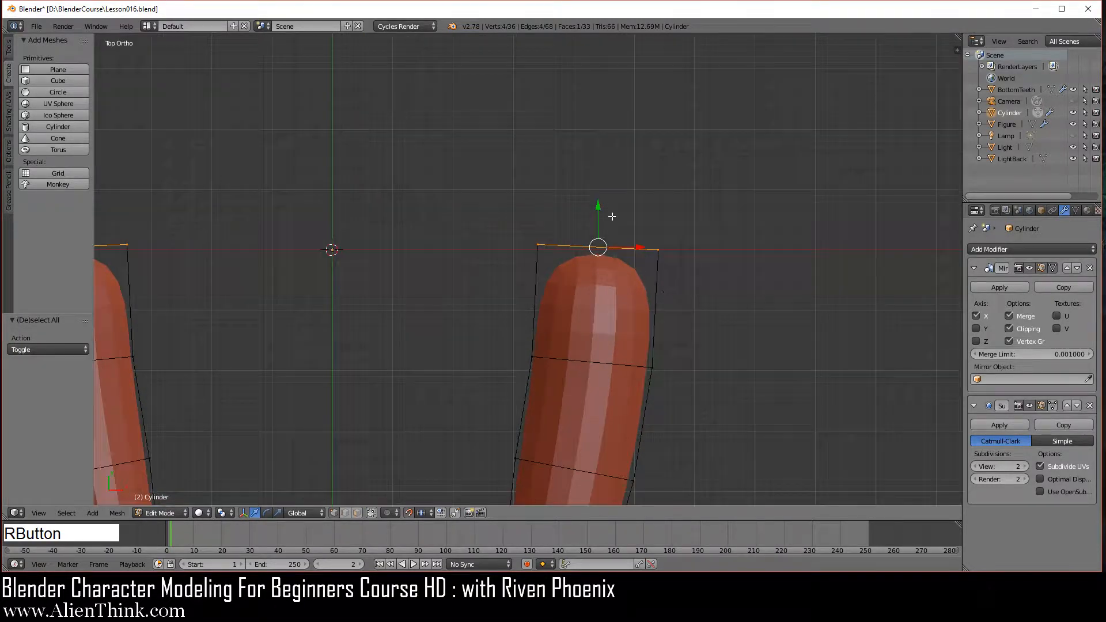
pyautogui.moveTo(598, 206); pyautogui.dragTo(598, 184)
# Edge-slide the first loop below the +X arm's open end toward that end by a factor of 0.200
pyautogui.press('alt')
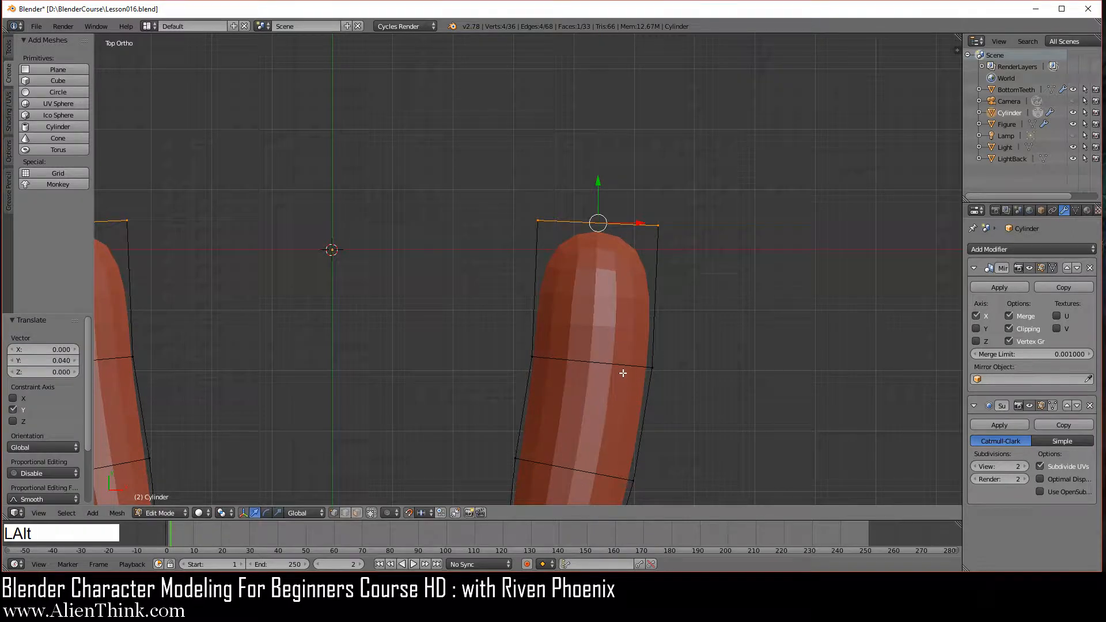
pyautogui.keyDown('alt'); pyautogui.rightClick(621, 365); pyautogui.keyUp('alt')
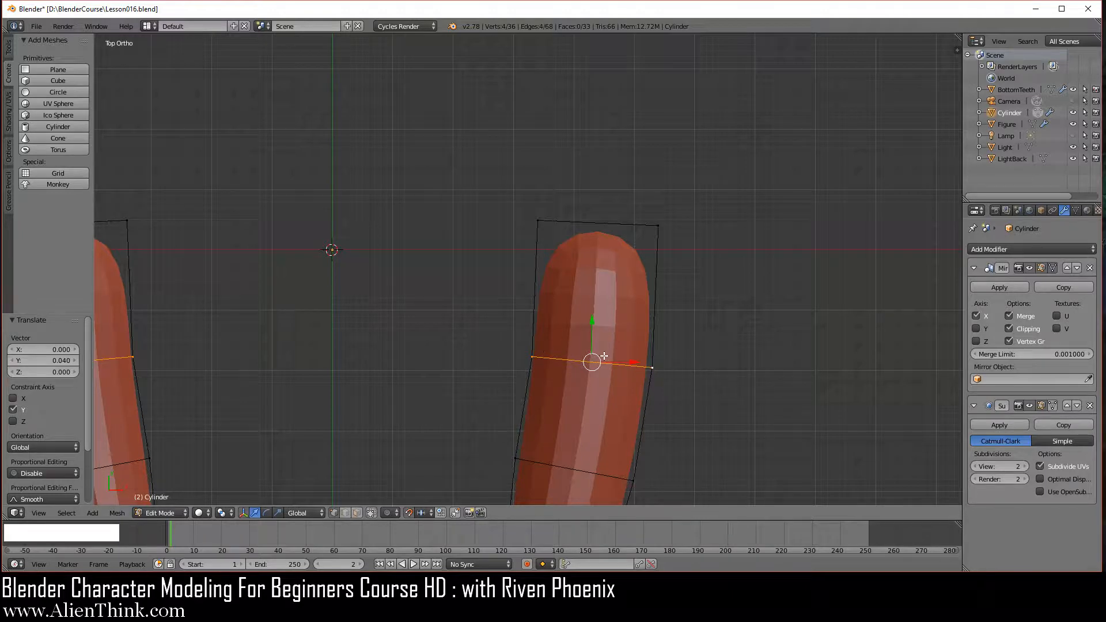
pyautogui.press('g')
pyautogui.press('g')
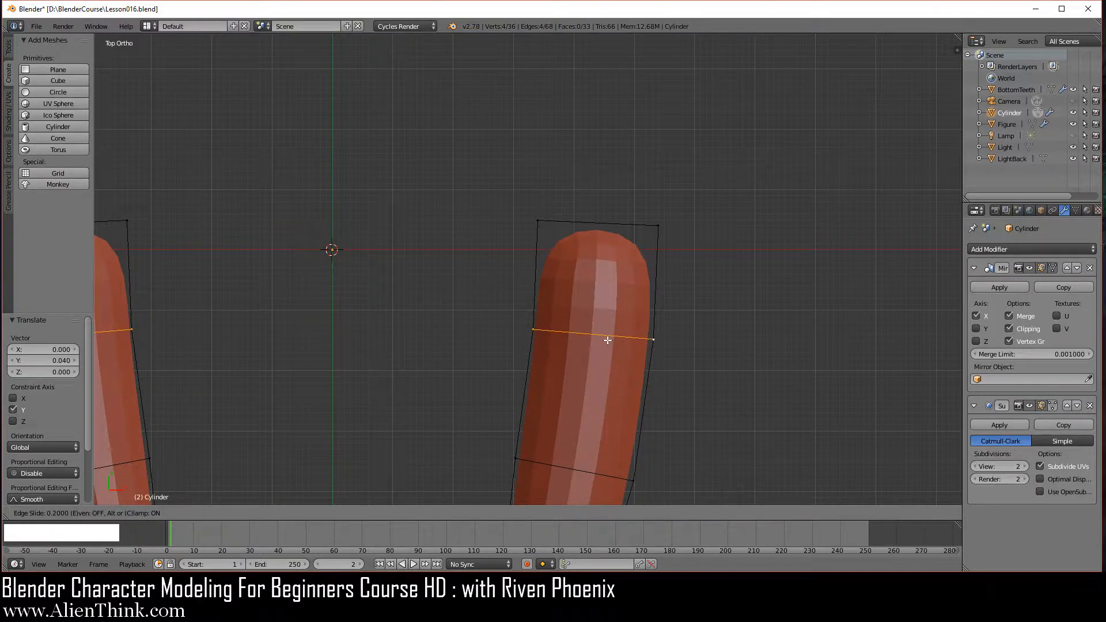
pyautogui.click(604, 339)
# Edge-slide the second loop below the +X arm's open end toward that end, using a factor of -0.300
pyautogui.keyDown('shift'); pyautogui.moveTo(583, 437); pyautogui.dragTo(590, 284, button='middle'); pyautogui.keyUp('shift')
pyautogui.press('alt')
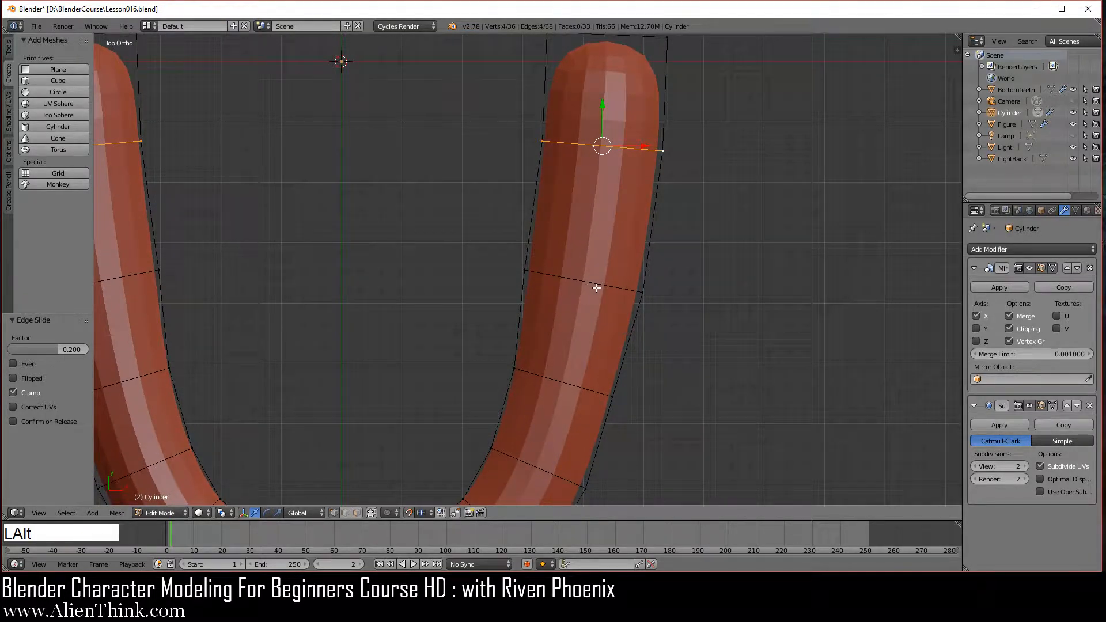
pyautogui.keyDown('alt'); pyautogui.rightClick(596, 281); pyautogui.keyUp('alt')
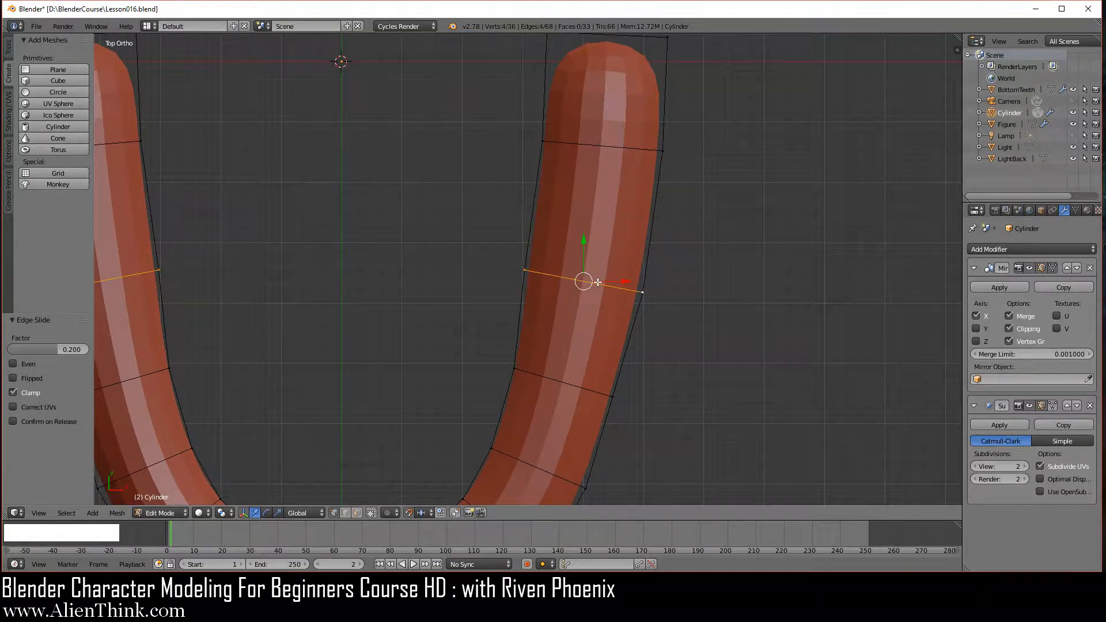
pyautogui.press('g')
pyautogui.press('g')
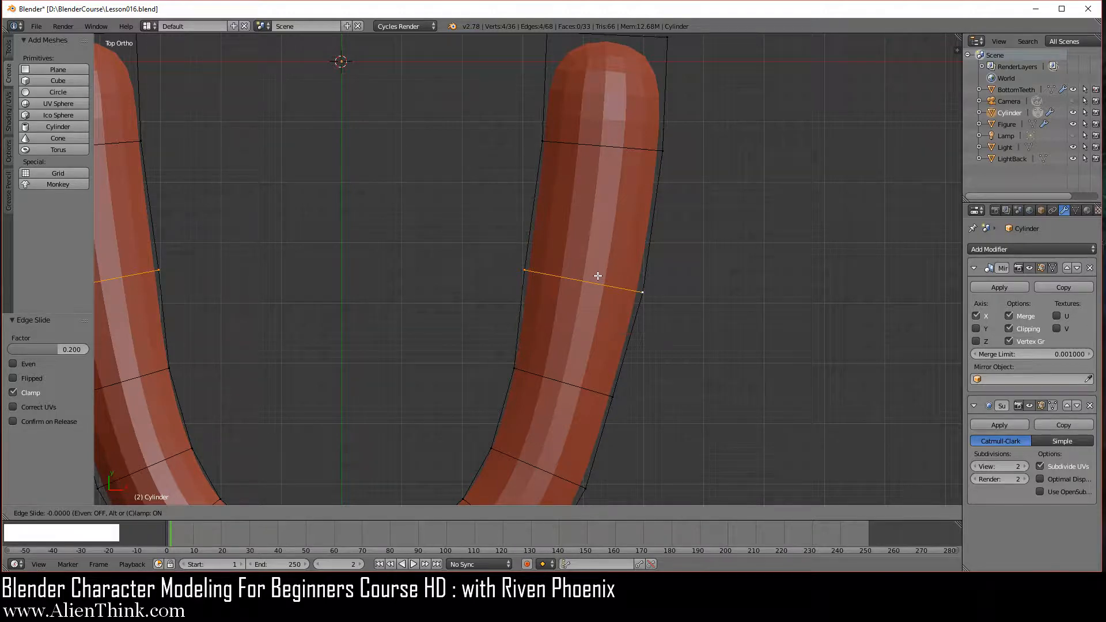
pyautogui.click(597, 244)
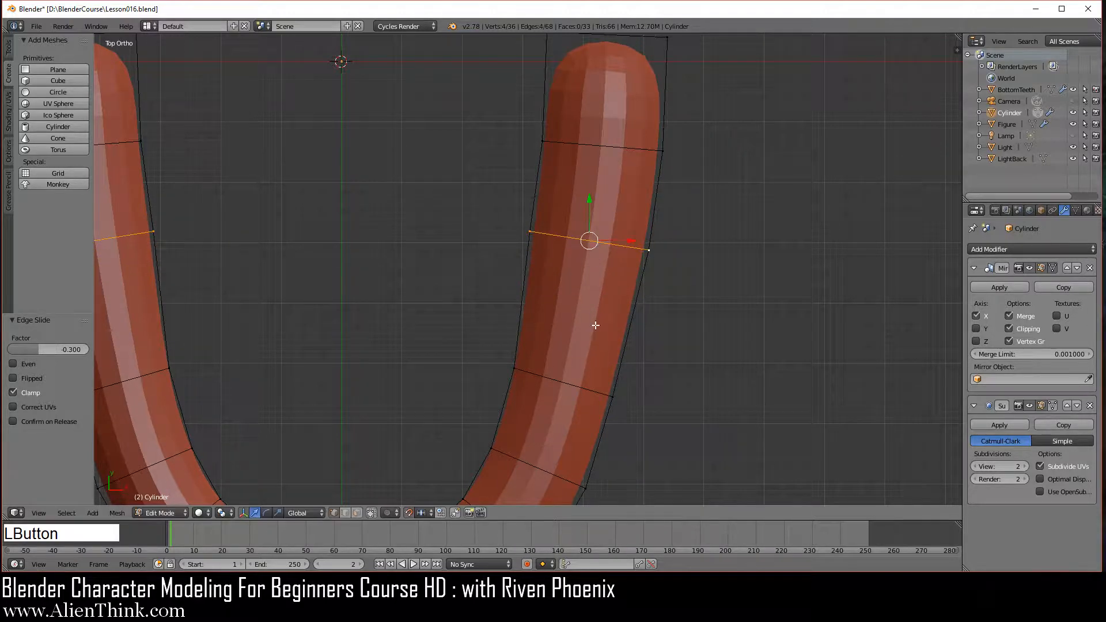
# Edge-slide the third loop below the +X arm's open end toward that end by a factor of 0.200
pyautogui.keyDown('alt'); pyautogui.rightClick(571, 384); pyautogui.keyUp('alt')
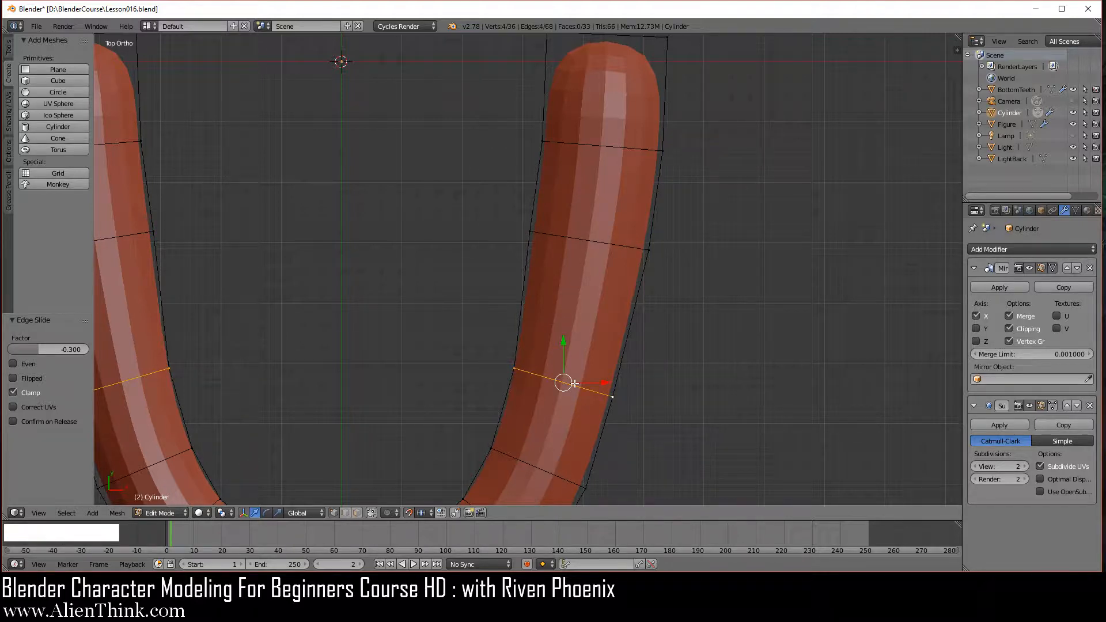
pyautogui.press('g')
pyautogui.press('g')
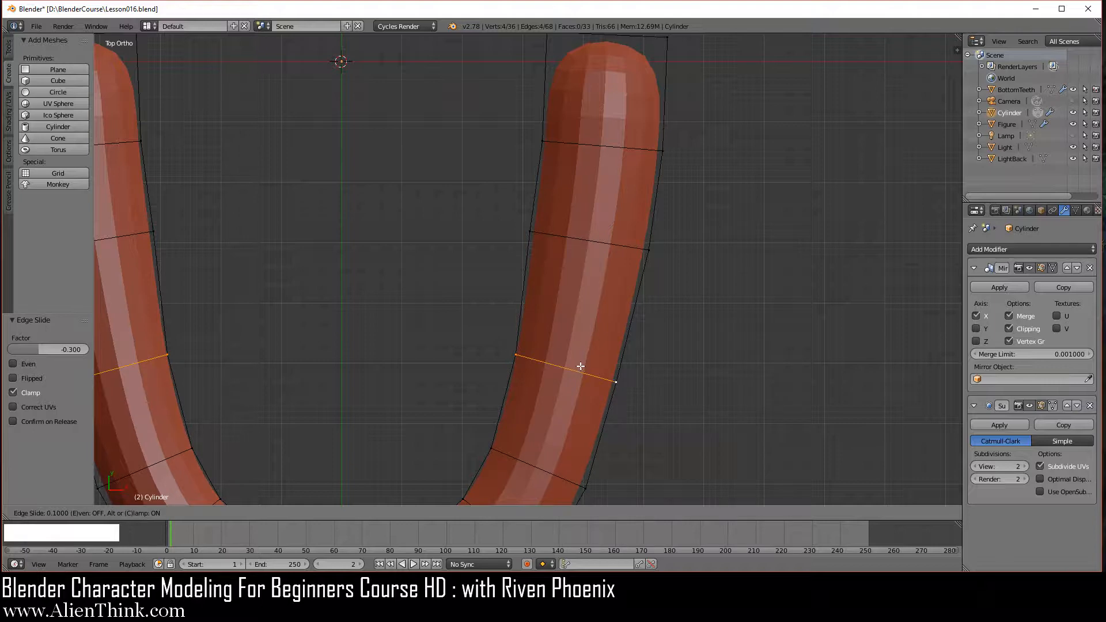
pyautogui.click(581, 361)
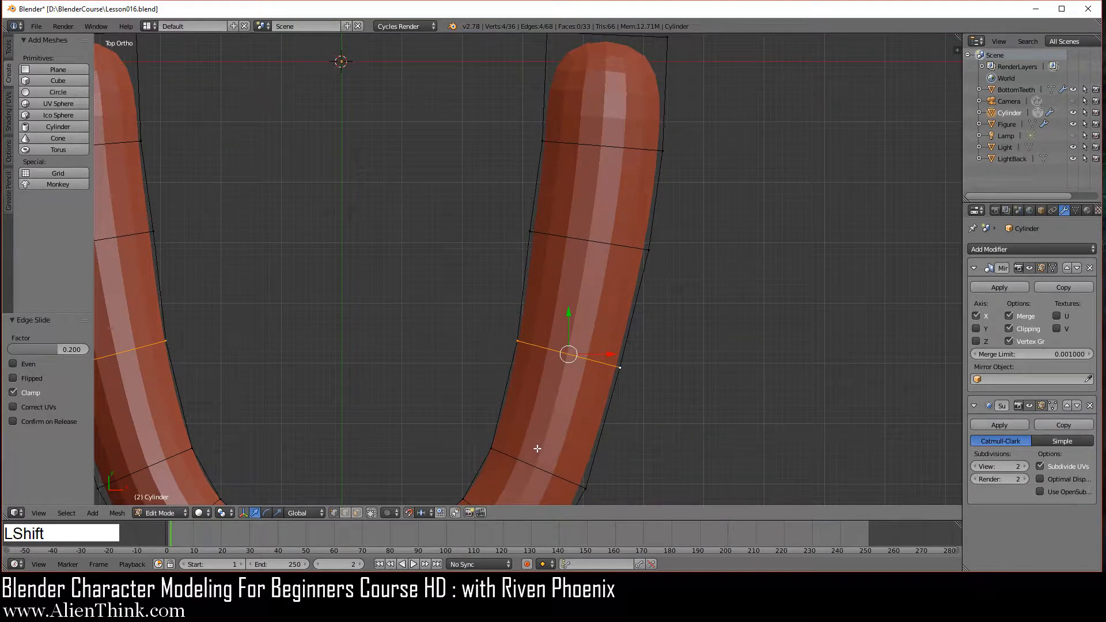
# Edge-slide the fourth loop below the +X arm's open end toward that end, using a factor of -0.300
pyautogui.keyDown('shift'); pyautogui.moveTo(536, 447); pyautogui.dragTo(608, 325, button='middle'); pyautogui.keyUp('shift')
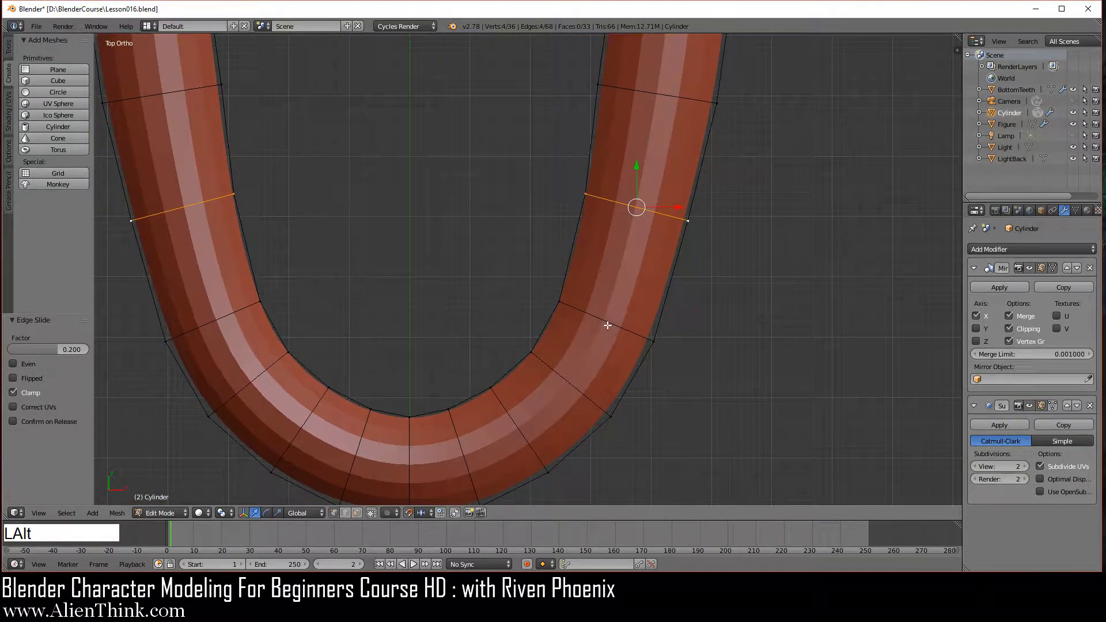
pyautogui.keyDown('alt'); pyautogui.rightClick(607, 325); pyautogui.keyUp('alt')
pyautogui.press('g')
pyautogui.press('g')
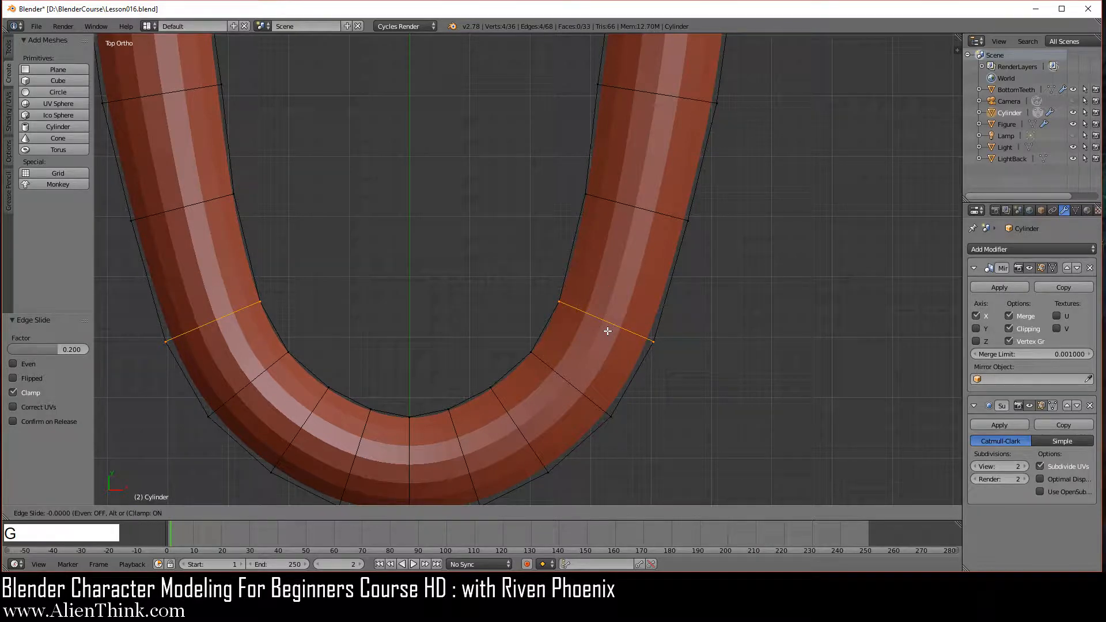
pyautogui.click(617, 303)
# Edge-slide the fifth loop, on the +X bend, toward the open end by a factor of 0.300
pyautogui.keyDown('alt'); pyautogui.click(577, 388); pyautogui.keyUp('alt')
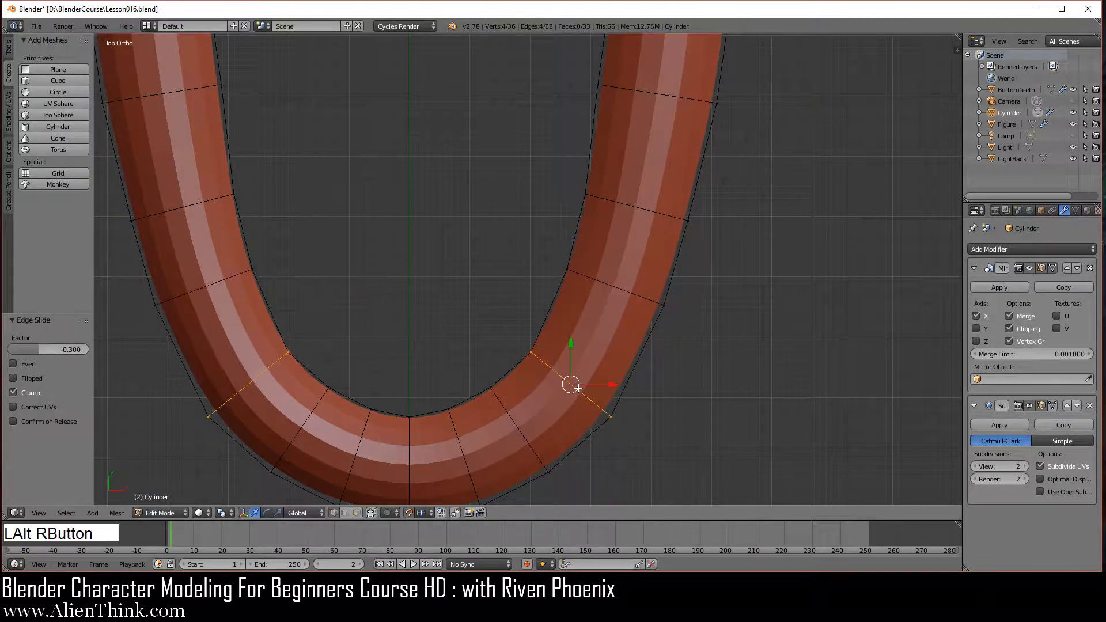
pyautogui.press('g')
pyautogui.press('g')
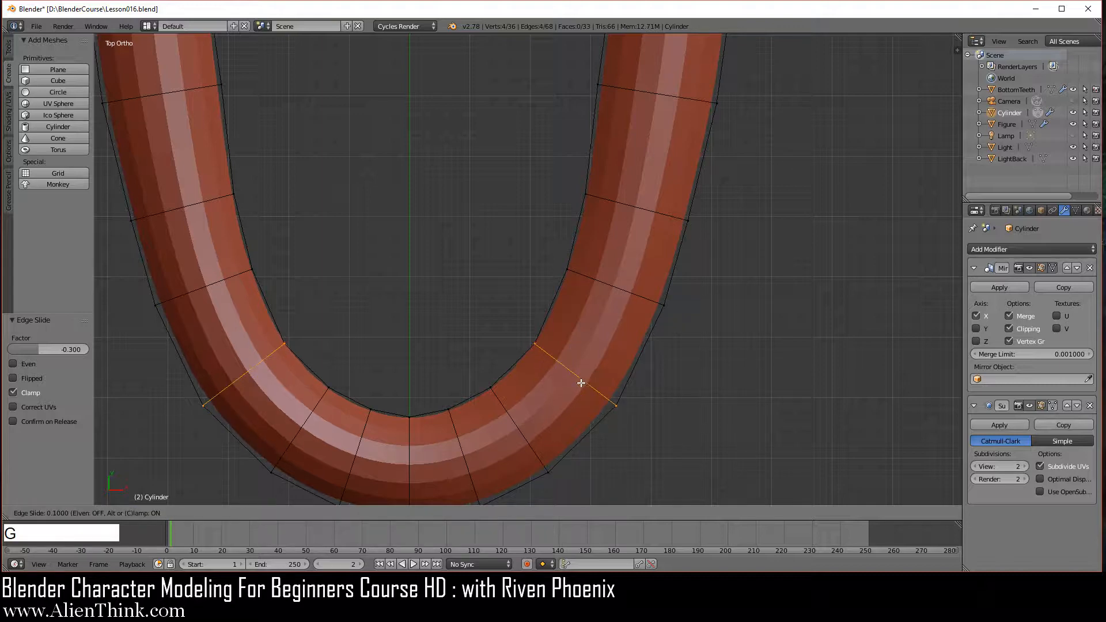
pyautogui.click(588, 363)
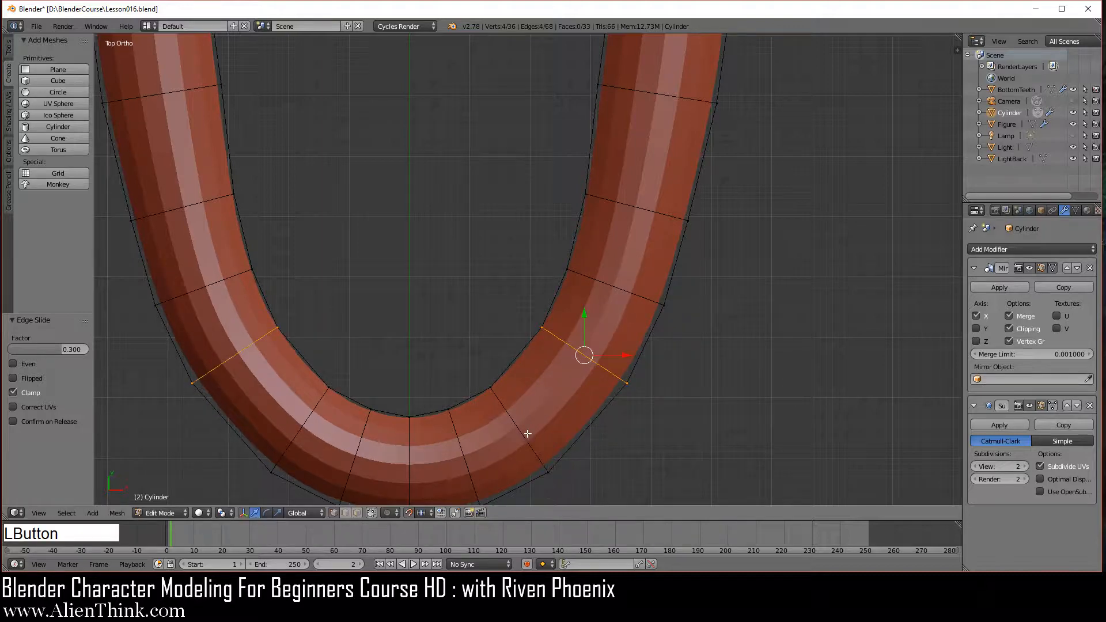
# Edge-slide the sixth loop from the open end, two loops from the mirror seam, away from the seam by 0.300
pyautogui.keyDown('alt'); pyautogui.rightClick(522, 436); pyautogui.keyUp('alt')
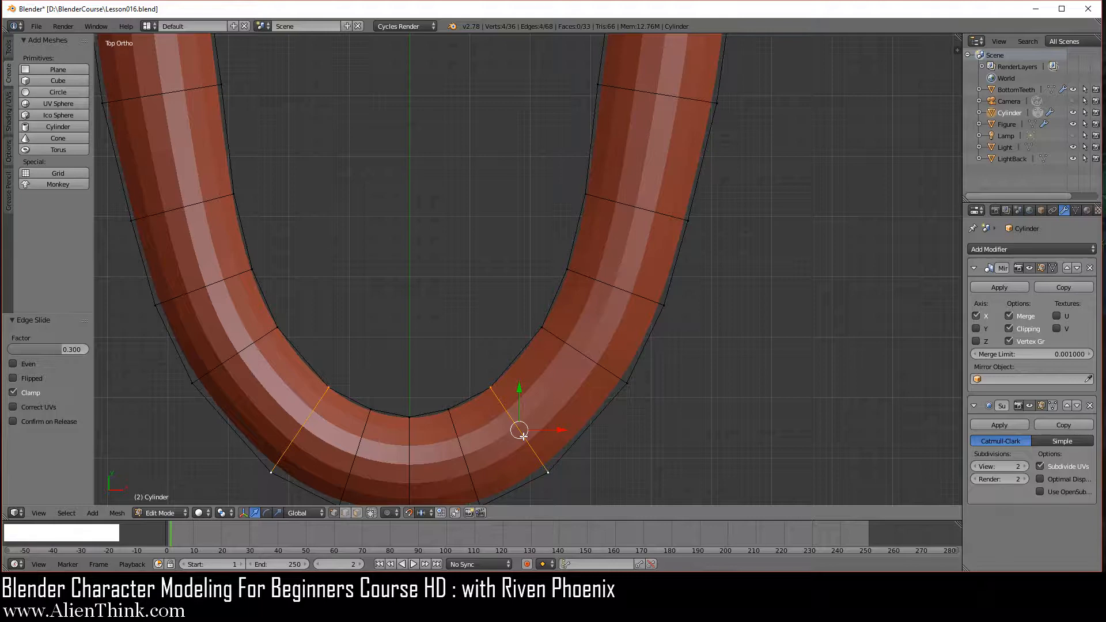
pyautogui.press('g')
pyautogui.press('g')
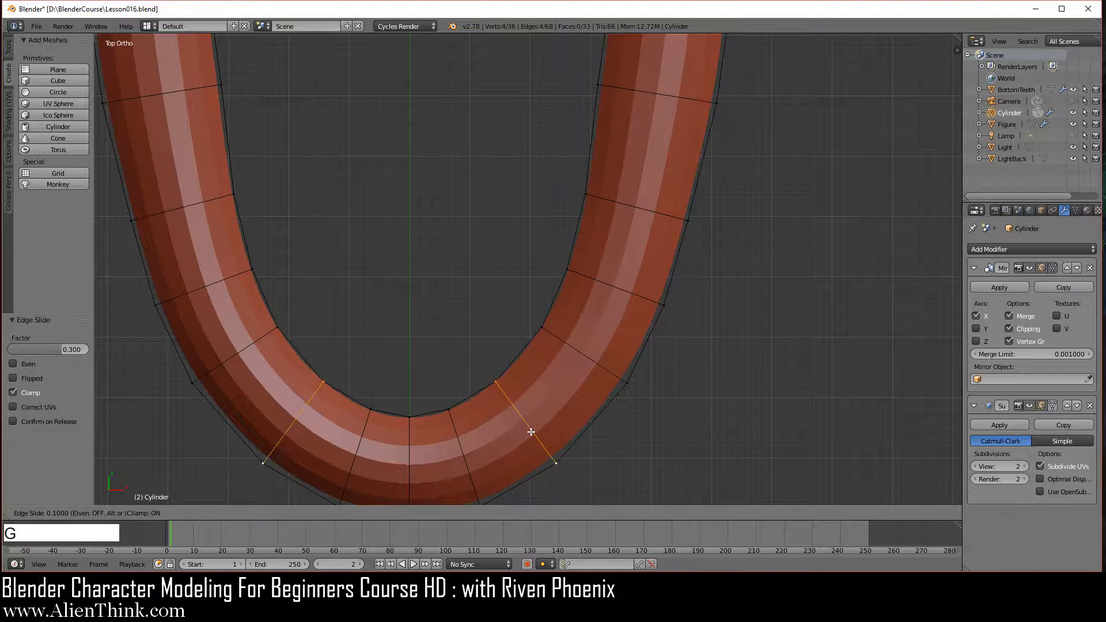
pyautogui.click(541, 422)
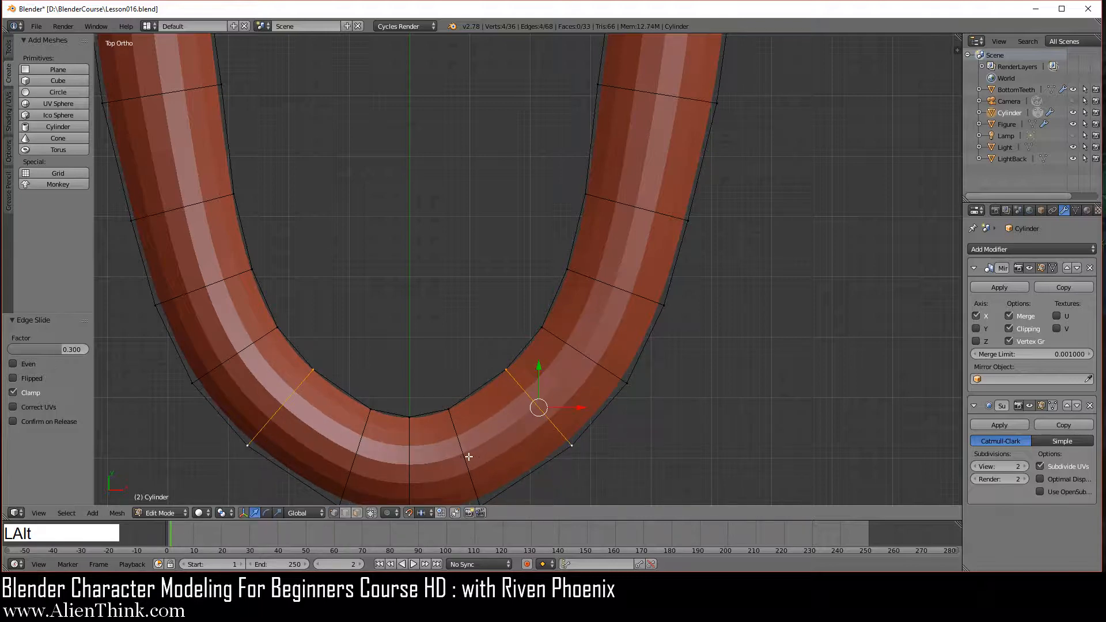
# Edge-slide the loop next to the mirror seam slightly away from the seam, and clear the selection
pyautogui.keyDown('alt'); pyautogui.rightClick(464, 457); pyautogui.keyUp('alt')
pyautogui.press('g')
pyautogui.press('g')
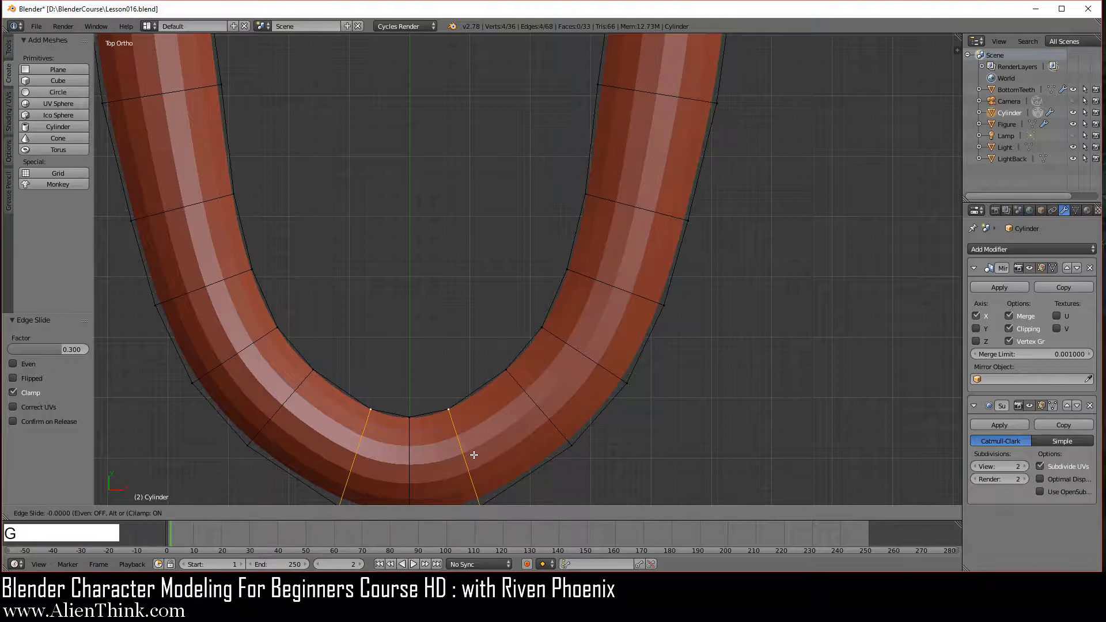
pyautogui.click(489, 448)
pyautogui.press('a')
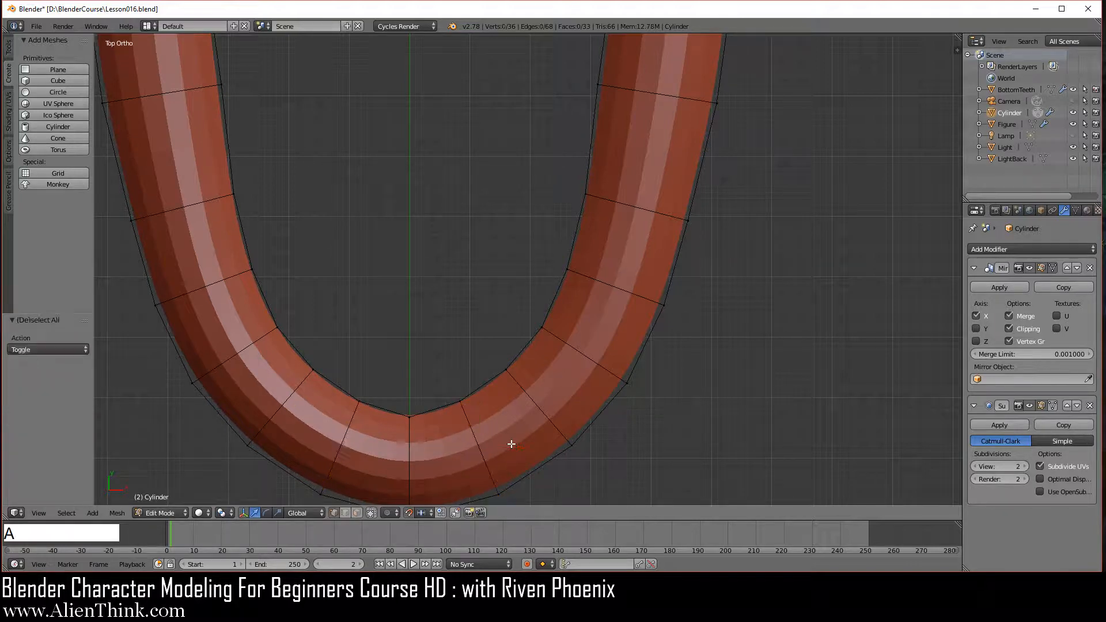
# Select the inner-side edge of the loop next to the mirror seam and move it -0.010 along Y and 0.030 along X
pyautogui.keyDown('shift'); pyautogui.moveTo(485, 394); pyautogui.dragTo(528, 363, button='middle'); pyautogui.keyUp('shift')
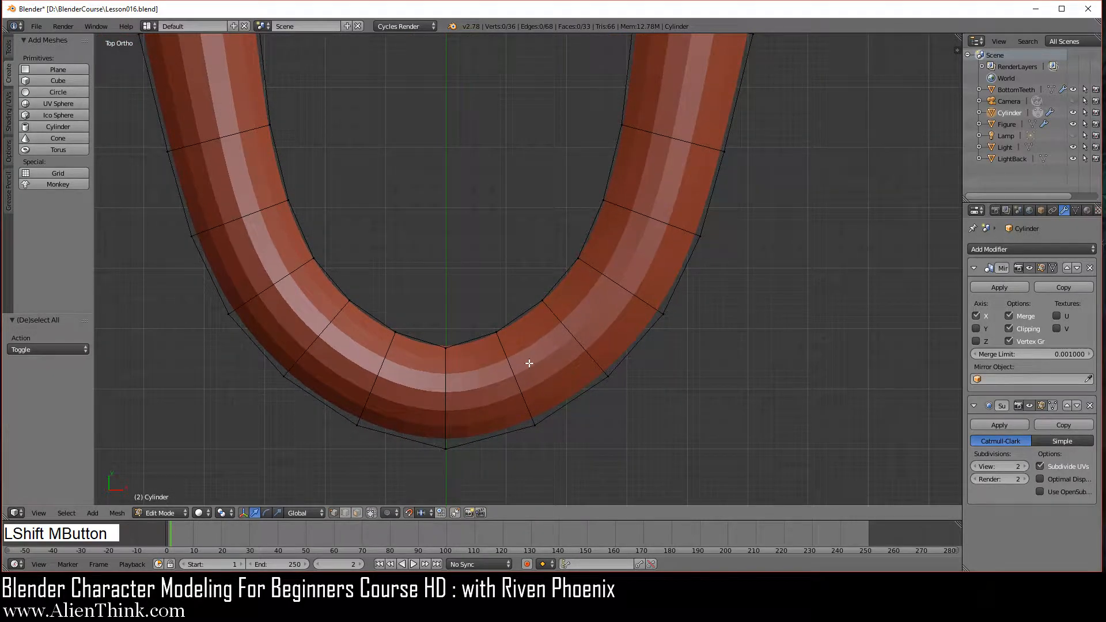
pyautogui.rightClick(494, 311)
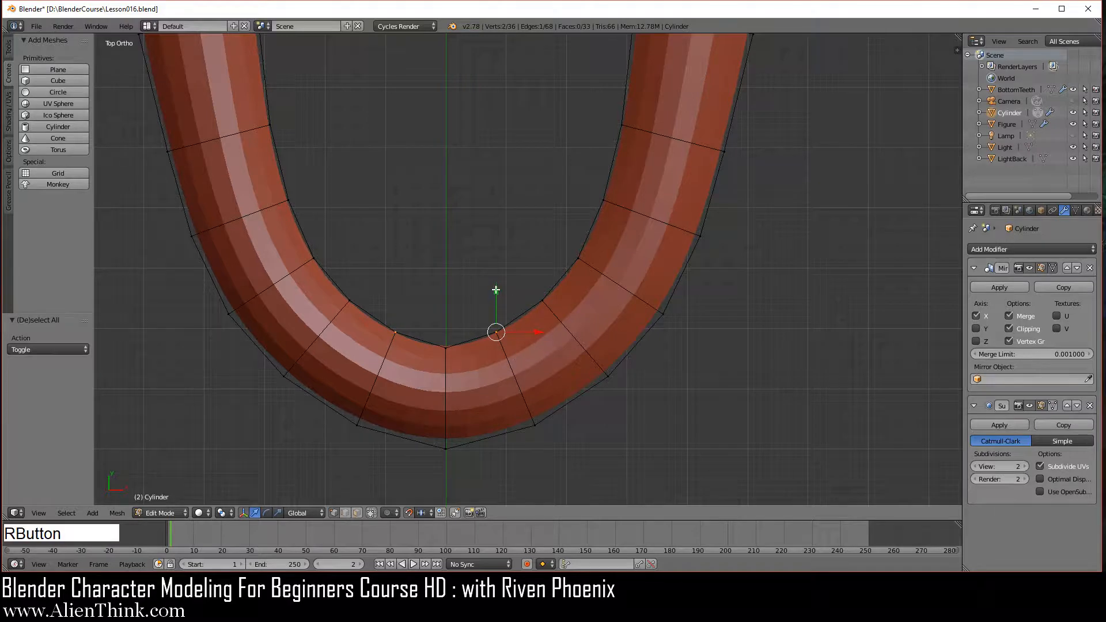
pyautogui.moveTo(495, 290); pyautogui.dragTo(495, 296)
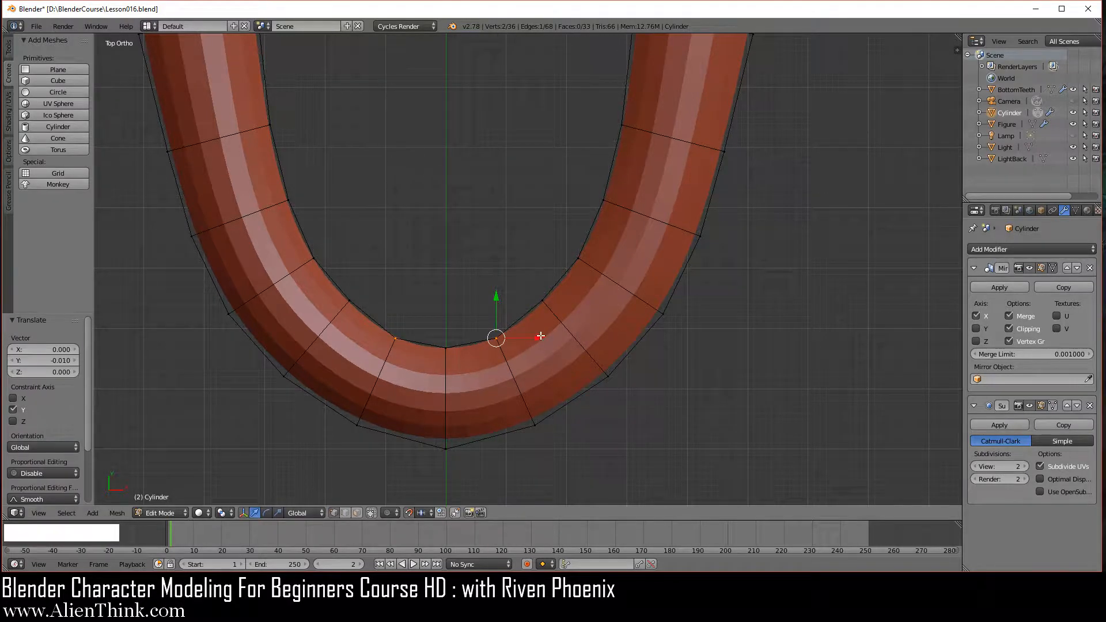
pyautogui.moveTo(535, 339); pyautogui.dragTo(552, 338)
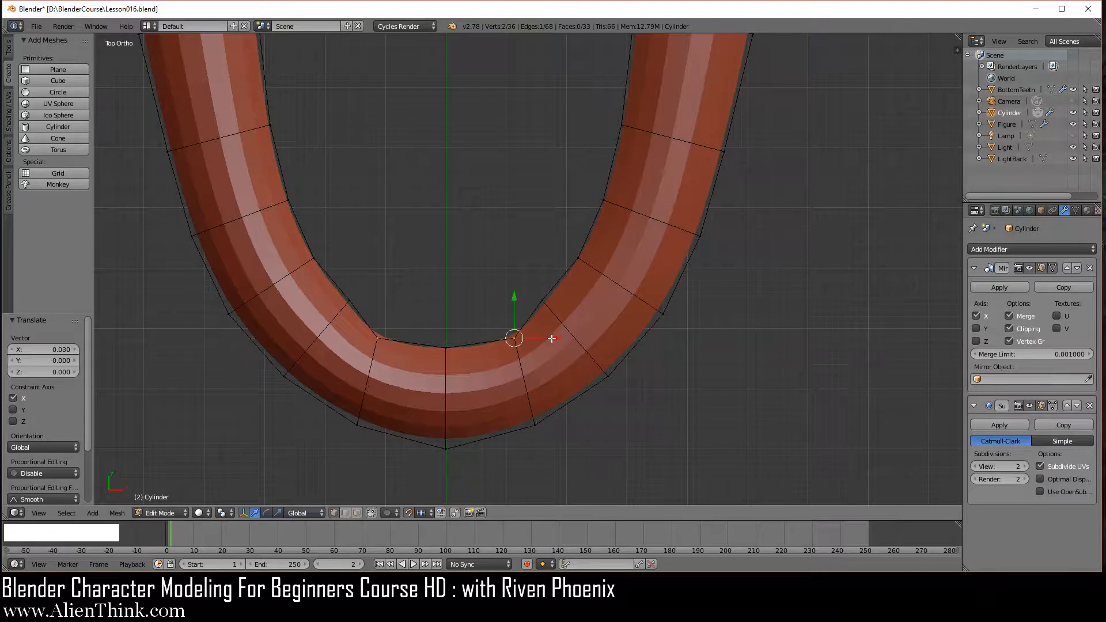
# Move the inner-side edge of the second loop from the seam outward along X and down along Y to widen the inner bend
pyautogui.press('a')
pyautogui.rightClick(543, 303)
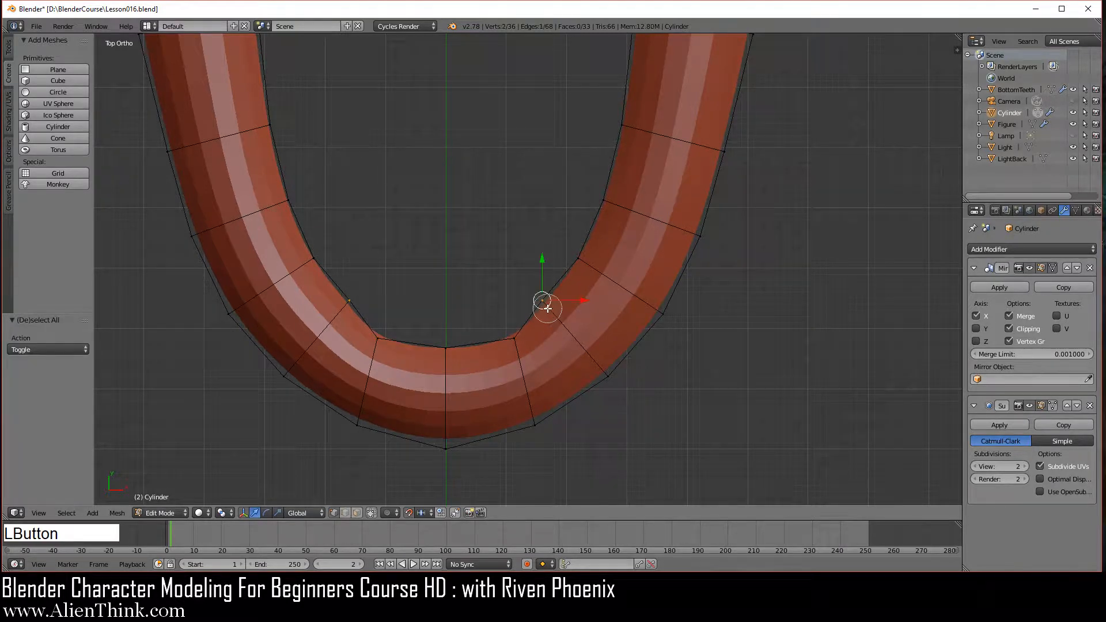
pyautogui.moveTo(583, 301); pyautogui.dragTo(597, 301)
pyautogui.moveTo(561, 255); pyautogui.dragTo(558, 273)
# Move the inner-side edge of the third loop from the seam 0.010 along X and -0.010 along Y, and deselect it
pyautogui.press('a')
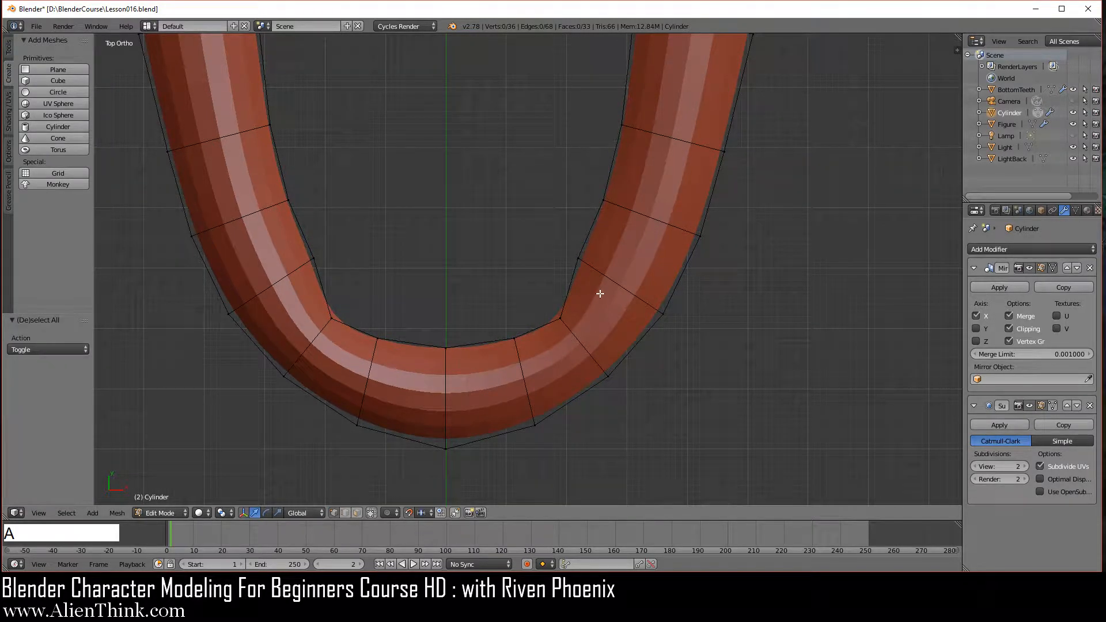
pyautogui.rightClick(576, 257)
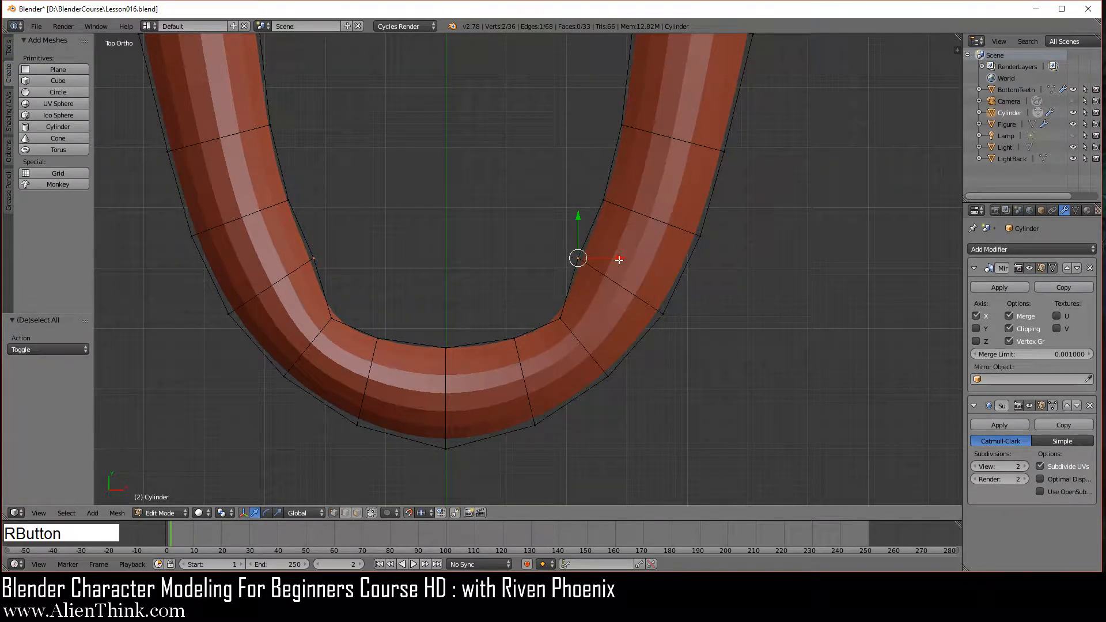
pyautogui.moveTo(618, 258); pyautogui.dragTo(622, 257)
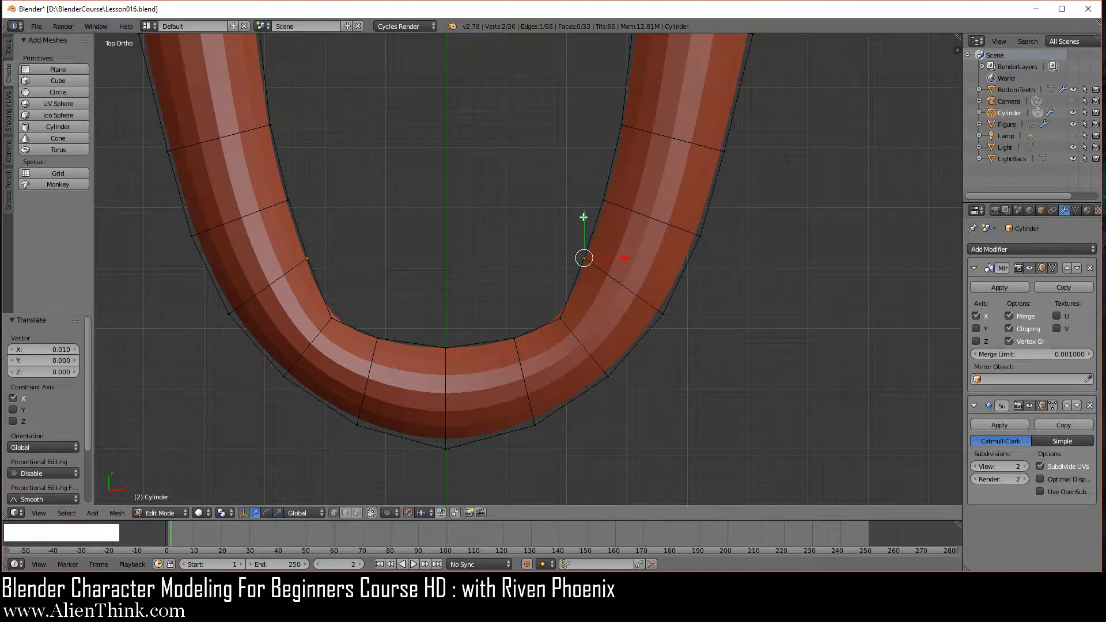
pyautogui.moveTo(584, 215); pyautogui.dragTo(584, 219)
pyautogui.scroll(-2, 606, 347)
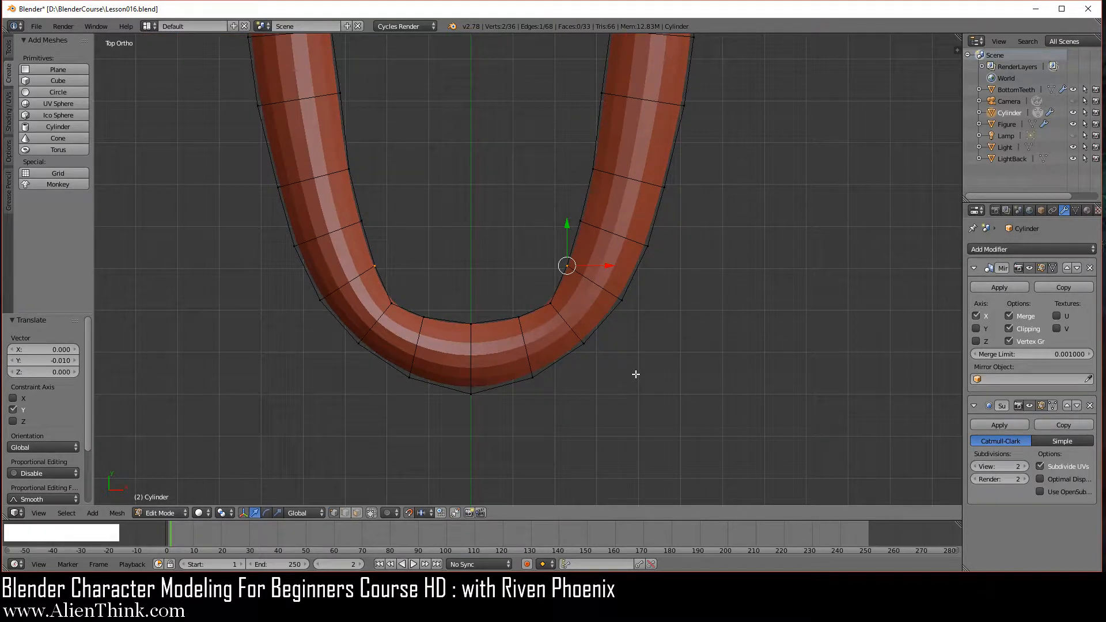
pyautogui.press('a')
# Fit the editing cage to the Subdivision Surface result and limit selection to visible geometry
pyautogui.scroll(-2, 628, 372)
pyautogui.keyDown('shift'); pyautogui.moveTo(615, 318); pyautogui.dragTo(608, 405, button='middle'); pyautogui.keyUp('shift')
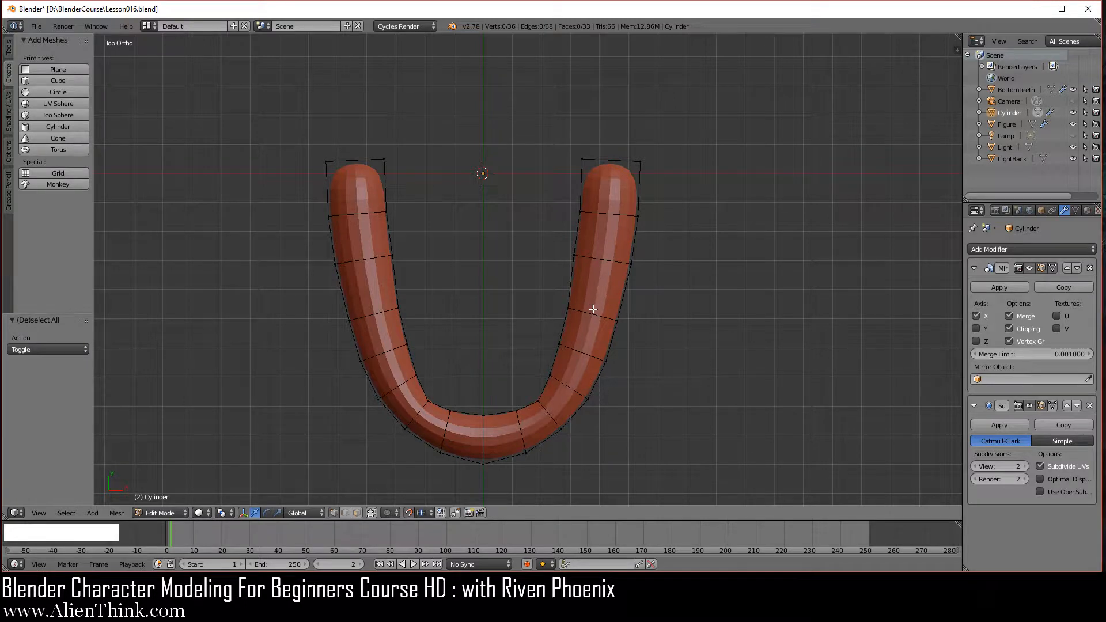
pyautogui.scroll(1, 576, 366)
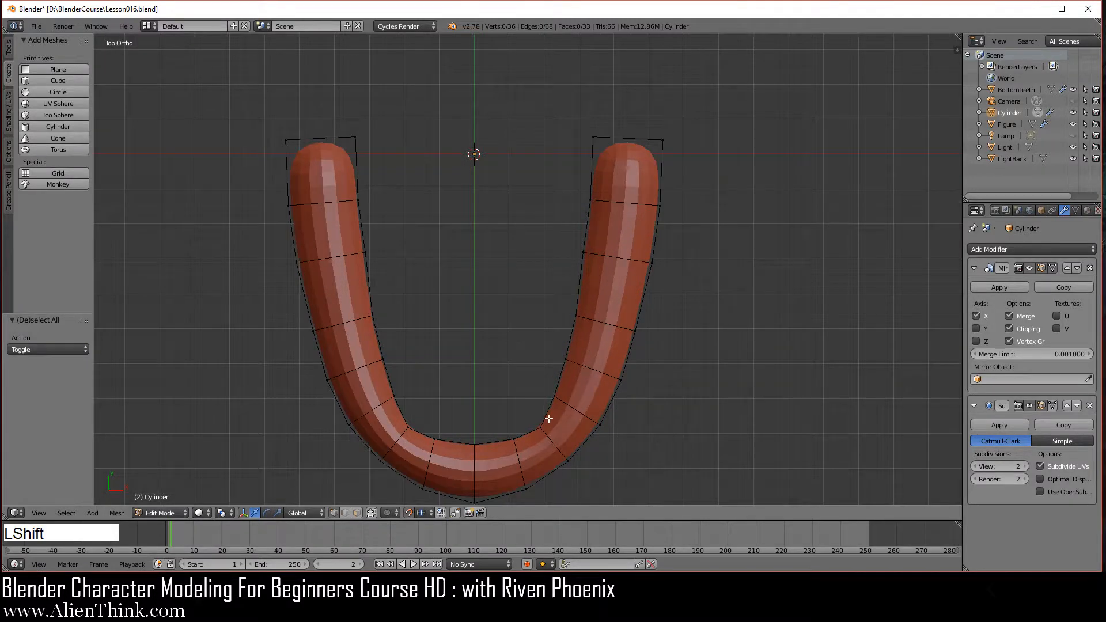
pyautogui.keyDown('shift'); pyautogui.moveTo(548, 419); pyautogui.dragTo(524, 326, button='middle'); pyautogui.keyUp('shift')
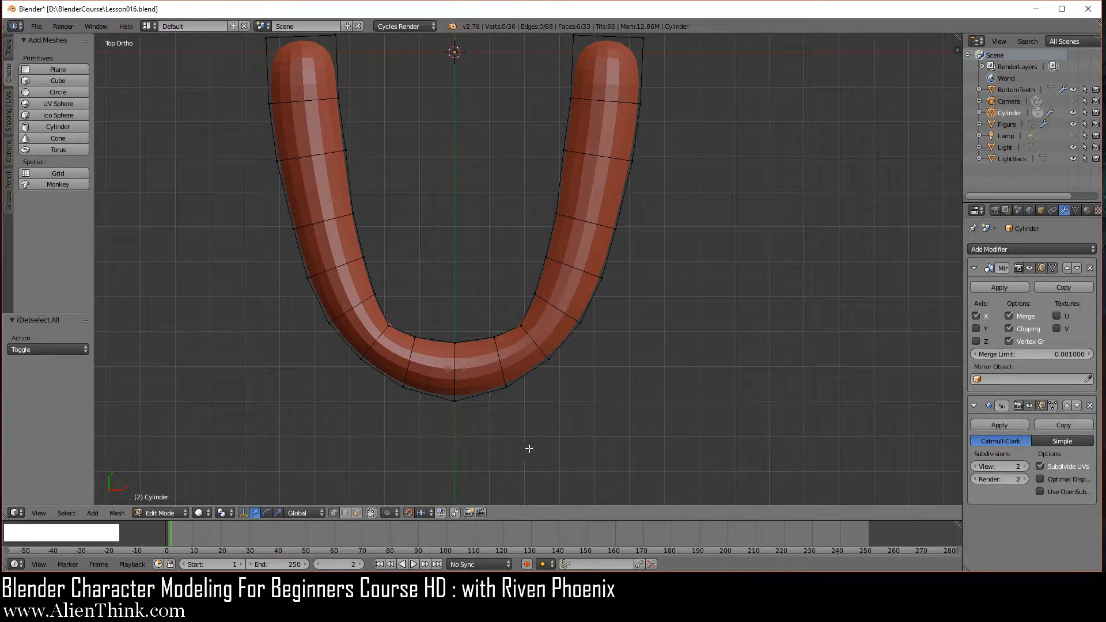
pyautogui.moveTo(529, 448); pyautogui.dragTo(597, 357, button='middle')
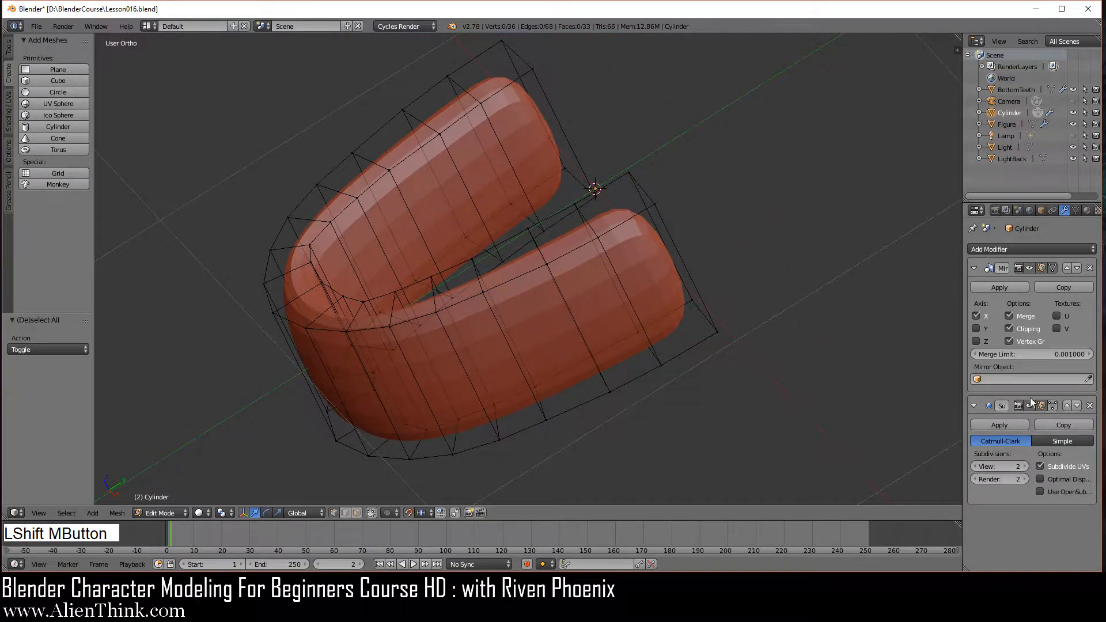
pyautogui.click(1052, 405)
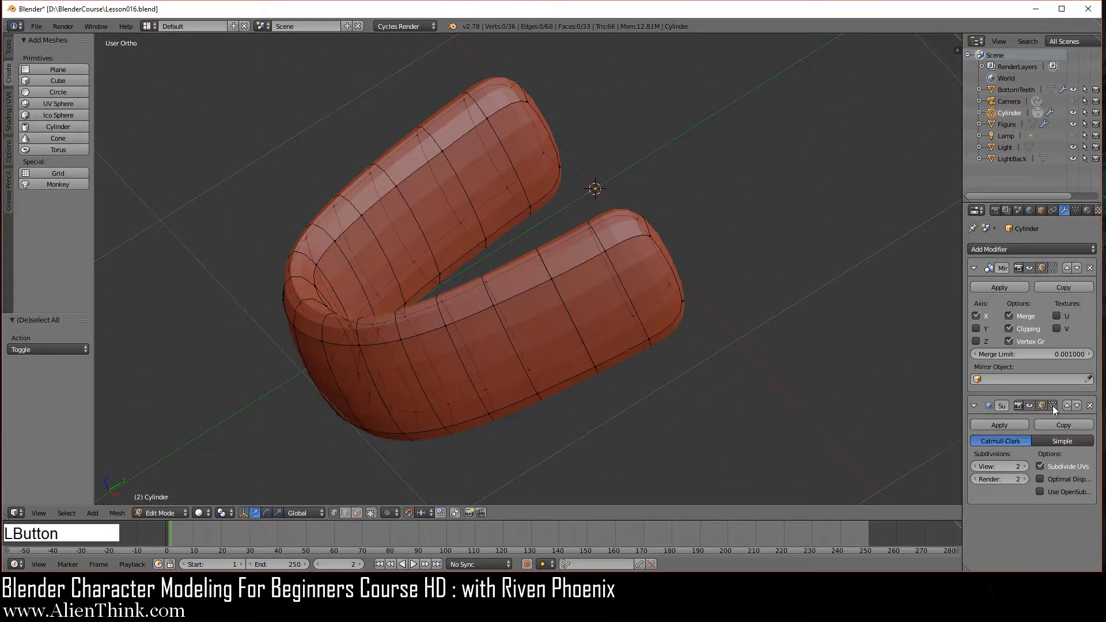
pyautogui.moveTo(552, 387); pyautogui.dragTo(498, 316, button='middle')
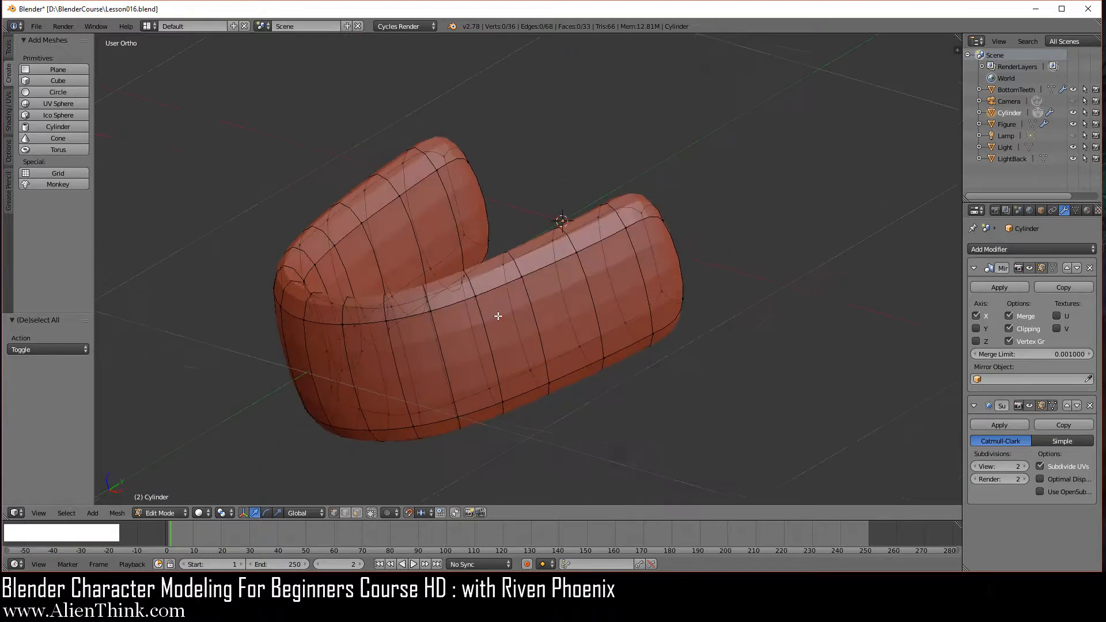
pyautogui.click(371, 512)
# Add two lengthwise loop cuts around the U-shaped part's side walls, keeping them evenly spaced with a slide factor of 0
pyautogui.moveTo(675, 394); pyautogui.dragTo(642, 361, button='middle')
pyautogui.hotkey('ctrl', 'r')
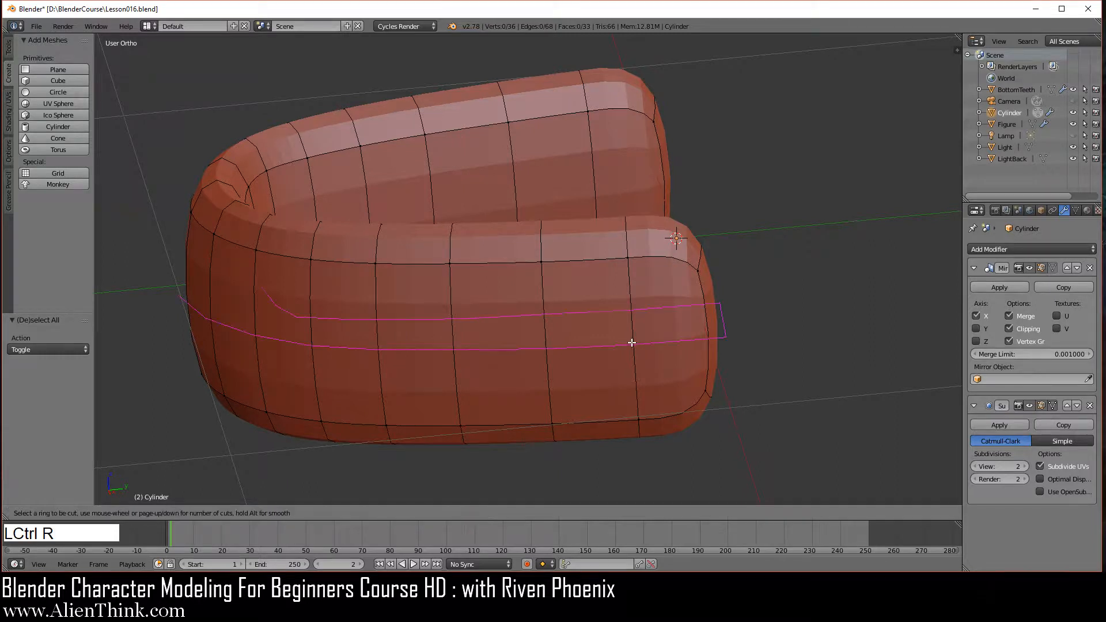
pyautogui.scroll(1, 632, 343)
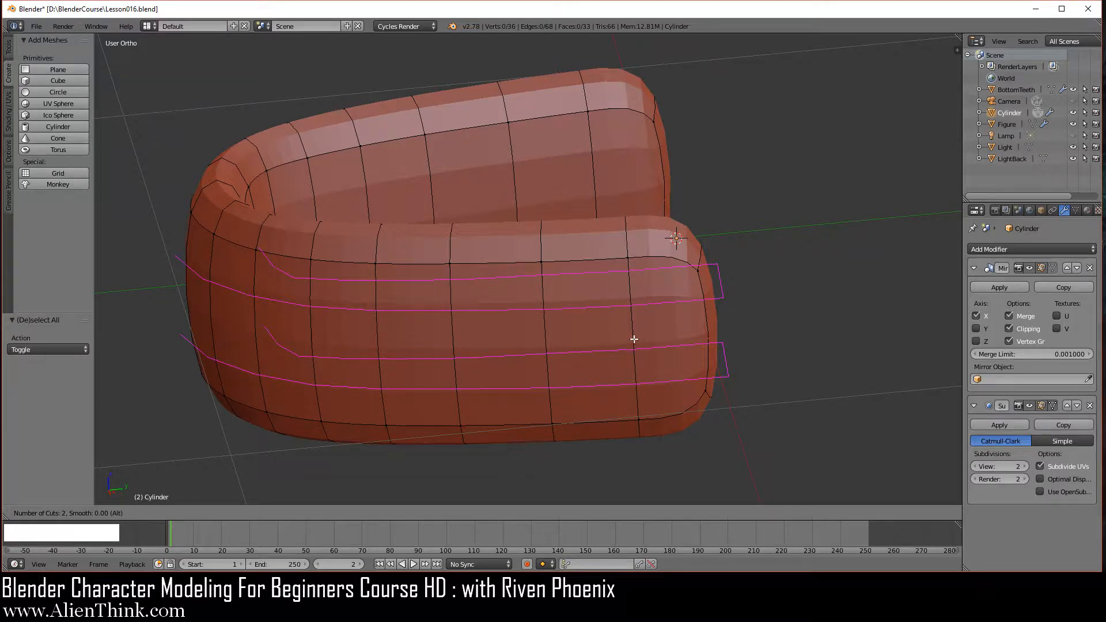
pyautogui.click(633, 341)
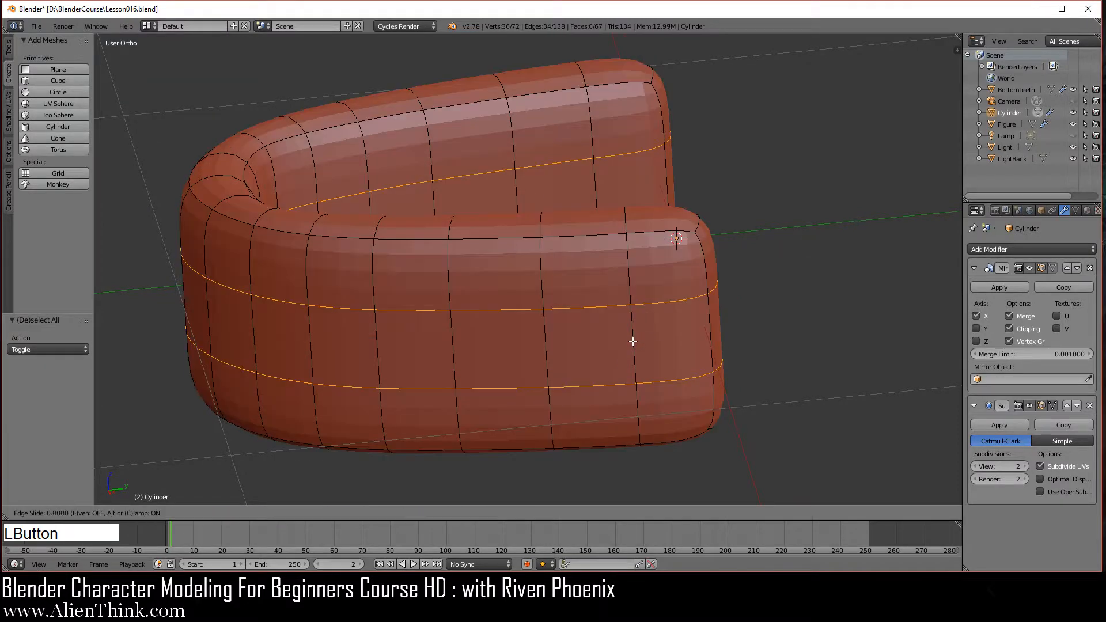
pyautogui.rightClick(633, 350)
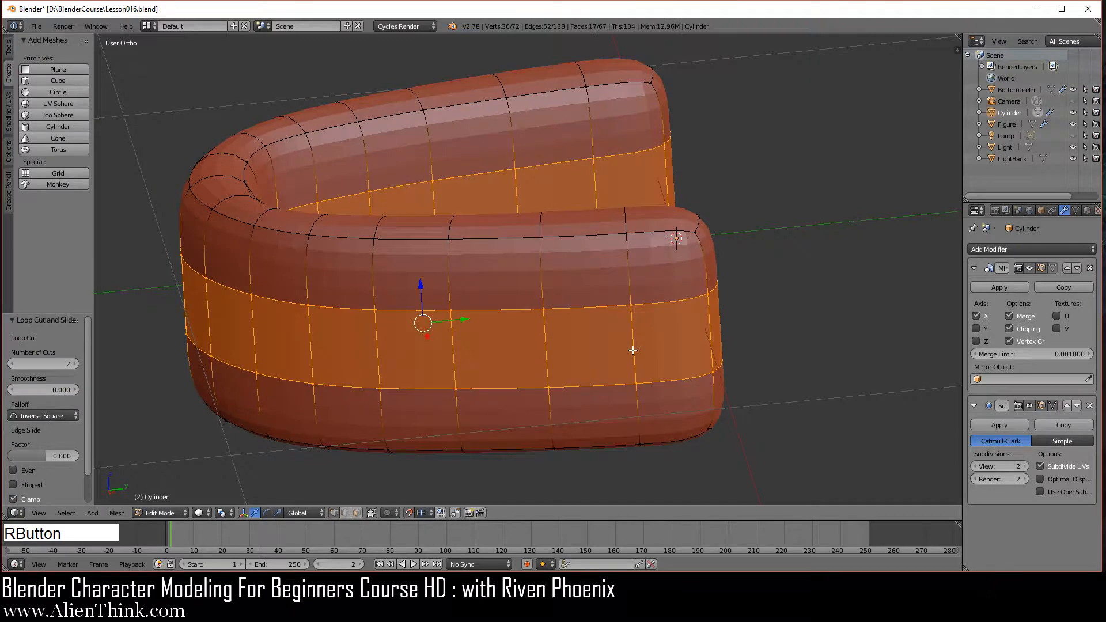
# Rip the upper lengthwise loop around the U-shaped part, move the ripped loop -0.010 along Z, and deselect it
pyautogui.press('KP_3')
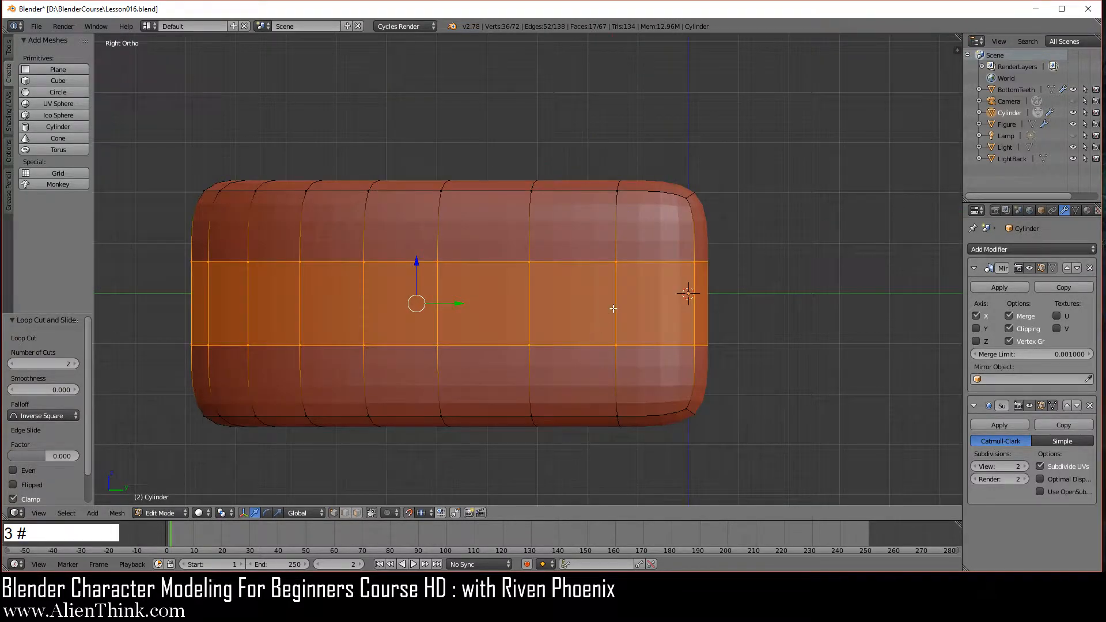
pyautogui.scroll(2, 615, 308)
pyautogui.scroll(-2, 593, 301)
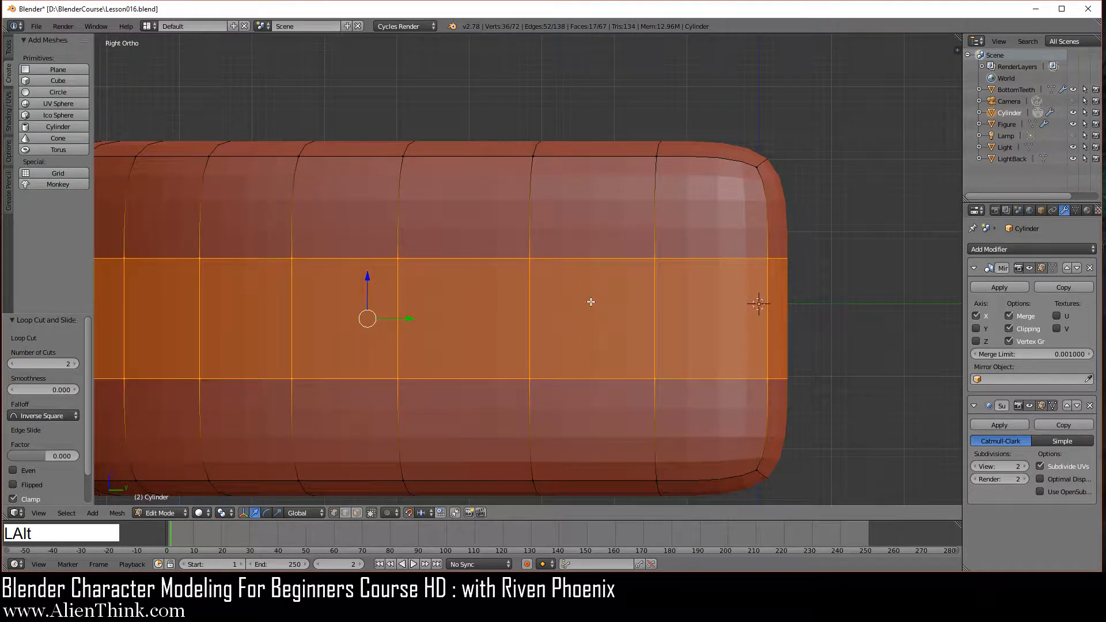
pyautogui.keyDown('alt'); pyautogui.rightClick(580, 257); pyautogui.keyUp('alt')
pyautogui.scroll(-2, 585, 296)
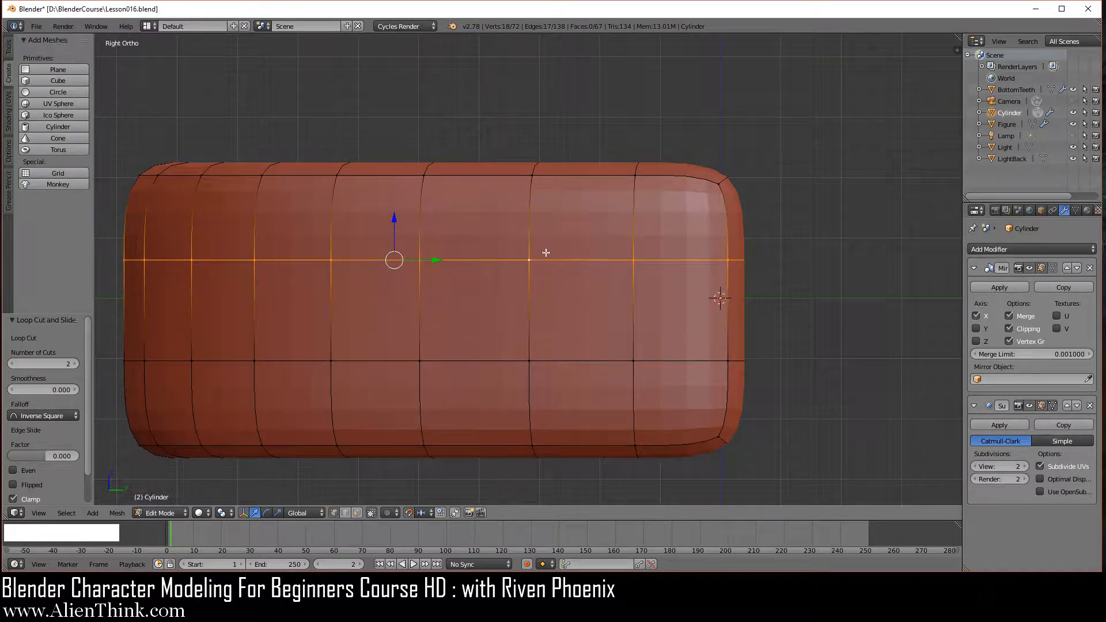
pyautogui.keyDown('shift'); pyautogui.moveTo(547, 299); pyautogui.dragTo(573, 319, button='middle'); pyautogui.keyUp('shift')
pyautogui.scroll(2, 574, 294)
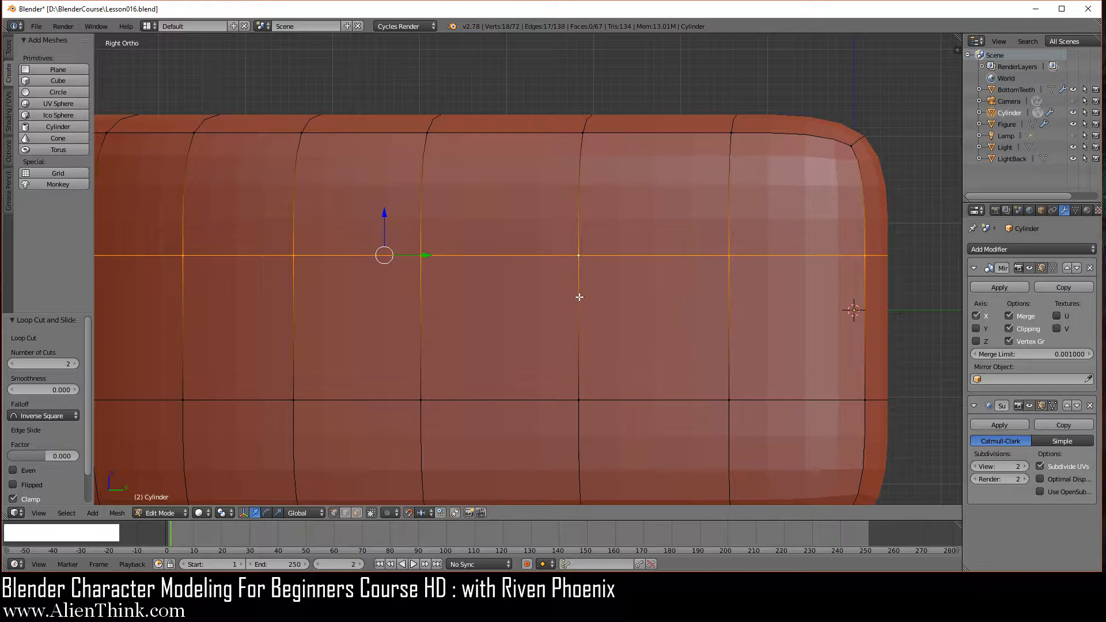
pyautogui.press('v')
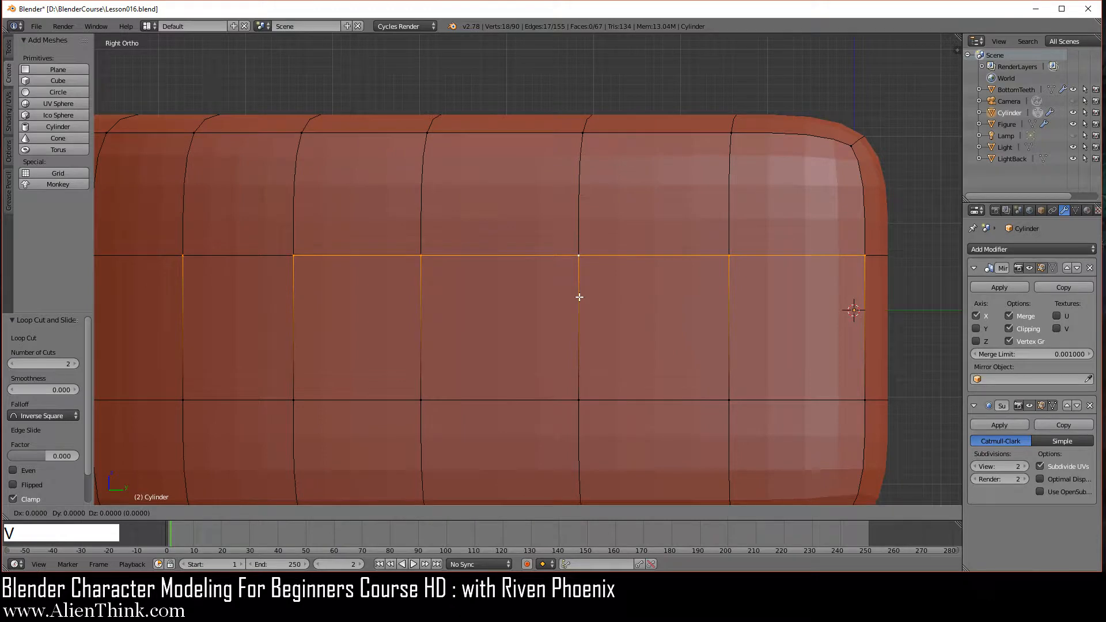
pyautogui.rightClick(579, 297)
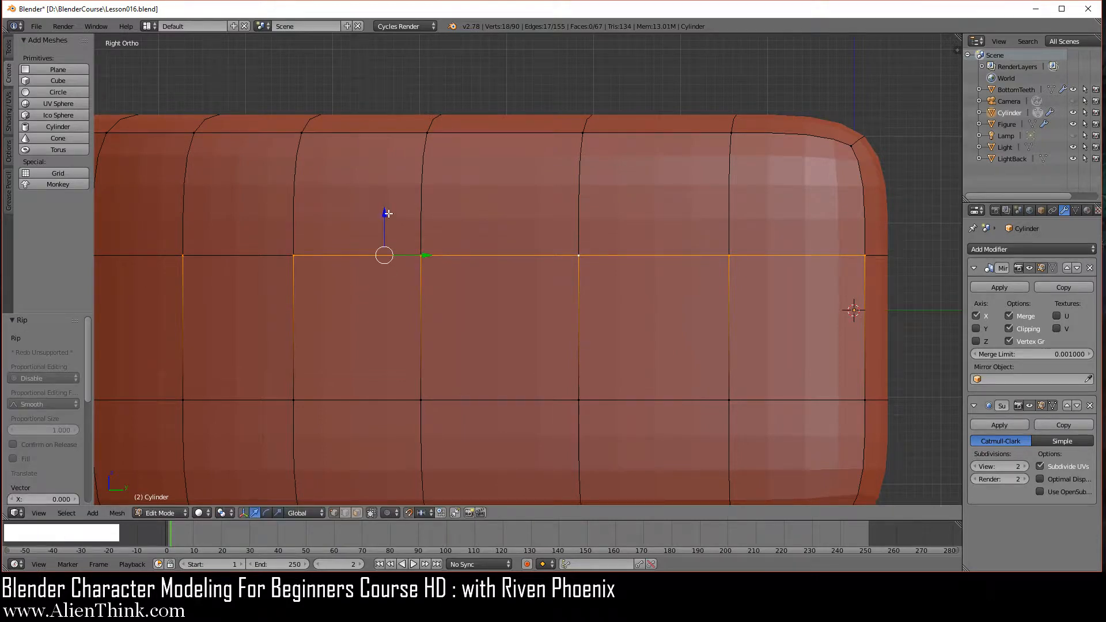
pyautogui.moveTo(384, 213); pyautogui.dragTo(383, 217)
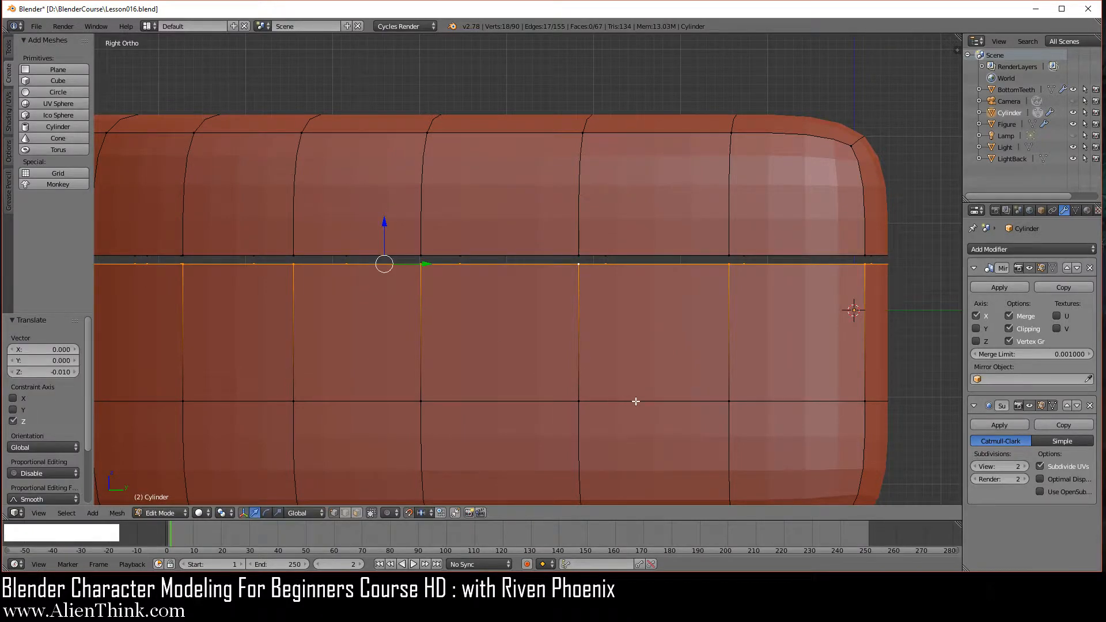
pyautogui.scroll(-2, 618, 388)
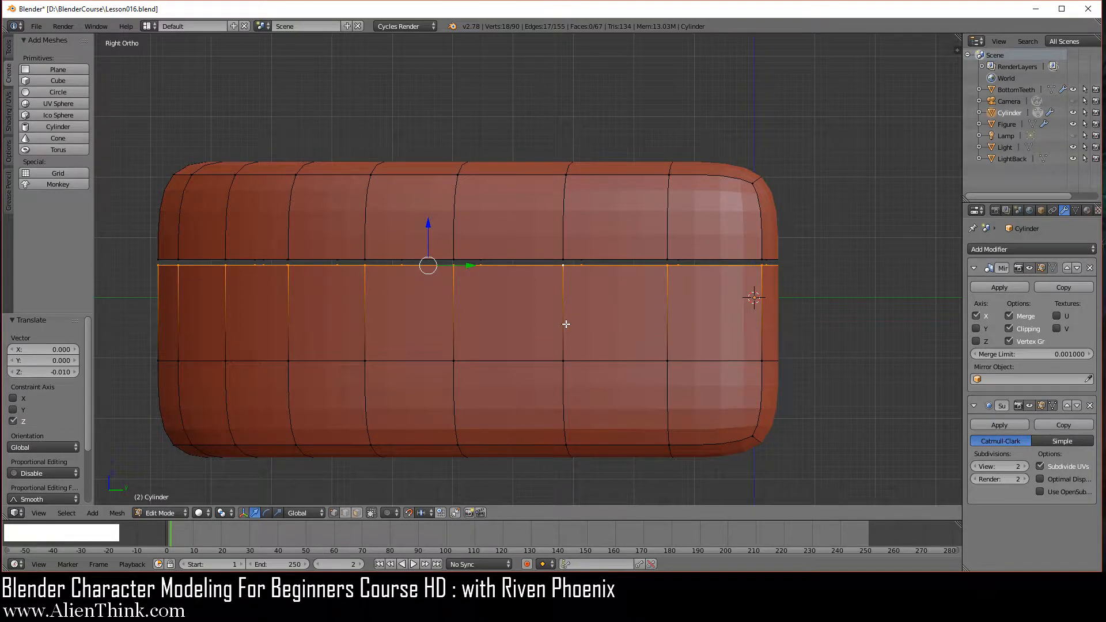
pyautogui.press('a')
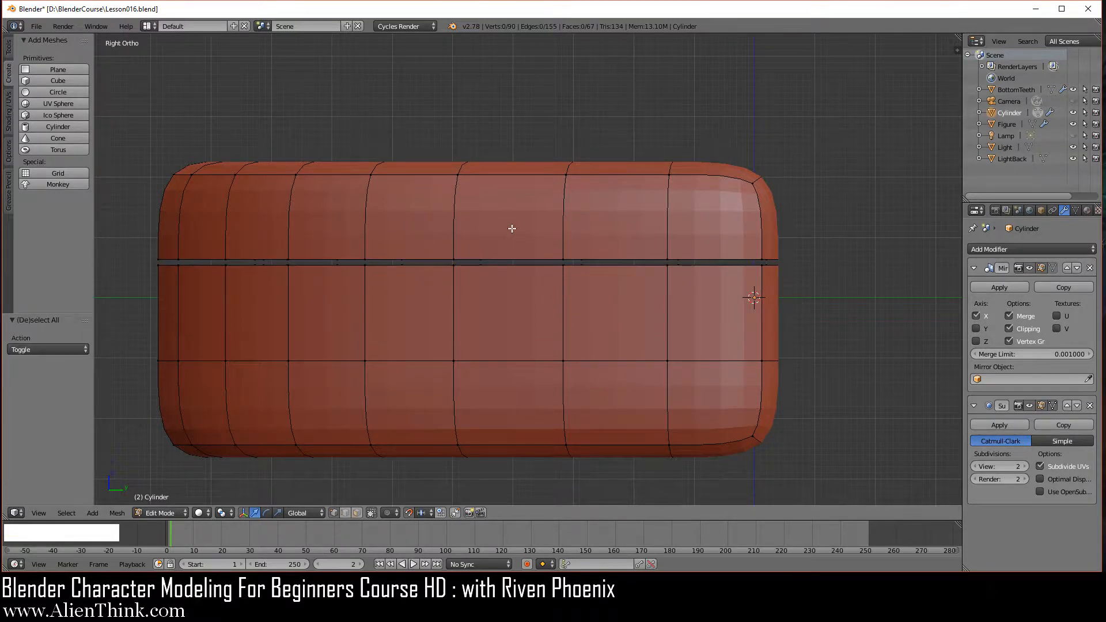
# In edge selection mode, rip the seven crosswise edges on top of the upper strip, leaving them in place
pyautogui.moveTo(486, 227); pyautogui.dragTo(502, 311, button='middle')
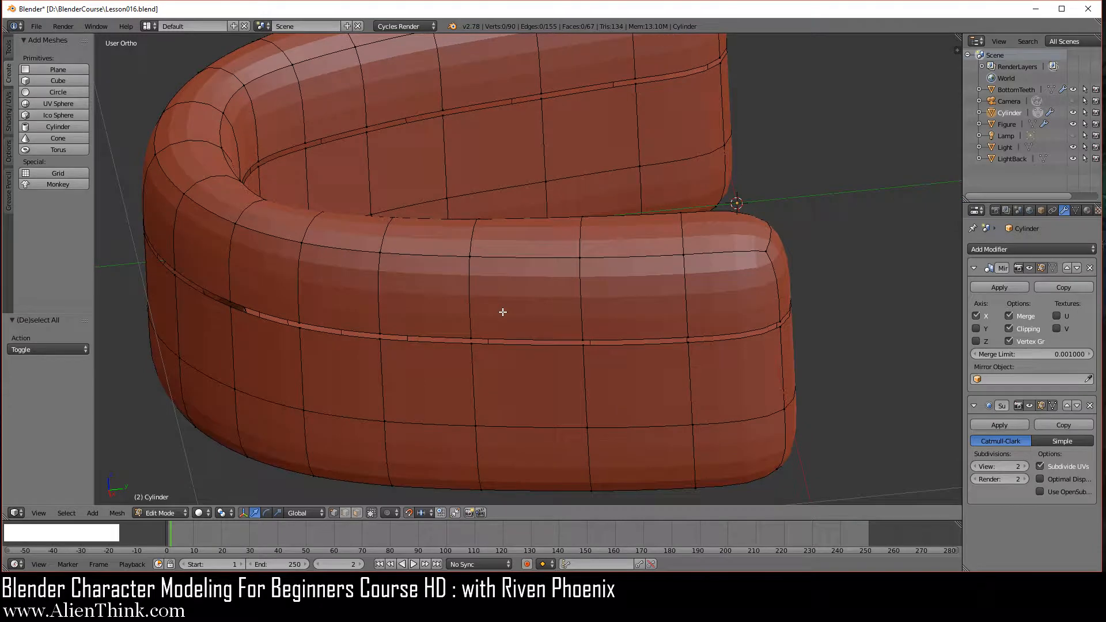
pyautogui.click(347, 512)
pyautogui.rightClick(677, 246)
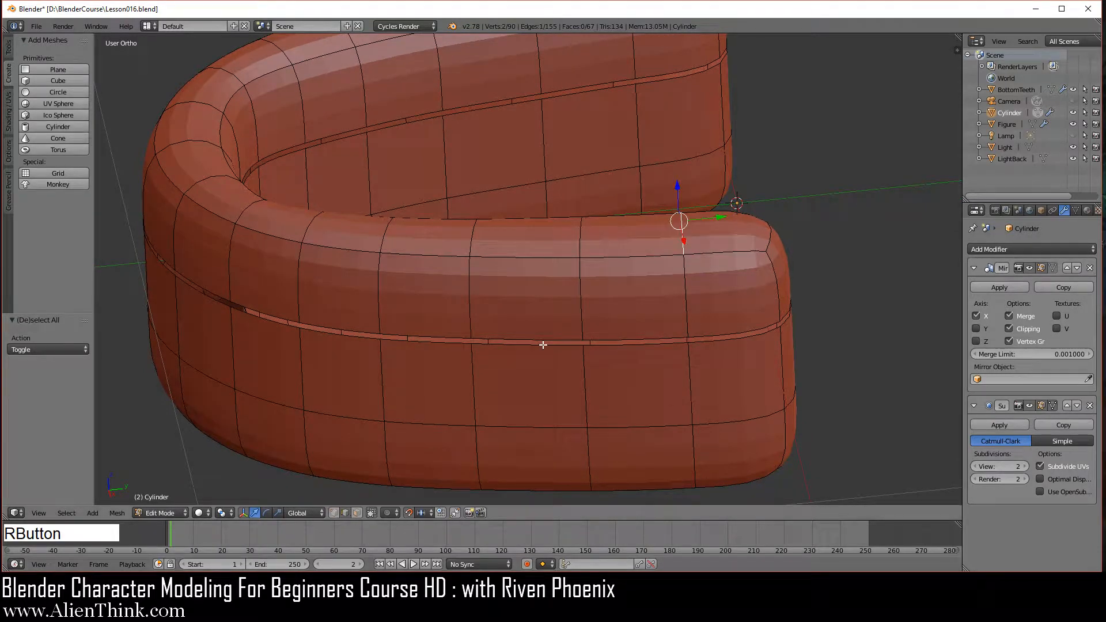
pyautogui.moveTo(488, 340); pyautogui.dragTo(508, 370, button='middle')
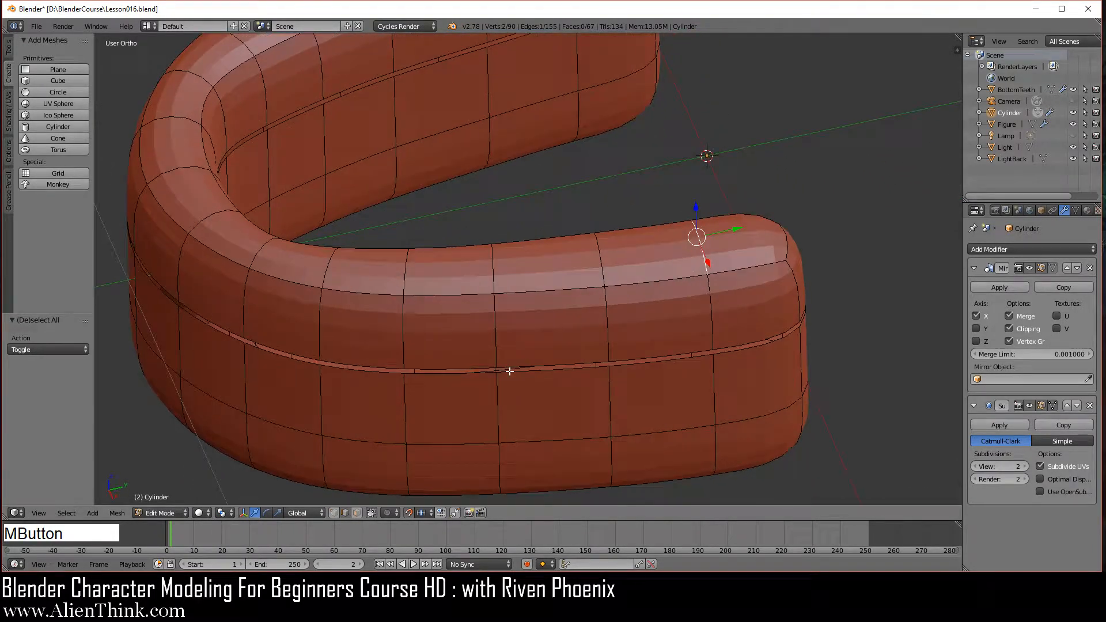
pyautogui.keyDown('shift'); pyautogui.rightClick(601, 260); pyautogui.keyUp('shift')
pyautogui.keyDown('shift'); pyautogui.rightClick(492, 269); pyautogui.keyUp('shift')
pyautogui.keyDown('shift'); pyautogui.rightClick(410, 271); pyautogui.keyUp('shift')
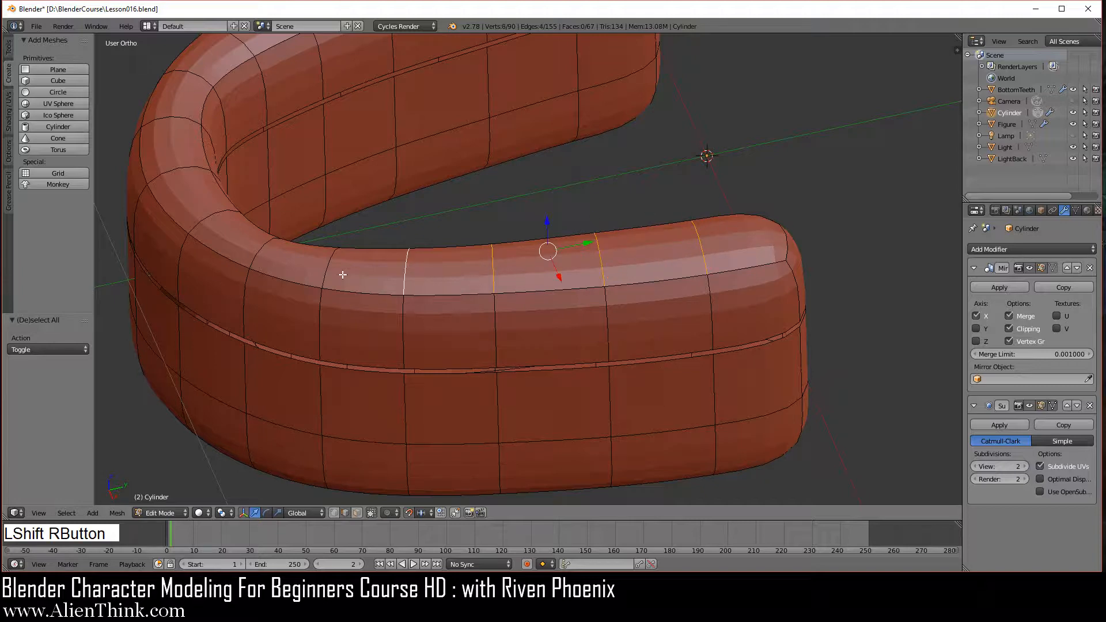
pyautogui.keyDown('shift'); pyautogui.rightClick(334, 271); pyautogui.keyUp('shift')
pyautogui.keyDown('shift'); pyautogui.rightClick(264, 249); pyautogui.keyUp('shift')
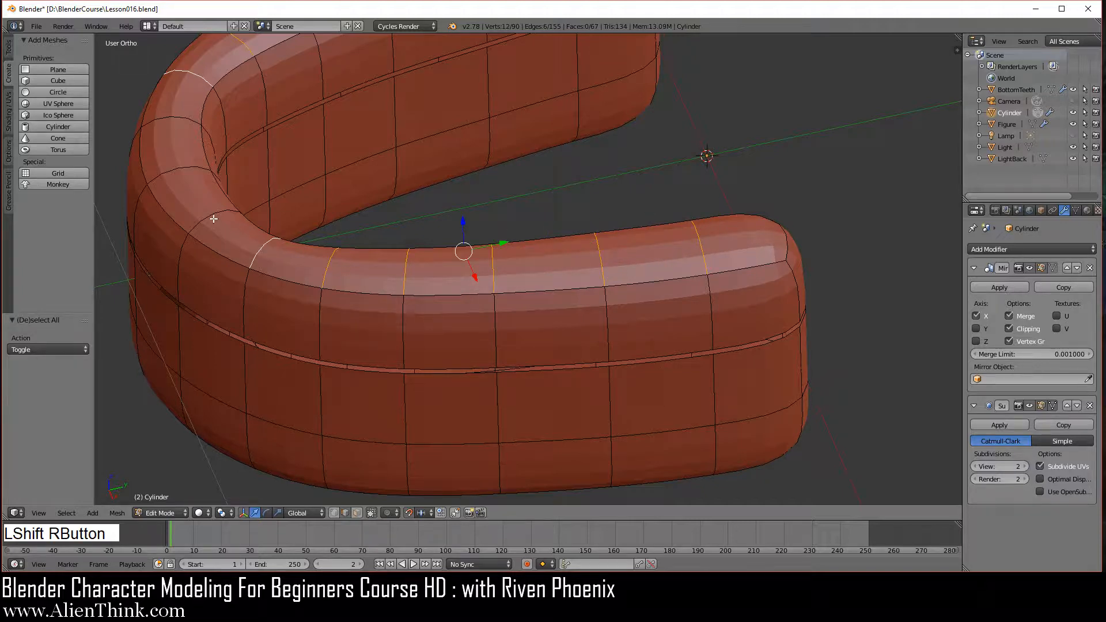
pyautogui.keyDown('shift'); pyautogui.rightClick(235, 233); pyautogui.keyUp('shift')
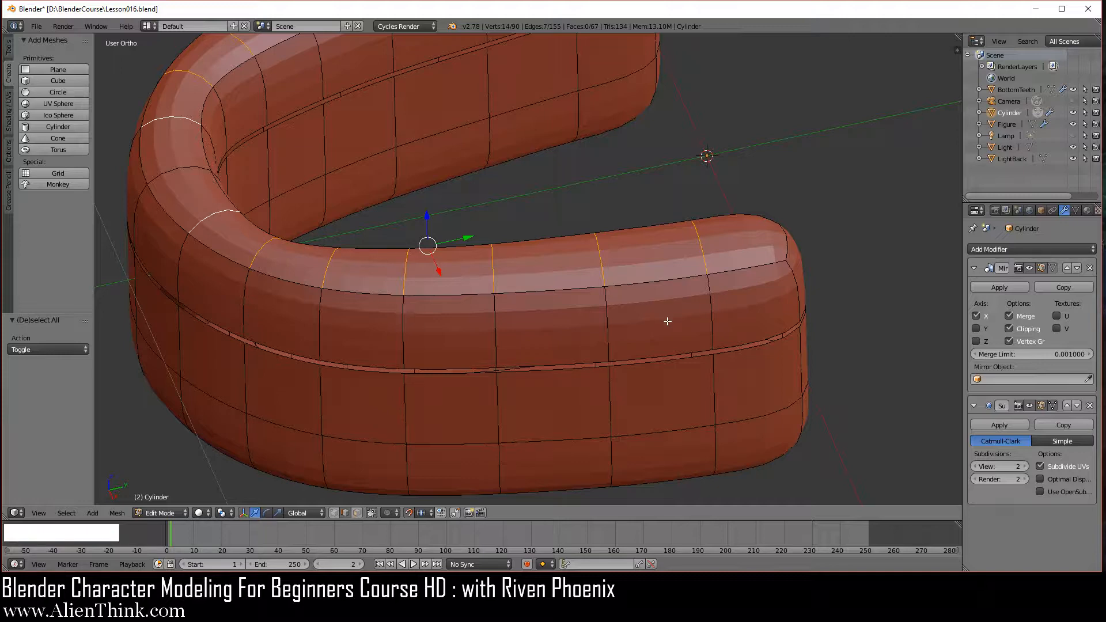
pyautogui.press('v')
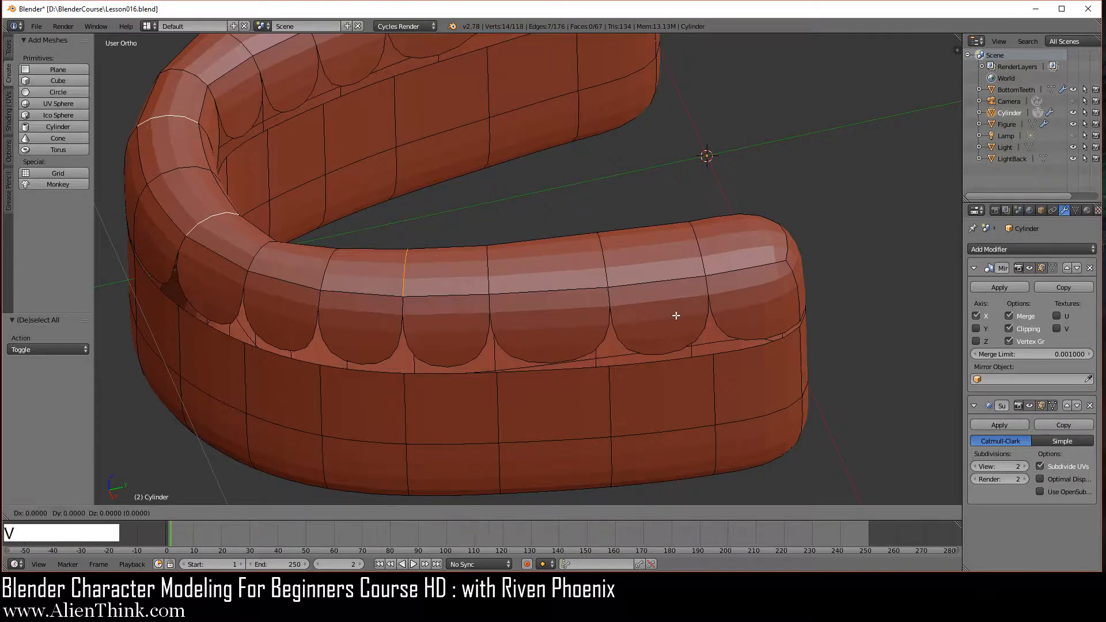
pyautogui.rightClick(676, 316)
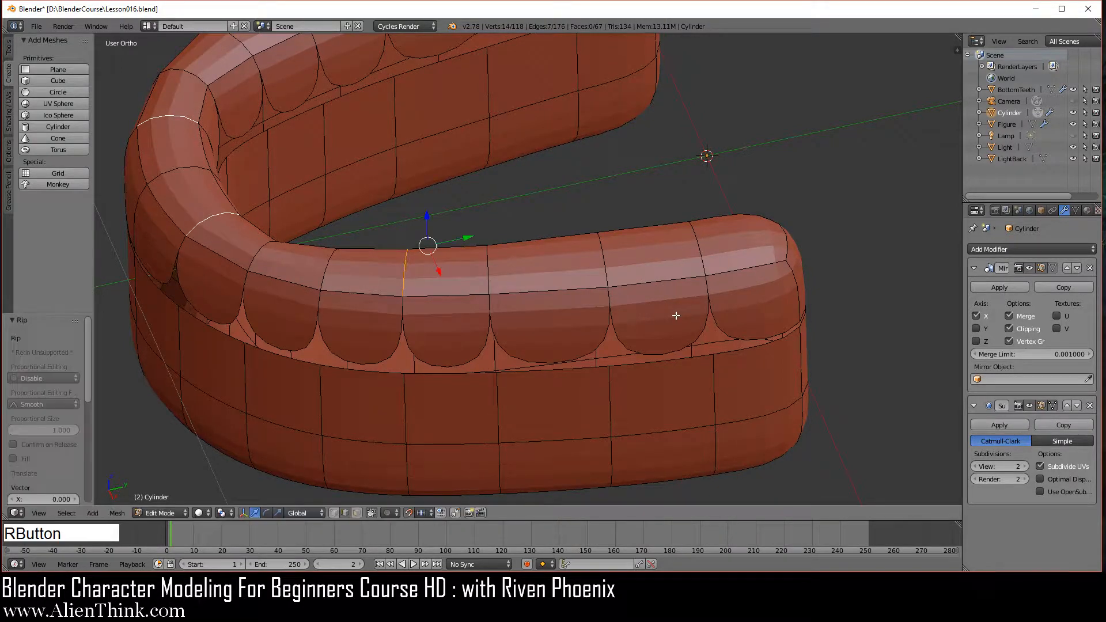
# Fill both open sides of the four ripped cuts nearest the arm's open end with faces to form separate teeth
pyautogui.rightClick(707, 258)
pyautogui.press('f')
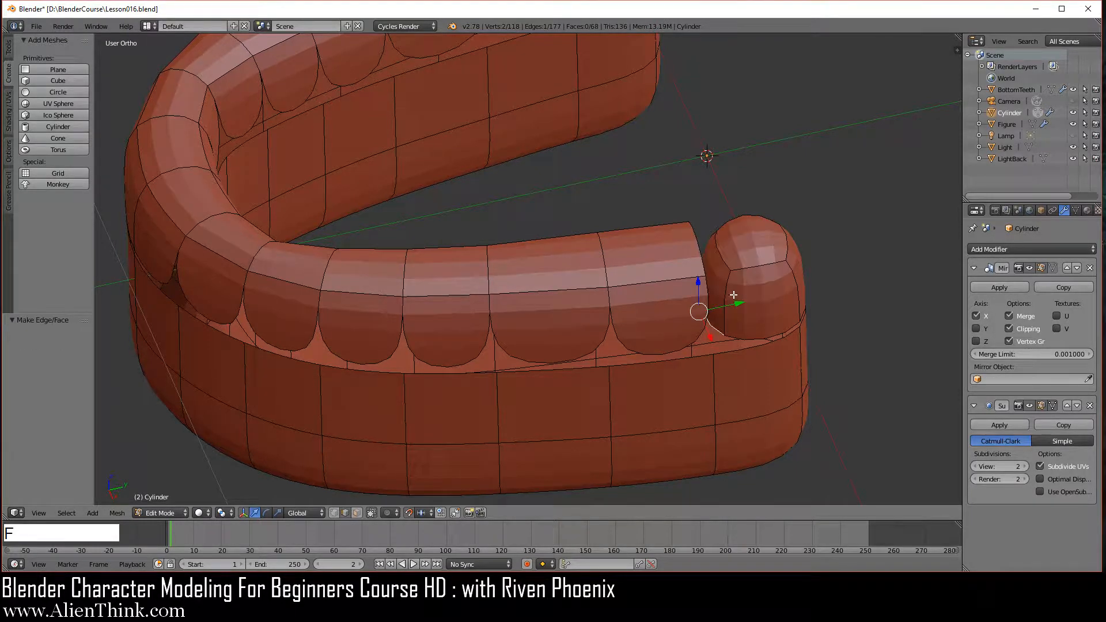
pyautogui.rightClick(688, 257)
pyautogui.press('f')
pyautogui.rightClick(605, 256)
pyautogui.press('f')
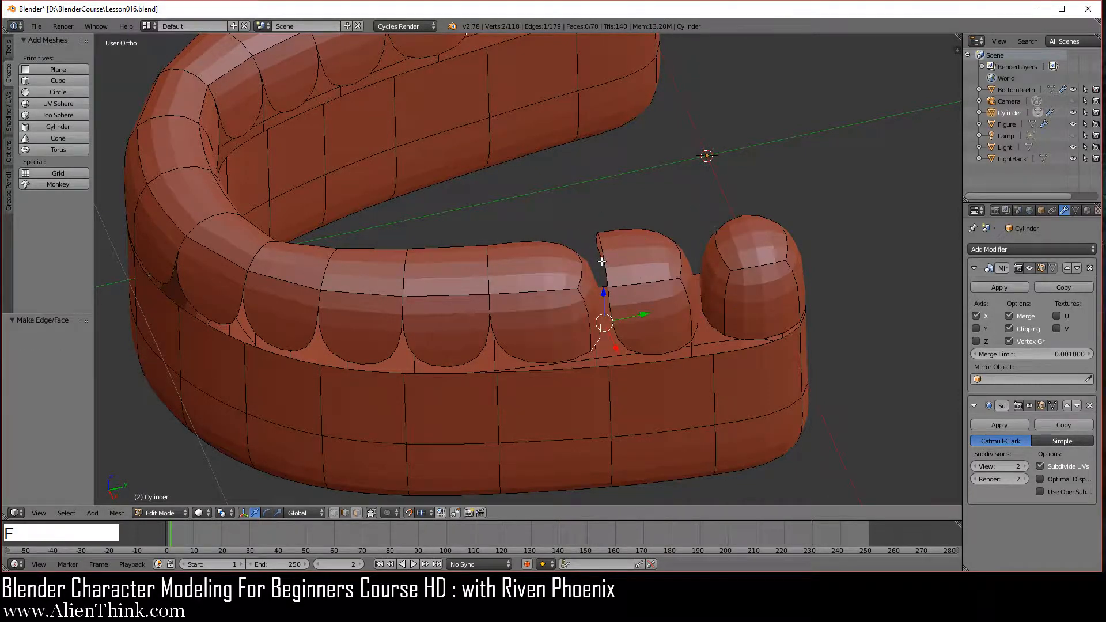
pyautogui.press('f')
pyautogui.rightClick(487, 262)
pyautogui.press('f')
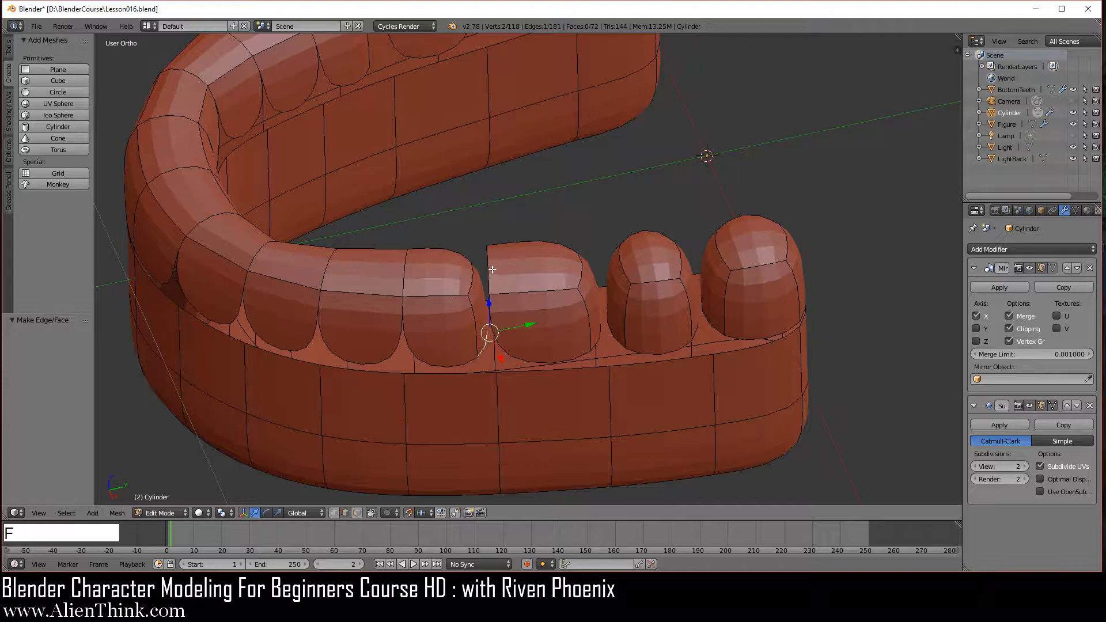
pyautogui.press('f')
pyautogui.rightClick(407, 273)
pyautogui.press('f')
pyautogui.press('f')
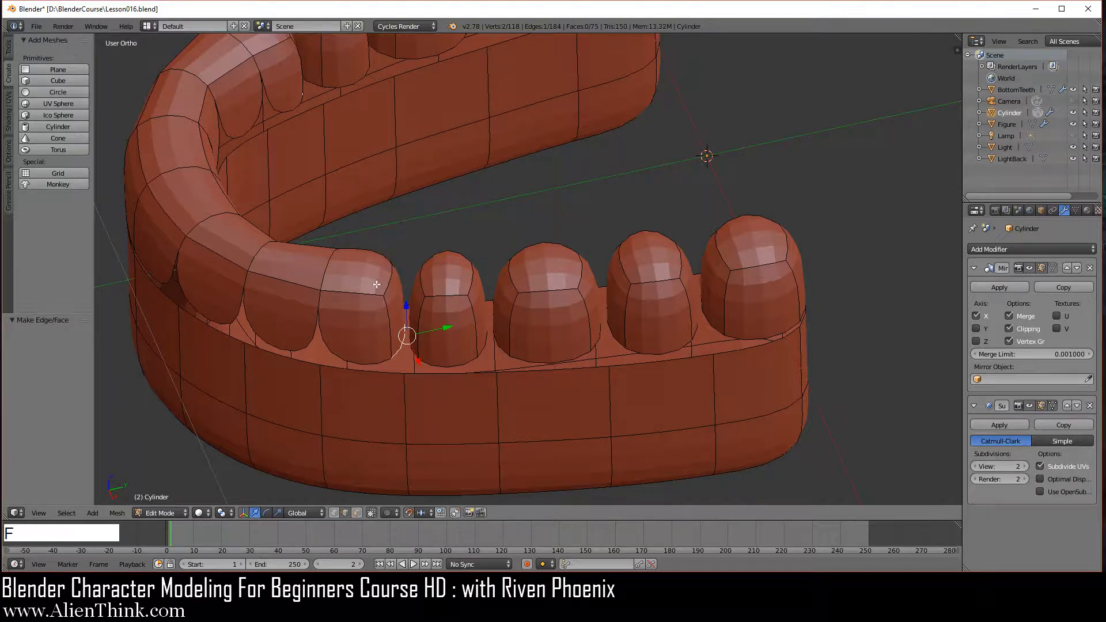
# Fill both open sides of the remaining three ripped cuts around the front bend with faces
pyautogui.rightClick(325, 261)
pyautogui.press('f')
pyautogui.rightClick(338, 270)
pyautogui.press('f')
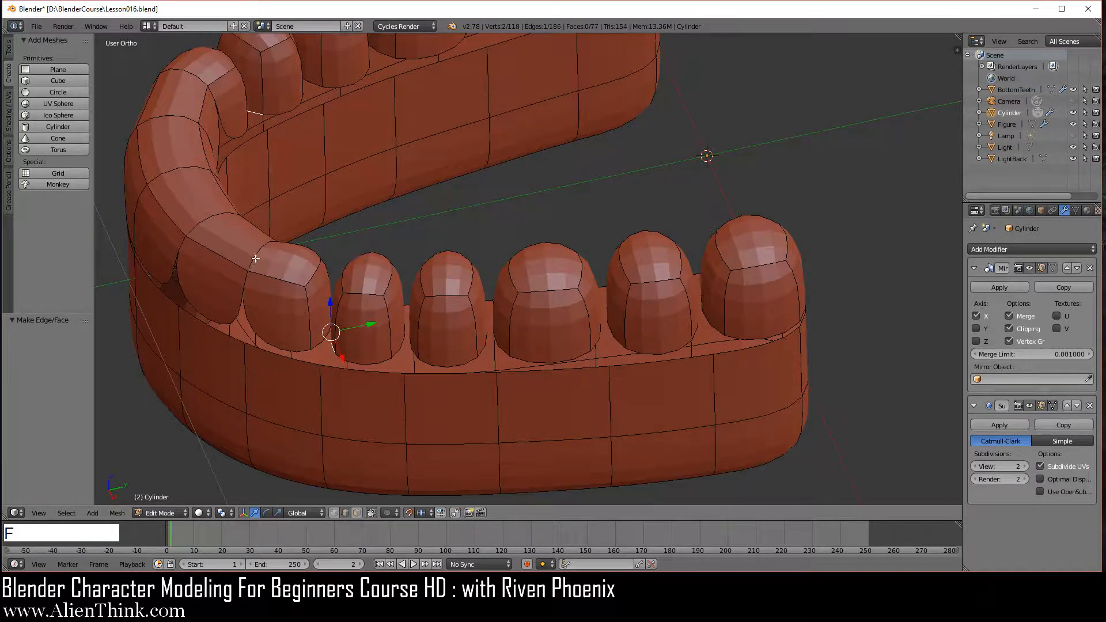
pyautogui.rightClick(254, 259)
pyautogui.press('f')
pyautogui.rightClick(261, 264)
pyautogui.press('f')
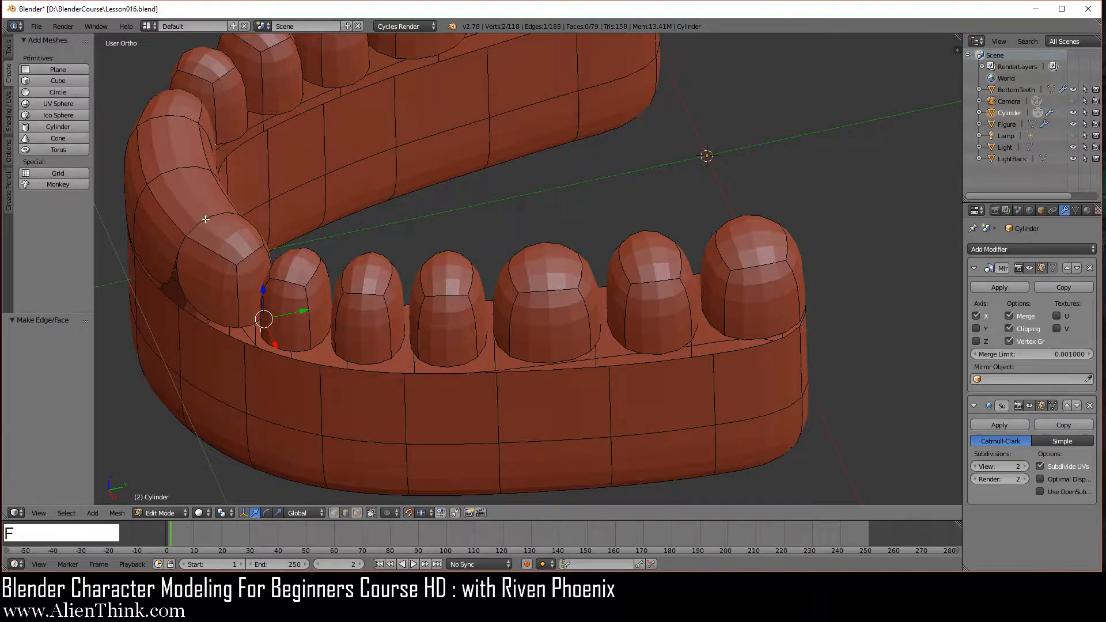
pyautogui.press('f')
pyautogui.press('f')
# Turn off Mirror clipping and move the front tooth block's centre seam edges 0.010 along X to separate the two halves
pyautogui.moveTo(562, 353); pyautogui.dragTo(372, 287, button='middle')
pyautogui.rightClick(372, 287)
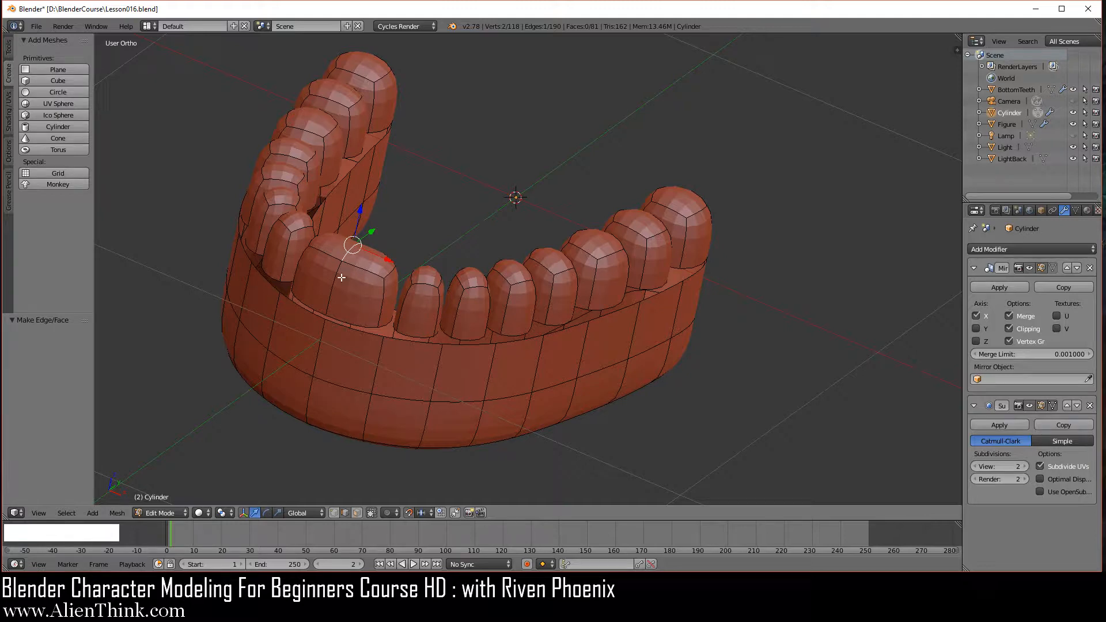
pyautogui.press('KP_1')
pyautogui.scroll(5, 378, 286)
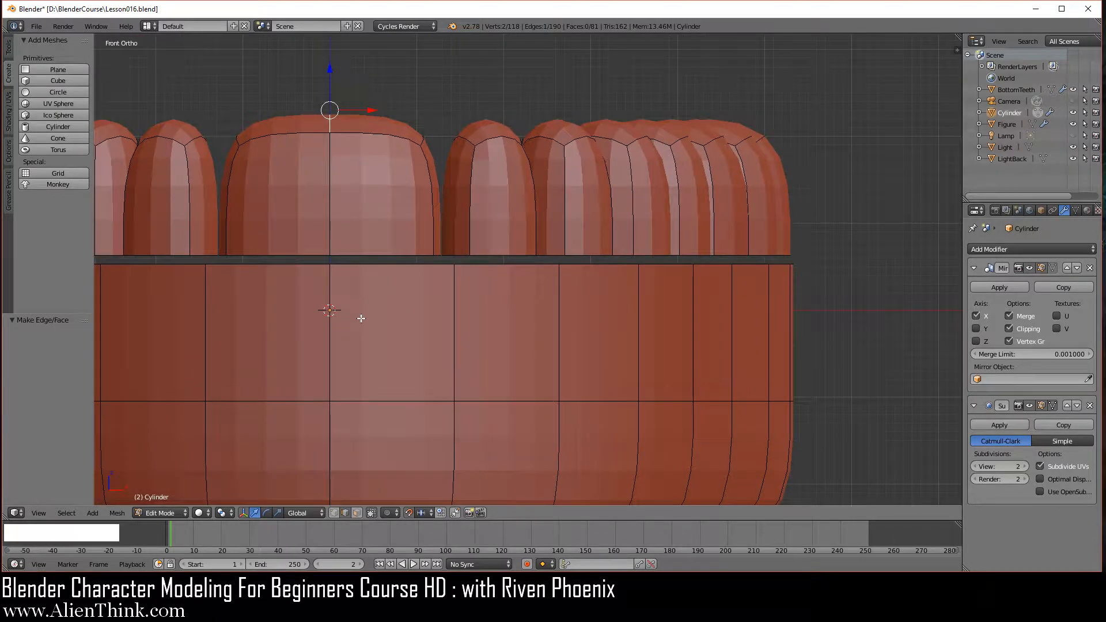
pyautogui.keyDown('shift'); pyautogui.moveTo(342, 248); pyautogui.dragTo(547, 316, button='middle'); pyautogui.keyUp('shift')
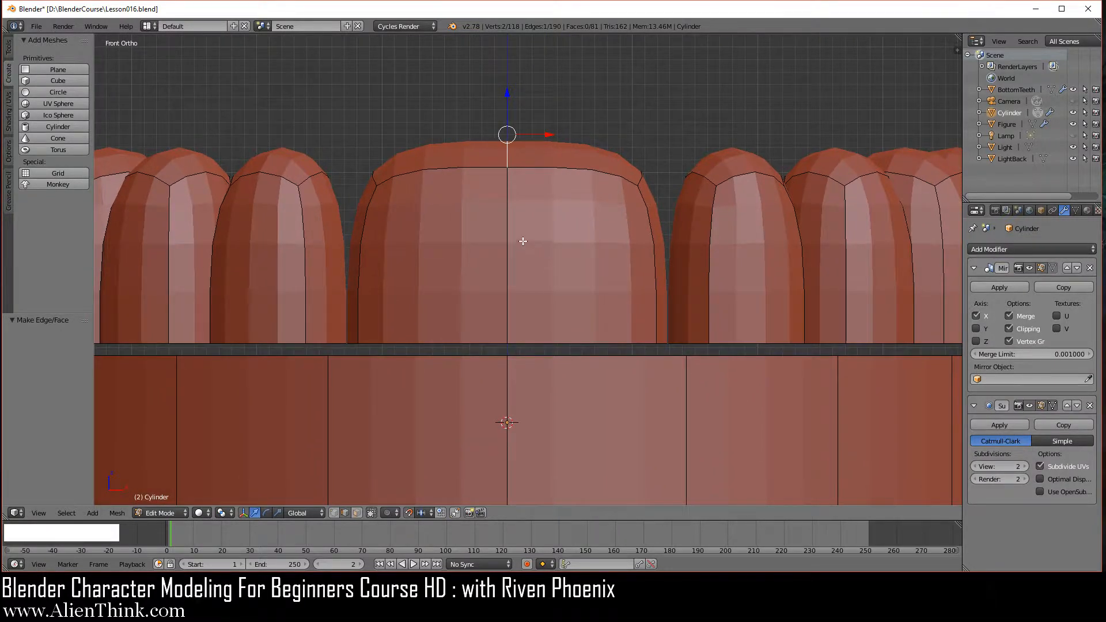
pyautogui.keyDown('alt'); pyautogui.rightClick(504, 197); pyautogui.keyUp('alt')
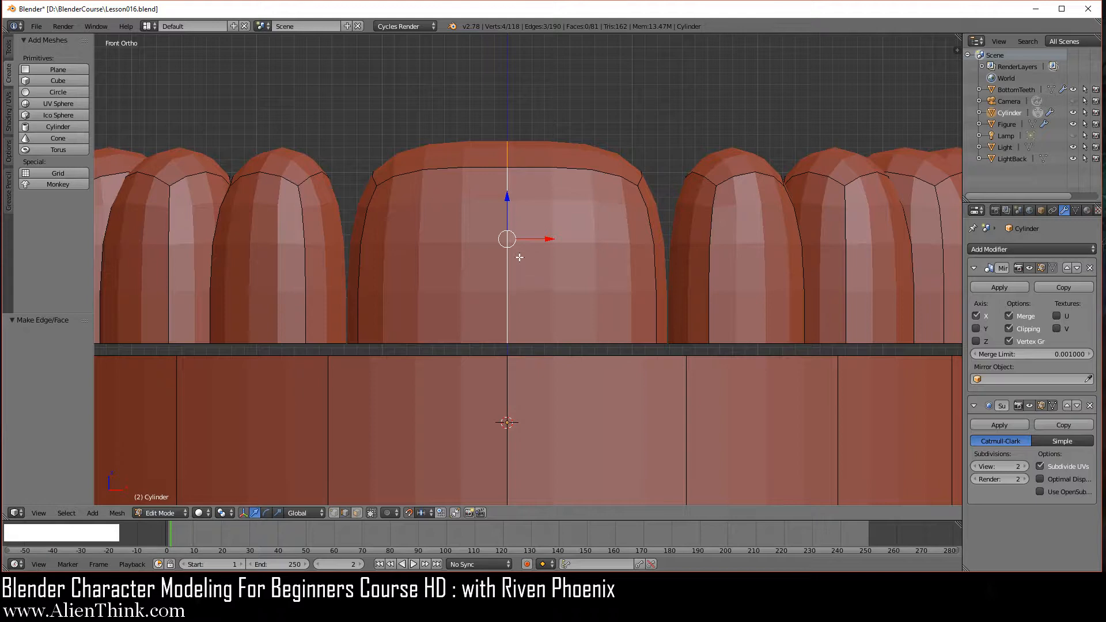
pyautogui.click(1025, 329)
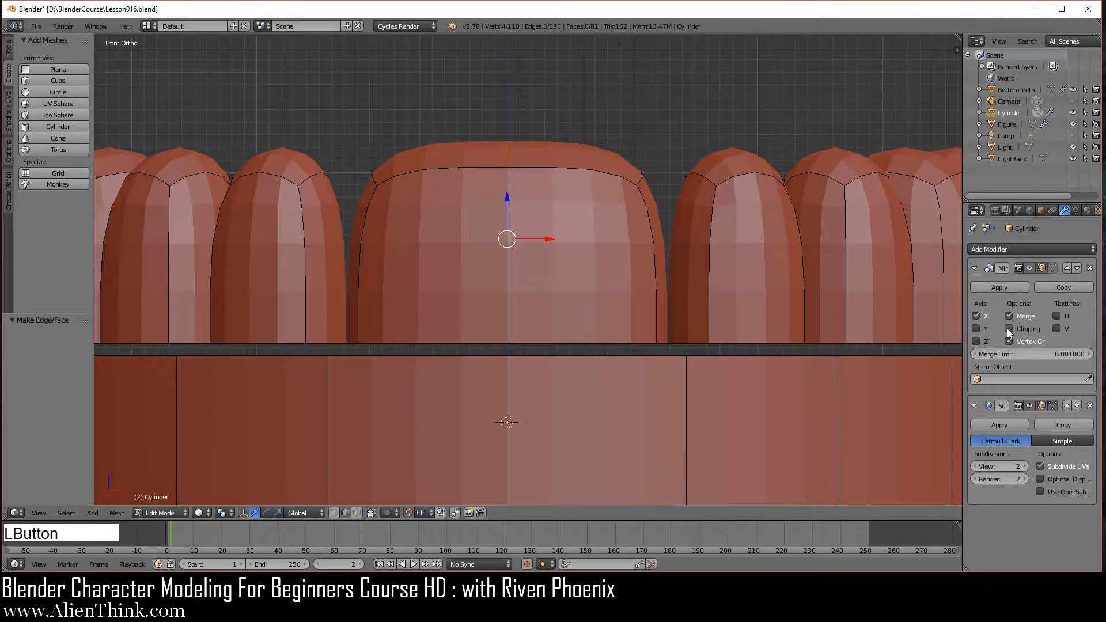
pyautogui.scroll(2, 576, 272)
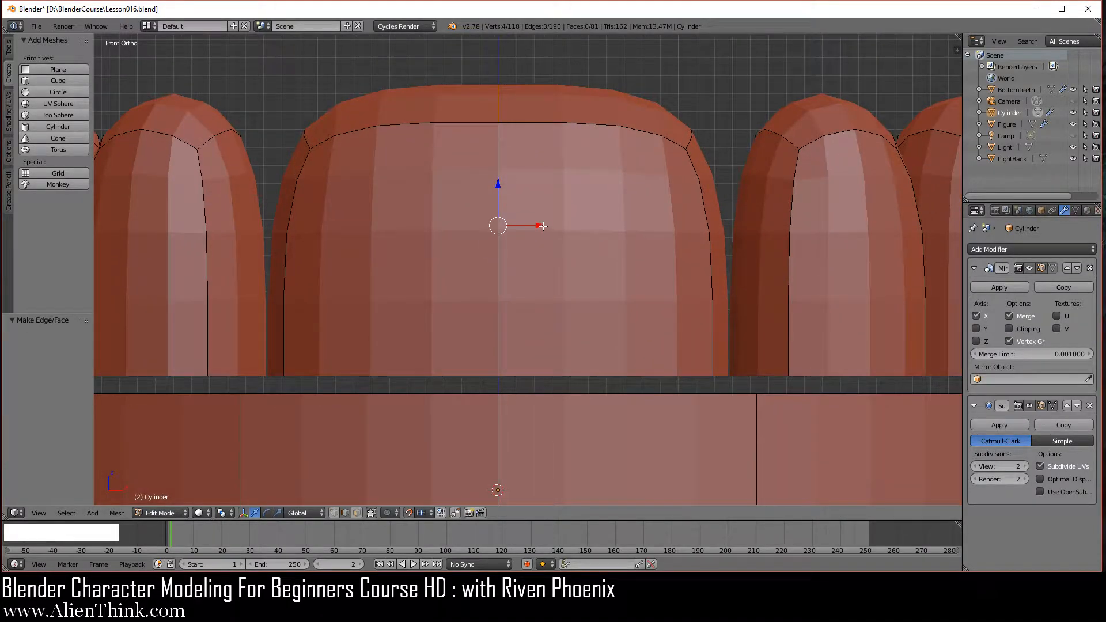
pyautogui.moveTo(542, 226); pyautogui.dragTo(551, 224)
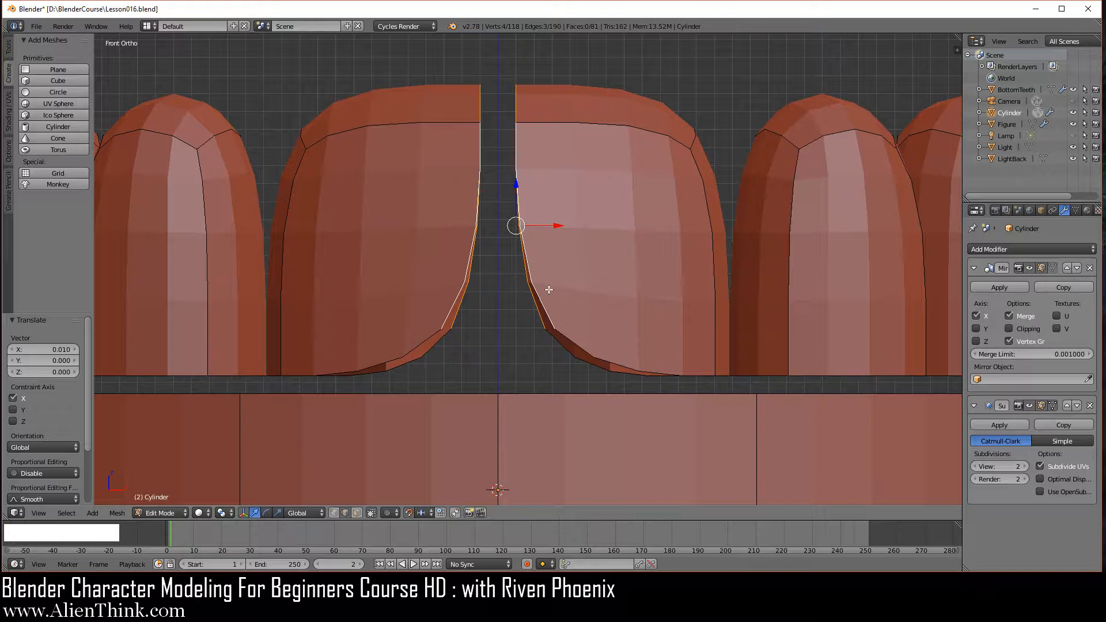
# Fill the open inner side of the front tooth beside the mirror seam with a face, and switch to face selection
pyautogui.rightClick(517, 106)
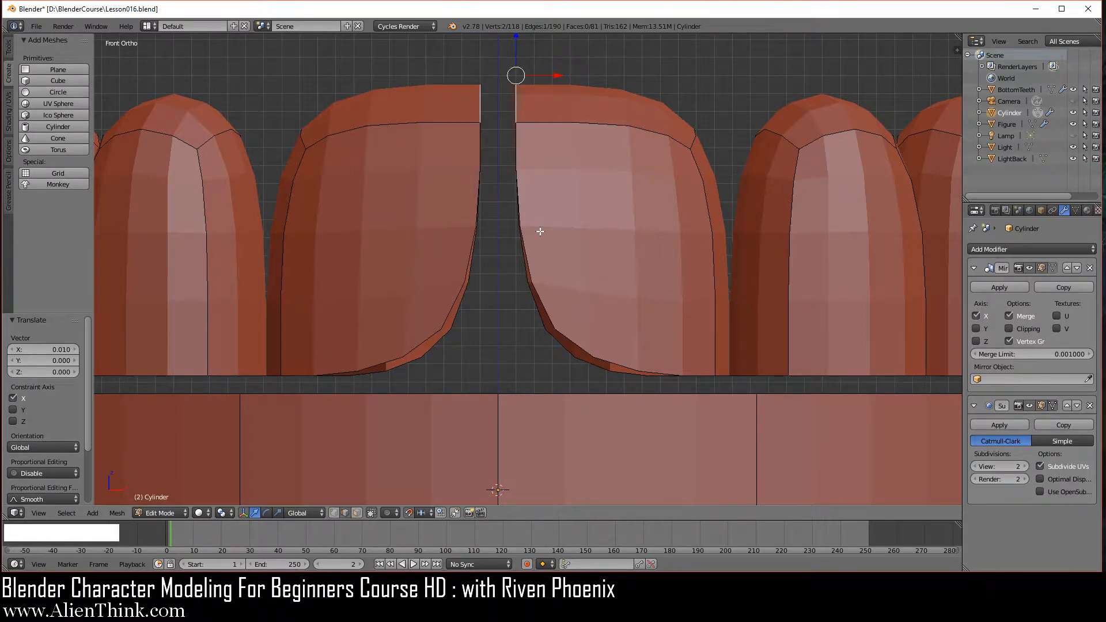
pyautogui.moveTo(540, 231); pyautogui.dragTo(597, 323, button='middle')
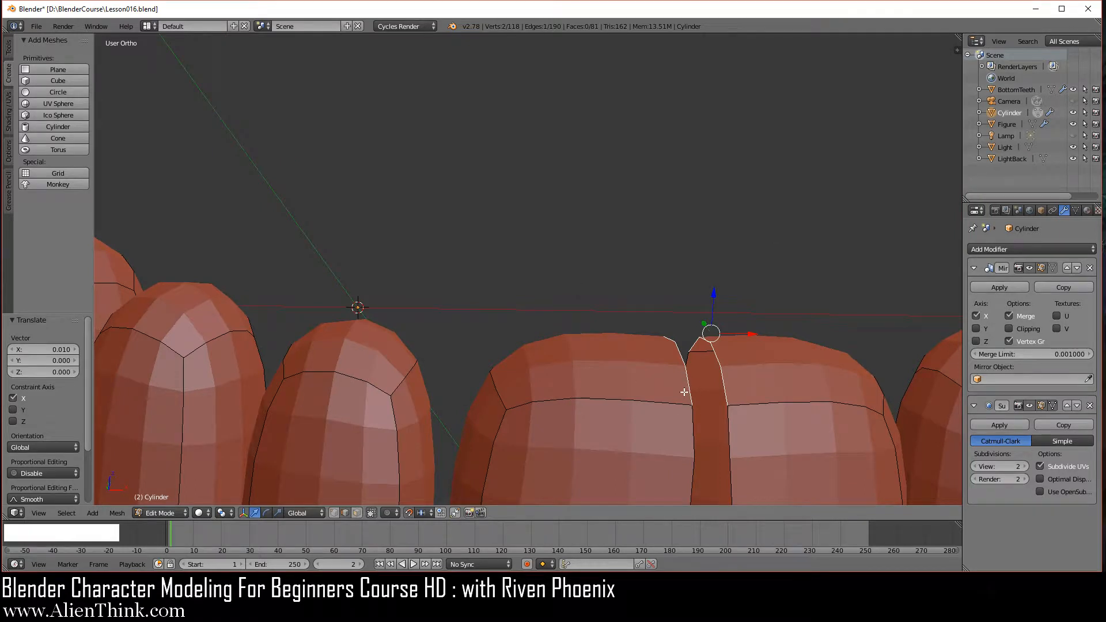
pyautogui.press('KP_1')
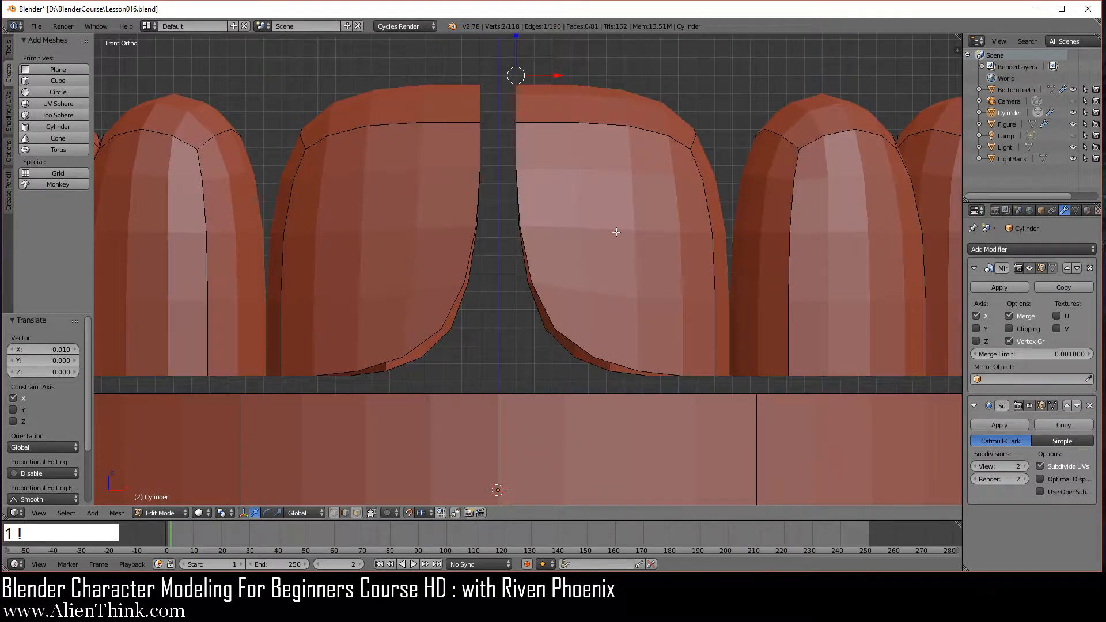
pyautogui.press('f')
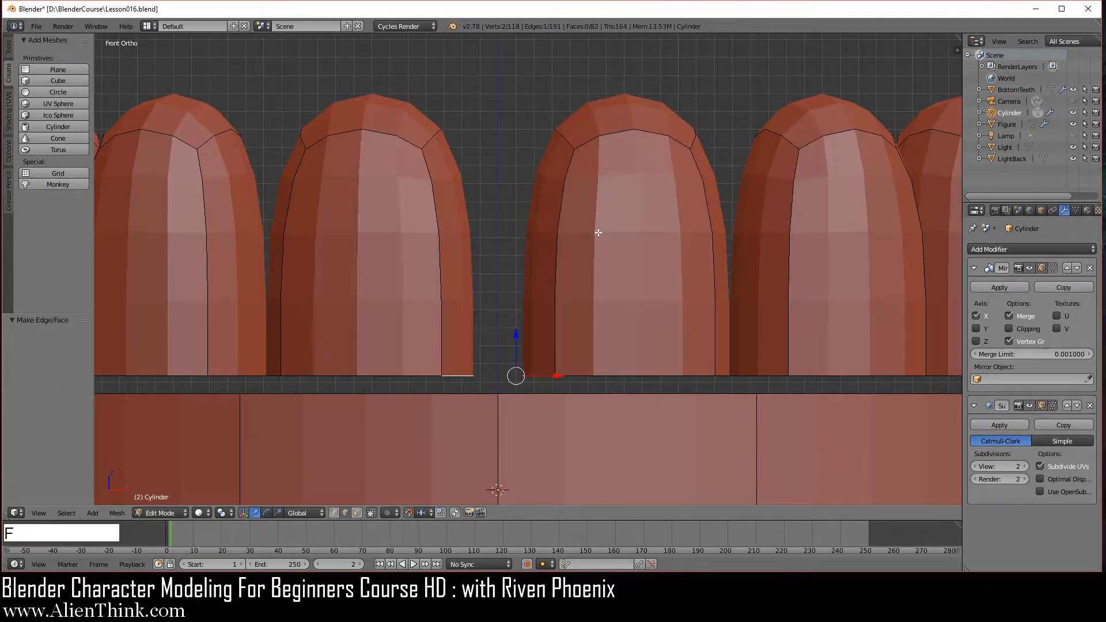
pyautogui.click(357, 511)
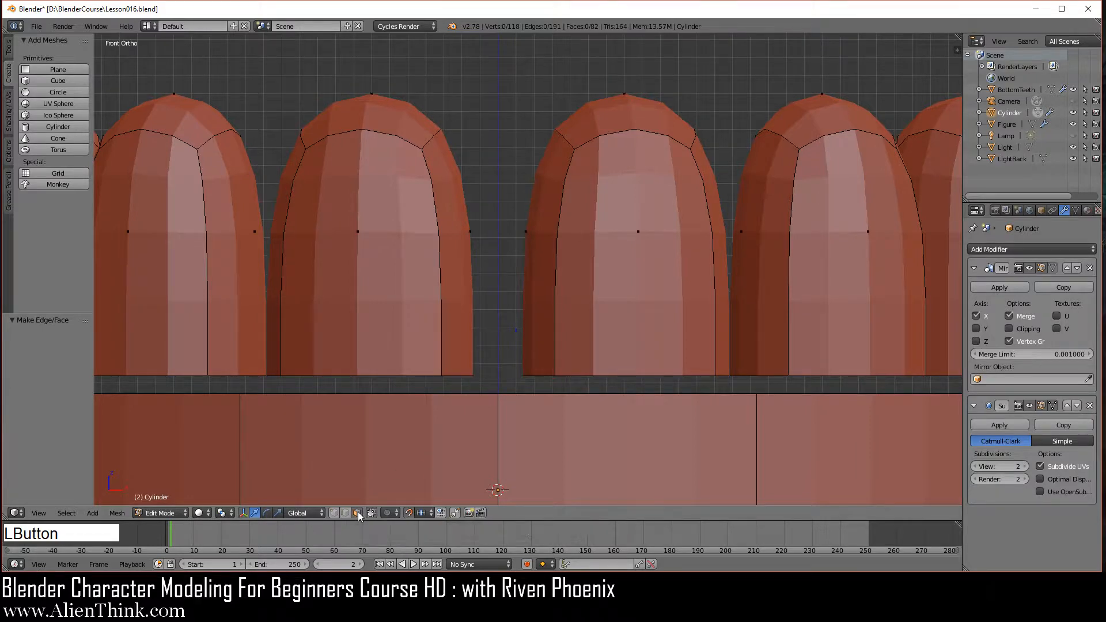
# Turn snapping off and move the front tooth's inner side face beside the mirror seam -0.009 along X
pyautogui.rightClick(544, 283)
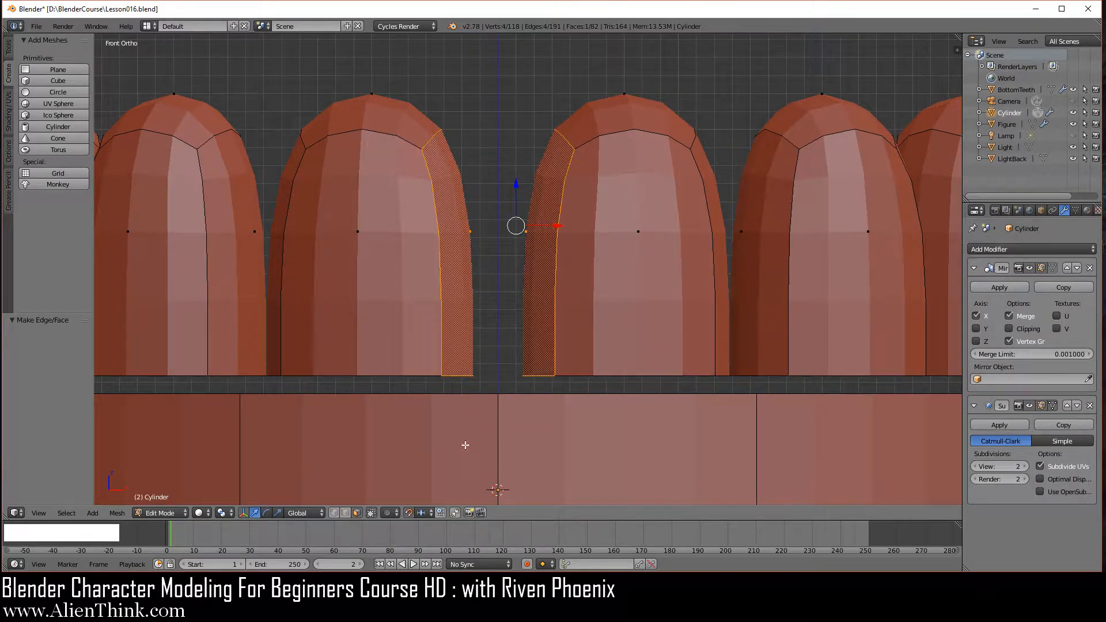
pyautogui.click(410, 513)
pyautogui.scroll(4, 530, 446)
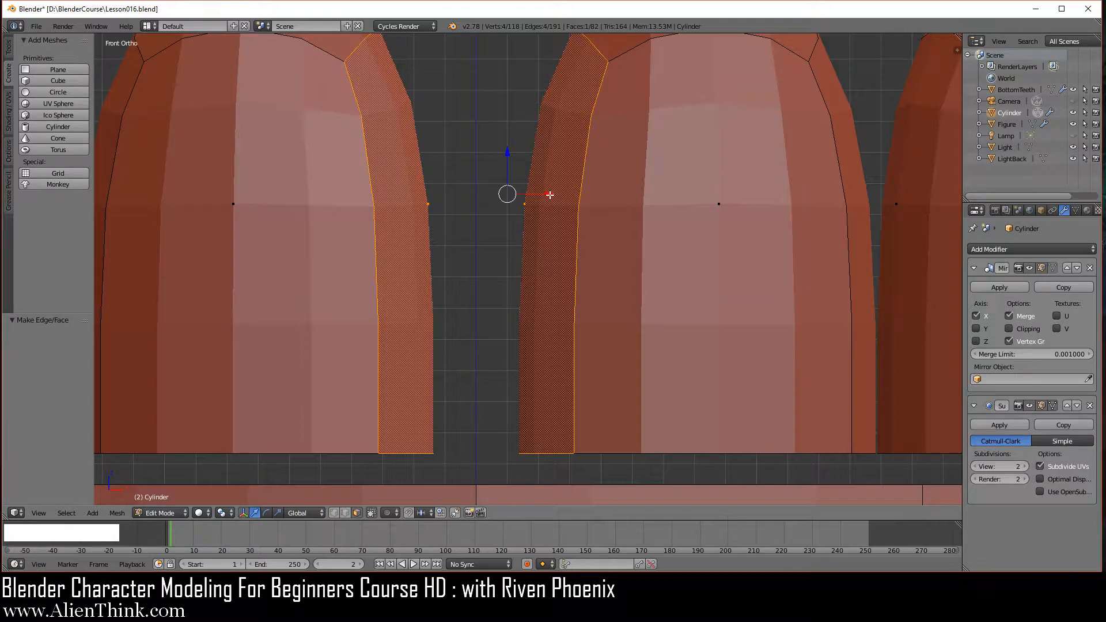
pyautogui.moveTo(549, 195); pyautogui.dragTo(521, 196)
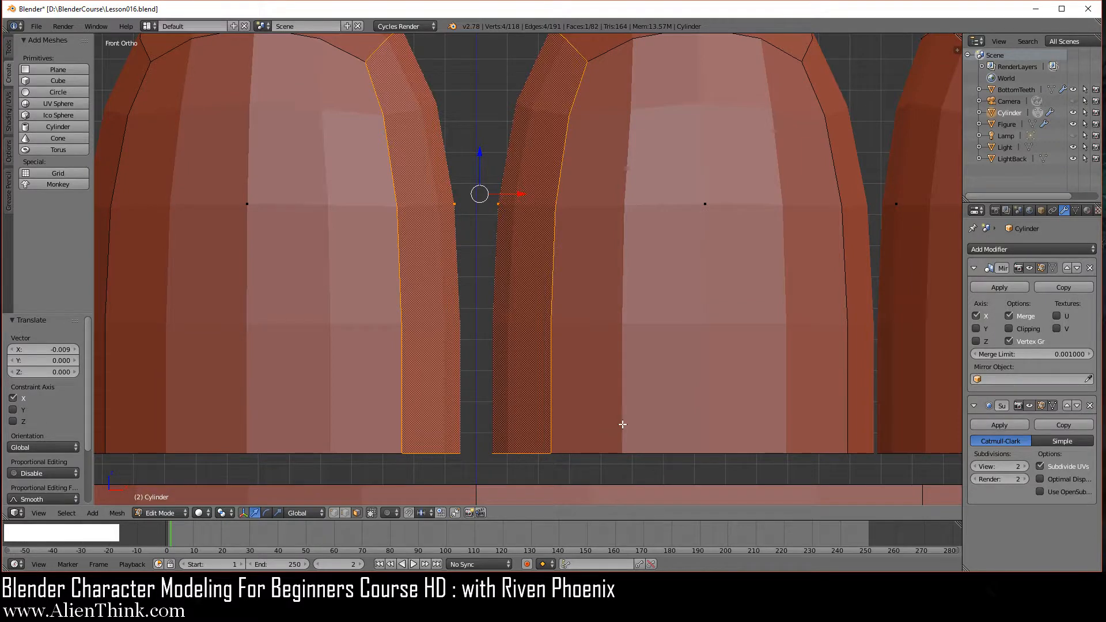
pyautogui.press('a')
pyautogui.scroll(-2, 576, 371)
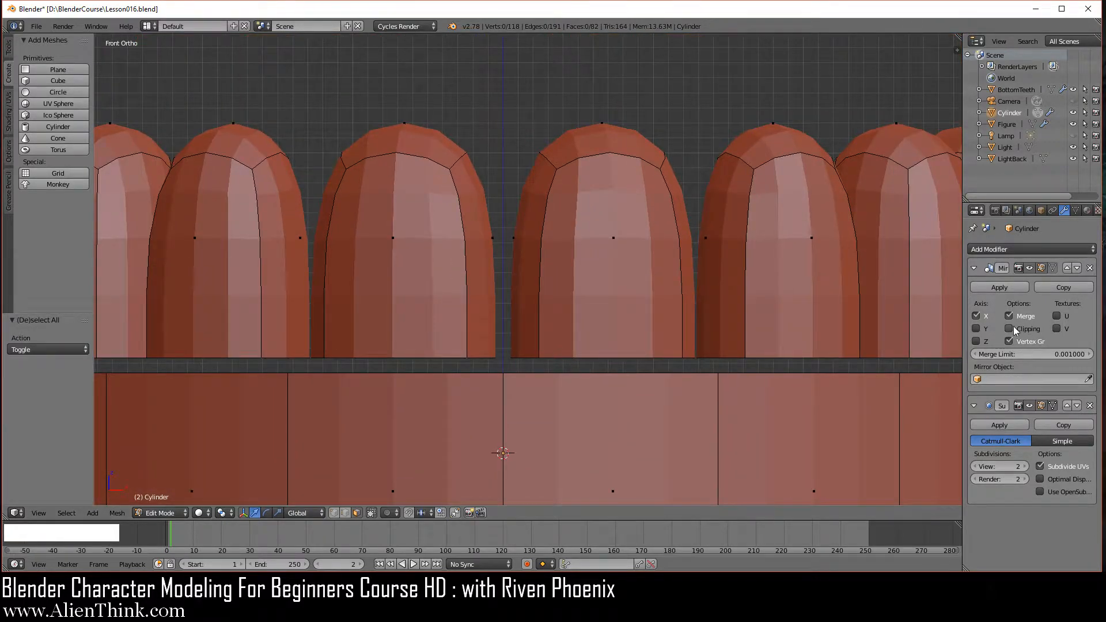
# In edge selection, fill the open top of the gum base with five faces, from the arm's rear end toward the front
pyautogui.scroll(-5, 626, 328)
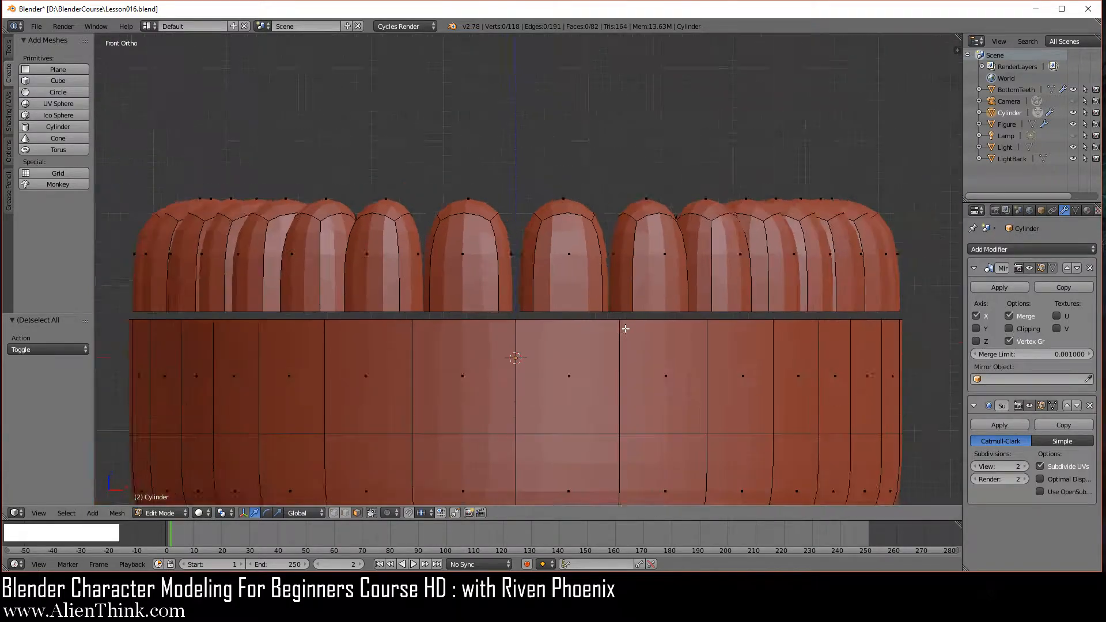
pyautogui.keyDown('shift'); pyautogui.moveTo(664, 347); pyautogui.dragTo(622, 266, button='middle'); pyautogui.keyUp('shift')
pyautogui.moveTo(742, 263); pyautogui.dragTo(593, 414, button='middle')
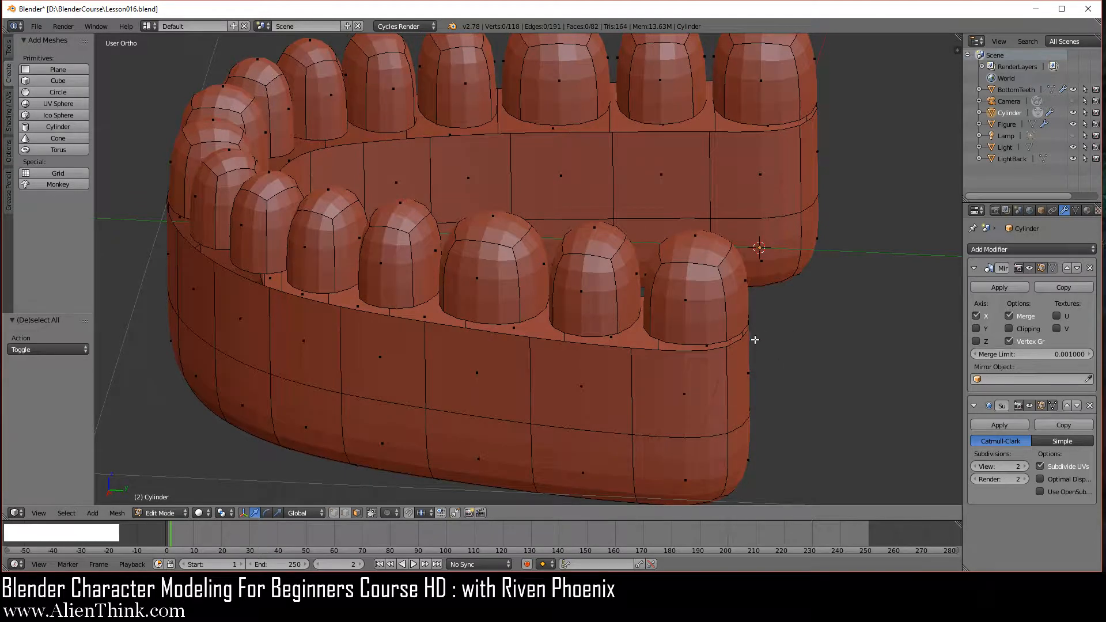
pyautogui.moveTo(754, 340); pyautogui.dragTo(598, 375, button='middle')
pyautogui.click(347, 513)
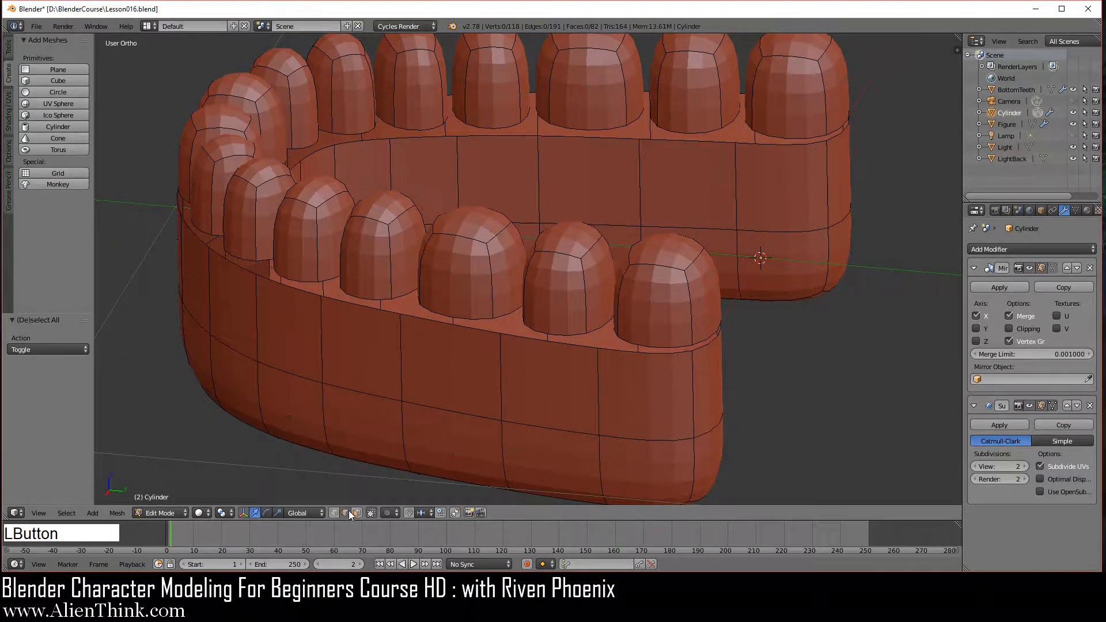
pyautogui.scroll(3, 728, 451)
pyautogui.keyDown('shift'); pyautogui.moveTo(728, 452); pyautogui.dragTo(624, 347, button='middle'); pyautogui.keyUp('shift')
pyautogui.rightClick(735, 321)
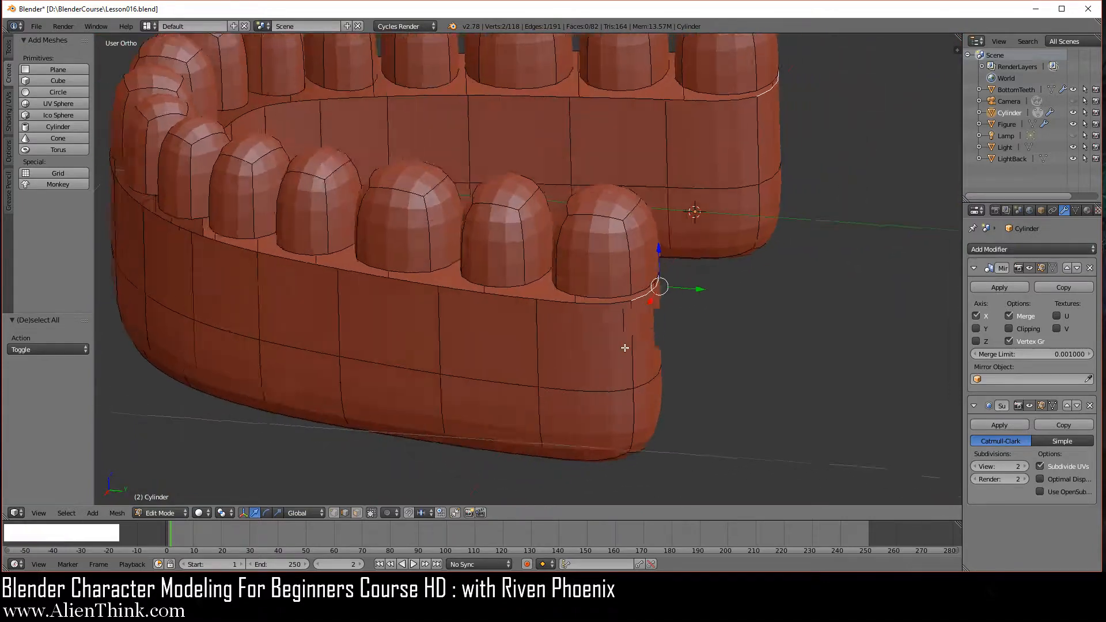
pyautogui.scroll(-5, 685, 342)
pyautogui.press('f')
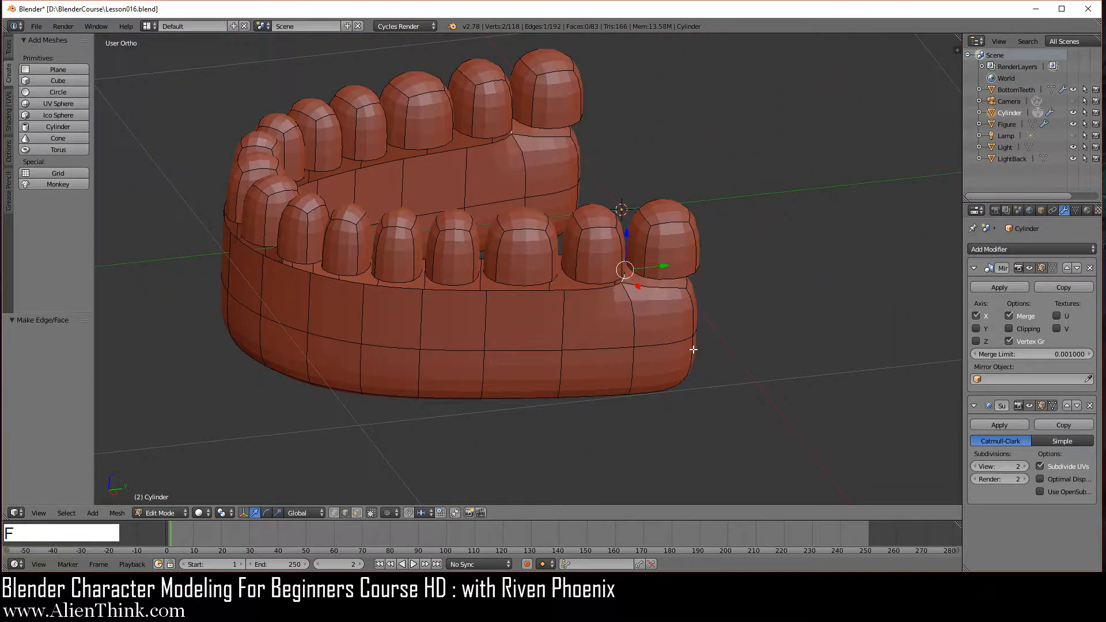
pyautogui.press('f')
pyautogui.press('f')
pyautogui.press('f')
pyautogui.press('f')
# Fill the remaining open top of the gum base around the front bend up to the mirror seam, and deselect everything
pyautogui.moveTo(568, 353); pyautogui.dragTo(609, 347, button='middle')
pyautogui.scroll(3, 567, 402)
pyautogui.press('f')
pyautogui.press('f')
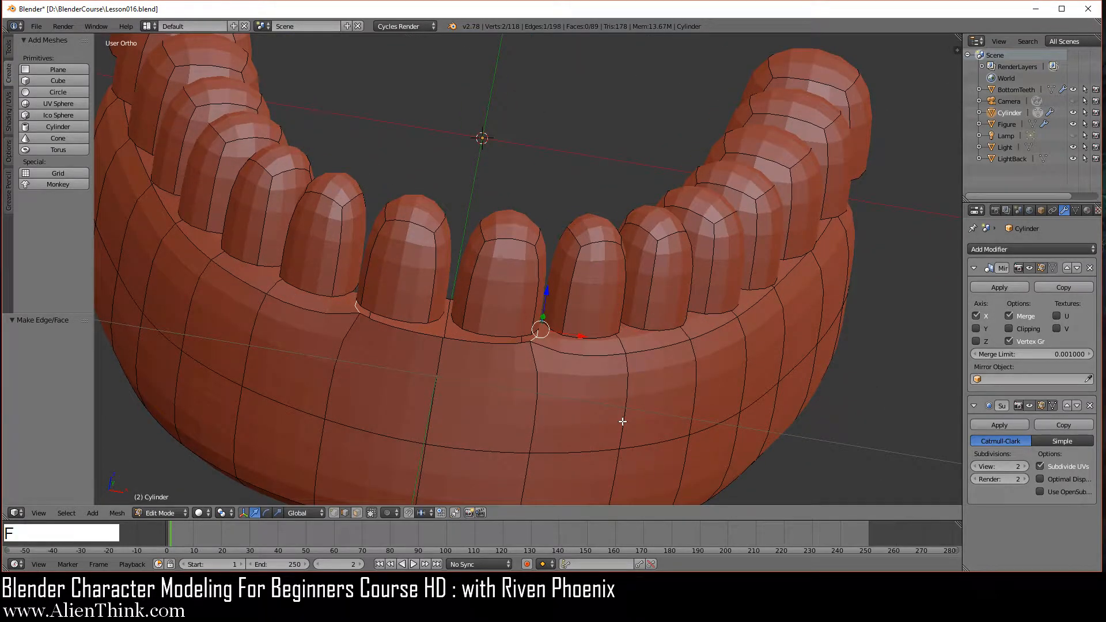
pyautogui.press('f')
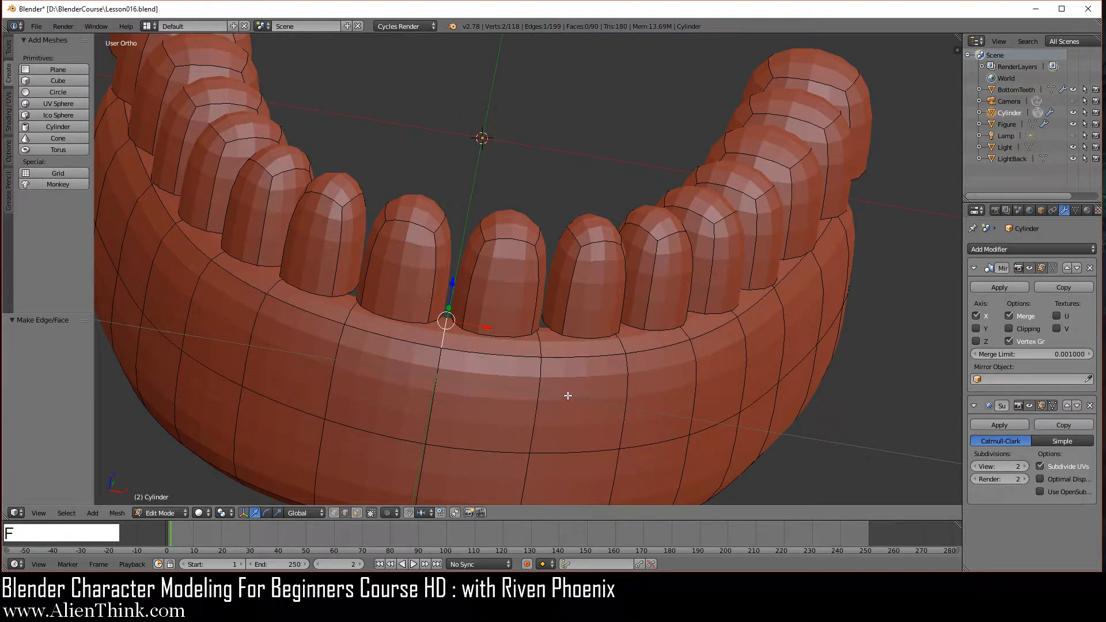
pyautogui.press('a')
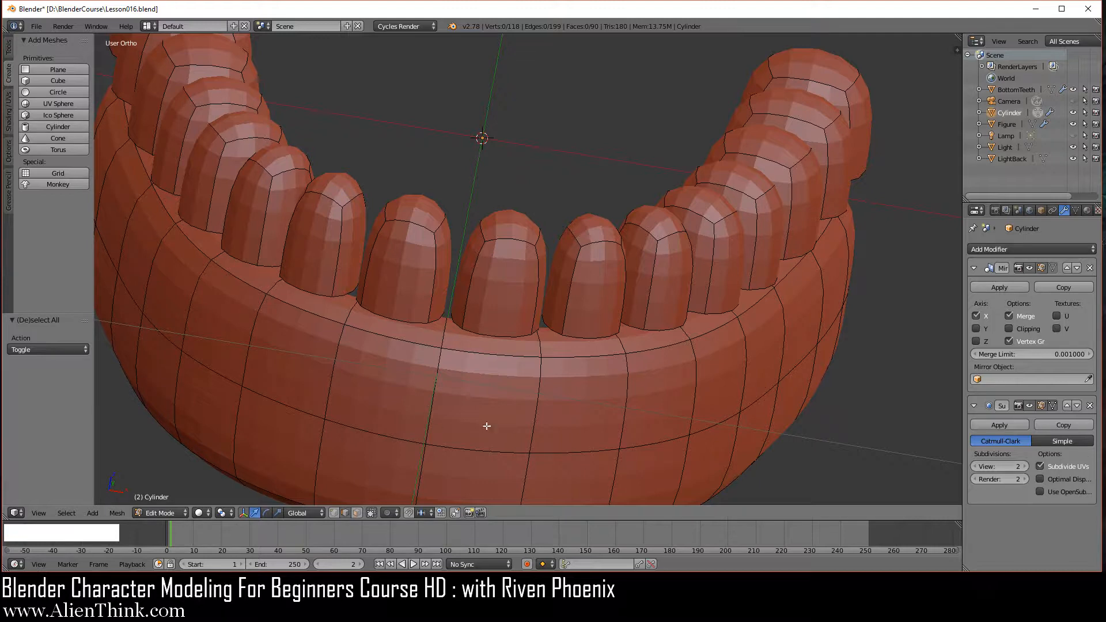
# Show the teeth in the right side view, turn snapping back on and switch to face selection
pyautogui.scroll(-3, 576, 397)
pyautogui.moveTo(632, 375); pyautogui.dragTo(584, 350, button='middle')
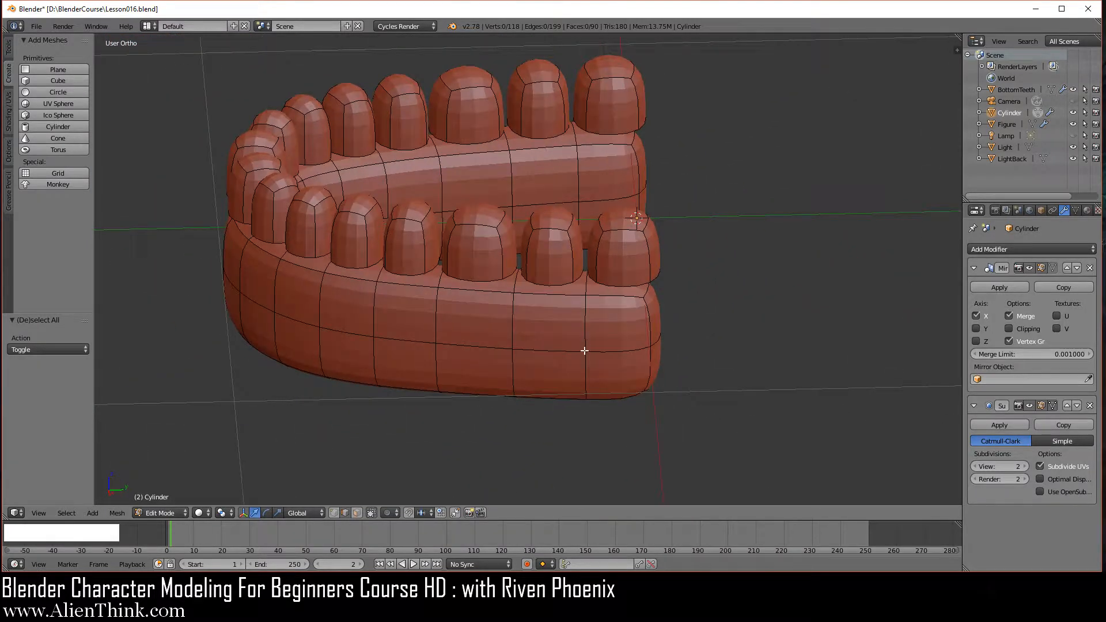
pyautogui.scroll(2, 622, 367)
pyautogui.keyDown('shift'); pyautogui.moveTo(701, 378); pyautogui.dragTo(739, 382, button='middle'); pyautogui.keyUp('shift')
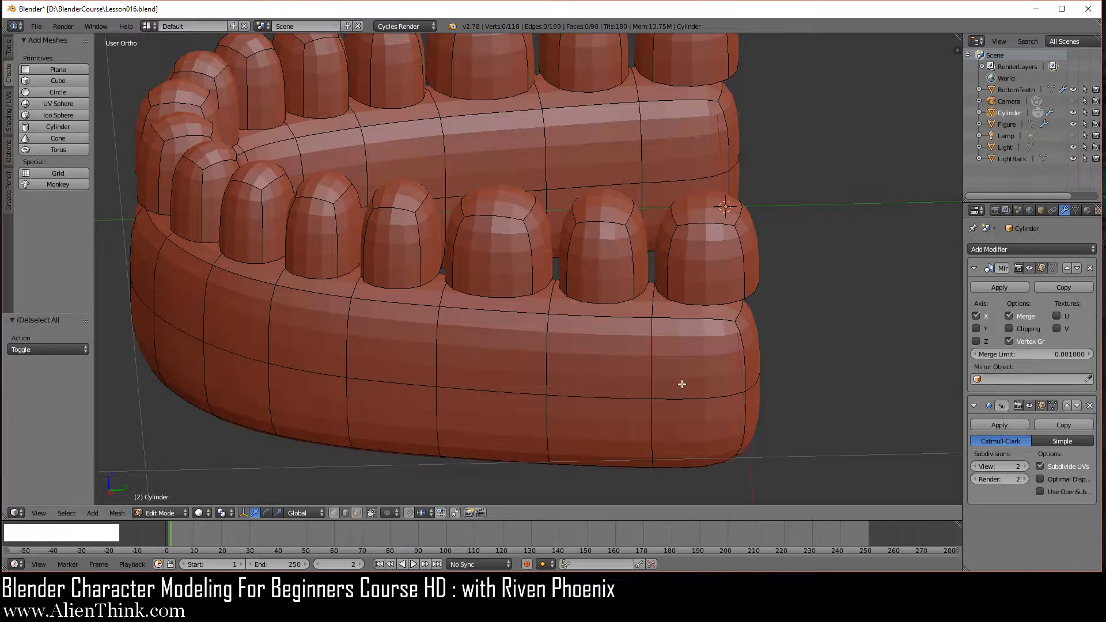
pyautogui.press('KP_3')
pyautogui.keyDown('shift'); pyautogui.moveTo(644, 337); pyautogui.dragTo(637, 357, button='middle'); pyautogui.keyUp('shift')
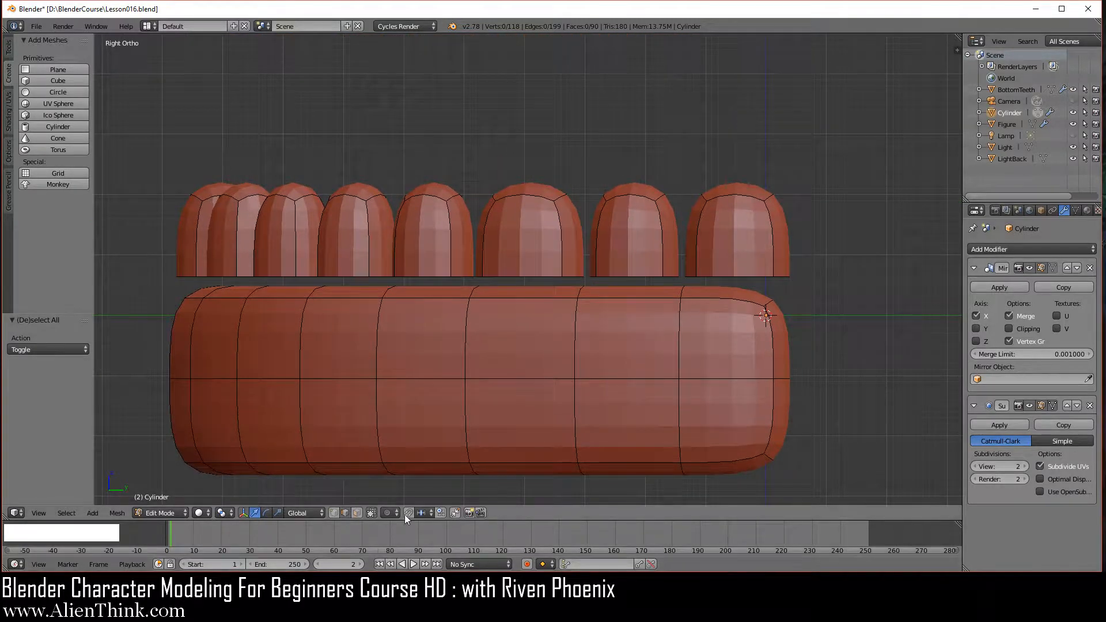
pyautogui.click(408, 512)
pyautogui.scroll(2, 597, 422)
pyautogui.keyDown('shift'); pyautogui.moveTo(740, 389); pyautogui.dragTo(547, 441, button='middle'); pyautogui.keyUp('shift')
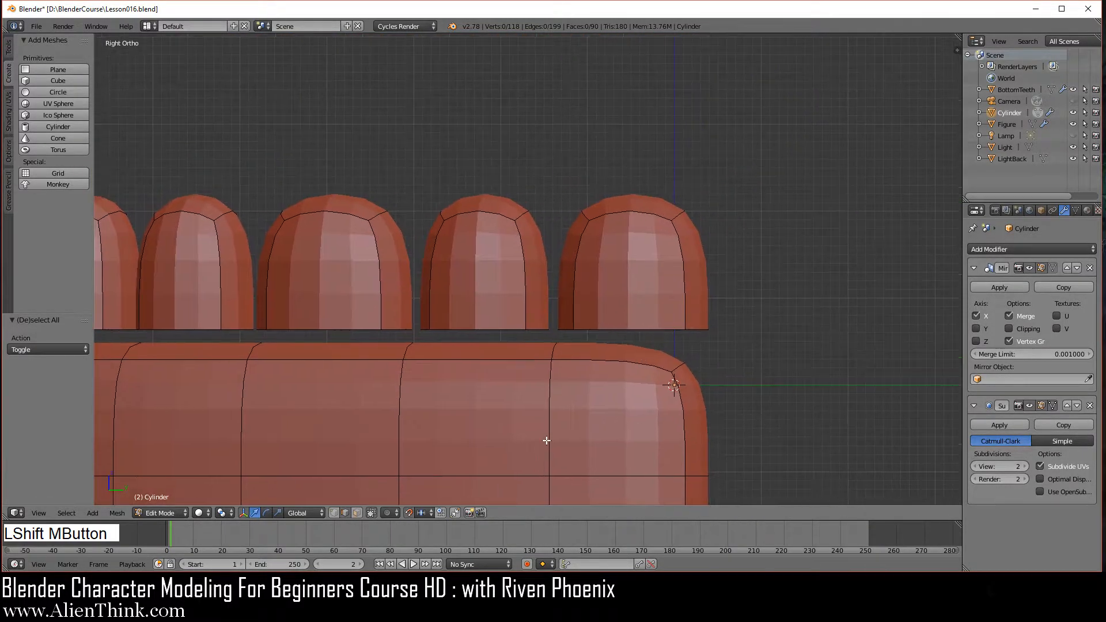
pyautogui.click(371, 513)
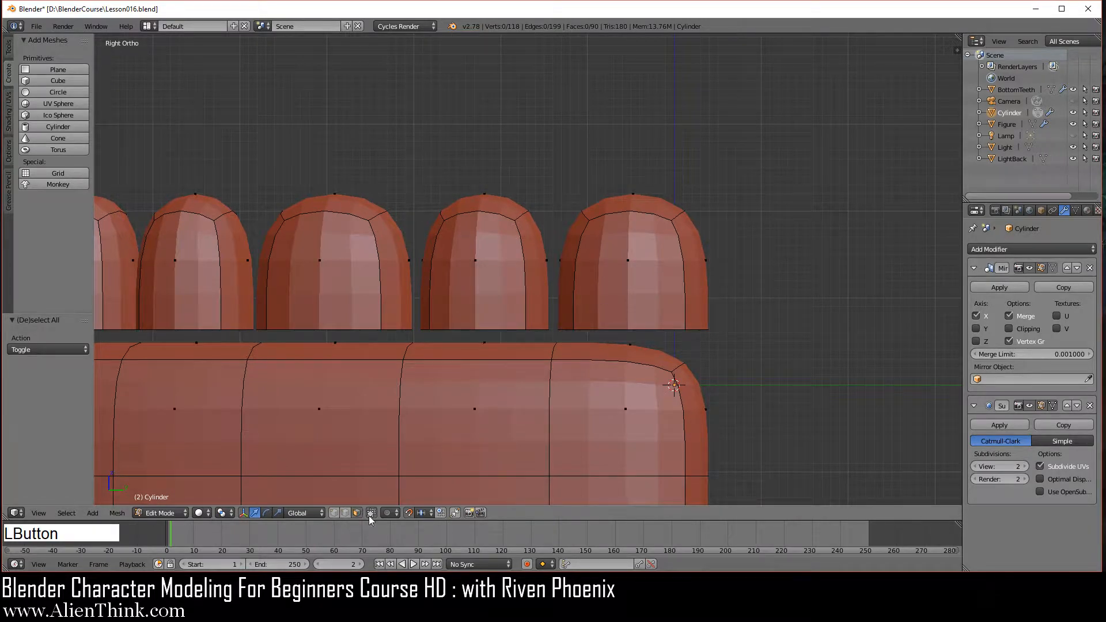
# Lower the top face of the rearmost tooth by 0.080 and that of the second tooth from the rear by 0.060 along Z
pyautogui.rightClick(639, 202)
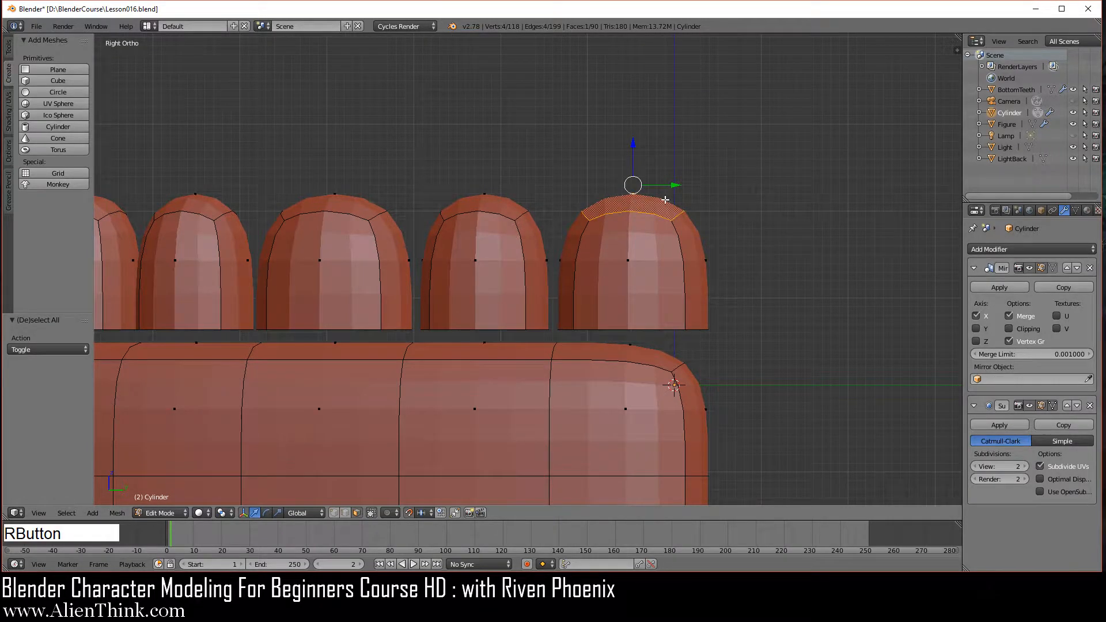
pyautogui.scroll(1, 665, 199)
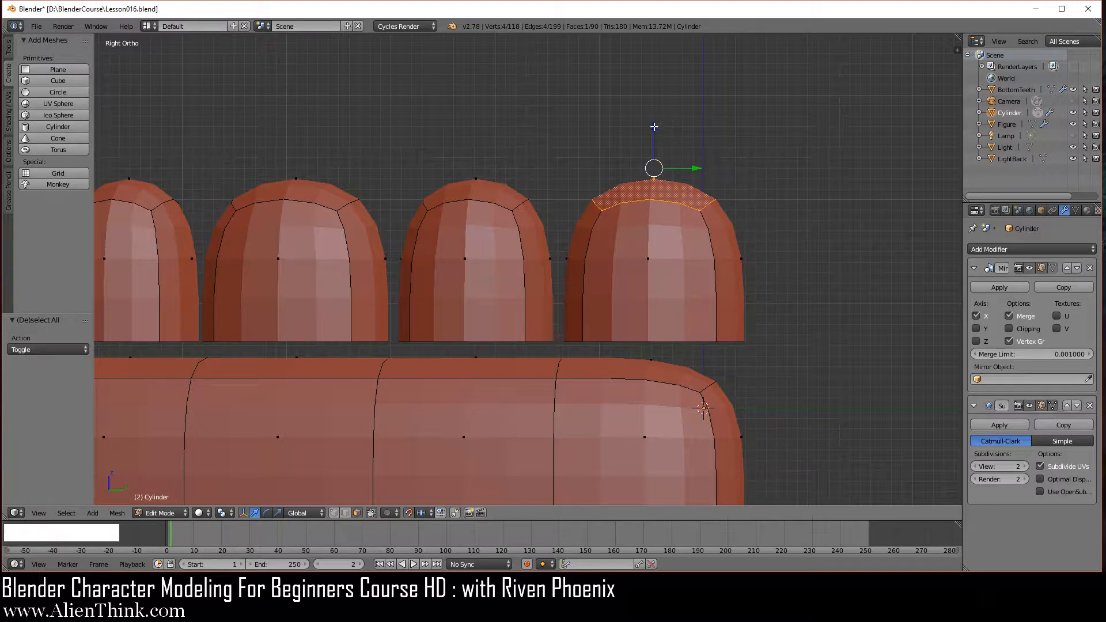
pyautogui.moveTo(653, 127); pyautogui.dragTo(649, 214)
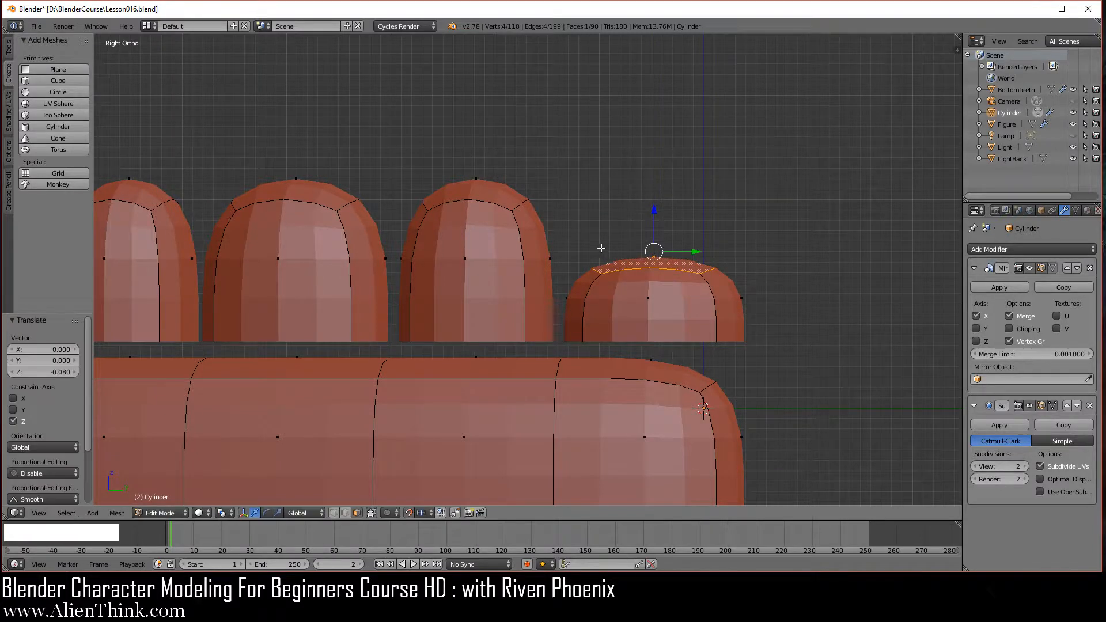
pyautogui.keyDown('shift'); pyautogui.moveTo(489, 193); pyautogui.dragTo(668, 147, button='middle'); pyautogui.keyUp('shift')
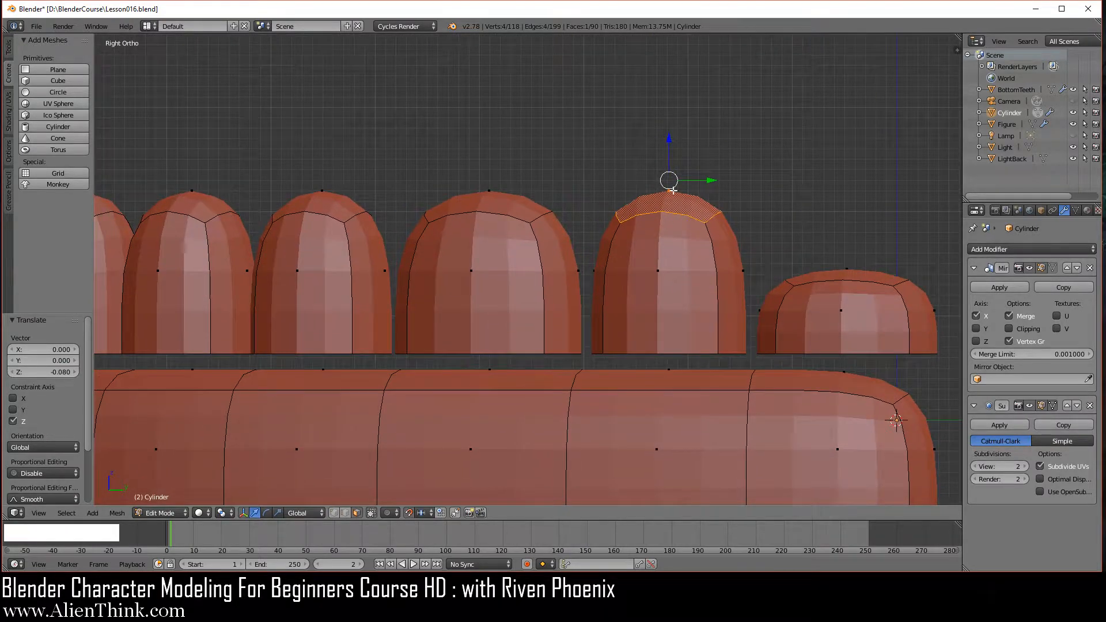
pyautogui.moveTo(670, 142); pyautogui.dragTo(663, 197)
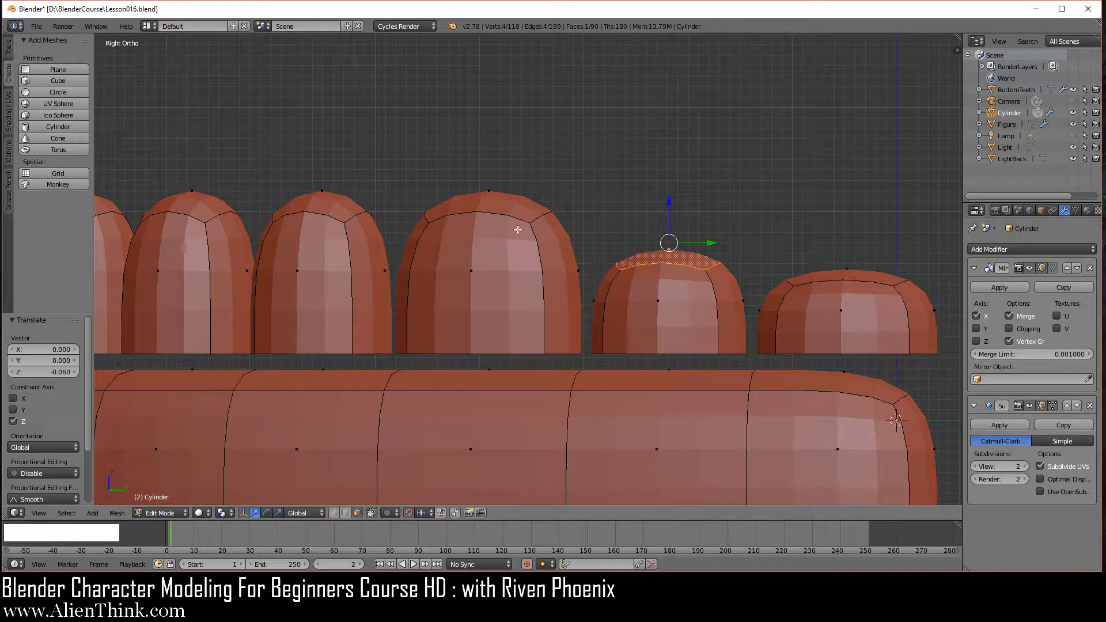
# Lower the top faces of the third, fourth and fifth teeth from the rear by 0.040, 0.030 and 0.010 along Z
pyautogui.rightClick(471, 250)
pyautogui.keyDown('shift'); pyautogui.moveTo(471, 249); pyautogui.dragTo(656, 270, button='middle'); pyautogui.keyUp('shift')
pyautogui.moveTo(682, 149); pyautogui.dragTo(680, 186)
pyautogui.rightClick(516, 210)
pyautogui.click(516, 145)
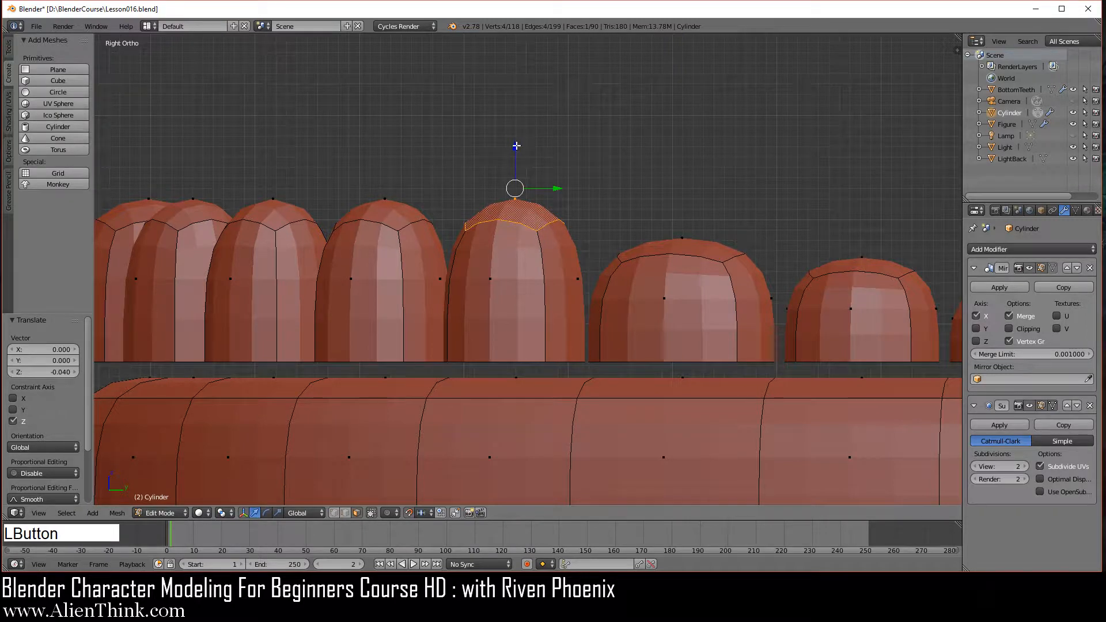
pyautogui.moveTo(516, 145); pyautogui.dragTo(516, 177)
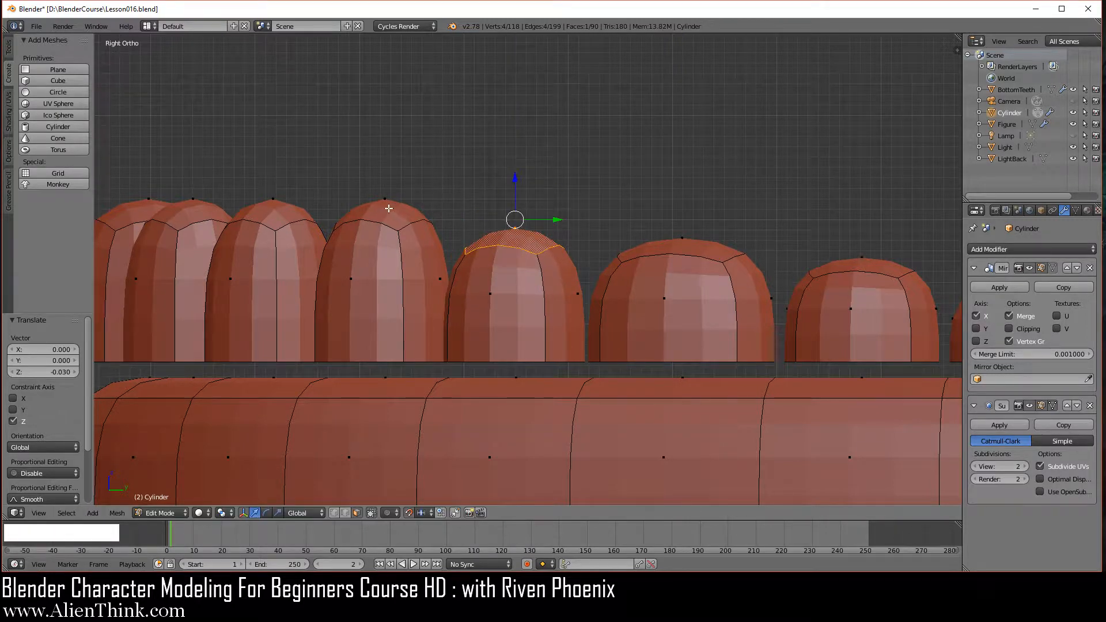
pyautogui.rightClick(389, 209)
pyautogui.moveTo(383, 143); pyautogui.dragTo(383, 154)
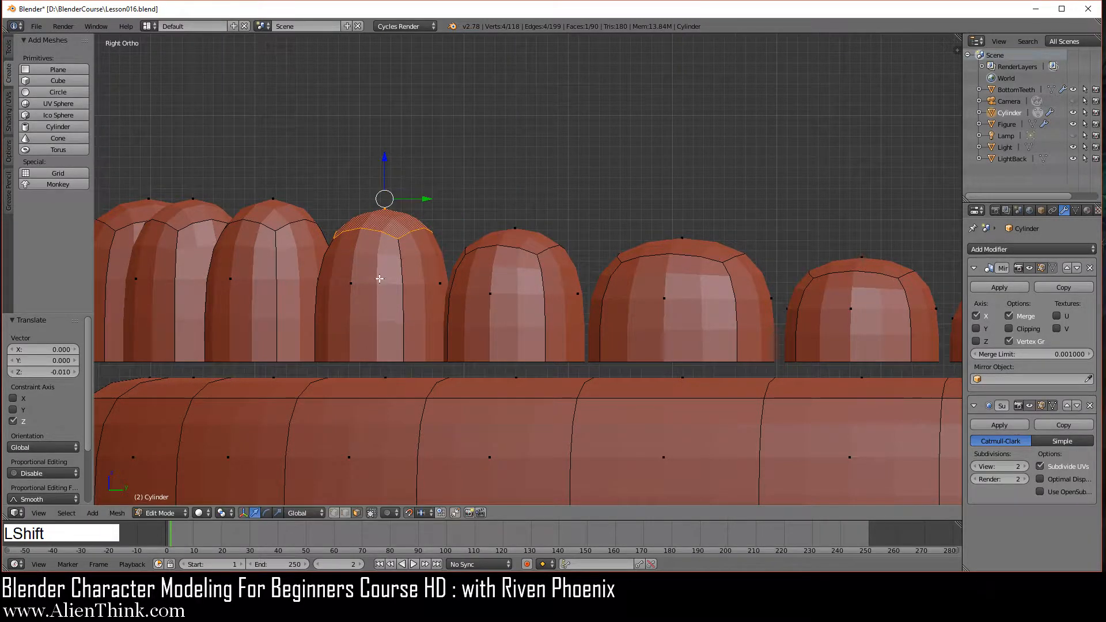
# In the front view, raise the top face of the front tooth beside the mirror seam 0.010 along Z
pyautogui.keyDown('shift'); pyautogui.moveTo(379, 268); pyautogui.dragTo(684, 290, button='middle'); pyautogui.keyUp('shift')
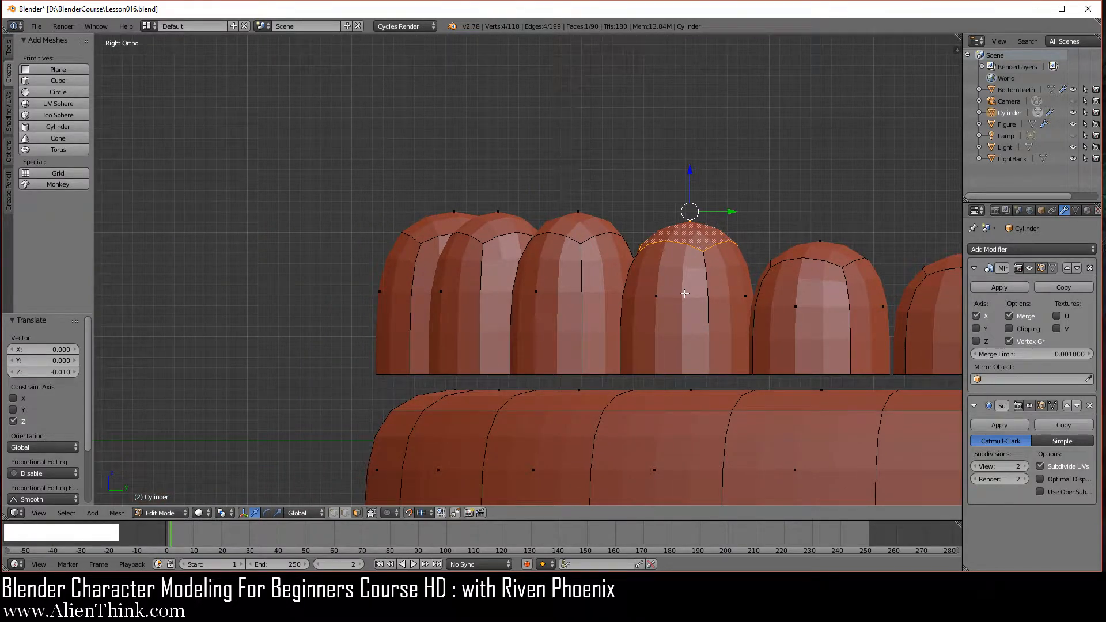
pyautogui.press('KP_1')
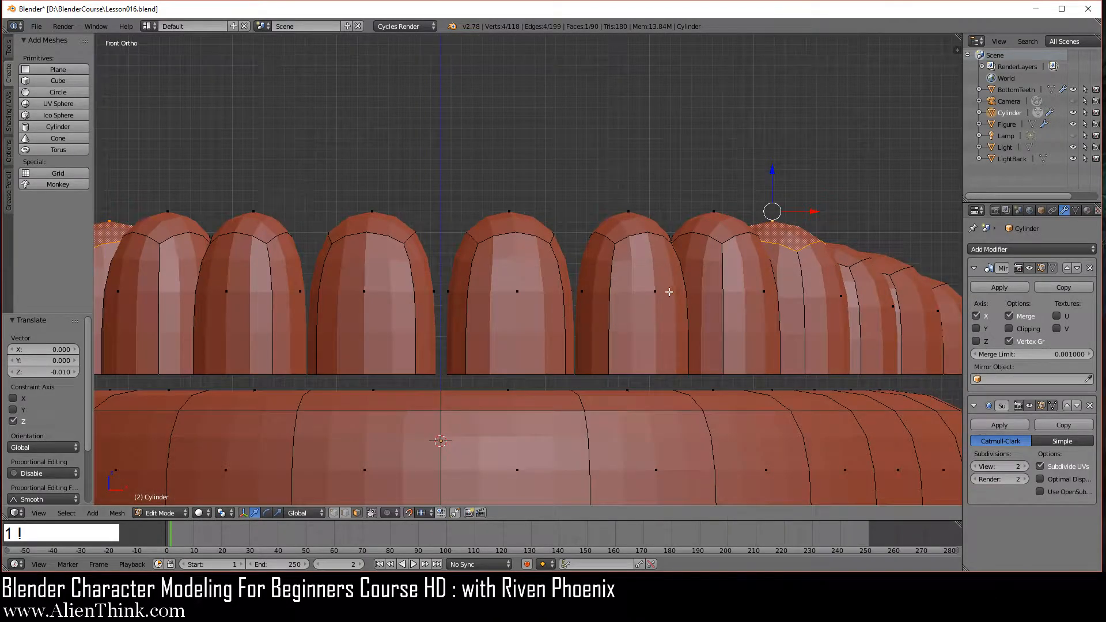
pyautogui.rightClick(514, 220)
pyautogui.moveTo(512, 163); pyautogui.dragTo(509, 155)
# Add one centred horizontal loop cut to each of the two front teeth nearest the mirror seam
pyautogui.scroll(-3, 634, 293)
pyautogui.moveTo(631, 285); pyautogui.dragTo(565, 308, button='middle')
pyautogui.hotkey('ctrl', 'r')
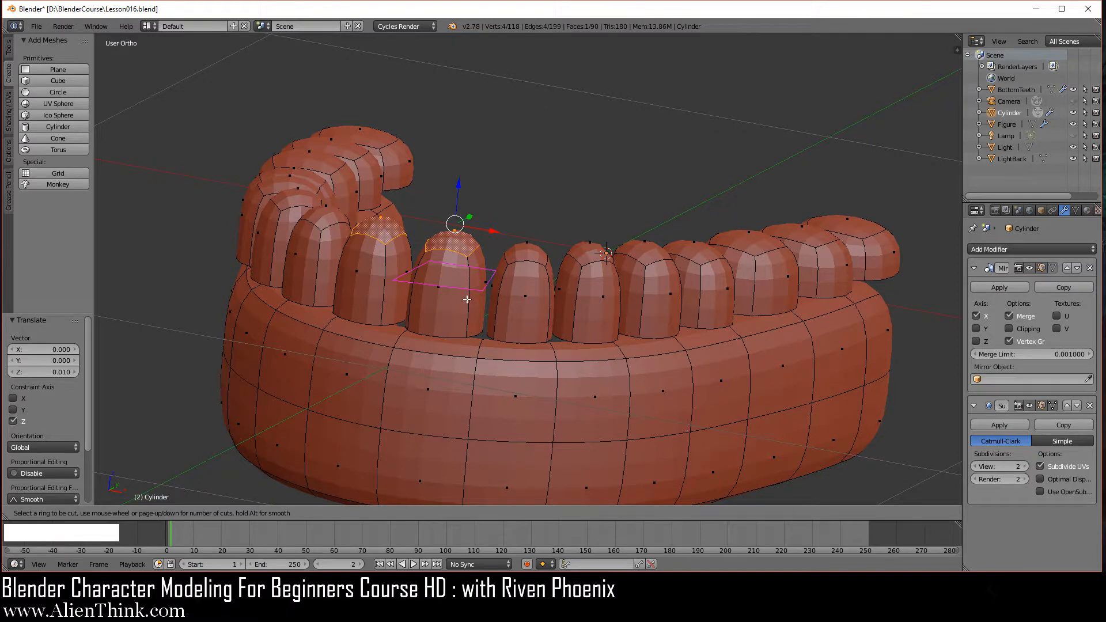
pyautogui.click(466, 298)
pyautogui.rightClick(461, 314)
pyautogui.hotkey('ctrl', 'r')
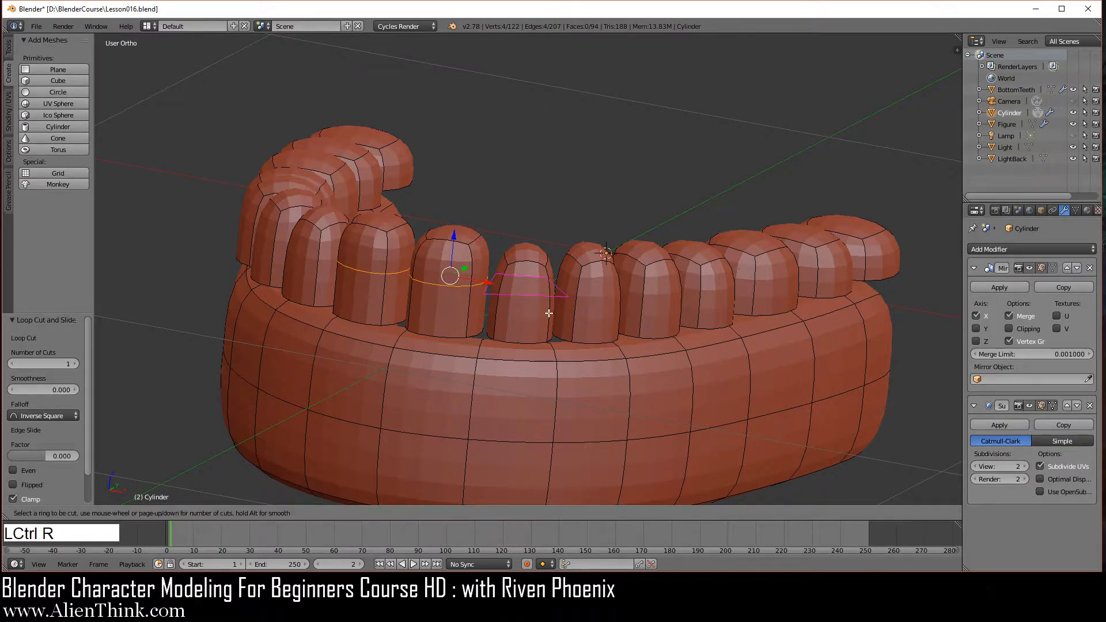
pyautogui.click(548, 313)
pyautogui.rightClick(546, 320)
# Add one centred horizontal loop cut to each of the third, fourth and fifth teeth from the mirror seam
pyautogui.hotkey('ctrl', 'r')
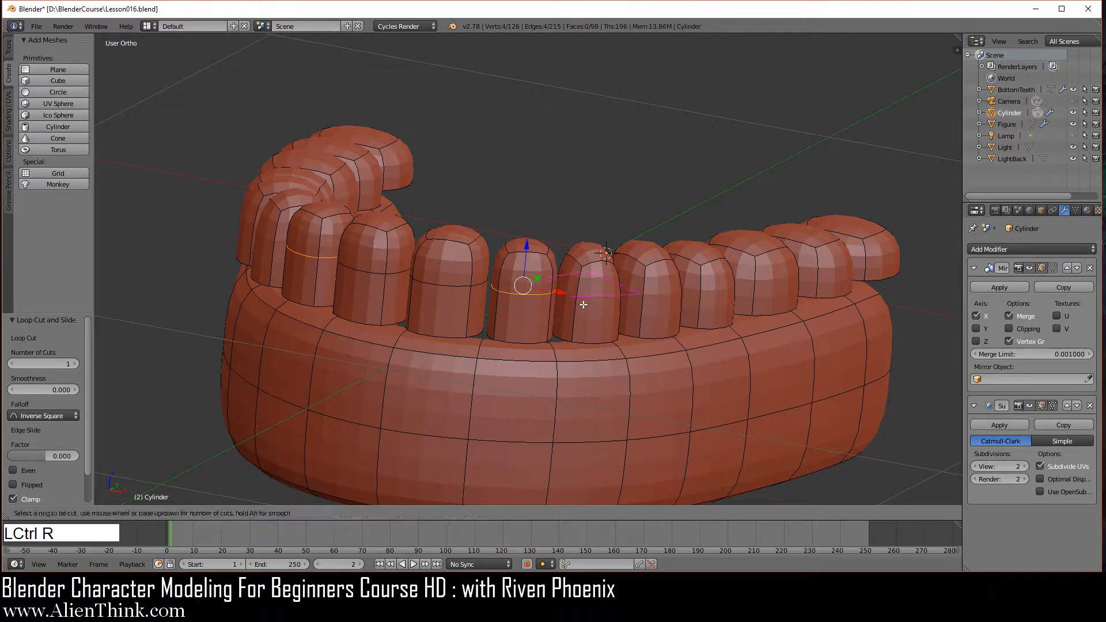
pyautogui.click(581, 305)
pyautogui.rightClick(645, 312)
pyautogui.hotkey('ctrl', 'r')
pyautogui.click(646, 306)
pyautogui.rightClick(645, 305)
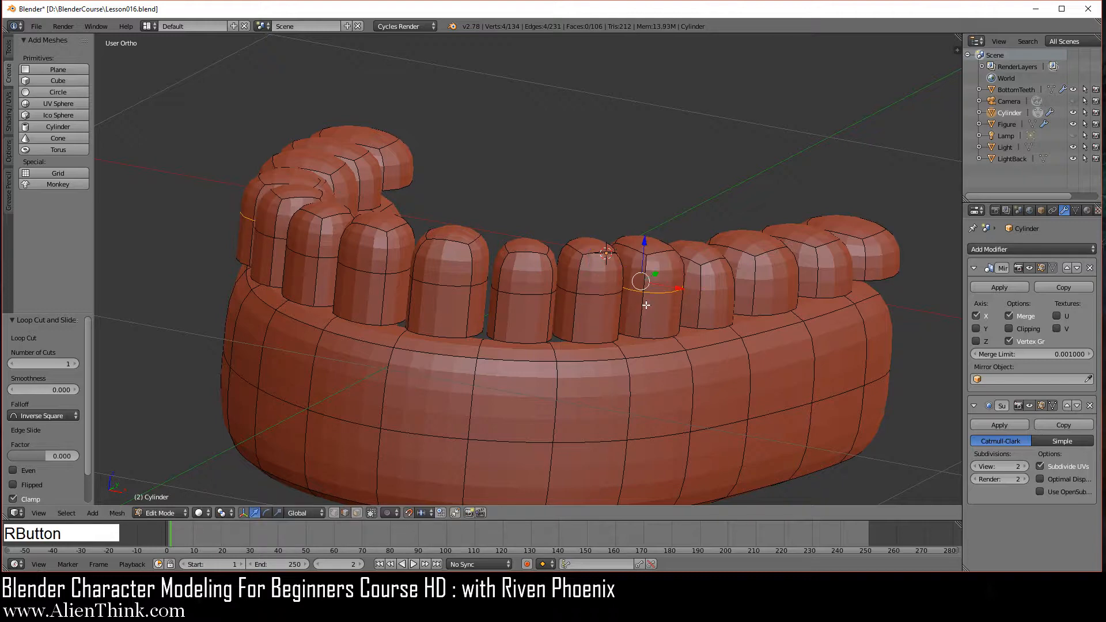
pyautogui.hotkey('ctrl', 'r')
pyautogui.click(696, 303)
# Add one horizontal loop cut to each of the three rearmost teeth, and deselect everything
pyautogui.hotkey('ctrl', 'r')
pyautogui.click(753, 291)
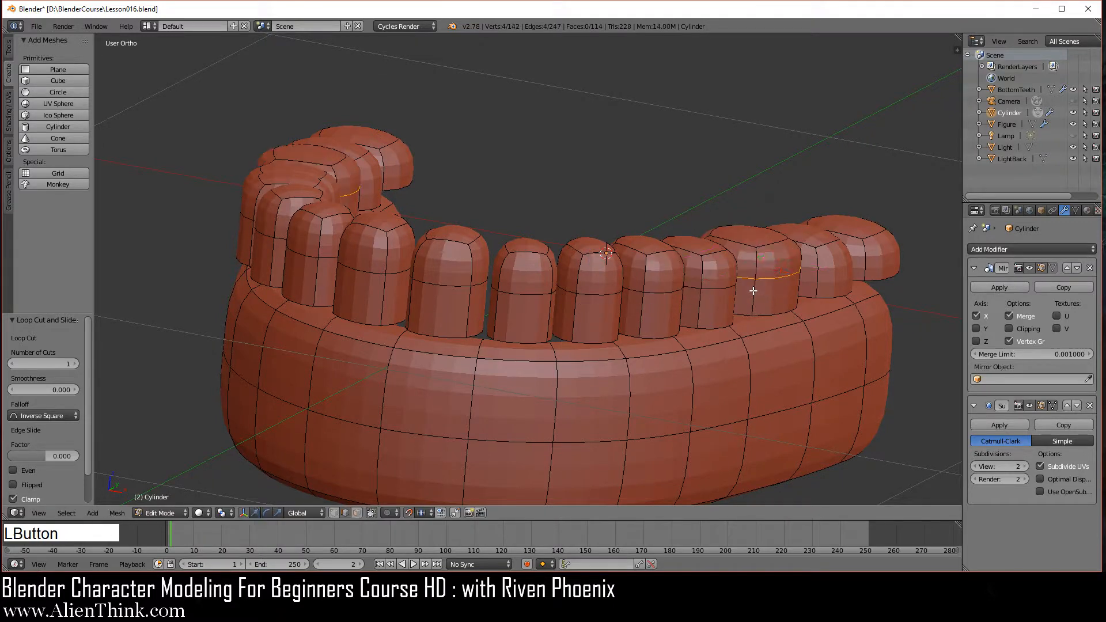
pyautogui.hotkey('ctrl', 'space')
pyautogui.hotkey('ctrl', 'r')
pyautogui.doubleClick(821, 272)
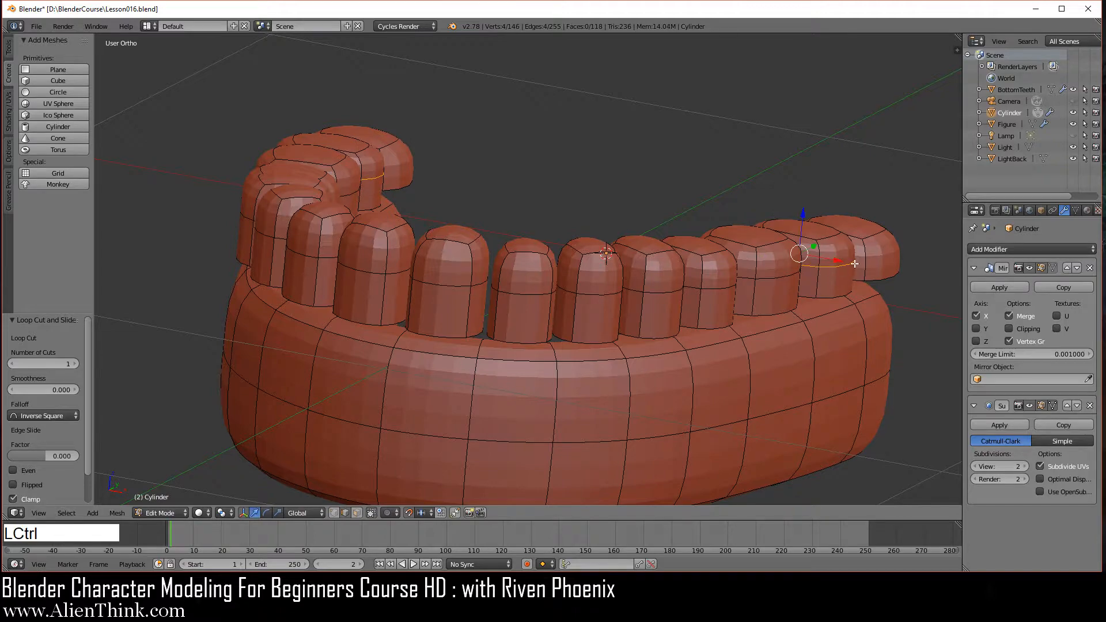
pyautogui.click(868, 259)
pyautogui.rightClick(858, 309)
pyautogui.press('a')
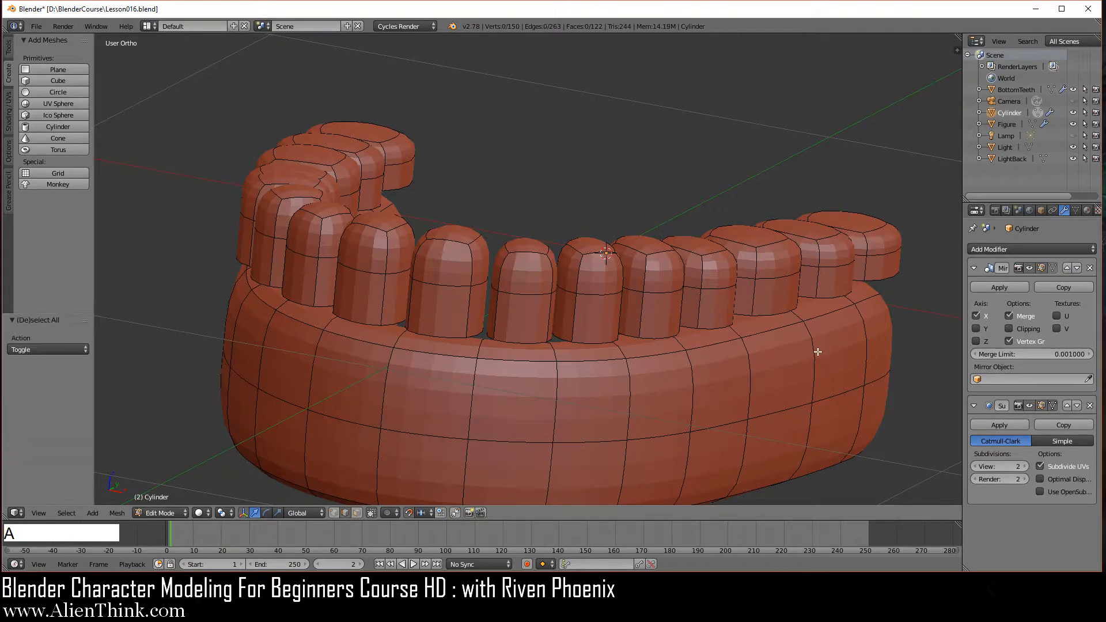
# Delete the gum base's full row of bottom faces and the row of lower inner-wall faces directly above it
pyautogui.moveTo(795, 334); pyautogui.dragTo(637, 292, button='middle')
pyautogui.moveTo(627, 383); pyautogui.dragTo(680, 279, button='middle')
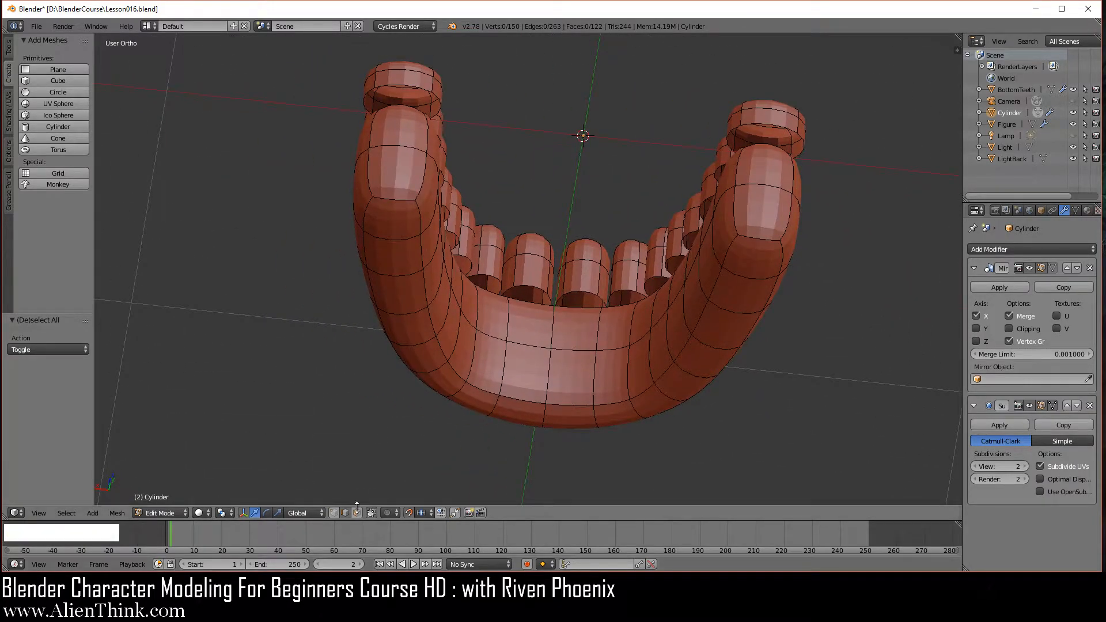
pyautogui.click(403, 473)
pyautogui.rightClick(399, 225)
pyautogui.moveTo(611, 349); pyautogui.dragTo(609, 302, button='middle')
pyautogui.keyDown('shift'); pyautogui.rightClick(391, 239); pyautogui.keyUp('shift')
pyautogui.keyDown('shift'); pyautogui.rightClick(390, 272); pyautogui.keyUp('shift')
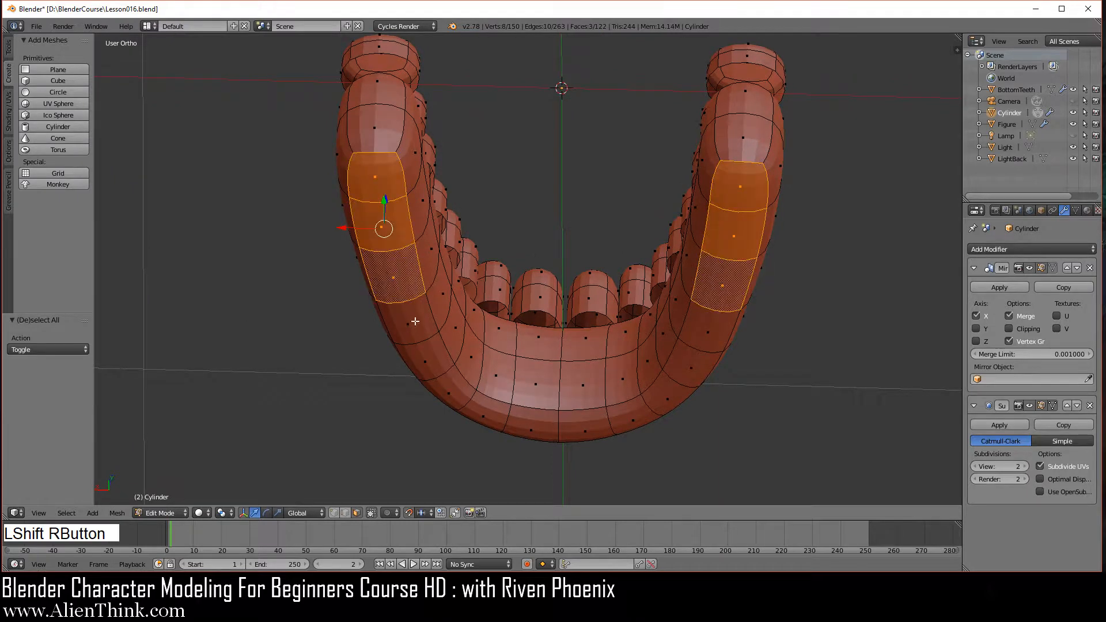
pyautogui.keyDown('shift'); pyautogui.rightClick(414, 321); pyautogui.keyUp('shift')
pyautogui.keyDown('shift'); pyautogui.rightClick(433, 354); pyautogui.keyUp('shift')
pyautogui.keyDown('shift'); pyautogui.rightClick(458, 390); pyautogui.keyUp('shift')
pyautogui.keyDown('shift'); pyautogui.rightClick(488, 413); pyautogui.keyUp('shift')
pyautogui.keyDown('shift'); pyautogui.rightClick(543, 425); pyautogui.keyUp('shift')
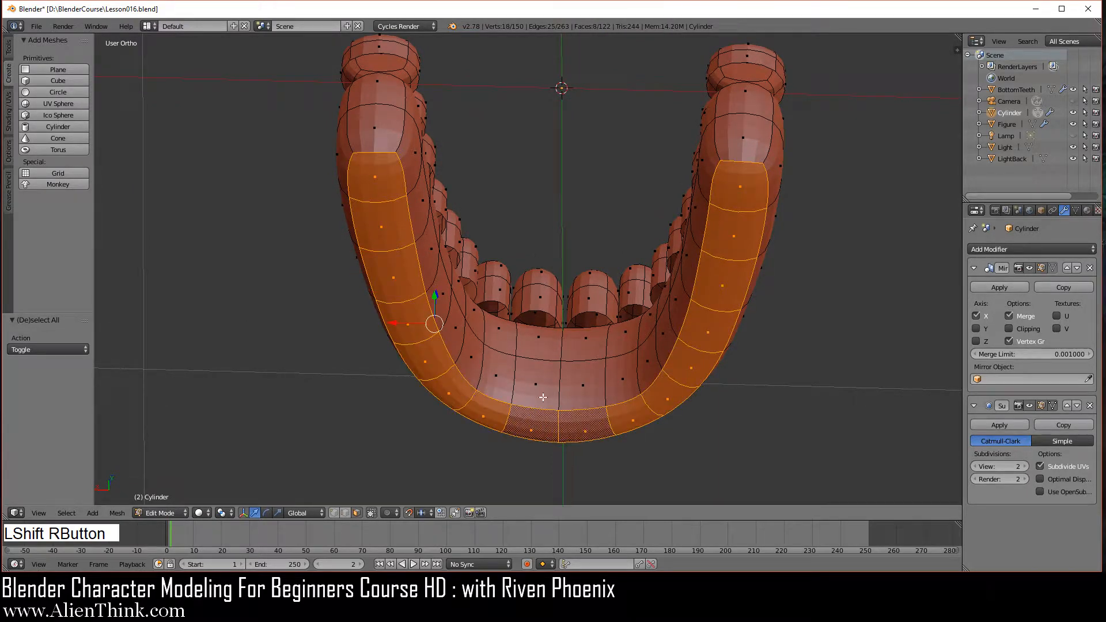
pyautogui.moveTo(543, 397); pyautogui.dragTo(489, 396, button='middle')
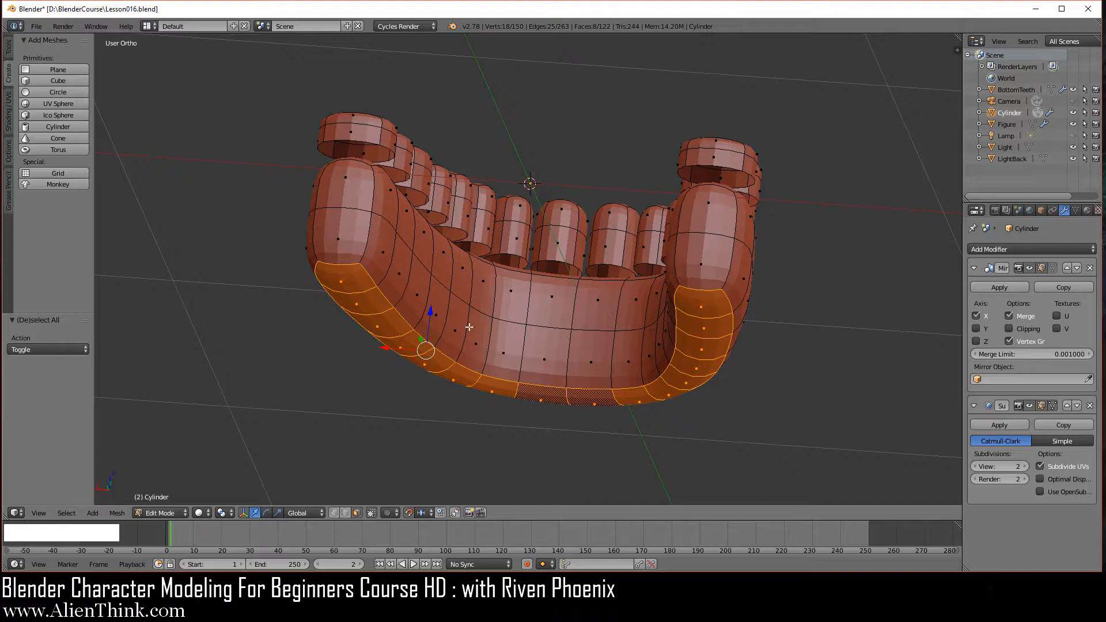
pyautogui.keyDown('shift'); pyautogui.rightClick(540, 360); pyautogui.keyUp('shift')
pyautogui.keyDown('shift'); pyautogui.rightClick(504, 345); pyautogui.keyUp('shift')
pyautogui.keyDown('shift'); pyautogui.rightClick(473, 339); pyautogui.keyUp('shift')
pyautogui.keyDown('shift'); pyautogui.rightClick(453, 328); pyautogui.keyUp('shift')
pyautogui.keyDown('shift'); pyautogui.rightClick(426, 314); pyautogui.keyUp('shift')
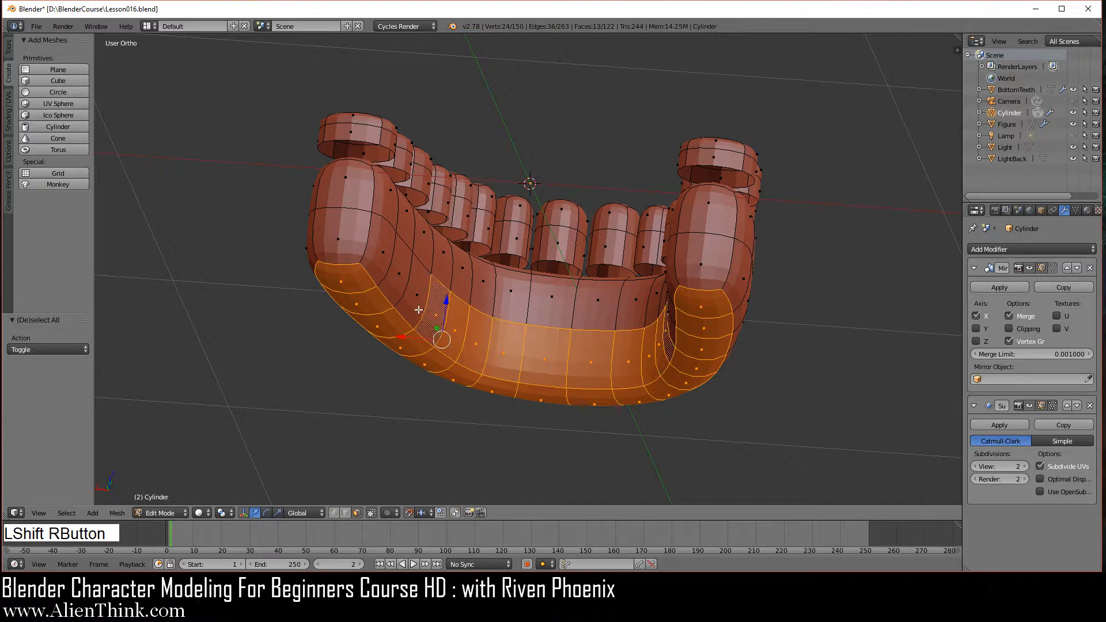
pyautogui.keyDown('shift'); pyautogui.rightClick(411, 295); pyautogui.keyUp('shift')
pyautogui.keyDown('shift'); pyautogui.rightClick(397, 280); pyautogui.keyUp('shift')
pyautogui.keyDown('shift'); pyautogui.rightClick(389, 272); pyautogui.keyUp('shift')
pyautogui.keyDown('shift'); pyautogui.rightClick(385, 267); pyautogui.keyUp('shift')
pyautogui.keyDown('shift'); pyautogui.rightClick(398, 282); pyautogui.keyUp('shift')
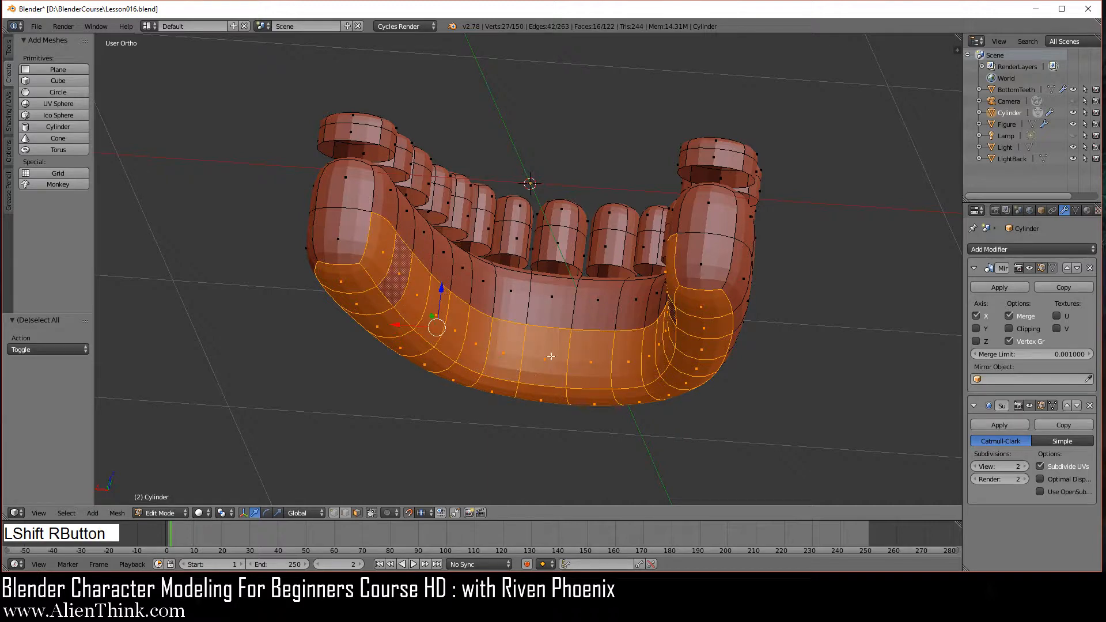
pyautogui.moveTo(609, 387); pyautogui.dragTo(587, 355, button='middle')
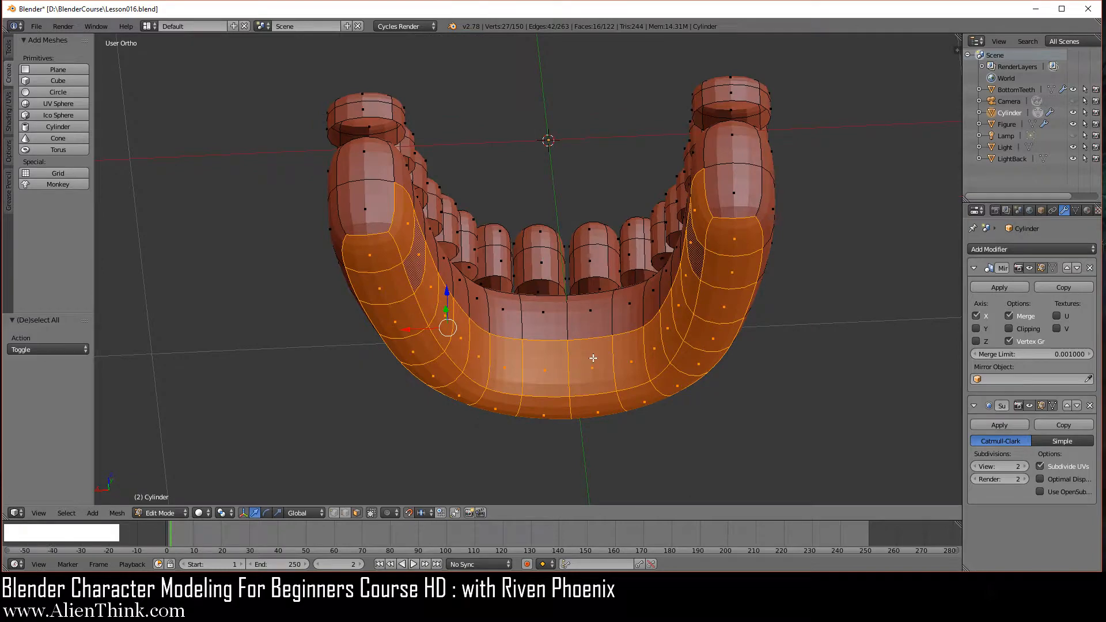
pyautogui.press('x')
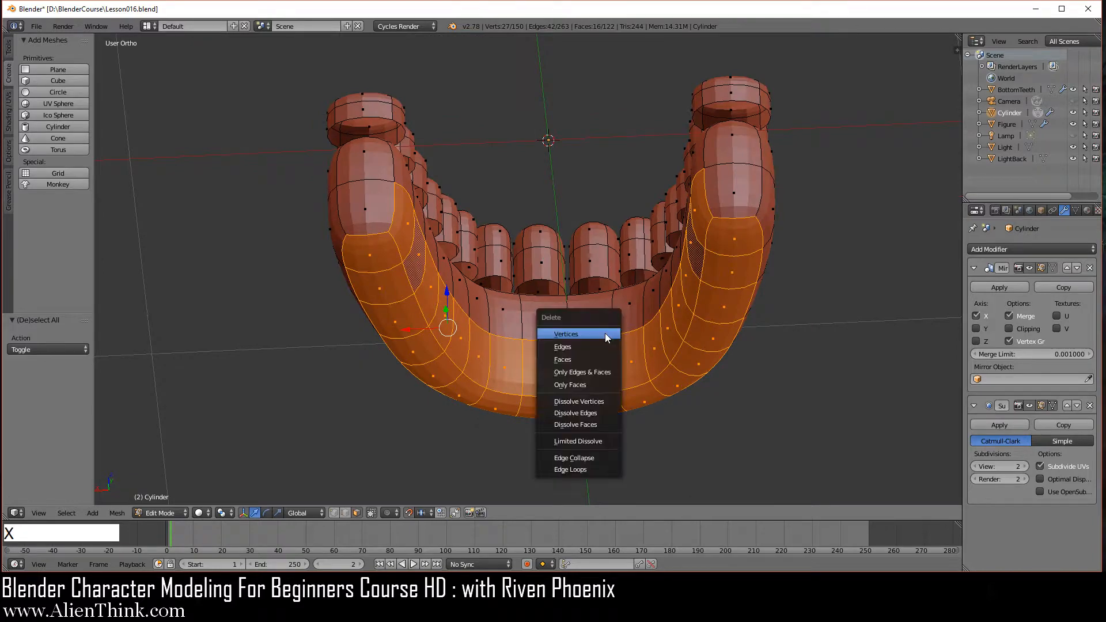
pyautogui.click(577, 358)
# Select the lower edge of the front inner wall beside the mirror seam, and enable Clipping on the Mirror modifier
pyautogui.moveTo(511, 372); pyautogui.dragTo(426, 309, button='middle')
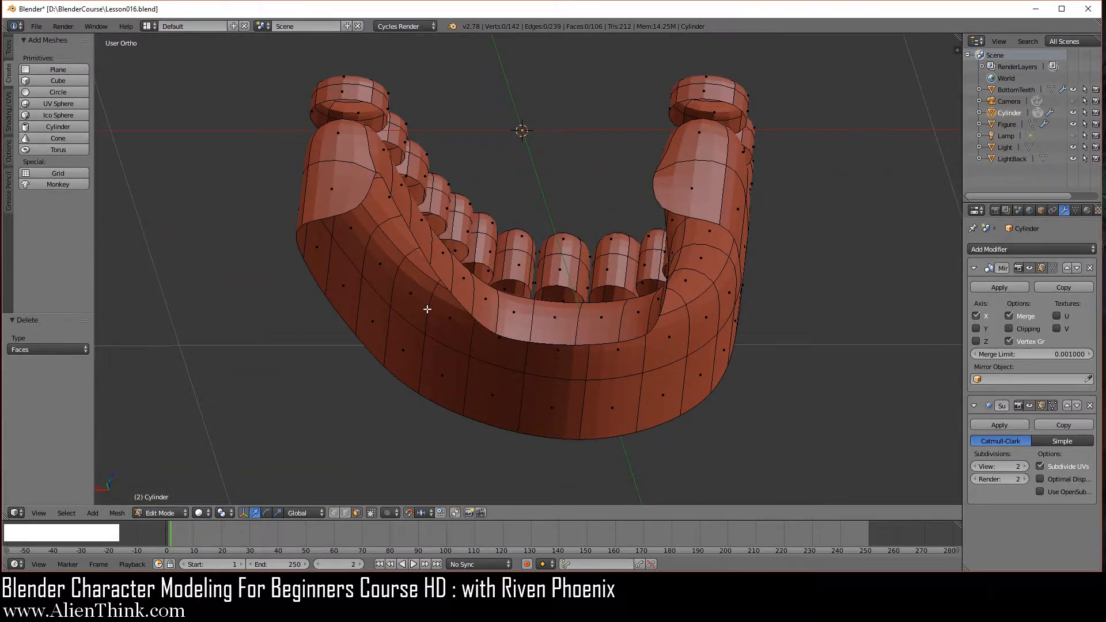
pyautogui.click(344, 513)
pyautogui.scroll(2, 579, 441)
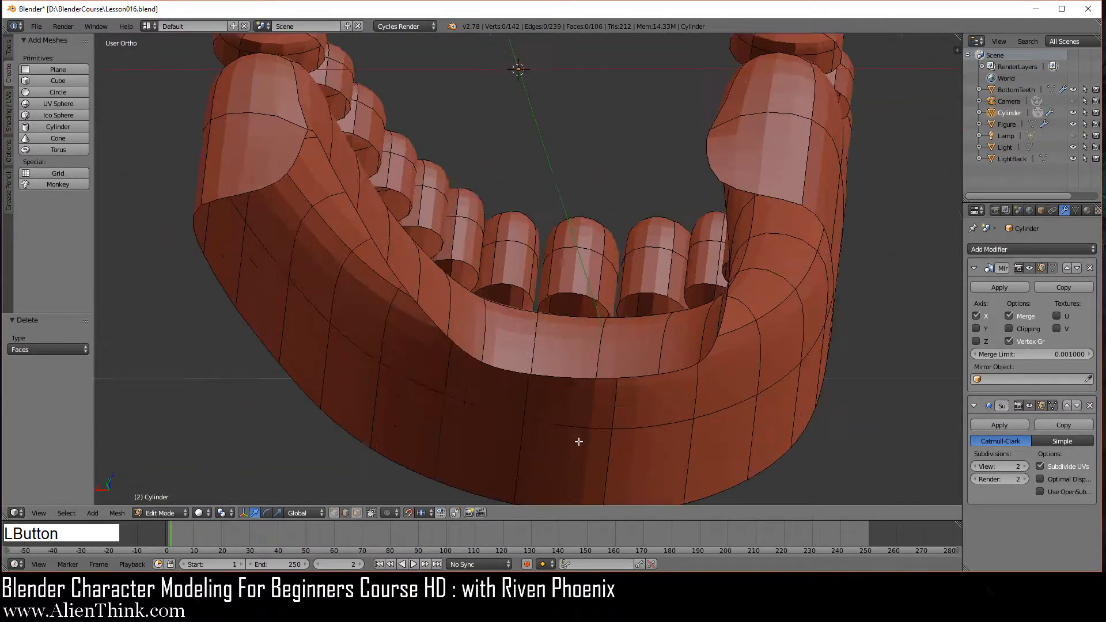
pyautogui.rightClick(571, 373)
pyautogui.moveTo(605, 452); pyautogui.dragTo(759, 445, button='middle')
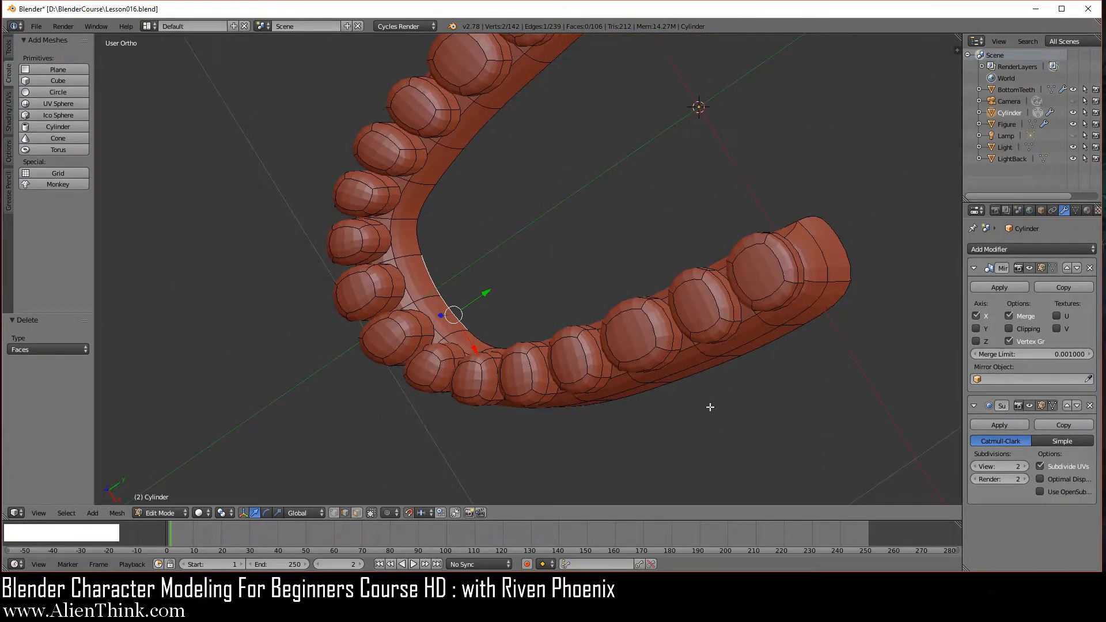
pyautogui.press('KP_7')
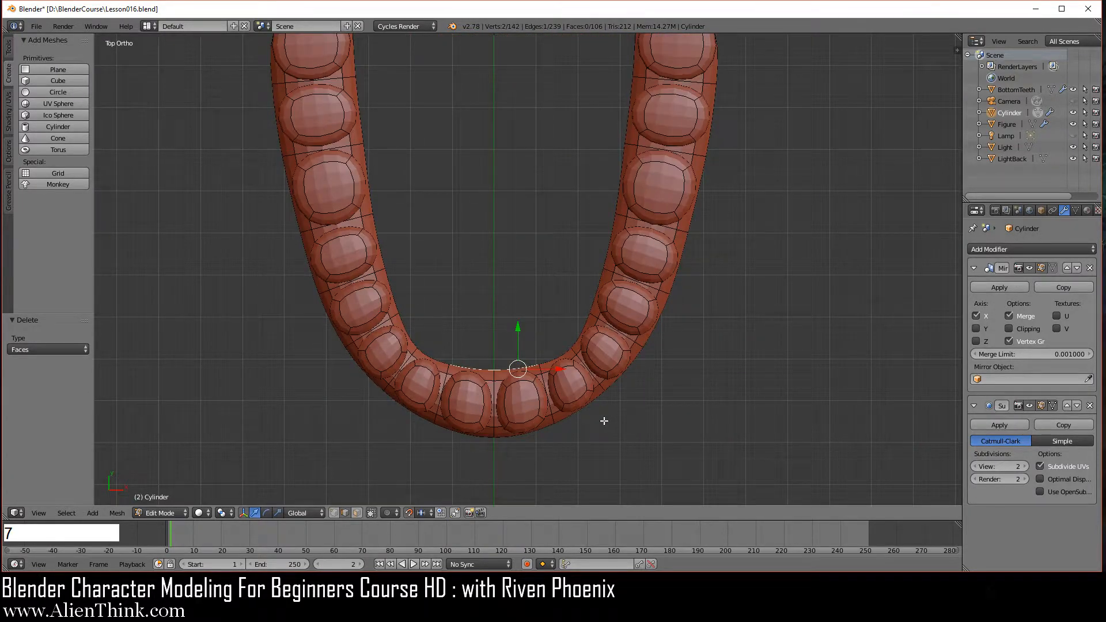
pyautogui.click(1008, 328)
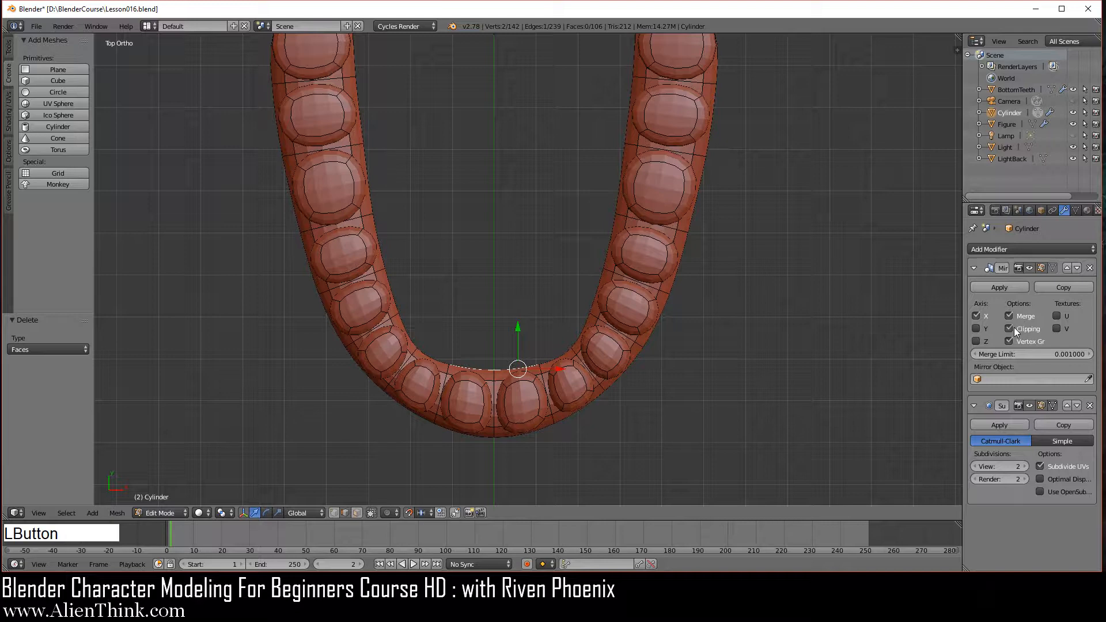
# In the top view, extrude the selected edge backwards 0.900 along Y to form a central floor strip
pyautogui.scroll(-2, 579, 352)
pyautogui.moveTo(569, 349)
pyautogui.keyDown('shift'); pyautogui.mouseDown(button='middle')
pyautogui.moveTo(576, 373)
pyautogui.moveTo(576, 353)
pyautogui.mouseUp(button='middle'); pyautogui.keyUp('shift')
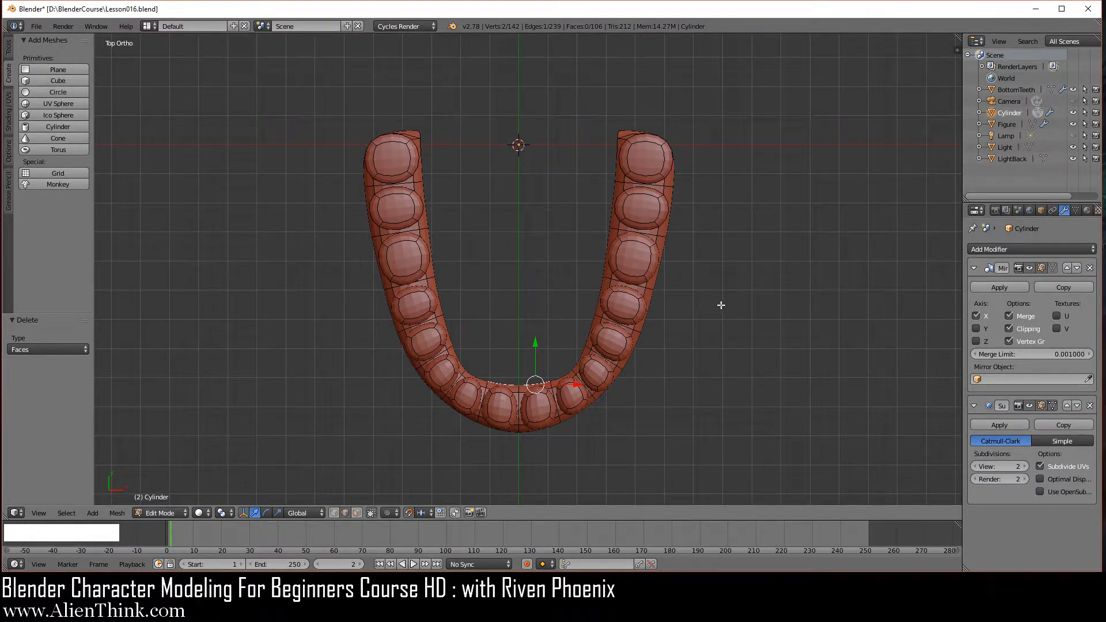
pyautogui.press('e')
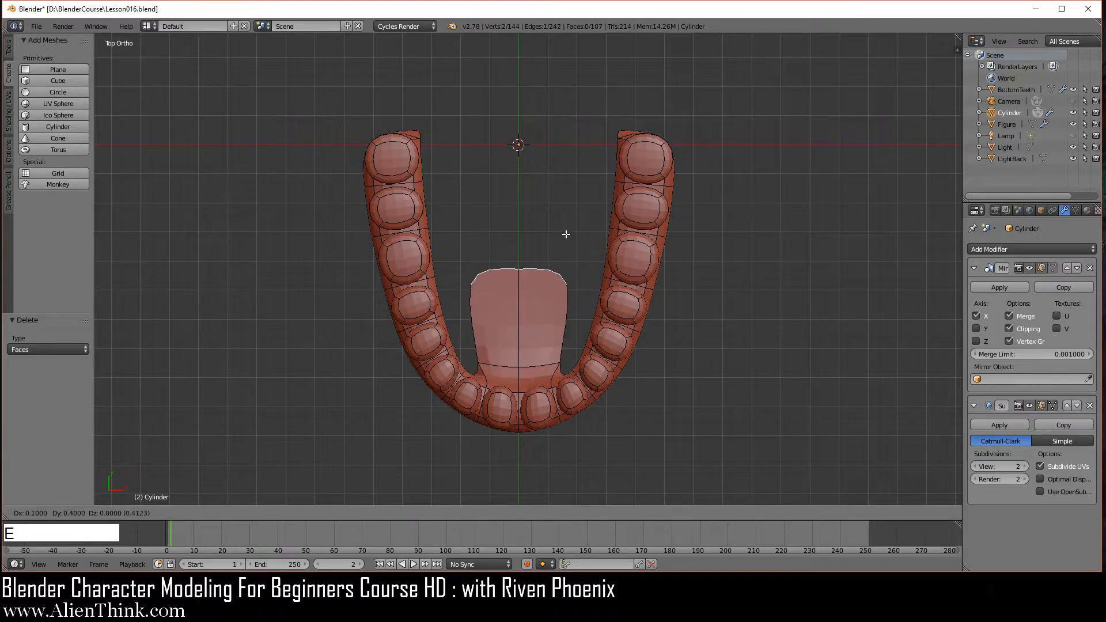
pyautogui.rightClick(608, 227)
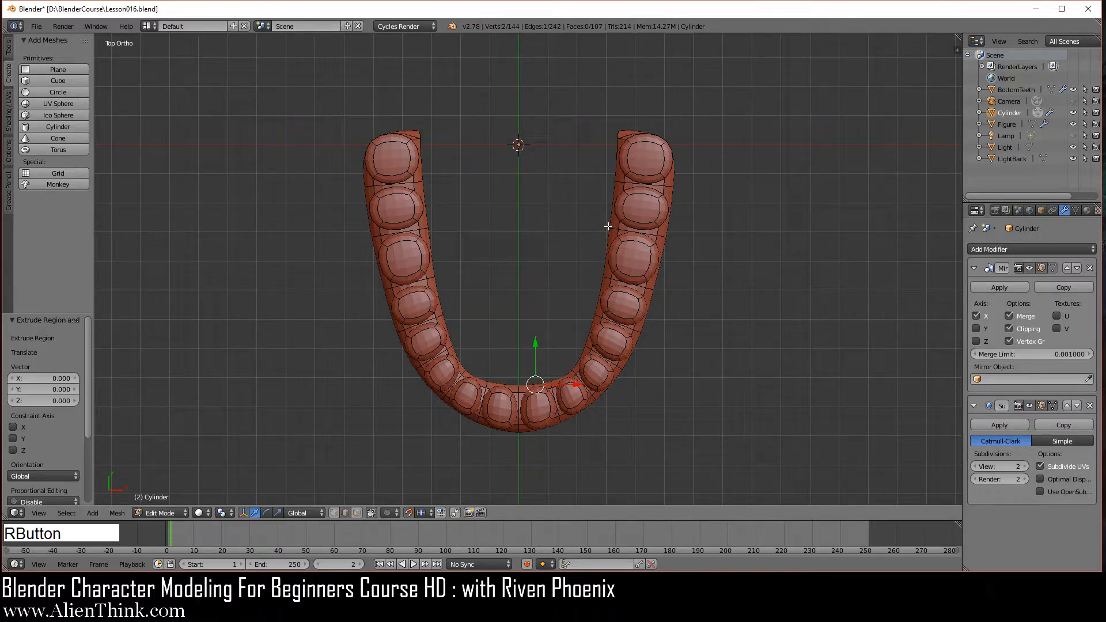
pyautogui.click(535, 348)
pyautogui.moveTo(535, 347); pyautogui.dragTo(544, 107)
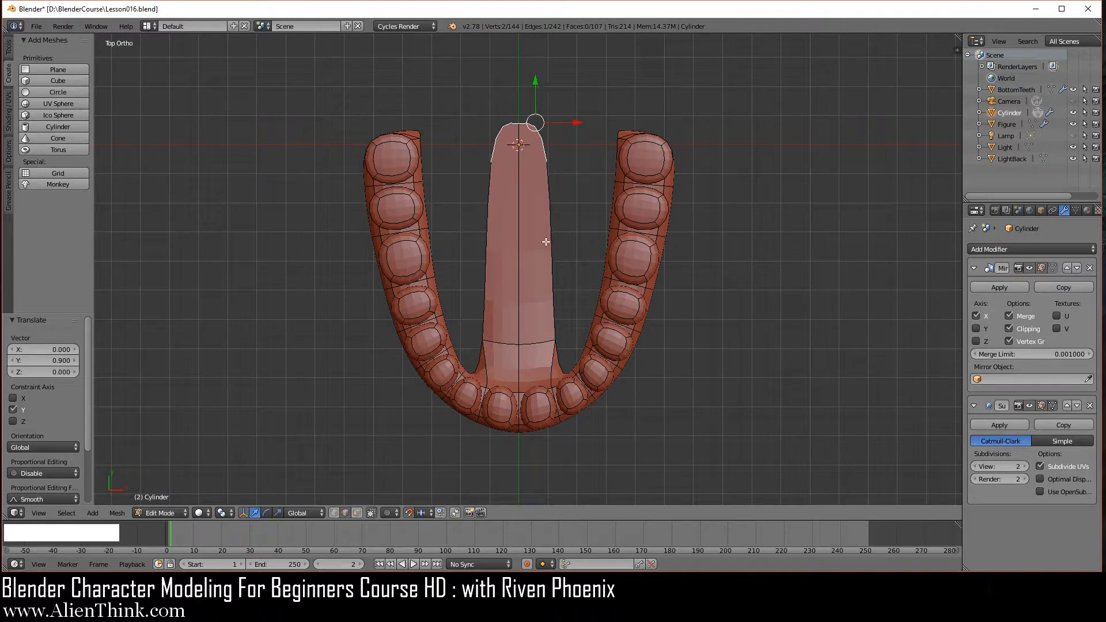
# Add seven evenly spaced loop cuts across the central floor strip
pyautogui.scroll(2, 567, 269)
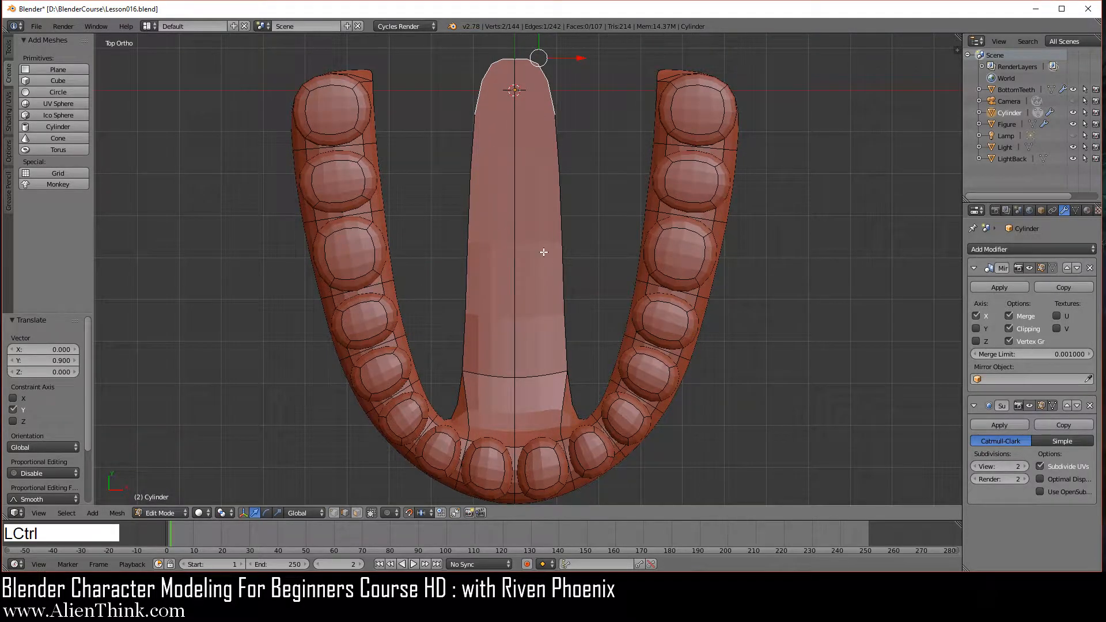
pyautogui.hotkey('ctrl', 'r')
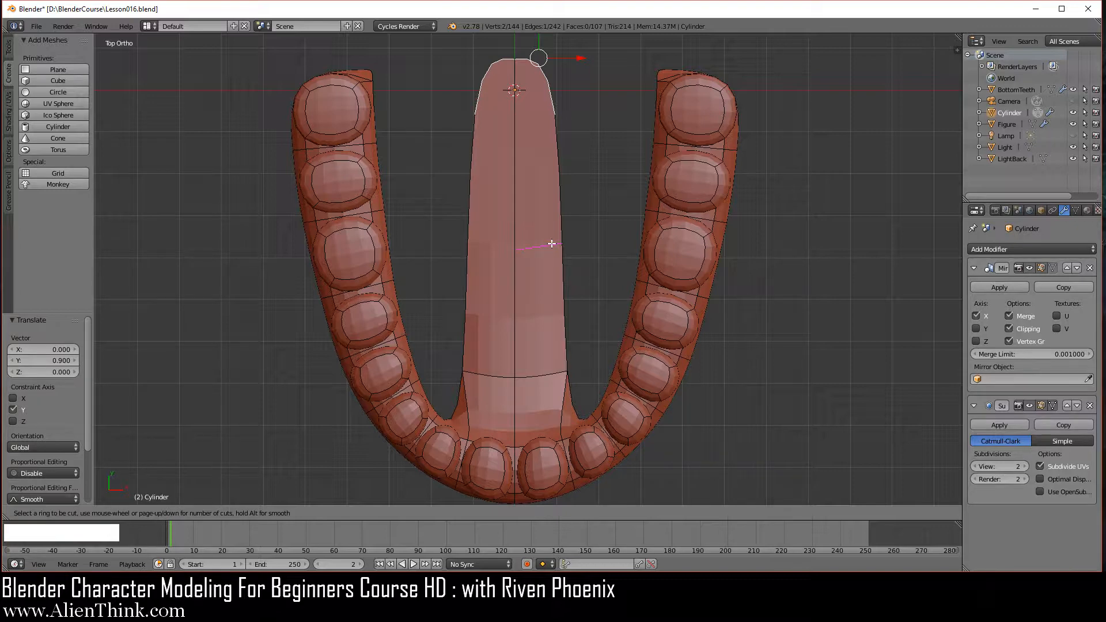
pyautogui.scroll(1, 551, 243)
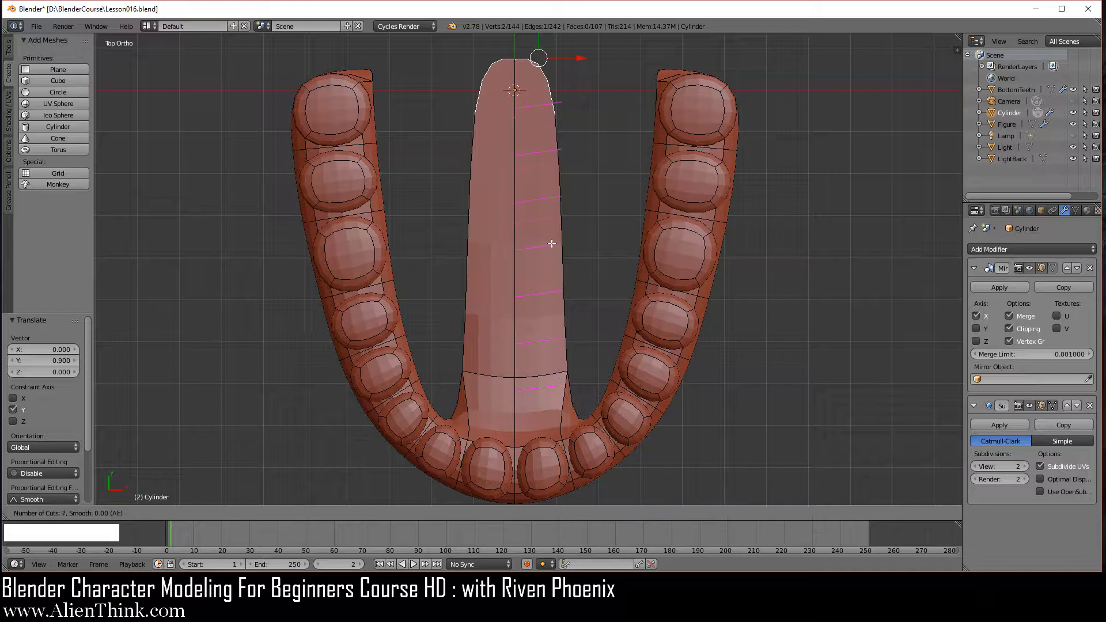
pyautogui.click(551, 244)
pyautogui.rightClick(545, 245)
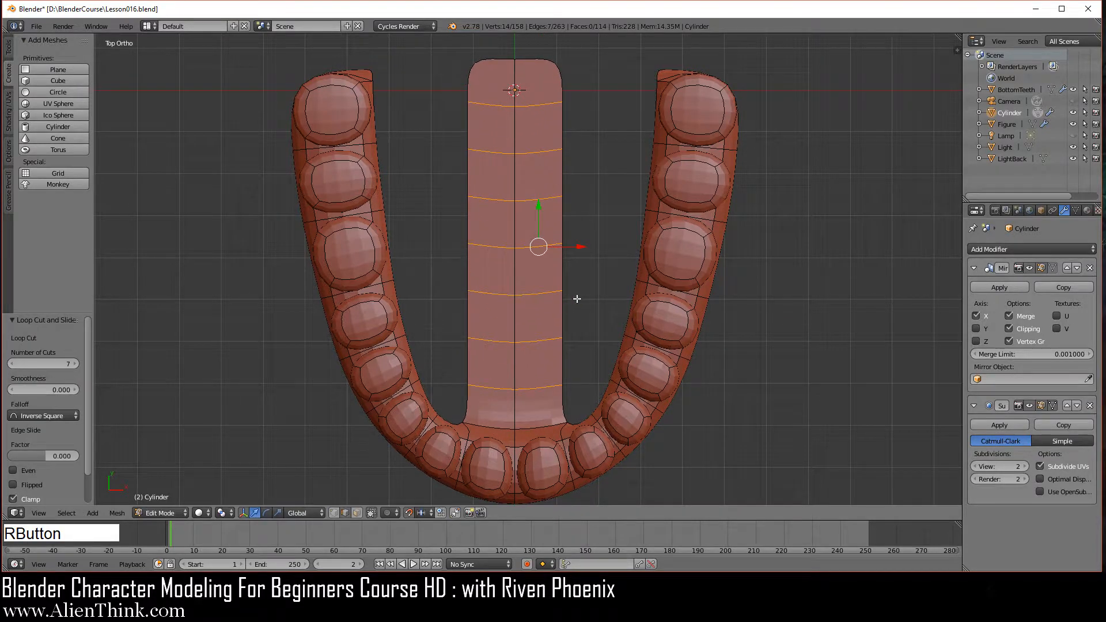
# Create a face joining the rearmost side edge of the central strip to the rearmost lower edge of the gum's inner wall
pyautogui.scroll(-1, 536, 342)
pyautogui.moveTo(536, 342); pyautogui.dragTo(605, 340, button='middle')
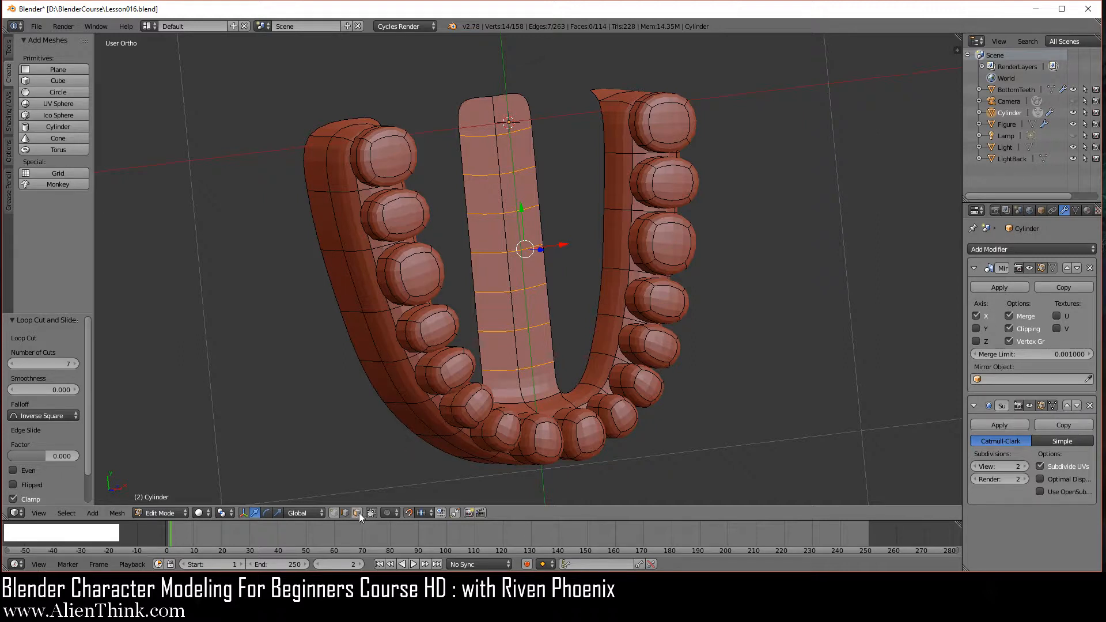
pyautogui.rightClick(606, 139)
pyautogui.keyDown('shift'); pyautogui.rightClick(542, 118); pyautogui.keyUp('shift')
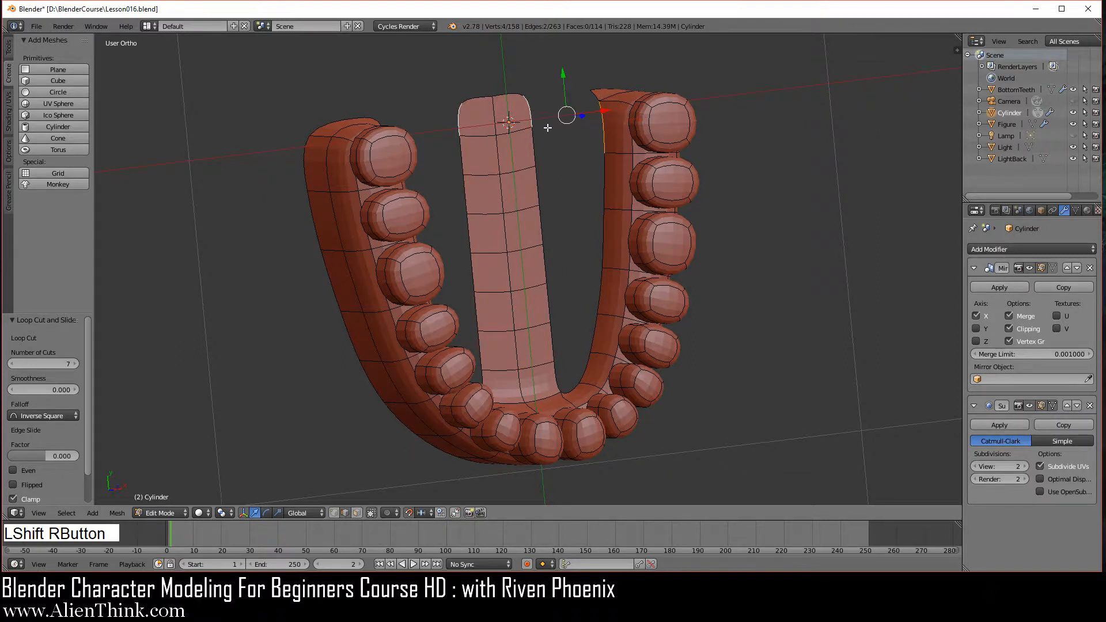
pyautogui.press('f')
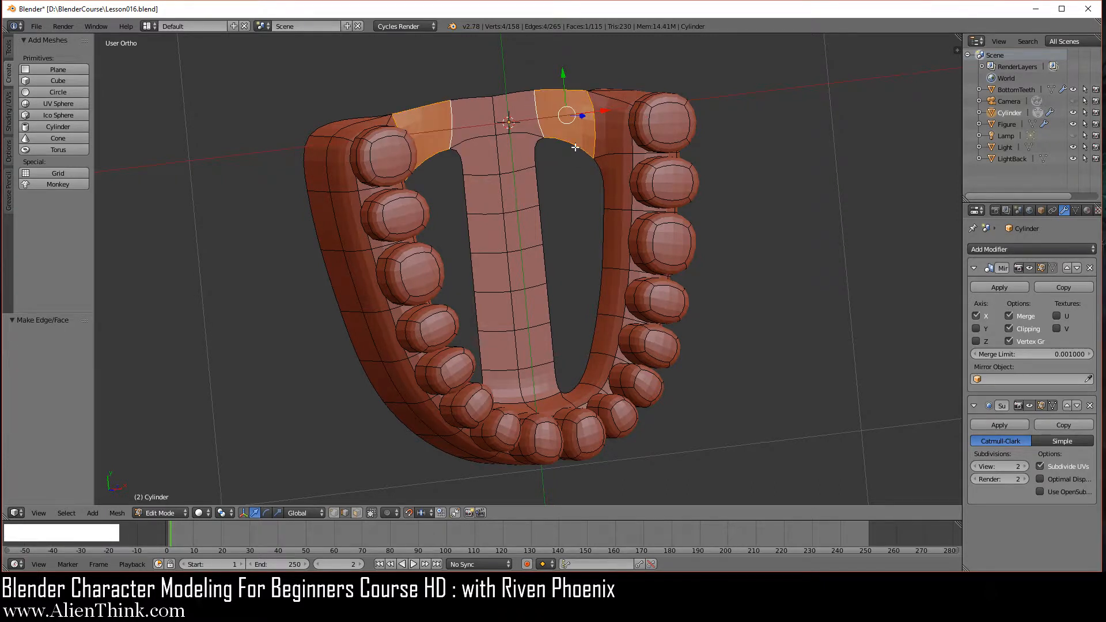
# Fill the remaining gap between the central strip and the inner gum wall with faces up to the front, and deselect everything
pyautogui.rightClick(575, 147)
pyautogui.scroll(1, 609, 219)
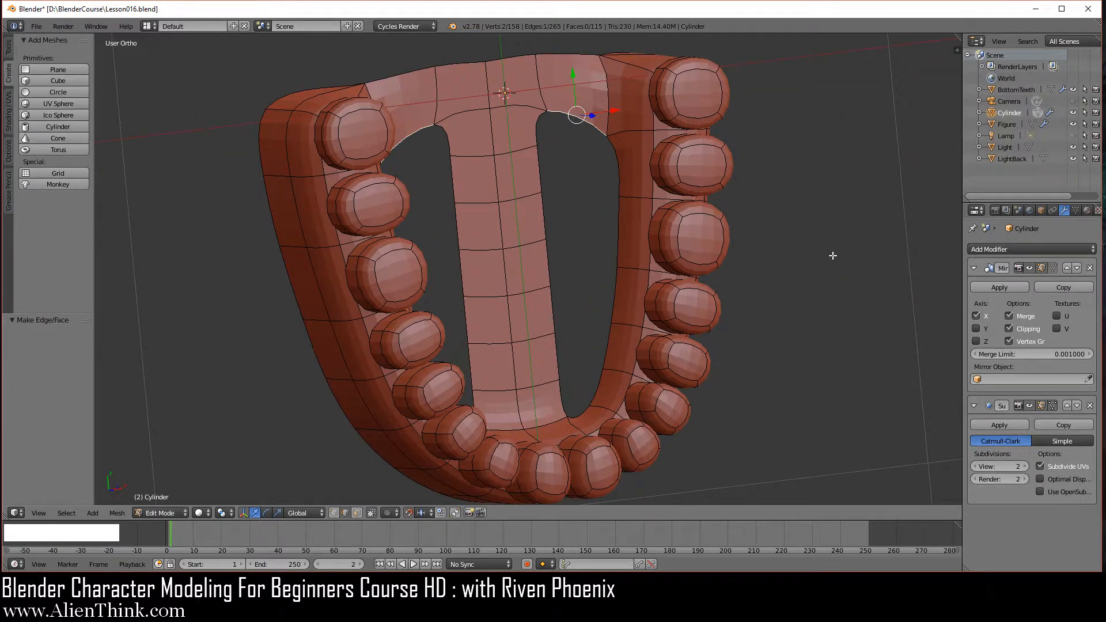
pyautogui.press('f')
pyautogui.press('f')
pyautogui.press('f')
pyautogui.press('f')
pyautogui.press('f')
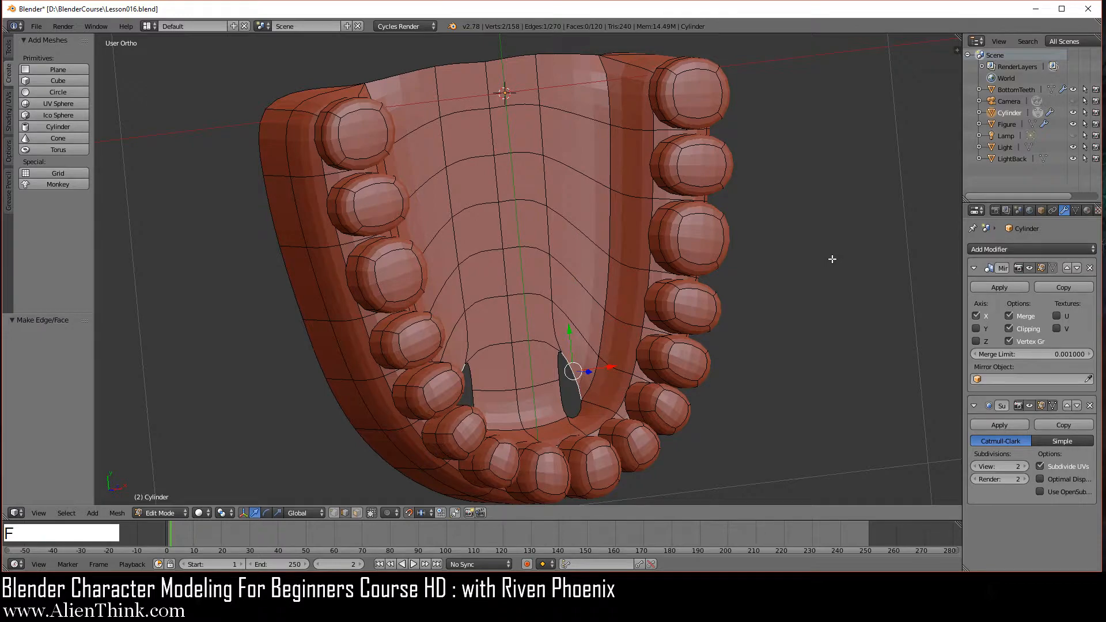
pyautogui.press('f')
pyautogui.press('a')
# Add one centred loop cut running along the upper gum wall around the whole arch
pyautogui.moveTo(621, 353); pyautogui.dragTo(415, 272, button='middle')
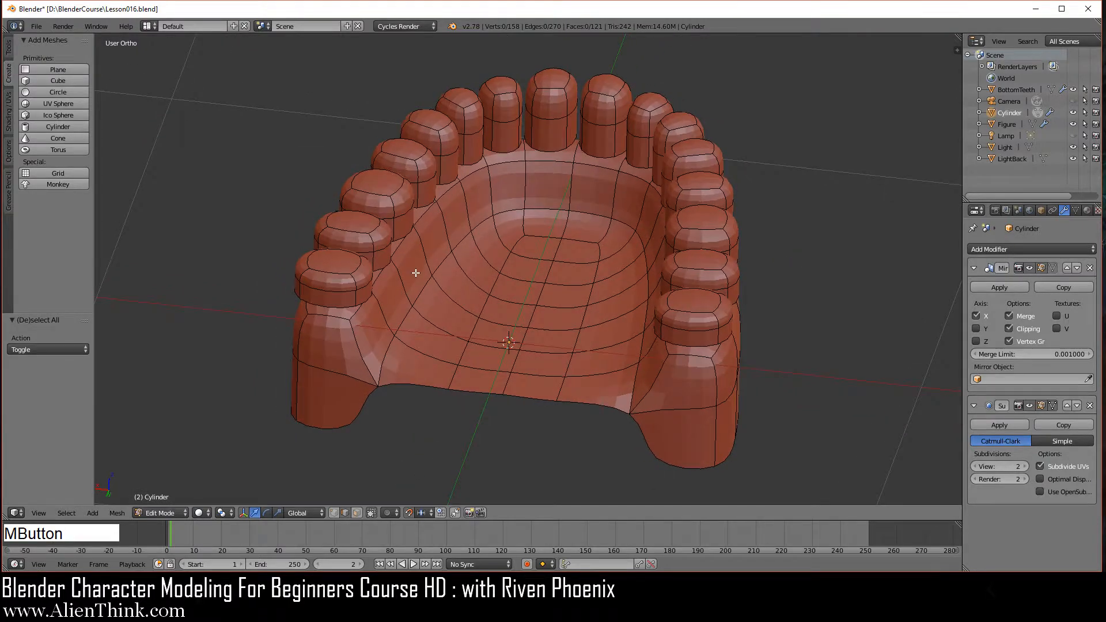
pyautogui.hotkey('ctrl', 'r')
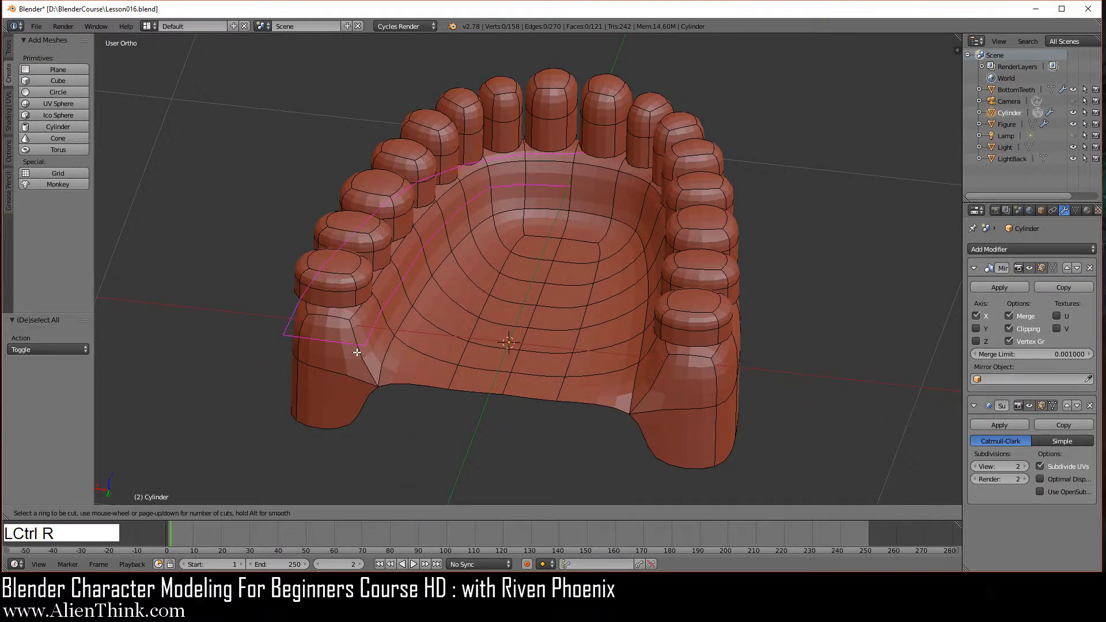
pyautogui.click(357, 352)
pyautogui.rightClick(357, 352)
# Select the lower front inner-wall face beside the seam and the three floor faces adjoining it
pyautogui.click(357, 512)
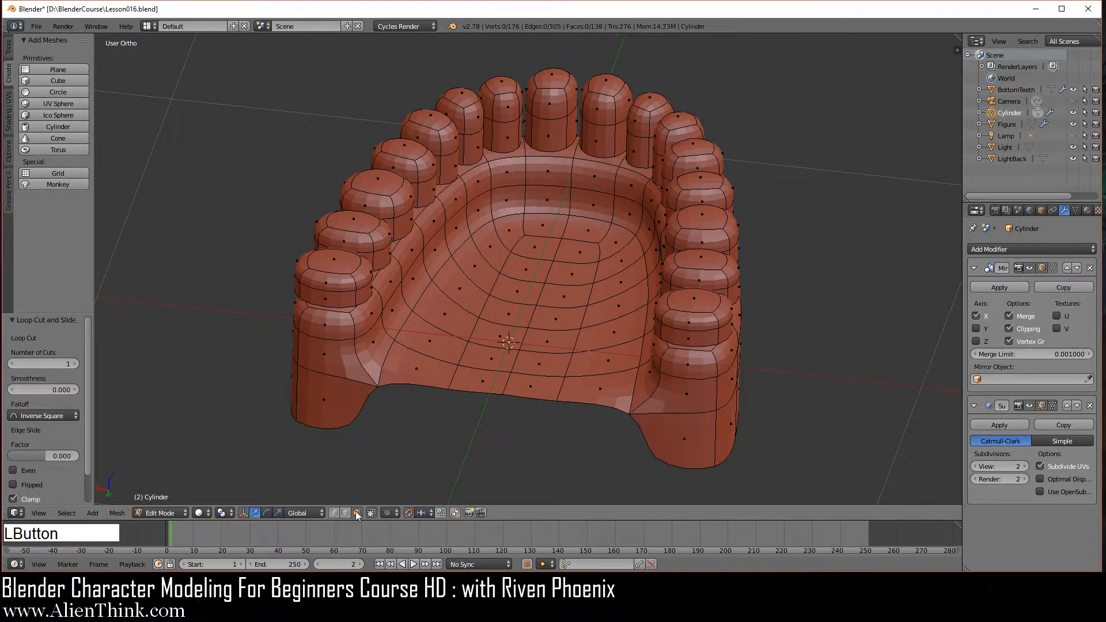
pyautogui.scroll(2, 630, 289)
pyautogui.rightClick(556, 188)
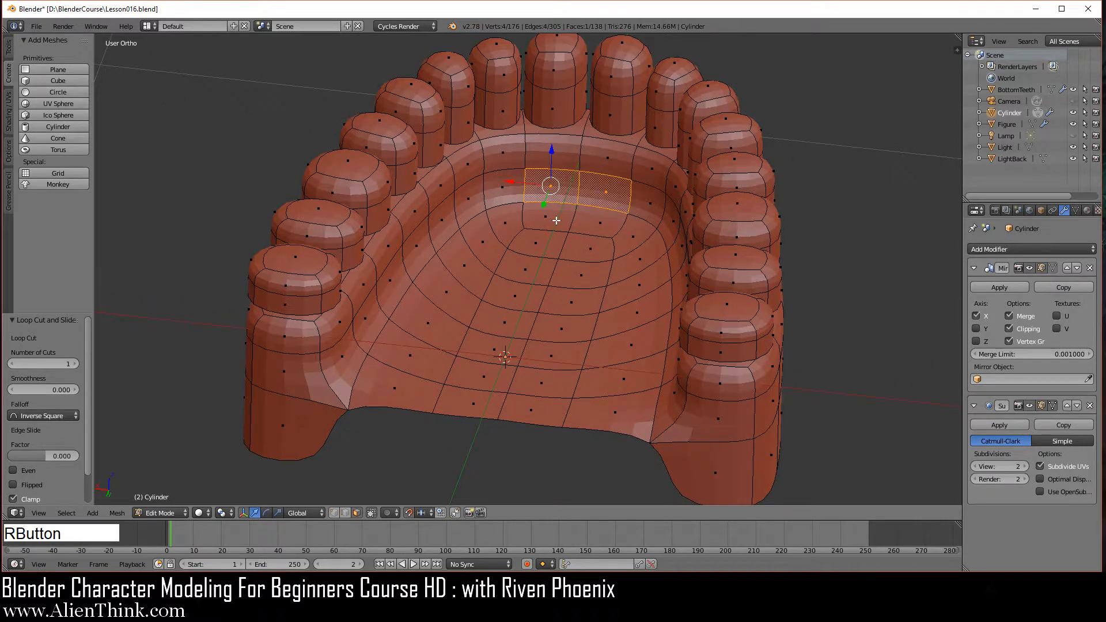
pyautogui.keyDown('shift'); pyautogui.rightClick(555, 220); pyautogui.keyUp('shift')
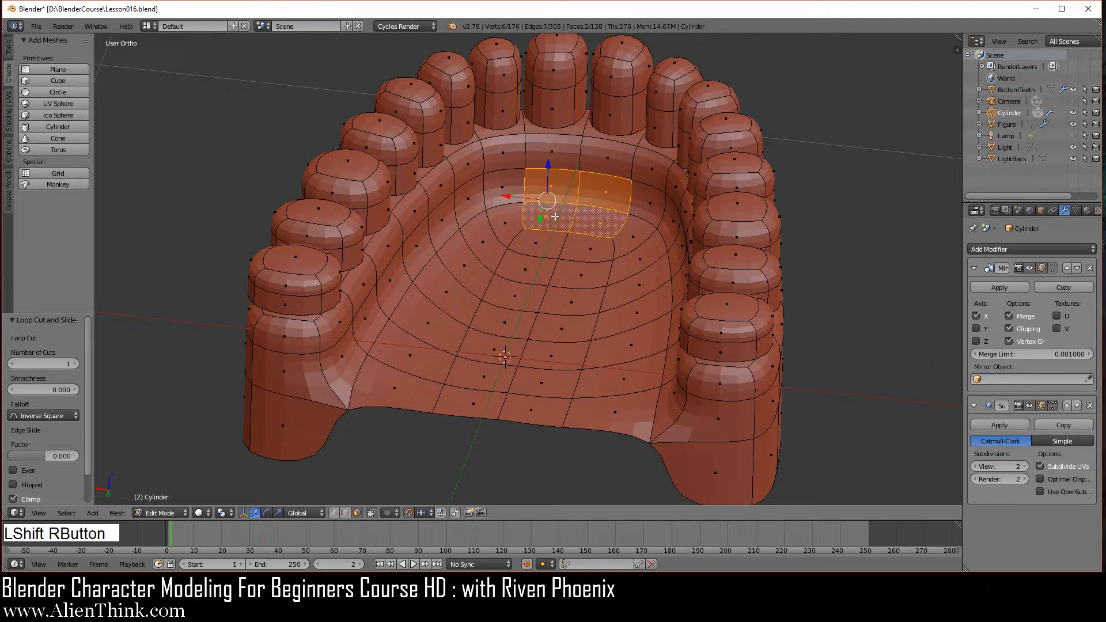
pyautogui.keyDown('shift'); pyautogui.rightClick(597, 250); pyautogui.keyUp('shift')
pyautogui.keyDown('shift'); pyautogui.rightClick(641, 238); pyautogui.keyUp('shift')
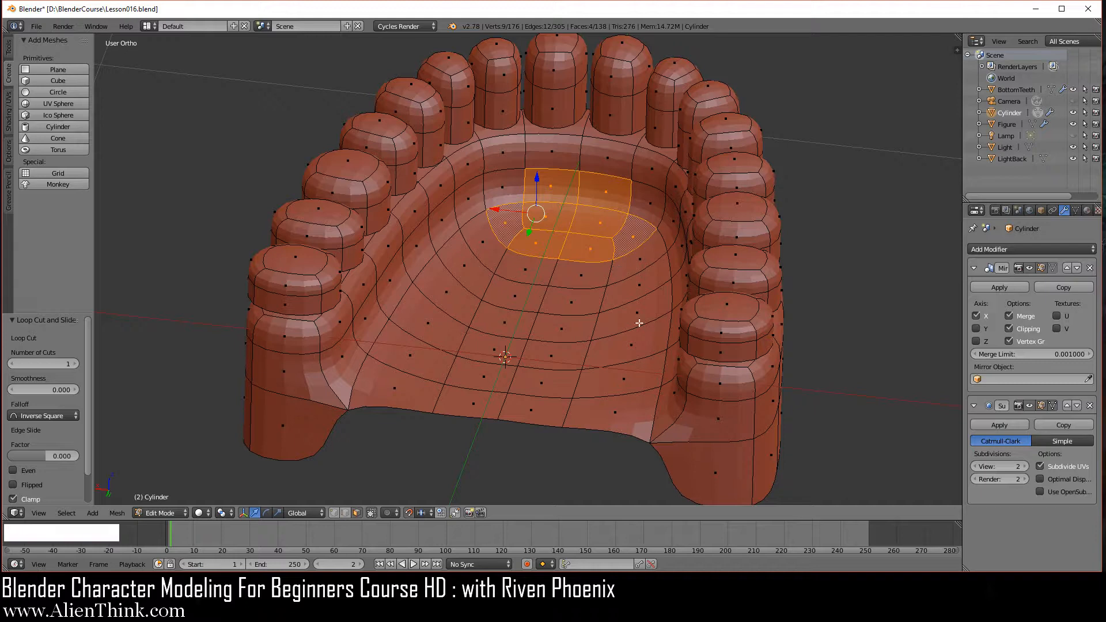
# Turn off the Mirror modifier's Edit Mode display and show the front of the gum base in the left view
pyautogui.click(1042, 268)
pyautogui.press('KP_3')
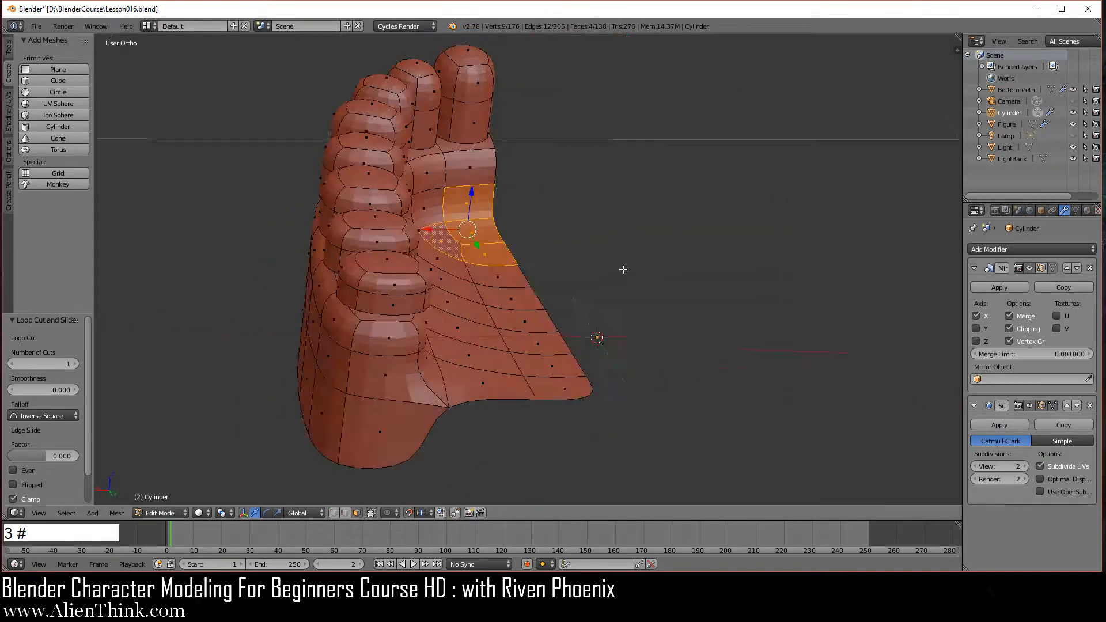
pyautogui.press('ctrl+KP_3')
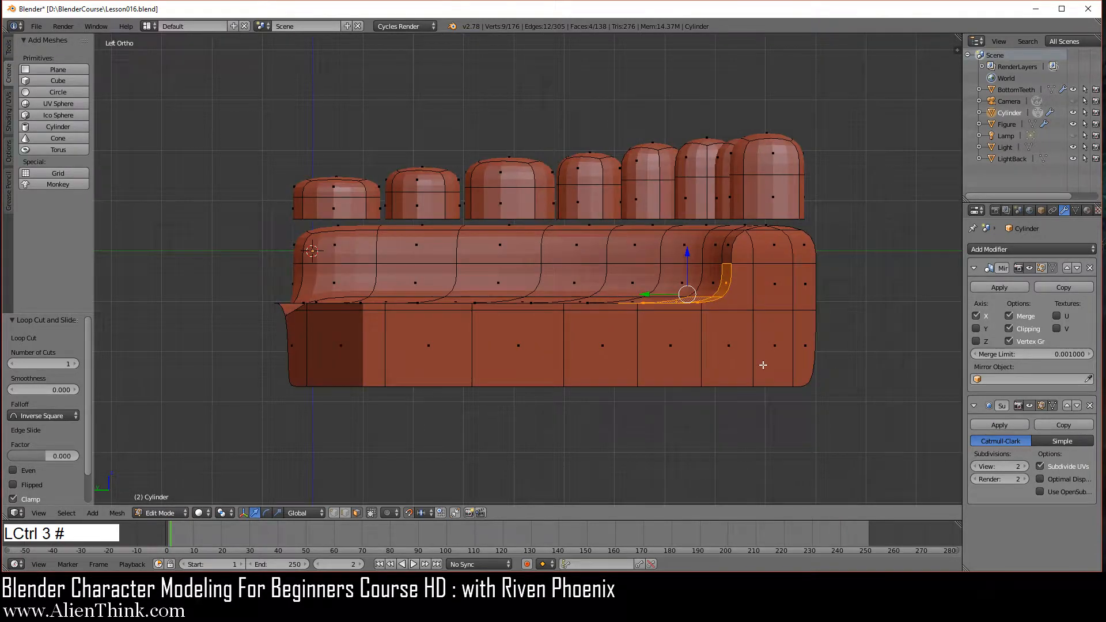
pyautogui.scroll(2, 772, 363)
pyautogui.keyDown('shift'); pyautogui.moveTo(773, 363); pyautogui.dragTo(681, 344, button='middle'); pyautogui.keyUp('shift')
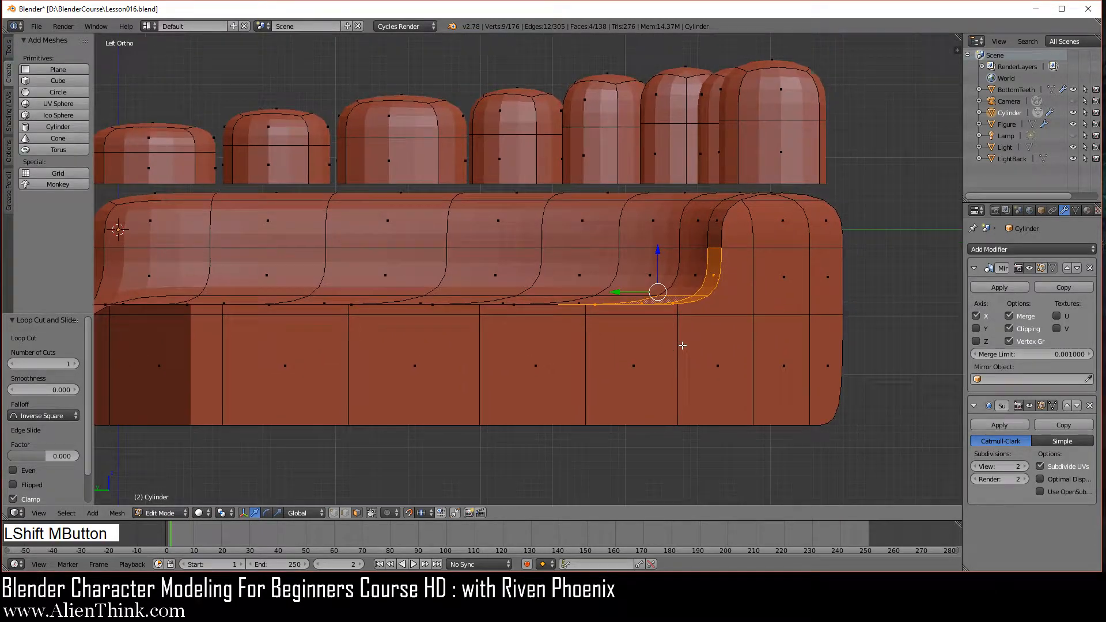
# Move the selected front floor and inner-wall faces 0.060 along Y toward the back and smooth their vertices once
pyautogui.click(615, 292)
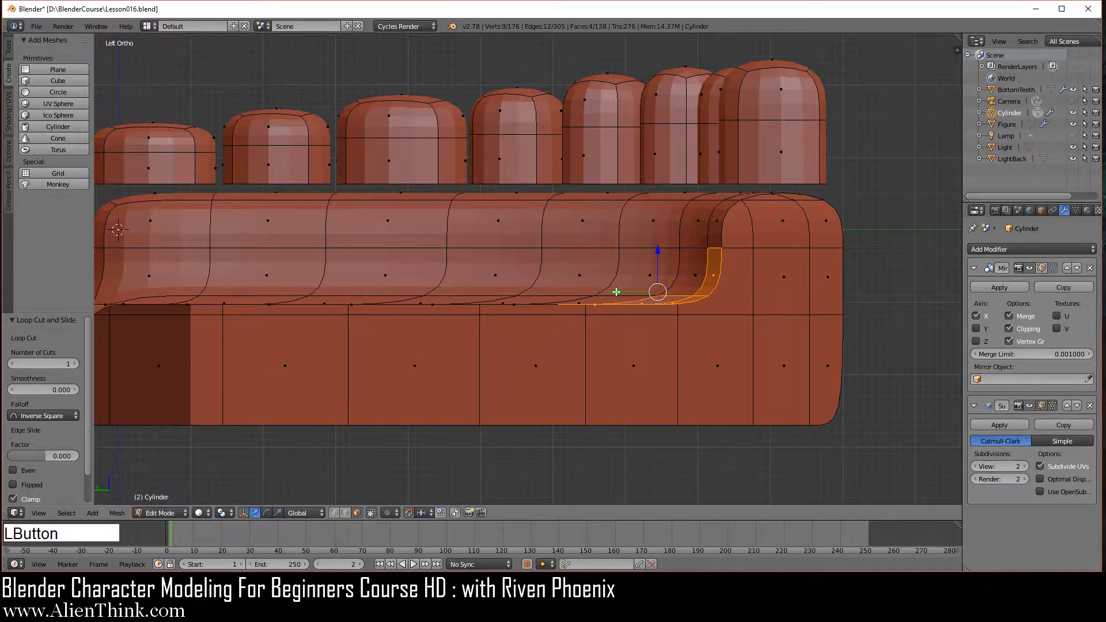
pyautogui.moveTo(615, 292); pyautogui.dragTo(576, 295)
pyautogui.hotkey('ctrl', 'z')
pyautogui.press('w')
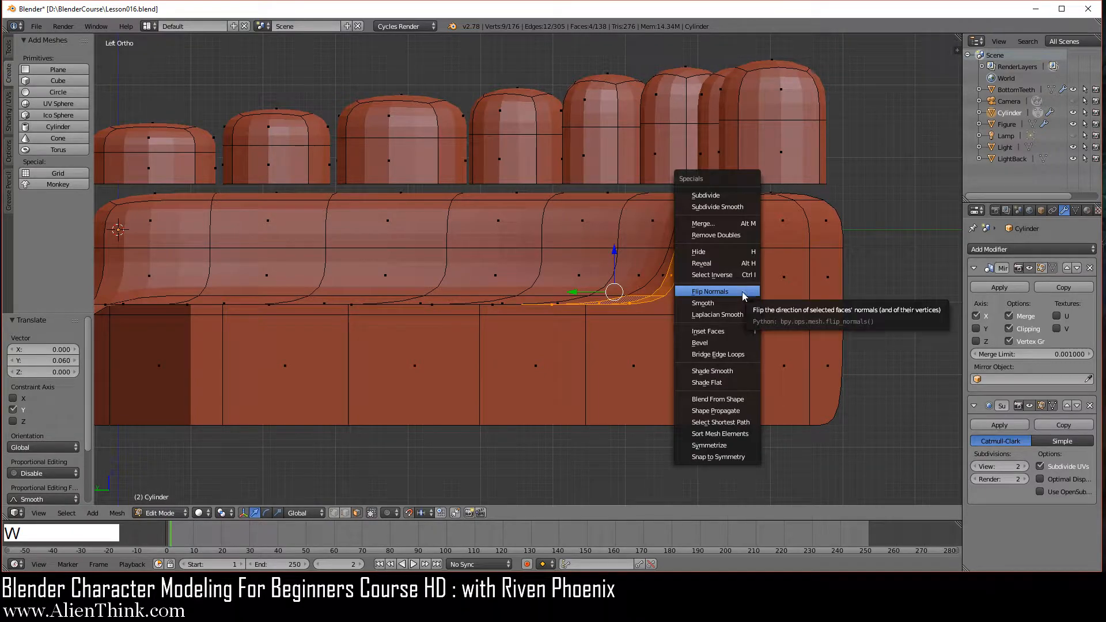
pyautogui.click(734, 301)
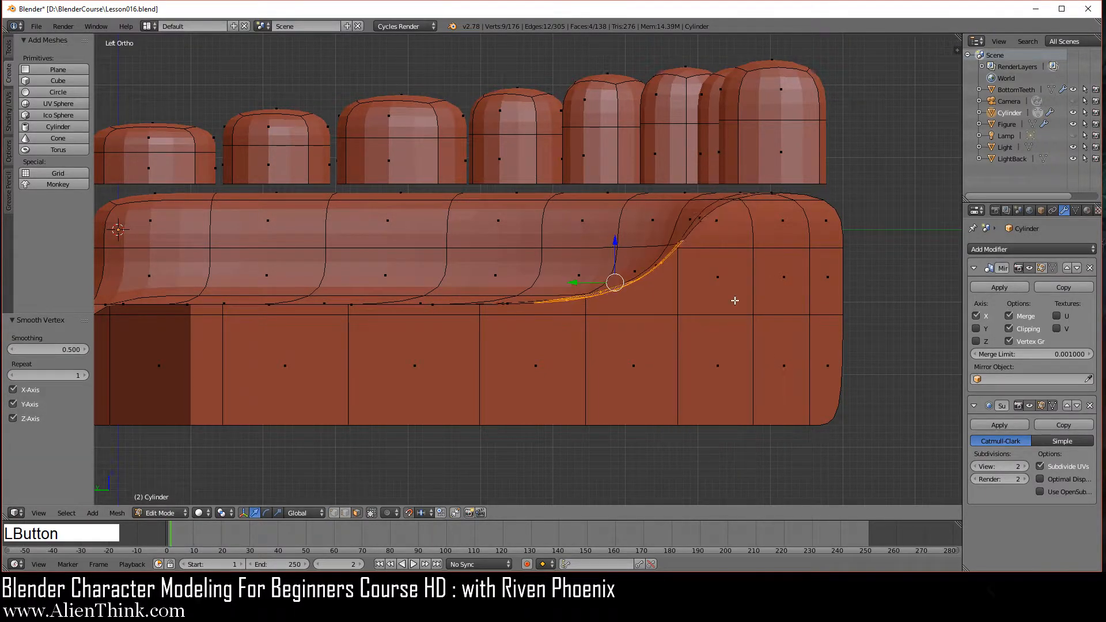
# Select the three inner-wall and floor faces surrounding the smoothed front corner and smooth their vertices four times
pyautogui.moveTo(518, 289); pyautogui.dragTo(581, 249, button='middle')
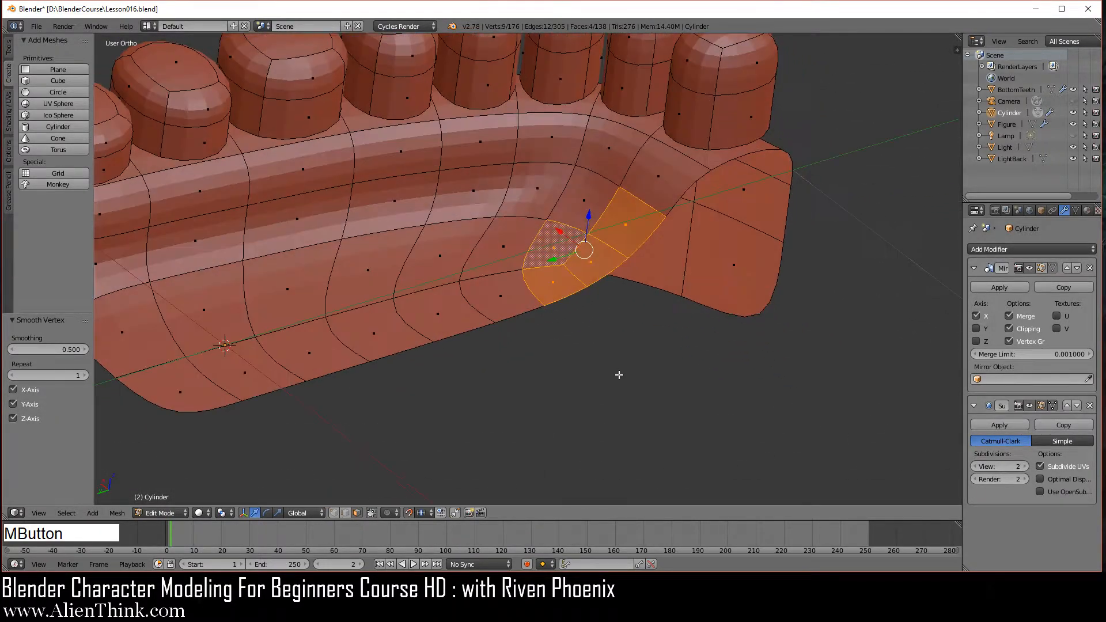
pyautogui.rightClick(573, 208)
pyautogui.keyDown('shift'); pyautogui.rightClick(531, 192); pyautogui.keyUp('shift')
pyautogui.keyDown('shift'); pyautogui.rightClick(505, 233); pyautogui.keyUp('shift')
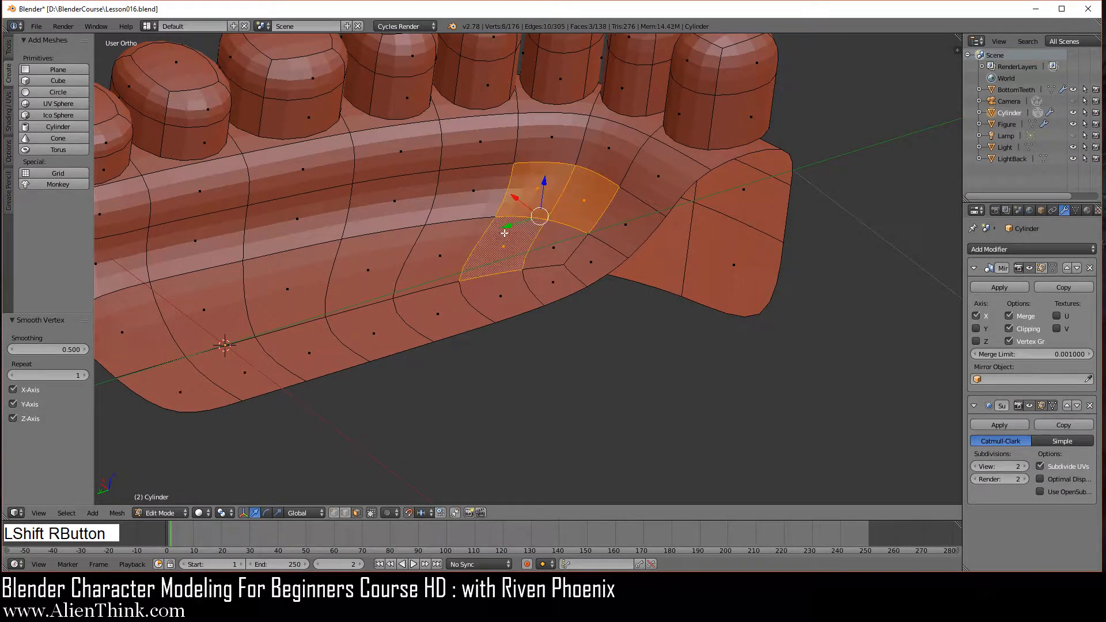
pyautogui.press('w')
pyautogui.click(769, 275)
pyautogui.press('w')
pyautogui.click(769, 276)
pyautogui.press('w')
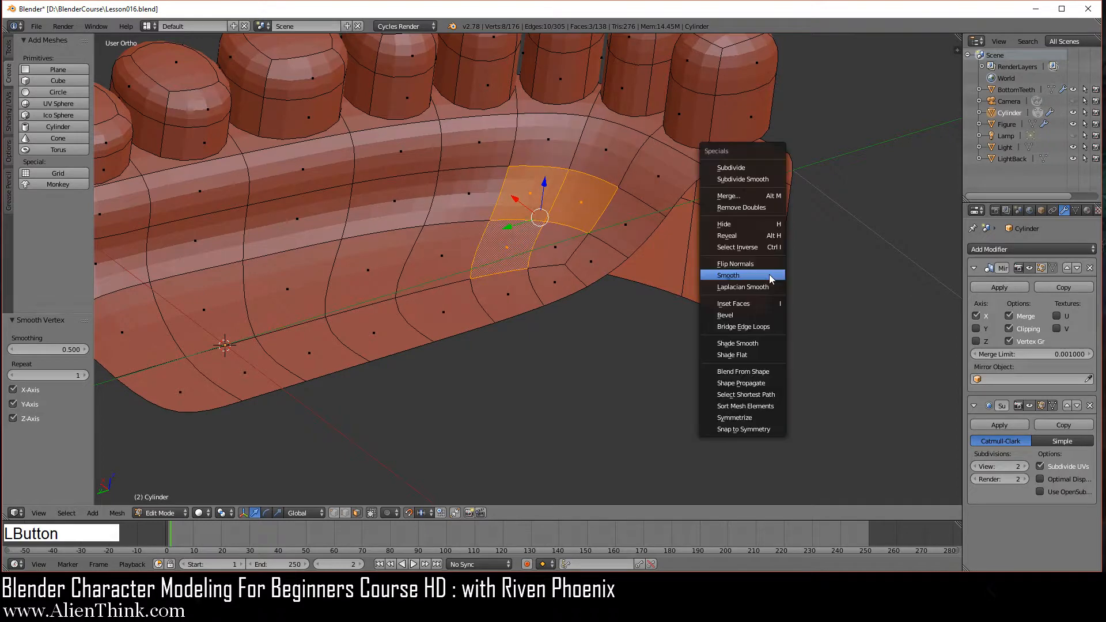
pyautogui.click(770, 275)
pyautogui.press('w')
pyautogui.click(769, 275)
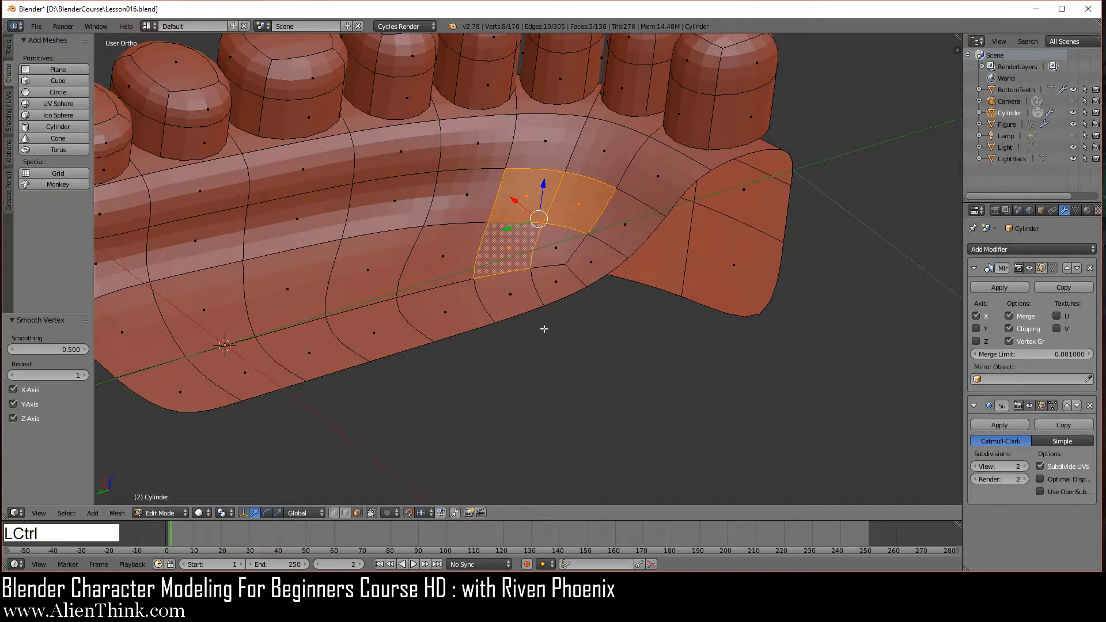
# Smooth the vertices of three adjoining faces along the lower inner side wall near its back end, twice
pyautogui.press('ctrl+KP_1')
pyautogui.keyDown('shift'); pyautogui.moveTo(506, 338); pyautogui.dragTo(449, 326, button='middle'); pyautogui.keyUp('shift')
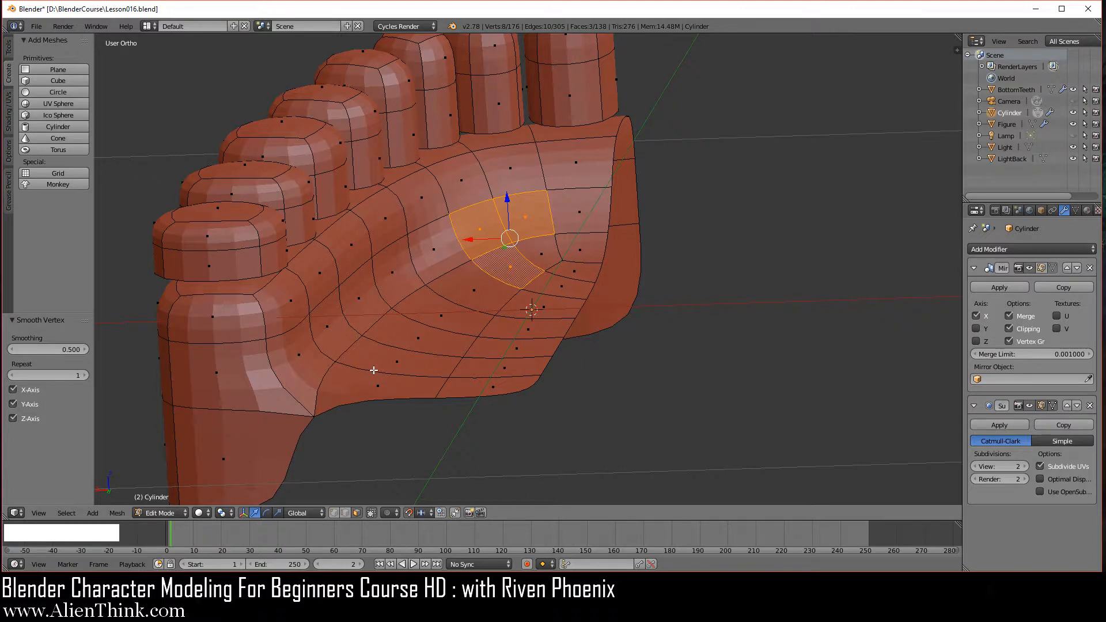
pyautogui.rightClick(350, 333)
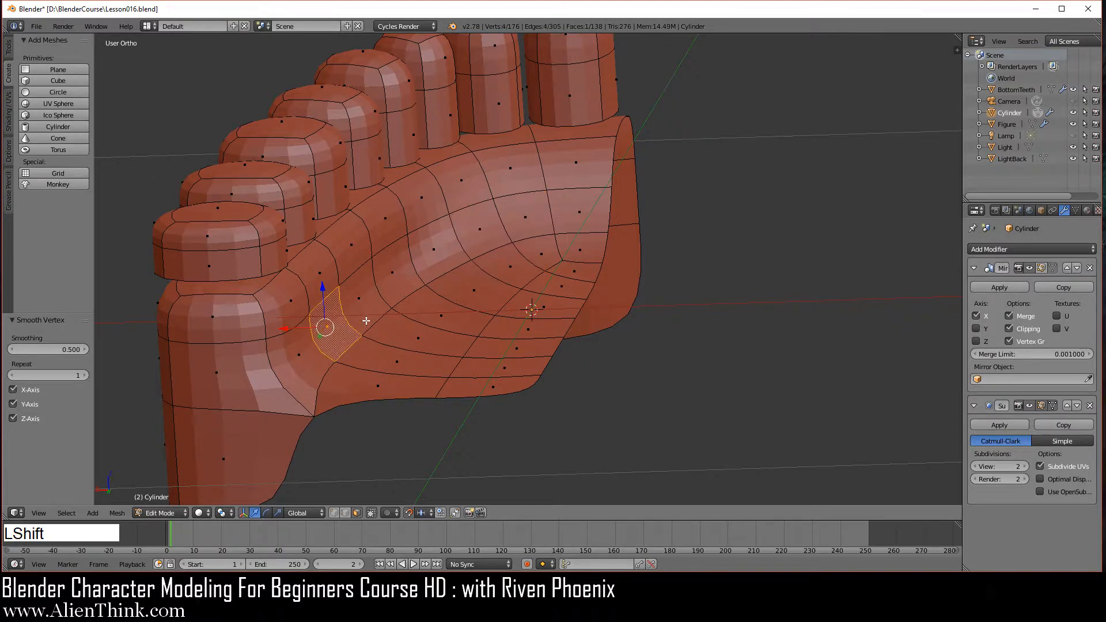
pyautogui.keyDown('shift'); pyautogui.rightClick(369, 308); pyautogui.keyUp('shift')
pyautogui.keyDown('shift'); pyautogui.rightClick(393, 297); pyautogui.keyUp('shift')
pyautogui.press('w')
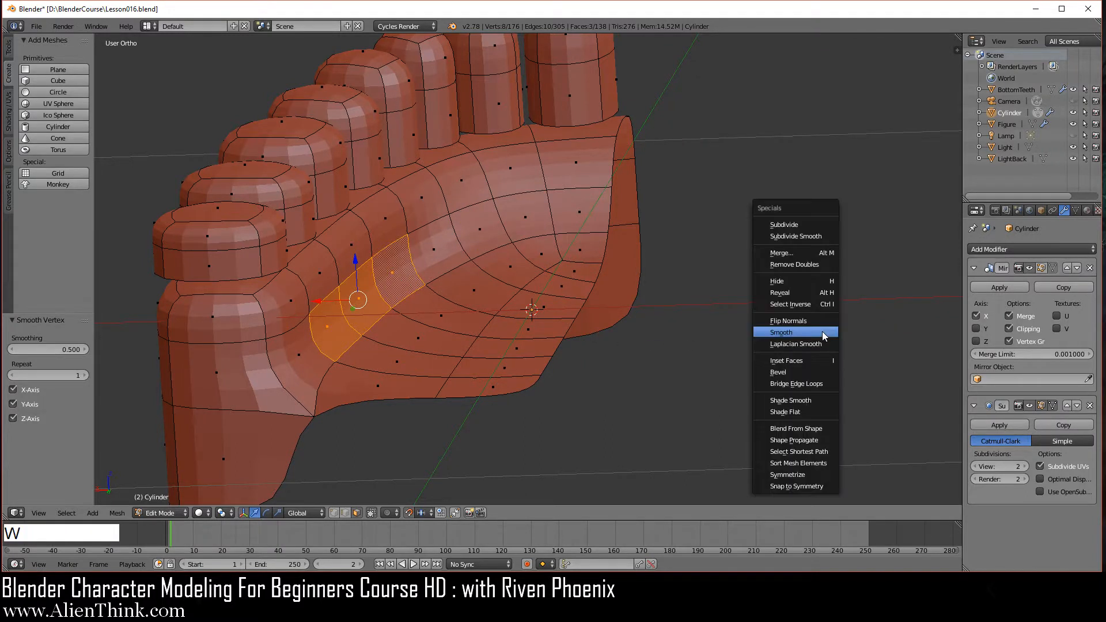
pyautogui.click(823, 332)
pyautogui.press('w')
pyautogui.click(823, 332)
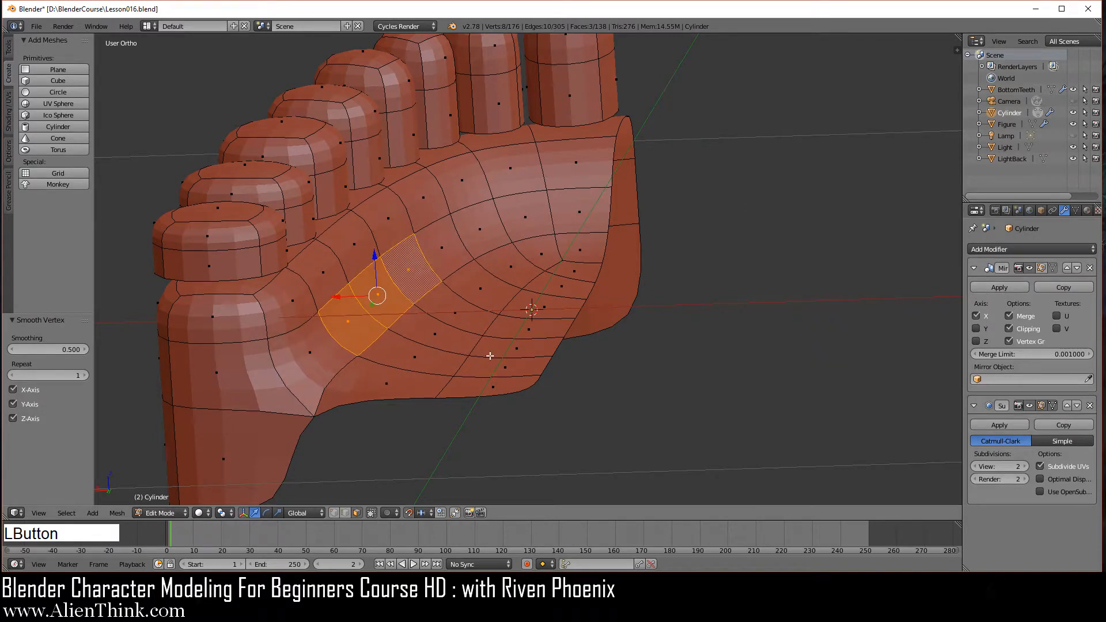
# Select the four rearmost floor faces along the mirror seam and lower them 0.020 along Z
pyautogui.moveTo(525, 345); pyautogui.dragTo(515, 430, button='middle')
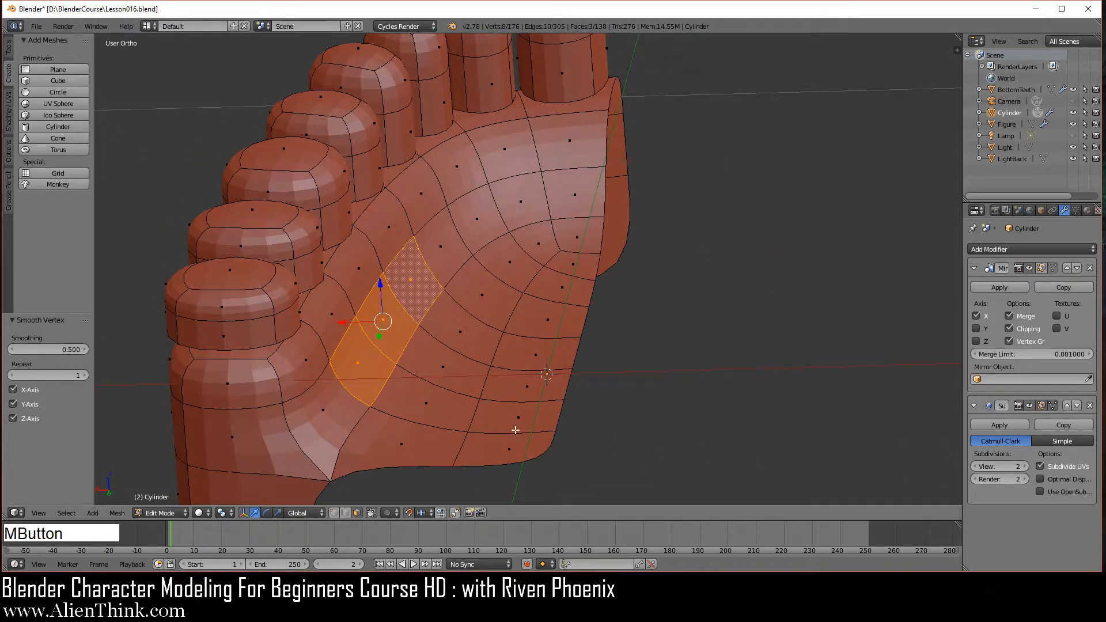
pyautogui.rightClick(510, 442)
pyautogui.keyDown('shift'); pyautogui.rightClick(520, 417); pyautogui.keyUp('shift')
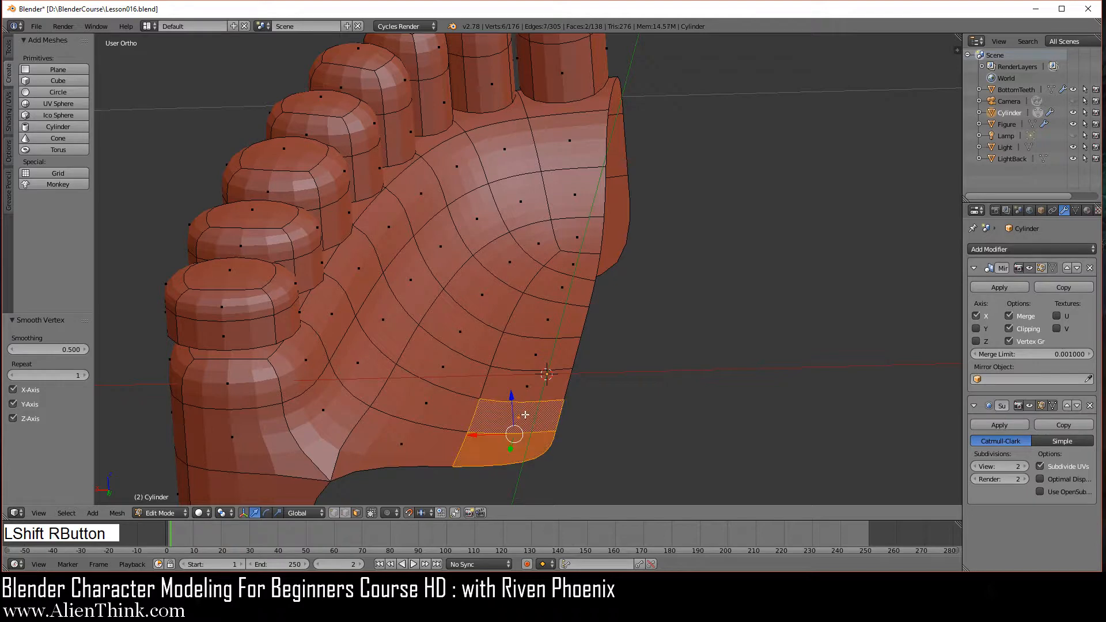
pyautogui.keyDown('shift'); pyautogui.rightClick(527, 387); pyautogui.keyUp('shift')
pyautogui.keyDown('shift'); pyautogui.rightClick(534, 360); pyautogui.keyUp('shift')
pyautogui.hotkey('ctrl', '1')
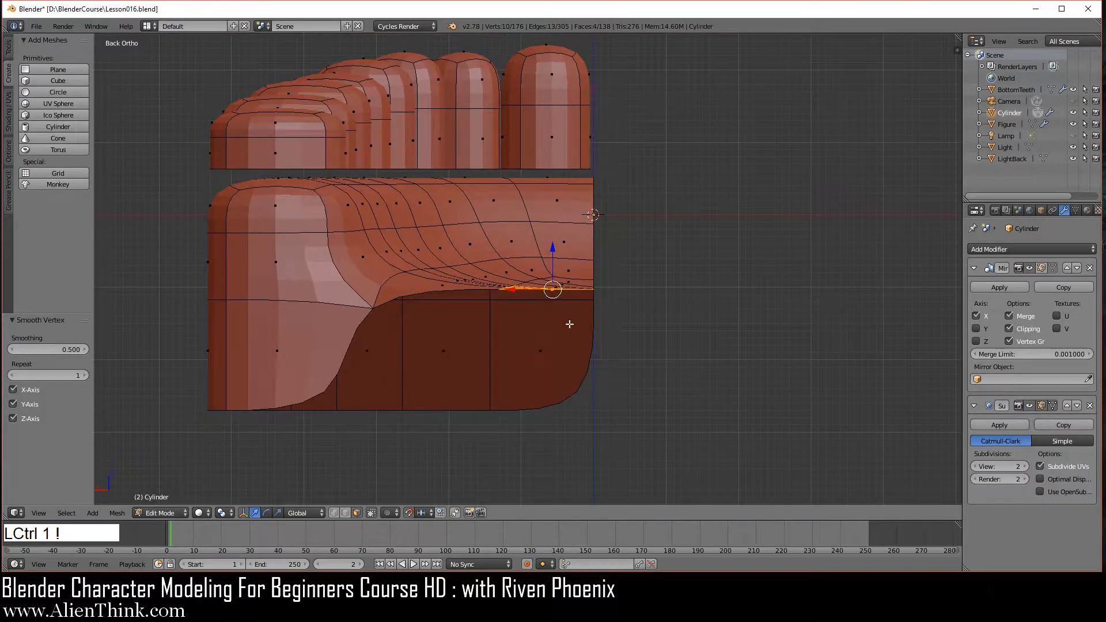
pyautogui.moveTo(552, 249); pyautogui.dragTo(552, 257)
# Lower the rear three of the selected floor faces by 0.020 along Z, and the rear two by another 0.020
pyautogui.moveTo(554, 317); pyautogui.dragTo(553, 365, button='middle')
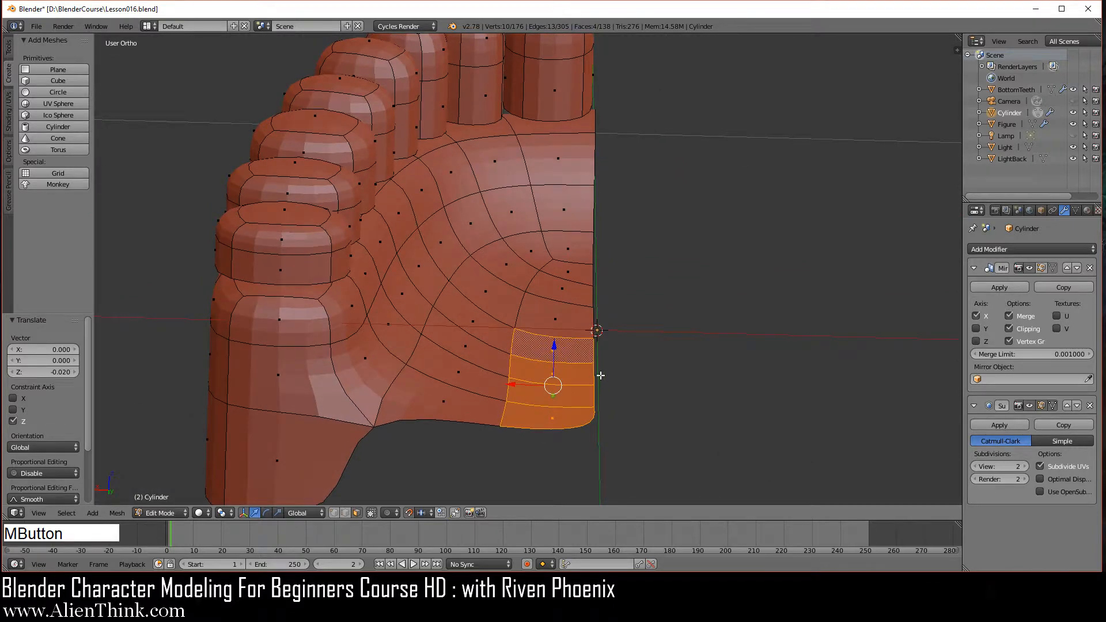
pyautogui.keyDown('shift'); pyautogui.rightClick(579, 353); pyautogui.keyUp('shift')
pyautogui.press('ctrl+KP_1')
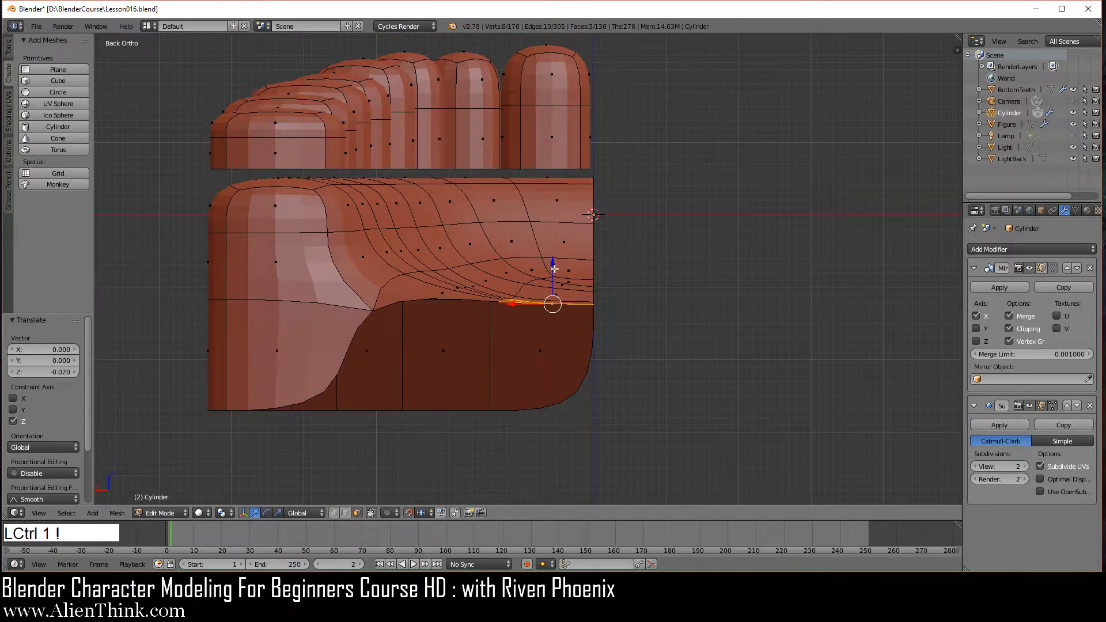
pyautogui.moveTo(547, 264); pyautogui.dragTo(535, 356, button='middle')
pyautogui.keyDown('shift'); pyautogui.rightClick(572, 388); pyautogui.keyUp('shift')
pyautogui.press('ctrl+KP_1')
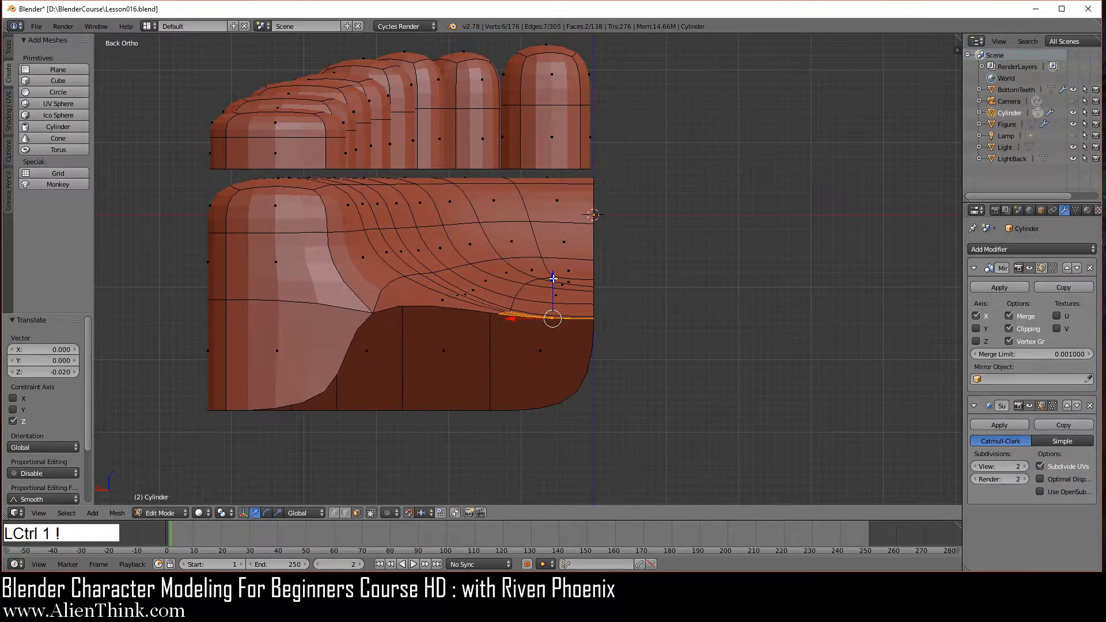
pyautogui.moveTo(553, 279); pyautogui.dragTo(553, 293)
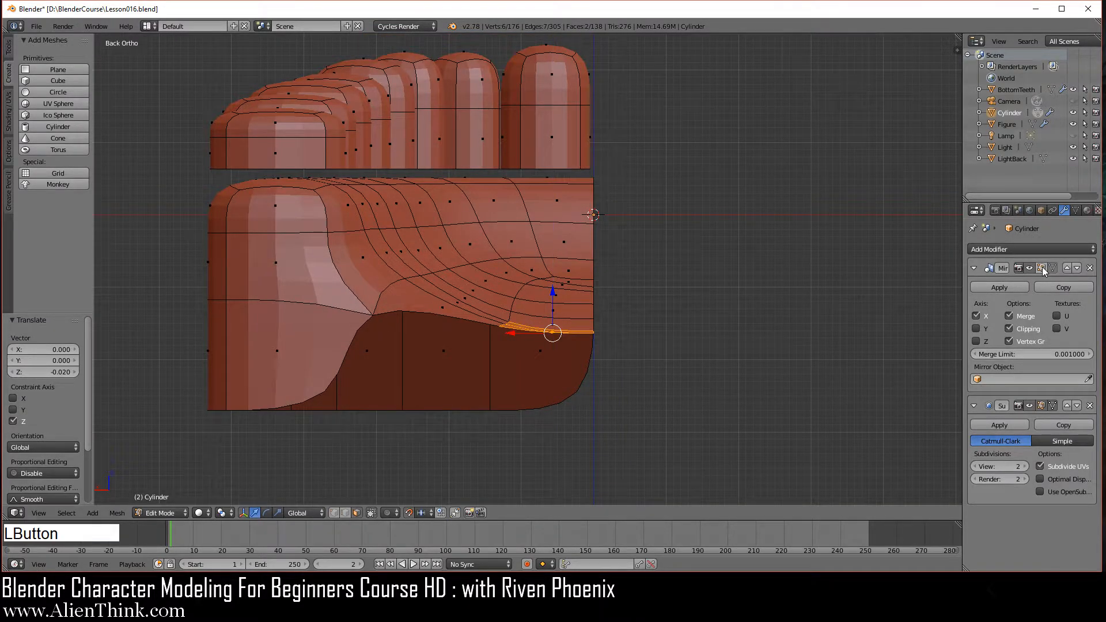
# Turn on the Mirror modifier's Edit Mode display and inspect the whole gum base in Object Mode before resuming mesh editing
pyautogui.click(1042, 269)
pyautogui.moveTo(694, 370); pyautogui.dragTo(606, 428, button='middle')
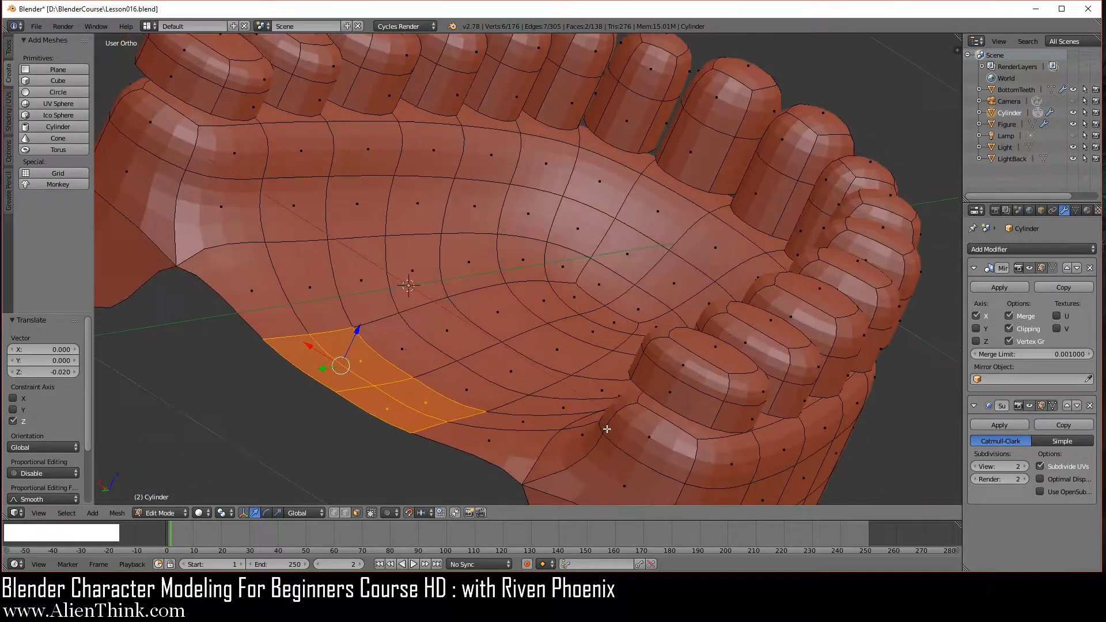
pyautogui.moveTo(563, 311); pyautogui.dragTo(429, 316, button='middle')
pyautogui.scroll(-3, 492, 296)
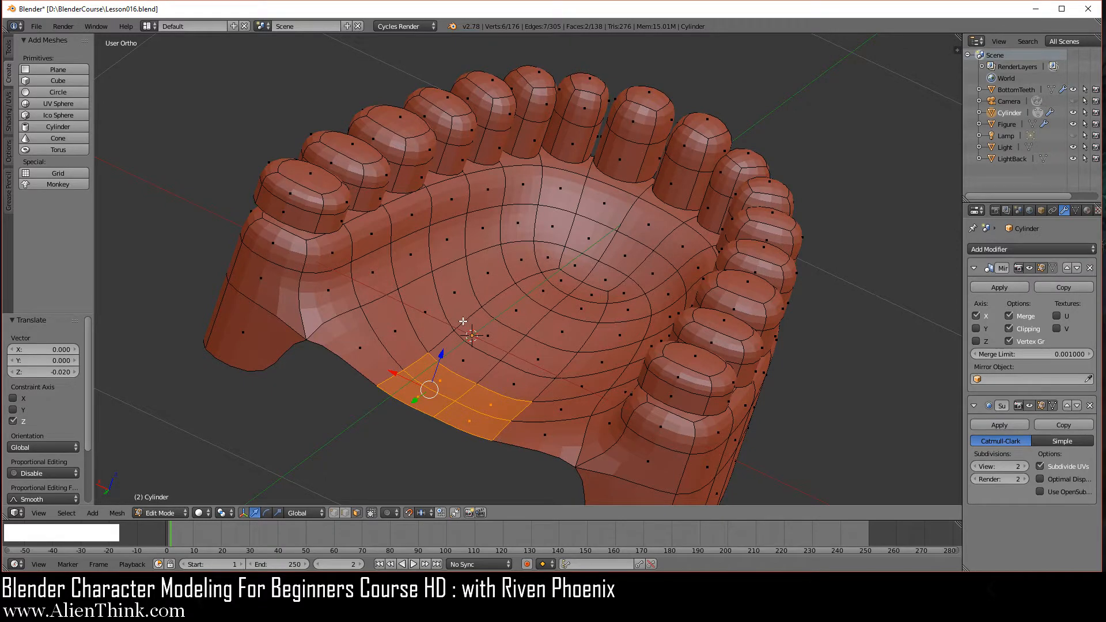
pyautogui.press('Tab')
pyautogui.moveTo(462, 320); pyautogui.dragTo(618, 353, button='middle')
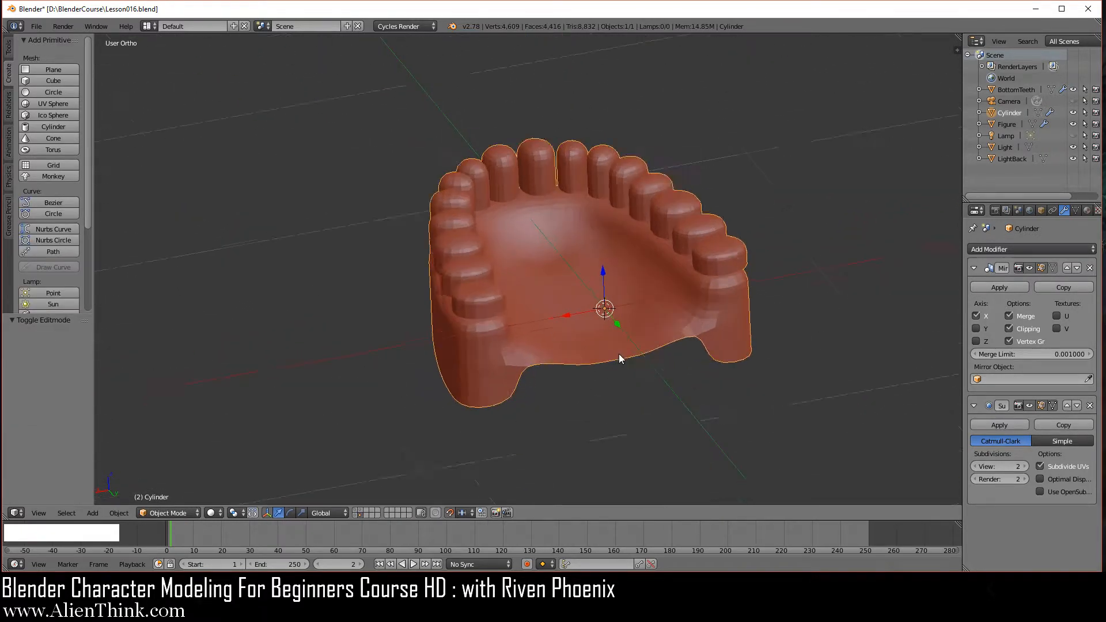
pyautogui.scroll(2, 619, 354)
pyautogui.moveTo(541, 372); pyautogui.dragTo(509, 345, button='middle')
pyautogui.press('Tab')
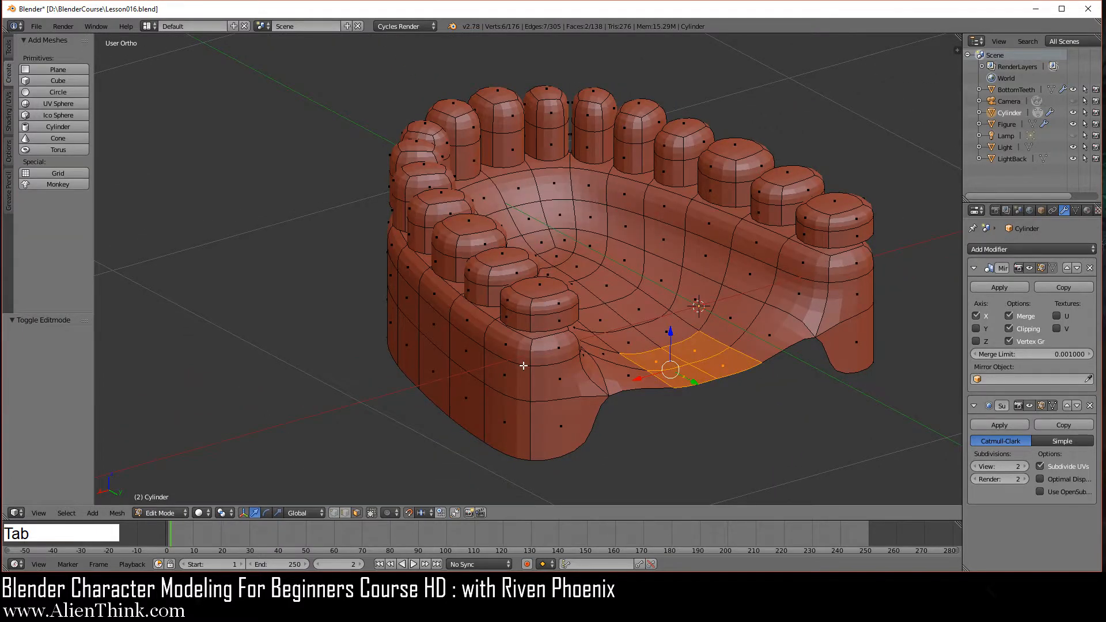
# In the right view, add four vertical loop cuts, one in each of the four wide gum-wall sections nearest the back
pyautogui.press('KP_3')
pyautogui.scroll(1, 705, 318)
pyautogui.keyDown('shift'); pyautogui.moveTo(705, 318); pyautogui.dragTo(650, 324, button='middle'); pyautogui.keyUp('shift')
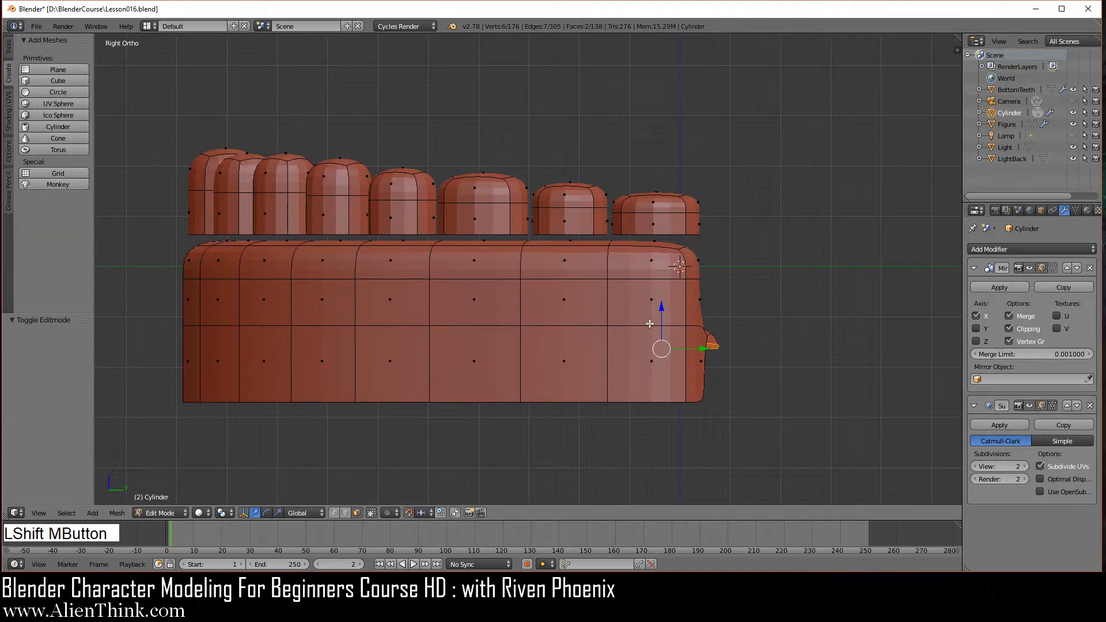
pyautogui.scroll(1, 649, 324)
pyautogui.hotkey('ctrl', 'r')
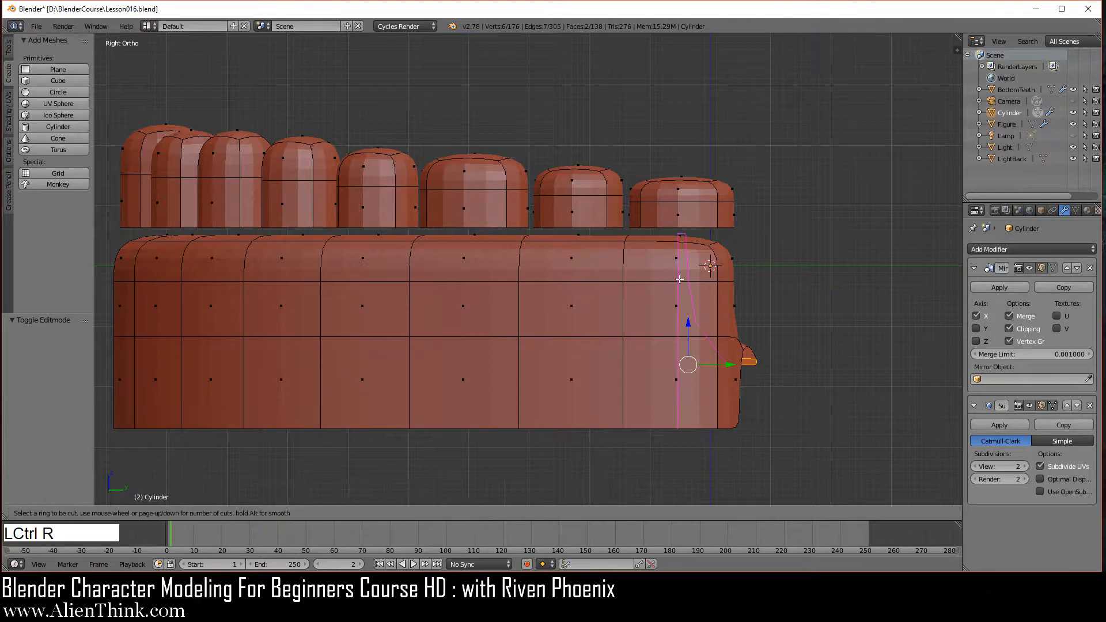
pyautogui.click(676, 285)
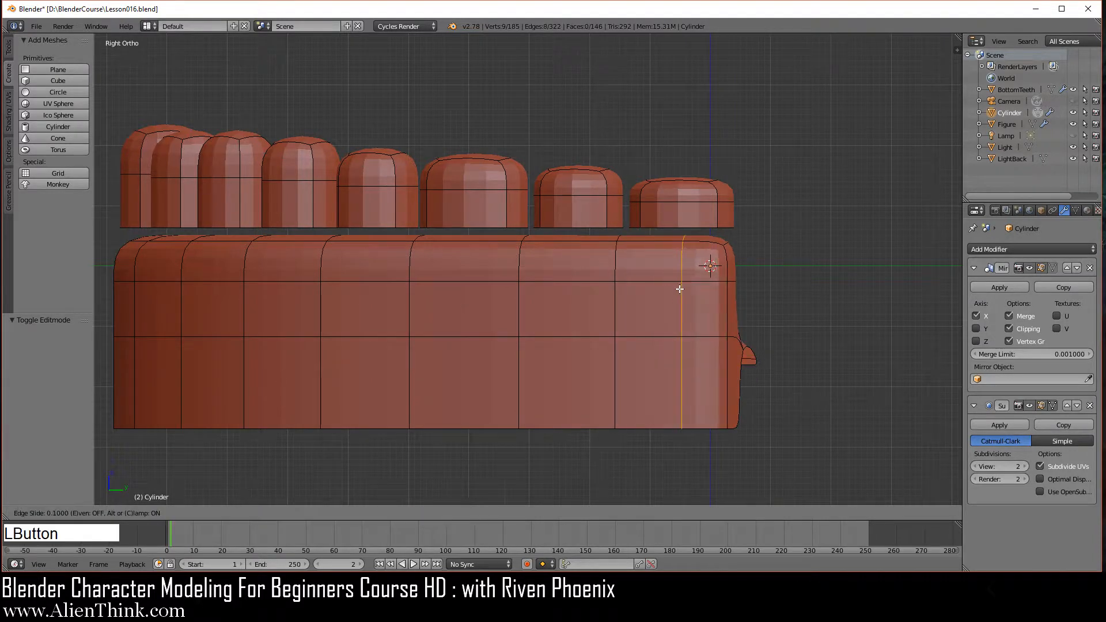
pyautogui.click(678, 288)
pyautogui.hotkey('ctrl', 'r')
pyautogui.click(563, 286)
pyautogui.click(563, 286)
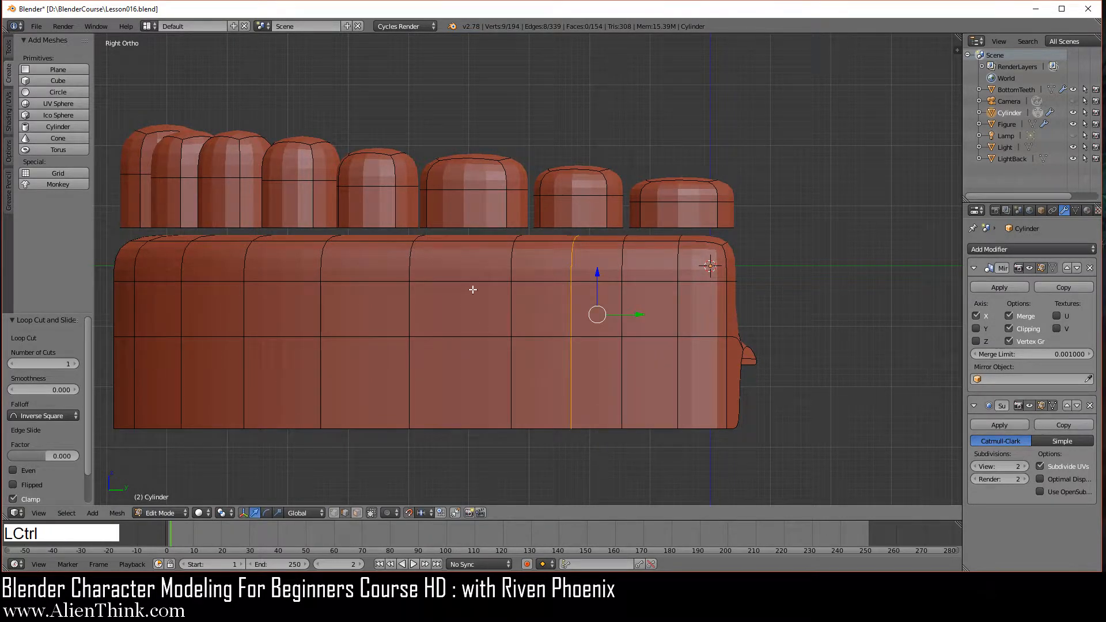
pyautogui.hotkey('ctrl', 'r')
pyautogui.click(464, 289)
pyautogui.hotkey('ctrl', 'r')
pyautogui.rightClick(366, 278)
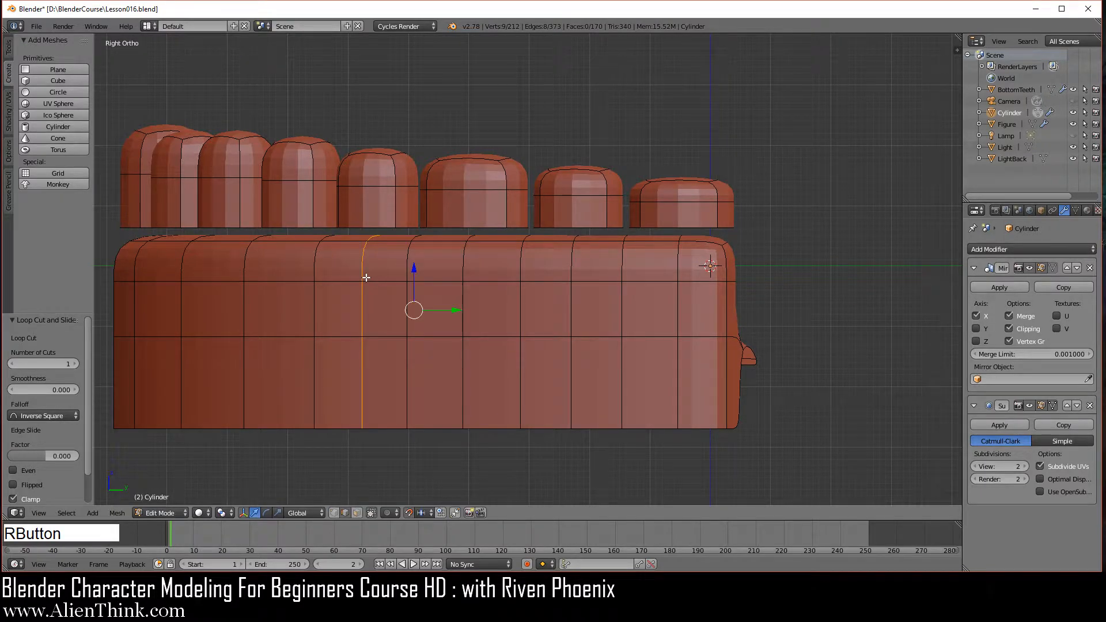
# Add centred vertical loop cuts in the remaining gum-wall sections around the front to the mirror seam, and deselect everything
pyautogui.moveTo(365, 276); pyautogui.dragTo(612, 328, button='middle')
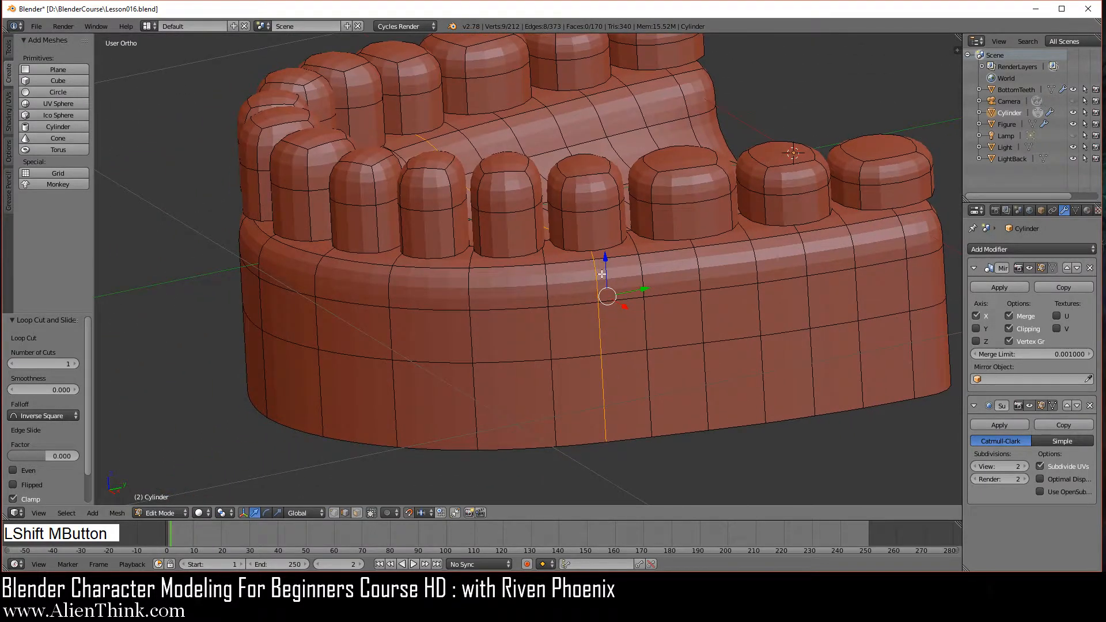
pyautogui.moveTo(587, 244); pyautogui.dragTo(599, 357, button='middle')
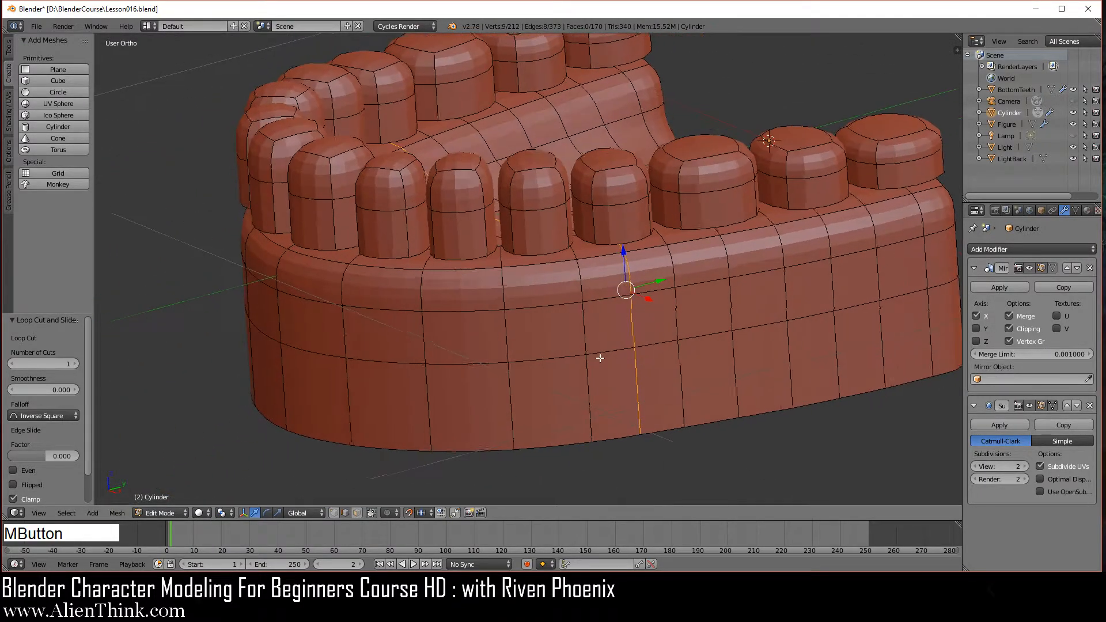
pyautogui.hotkey('ctrl', 'r')
pyautogui.rightClick(548, 311)
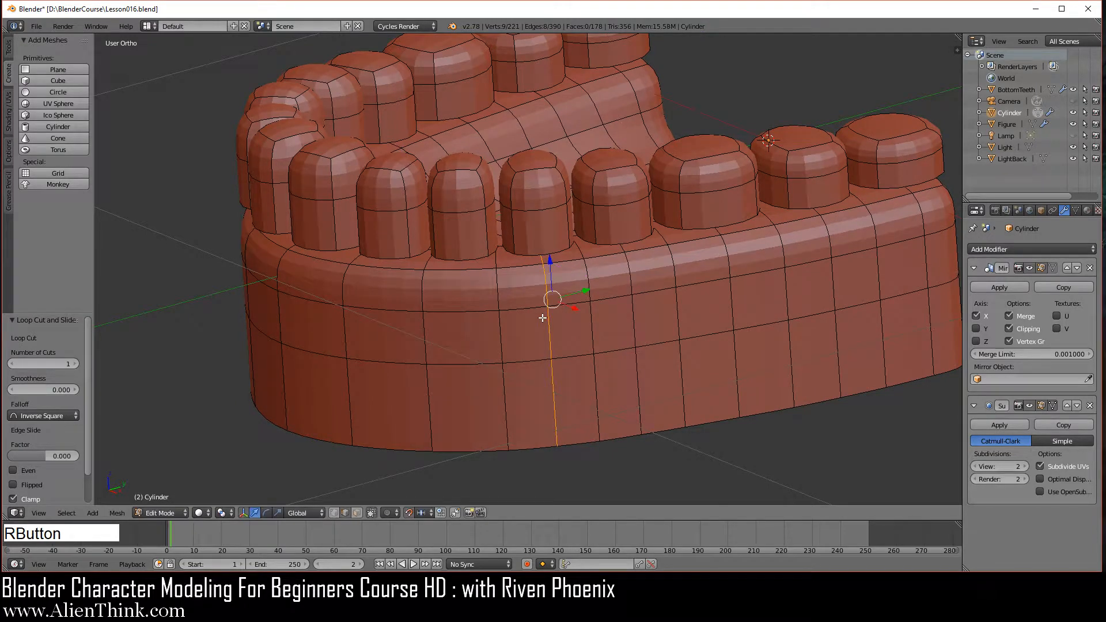
pyautogui.moveTo(548, 311); pyautogui.dragTo(526, 348, button='middle')
pyautogui.hotkey('ctrl', 'r')
pyautogui.rightClick(543, 324)
pyautogui.hotkey('ctrl', 'r')
pyautogui.rightClick(535, 325)
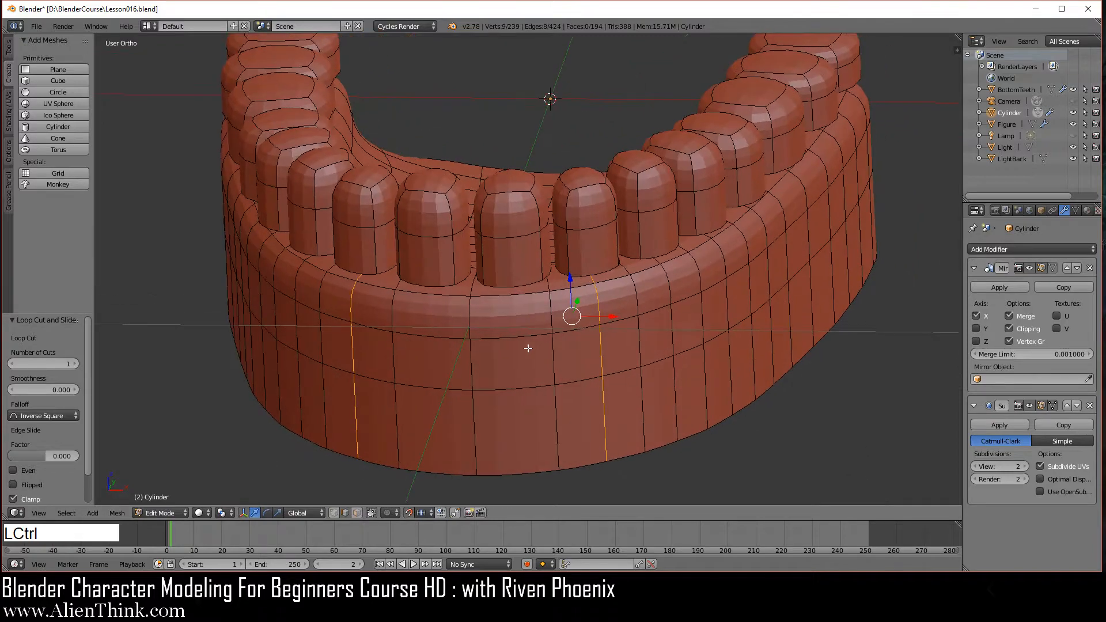
pyautogui.hotkey('ctrl', 'r')
pyautogui.rightClick(503, 340)
pyautogui.press('a')
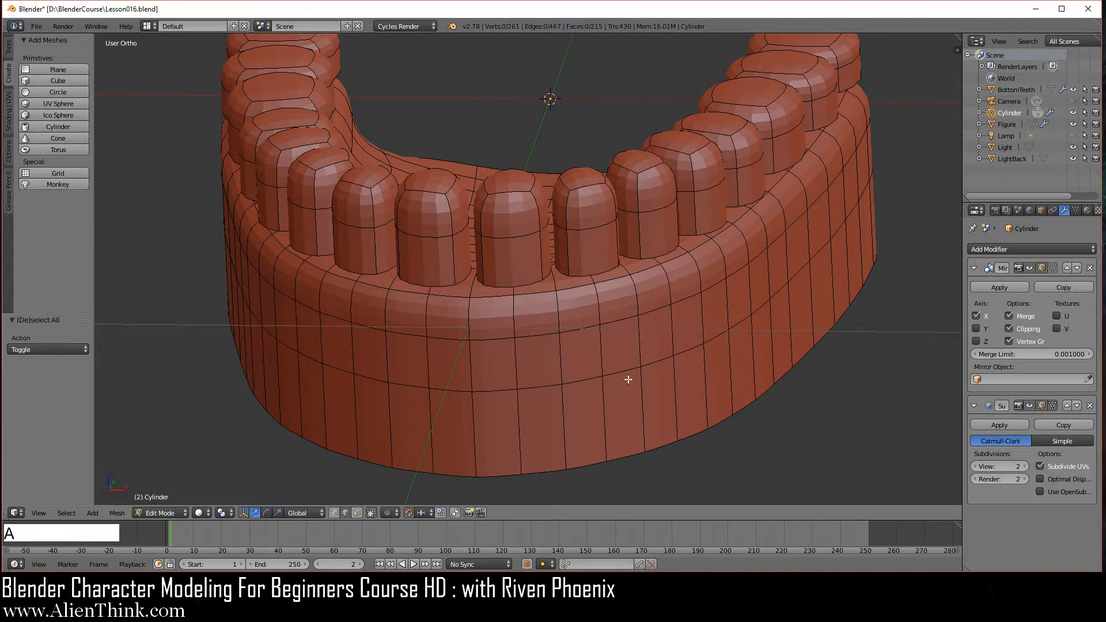
# Add one centred horizontal loop cut around the lower outer gum wall in the right view and deselect everything
pyautogui.moveTo(627, 378); pyautogui.dragTo(565, 346, button='middle')
pyautogui.press('KP_3')
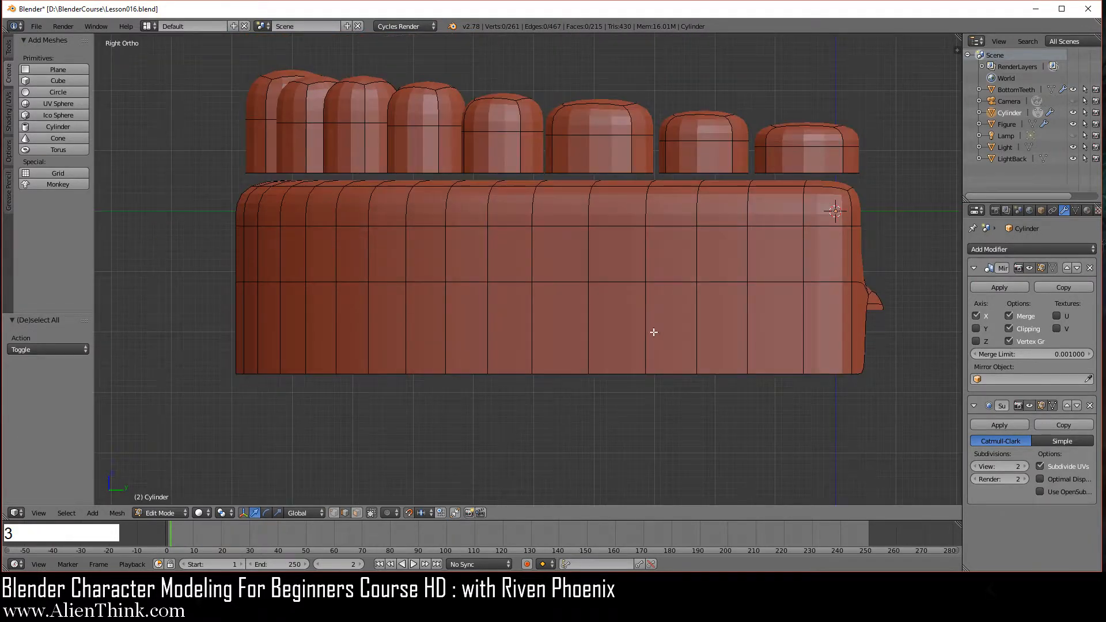
pyautogui.hotkey('ctrl', 'r')
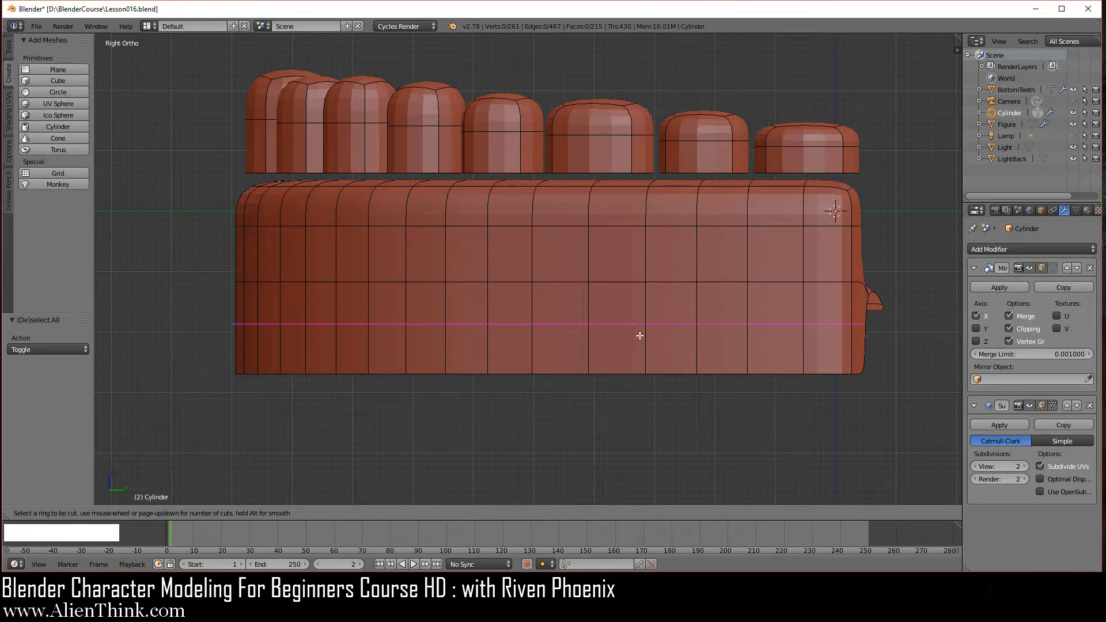
pyautogui.click(637, 337)
pyautogui.rightClick(634, 338)
pyautogui.press('a')
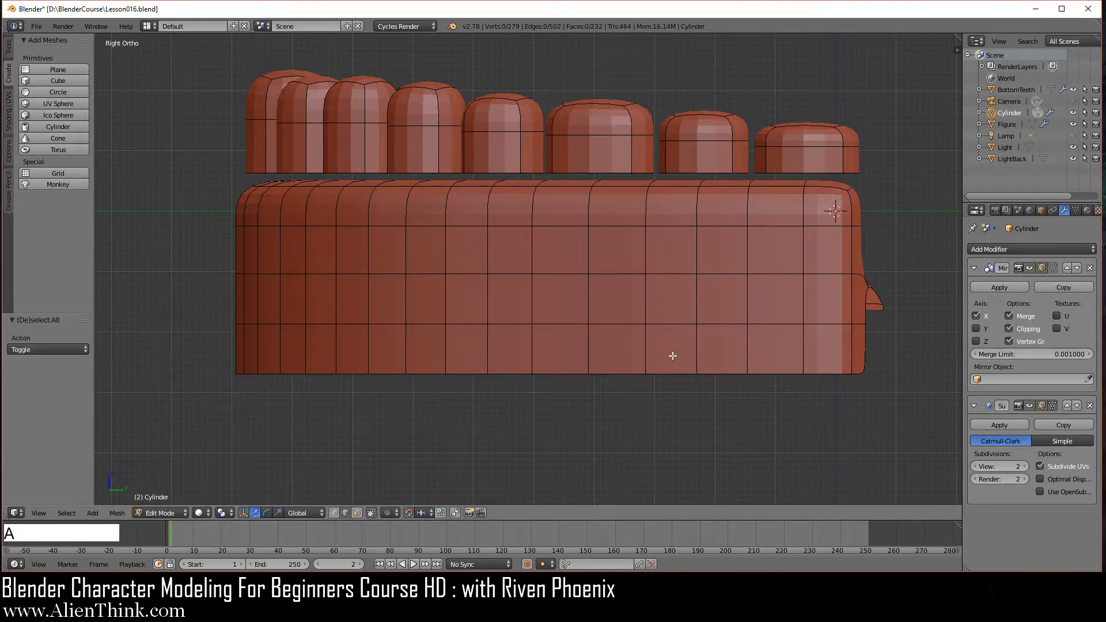
# In face mode, select the six faces running outward from the mirror seam in the outer gum wall's second row from the top
pyautogui.click(357, 513)
pyautogui.moveTo(407, 290); pyautogui.dragTo(560, 296, button='middle')
pyautogui.press('KP_1')
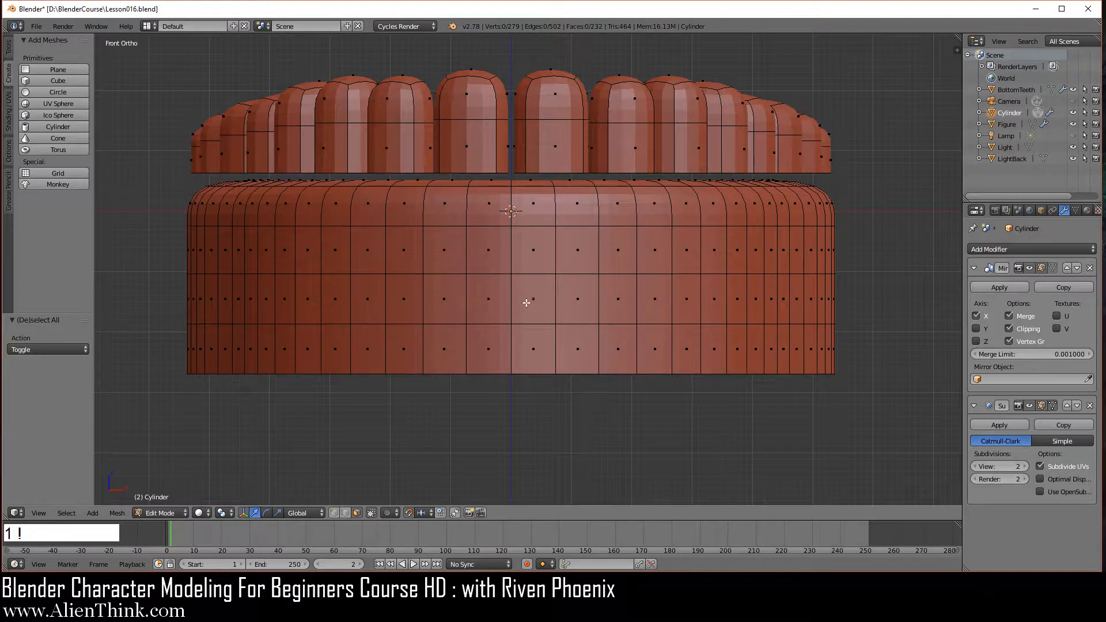
pyautogui.rightClick(498, 264)
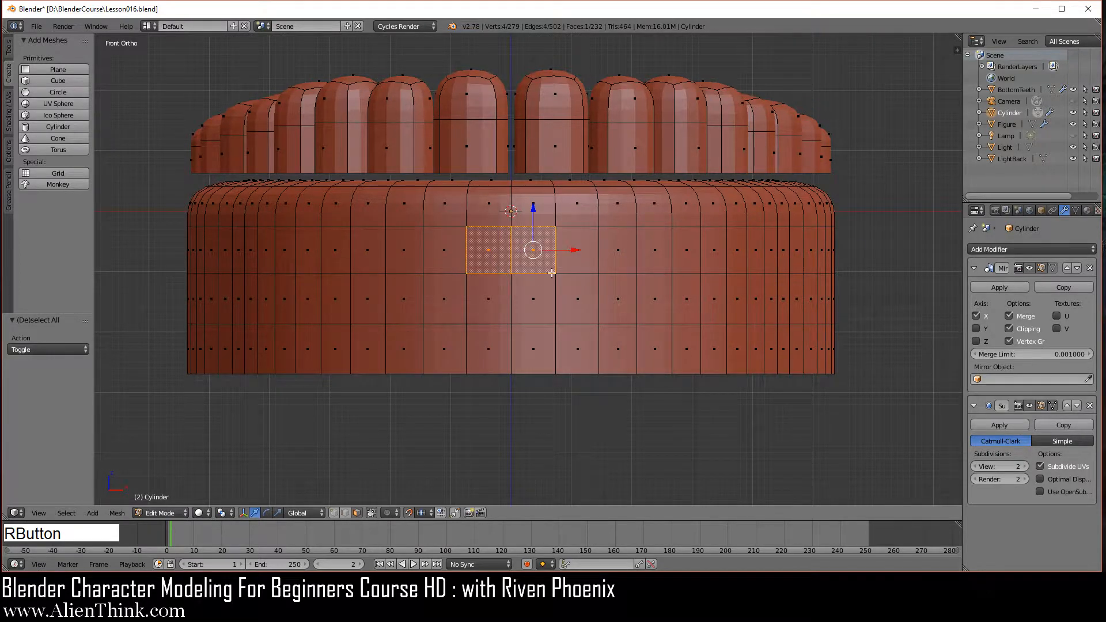
pyautogui.keyDown('shift'); pyautogui.rightClick(589, 263); pyautogui.keyUp('shift')
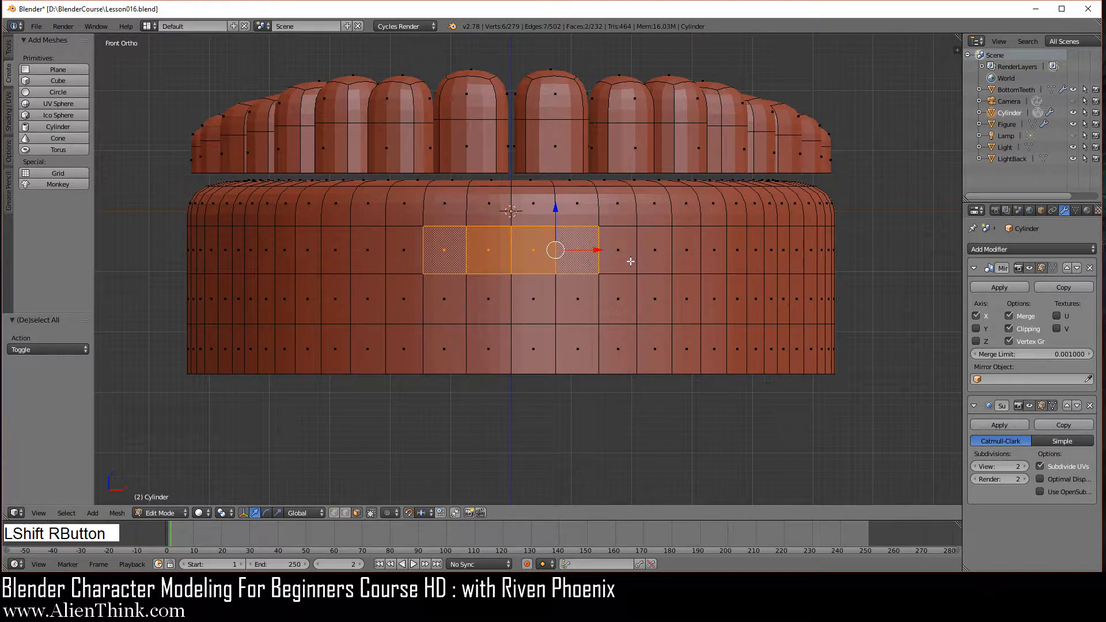
pyautogui.keyDown('shift'); pyautogui.rightClick(628, 259); pyautogui.keyUp('shift')
pyautogui.keyDown('shift'); pyautogui.rightClick(656, 262); pyautogui.keyUp('shift')
pyautogui.keyDown('shift'); pyautogui.rightClick(683, 264); pyautogui.keyUp('shift')
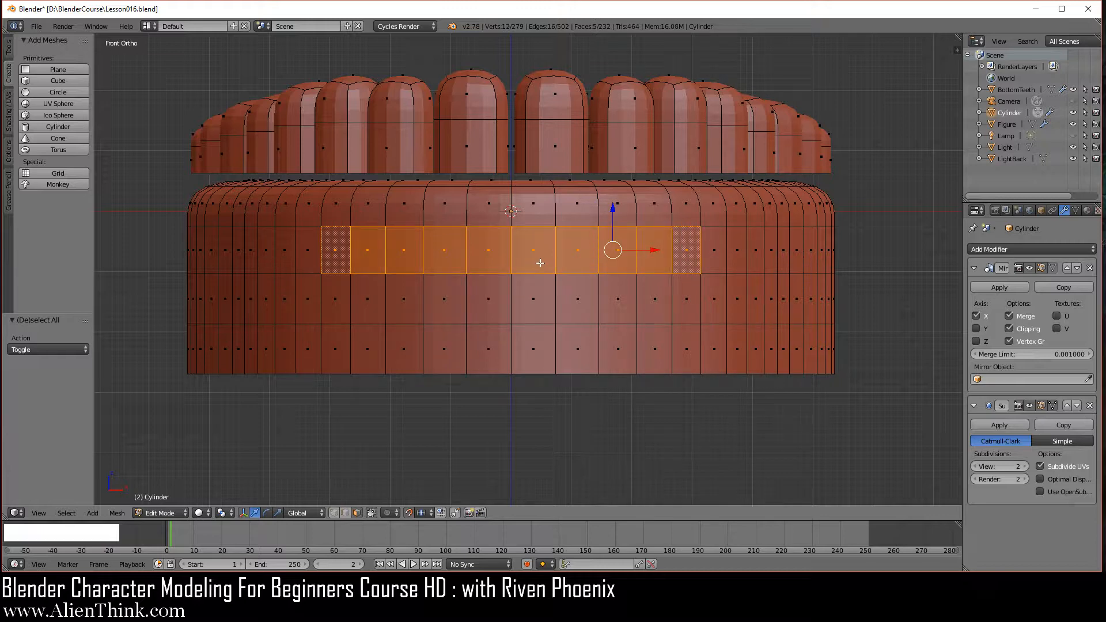
pyautogui.keyDown('shift'); pyautogui.rightClick(708, 260); pyautogui.keyUp('shift')
# Add the six faces directly below to the selection and move both rows 0.02 back along Y
pyautogui.keyDown('shift'); pyautogui.rightClick(538, 306); pyautogui.keyUp('shift')
pyautogui.keyDown('shift'); pyautogui.rightClick(579, 299); pyautogui.keyUp('shift')
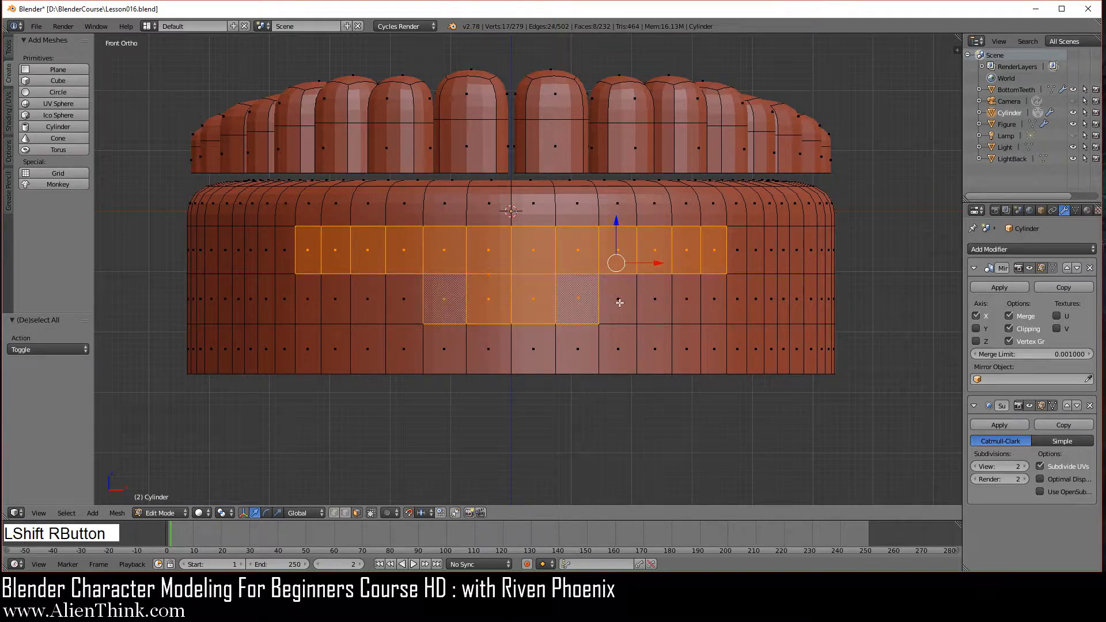
pyautogui.keyDown('shift'); pyautogui.rightClick(616, 298); pyautogui.keyUp('shift')
pyautogui.keyDown('shift'); pyautogui.rightClick(646, 296); pyautogui.keyUp('shift')
pyautogui.keyDown('shift'); pyautogui.rightClick(679, 297); pyautogui.keyUp('shift')
pyautogui.keyDown('shift'); pyautogui.rightClick(697, 294); pyautogui.keyUp('shift')
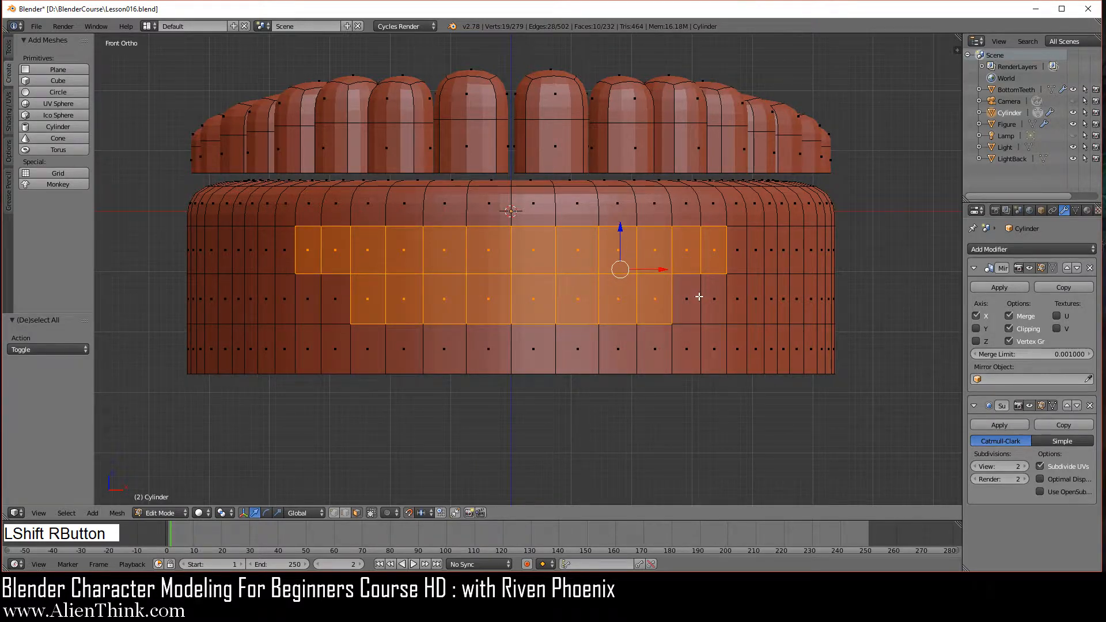
pyautogui.keyDown('shift'); pyautogui.rightClick(699, 296); pyautogui.keyUp('shift')
pyautogui.keyDown('shift'); pyautogui.rightClick(714, 298); pyautogui.keyUp('shift')
pyautogui.press('KP_3')
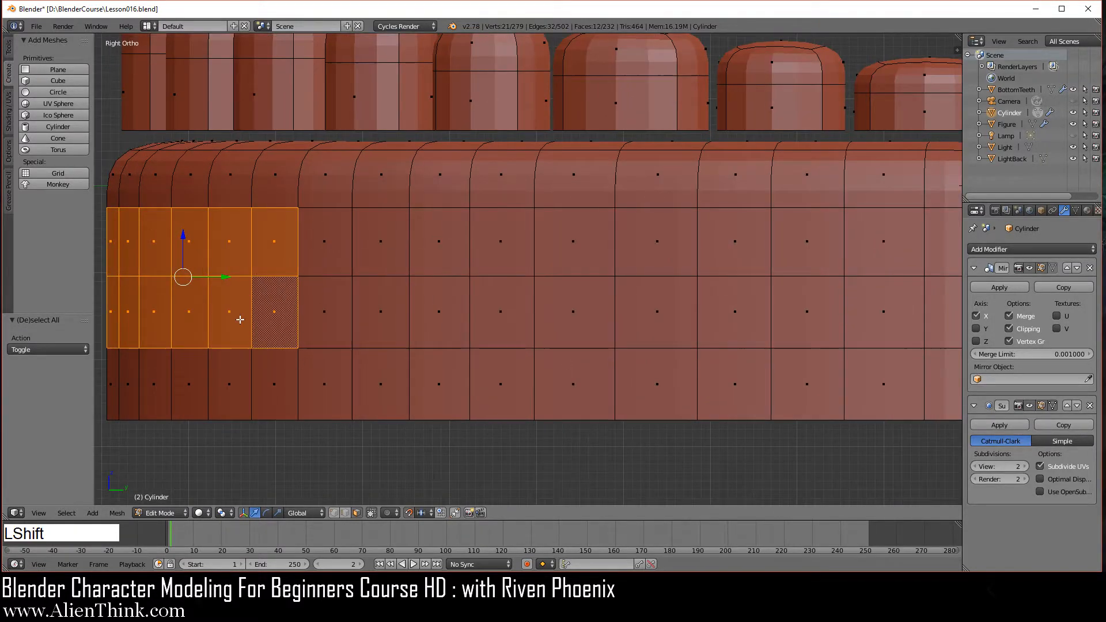
pyautogui.keyDown('shift'); pyautogui.moveTo(240, 319); pyautogui.dragTo(519, 347, button='middle'); pyautogui.keyUp('shift')
pyautogui.moveTo(505, 309); pyautogui.dragTo(515, 304)
# Deselect the upper row of faces and move the remaining lower row another 0.02 back along Y
pyautogui.press('c')
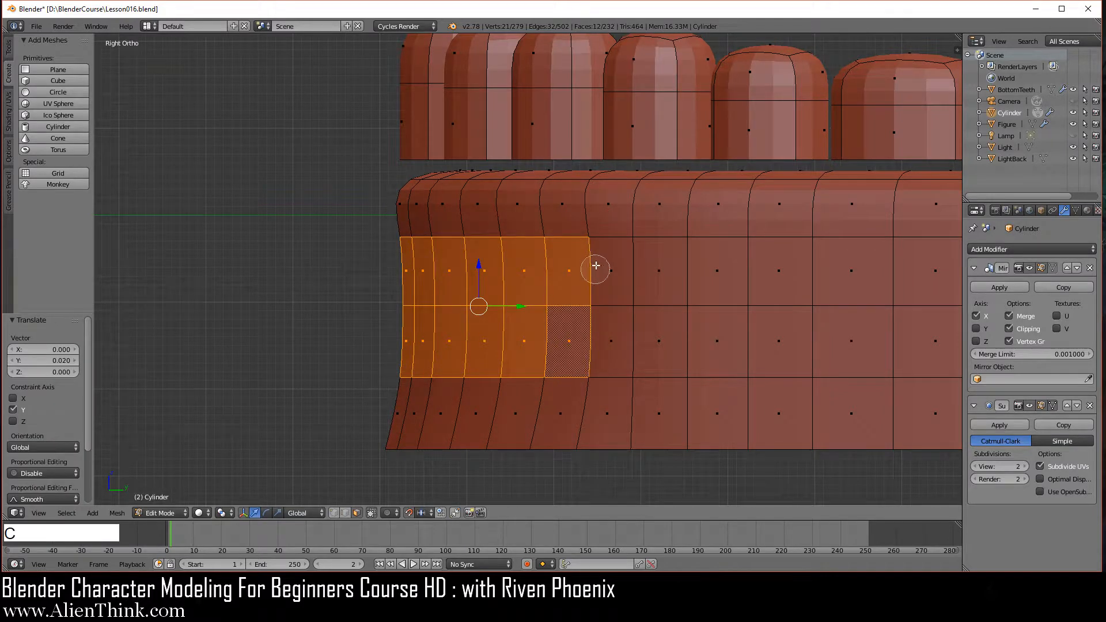
pyautogui.moveTo(595, 263)
pyautogui.mouseDown(button='middle')
pyautogui.moveTo(585, 254)
pyautogui.moveTo(373, 252)
pyautogui.mouseUp(button='middle')
pyautogui.rightClick(374, 252)
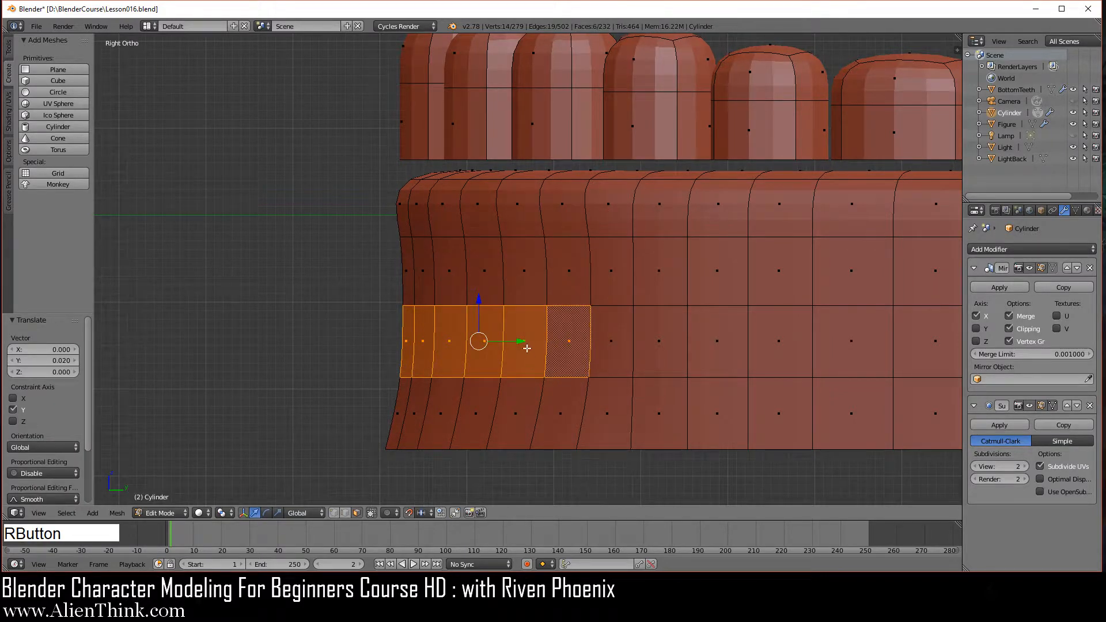
pyautogui.moveTo(520, 342); pyautogui.dragTo(530, 338)
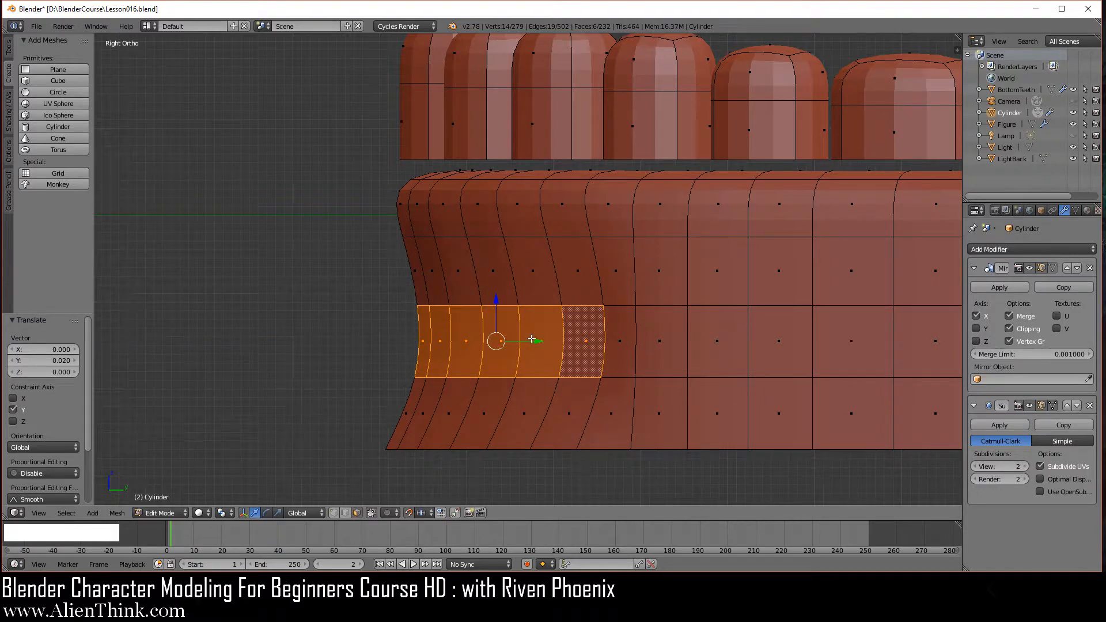
# In edge mode, select the six bottom edges beneath the recessed front faces and move them 0.05 back along Y
pyautogui.scroll(-2, 555, 397)
pyautogui.keyDown('shift'); pyautogui.moveTo(555, 397); pyautogui.dragTo(506, 340, button='middle'); pyautogui.keyUp('shift')
pyautogui.scroll(1, 506, 341)
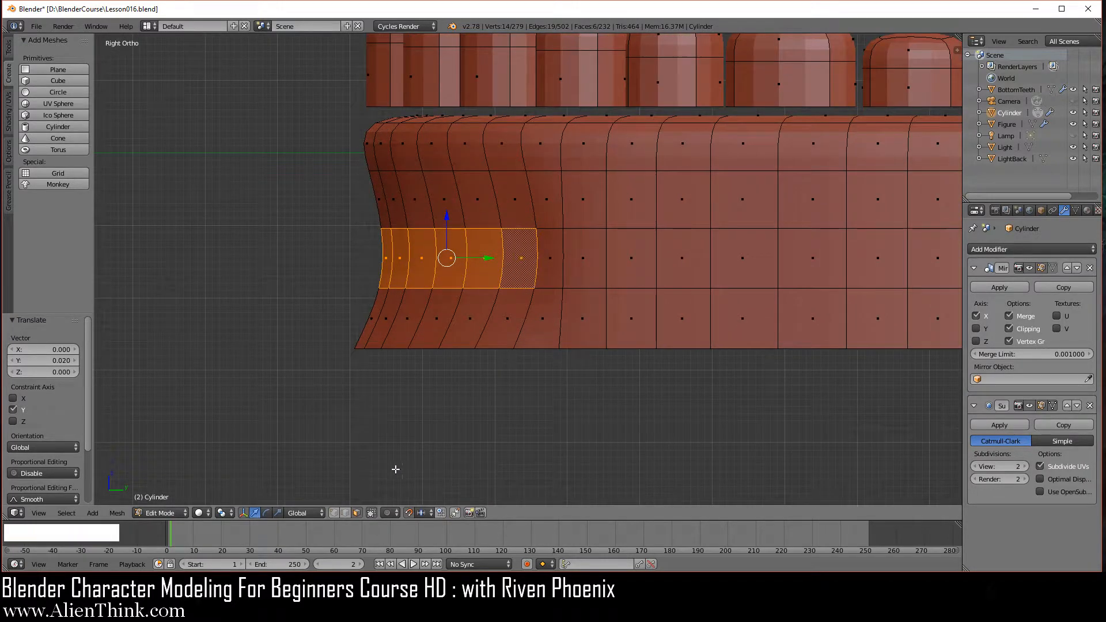
pyautogui.click(355, 512)
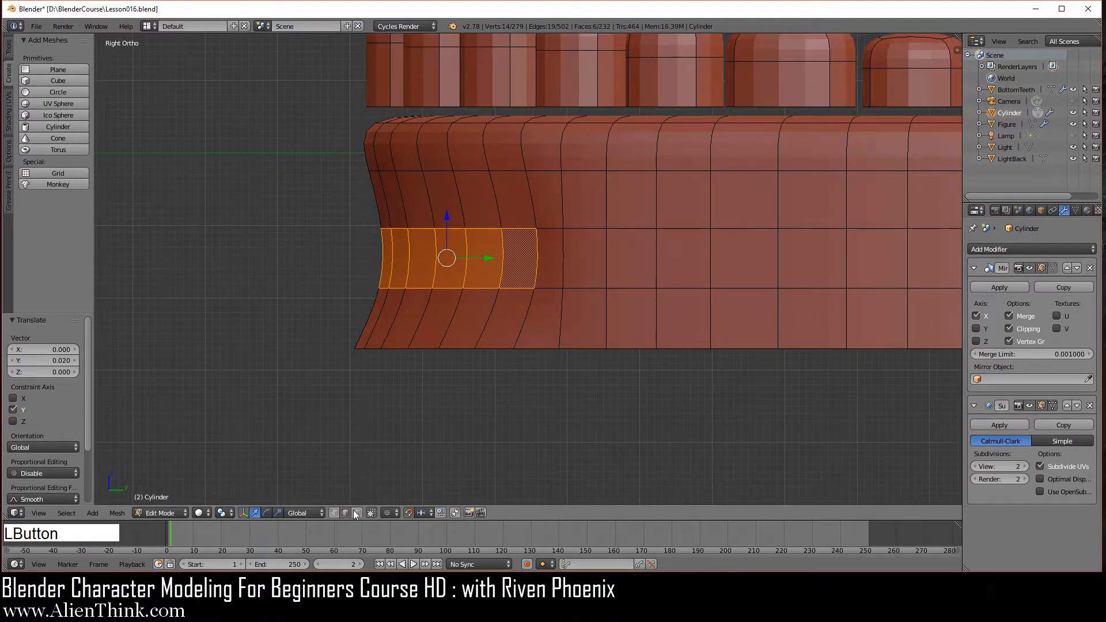
pyautogui.rightClick(493, 348)
pyautogui.keyDown('shift'); pyautogui.rightClick(434, 349); pyautogui.keyUp('shift')
pyautogui.keyDown('shift'); pyautogui.rightClick(427, 349); pyautogui.keyUp('shift')
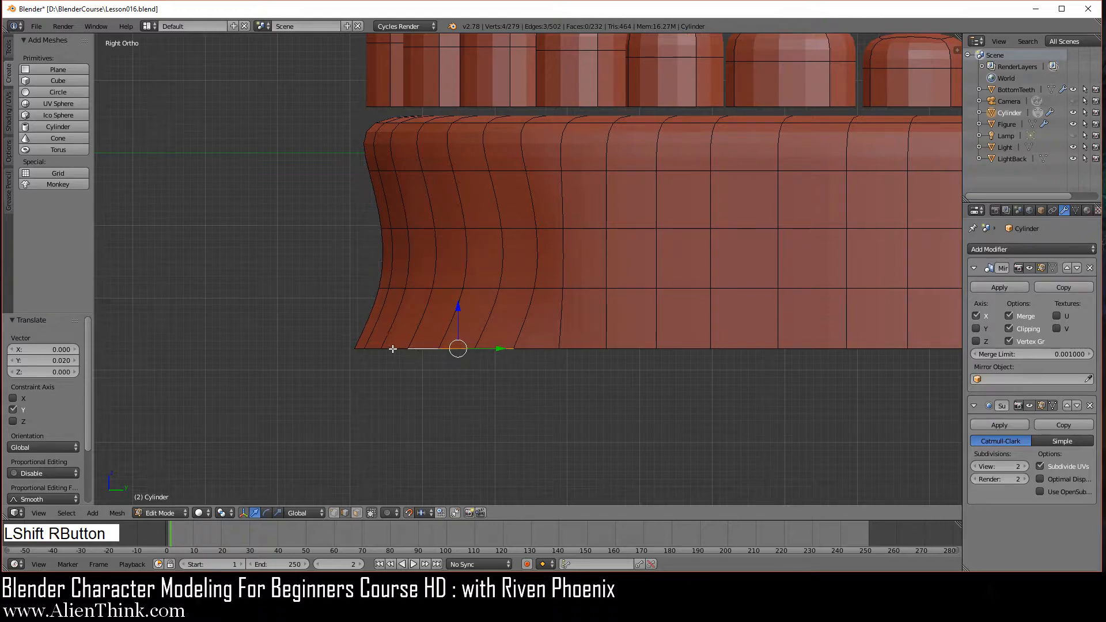
pyautogui.keyDown('shift'); pyautogui.rightClick(393, 349); pyautogui.keyUp('shift')
pyautogui.keyDown('shift'); pyautogui.rightClick(372, 348); pyautogui.keyUp('shift')
pyautogui.moveTo(578, 380); pyautogui.dragTo(656, 409, button='middle')
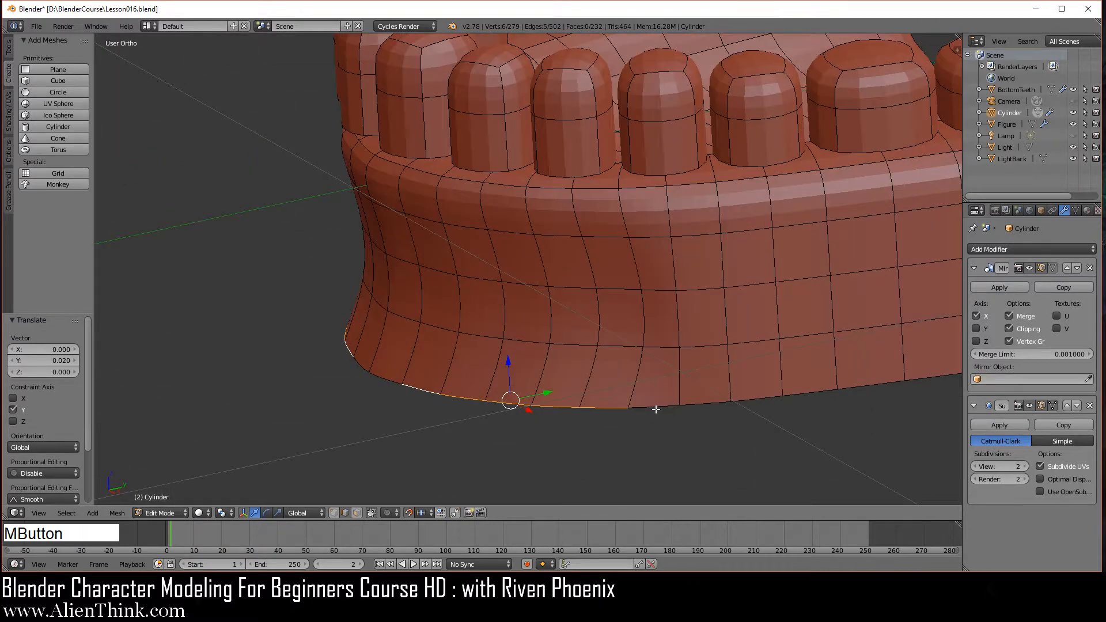
pyautogui.keyDown('shift'); pyautogui.rightClick(387, 378); pyautogui.keyUp('shift')
pyautogui.press('KP_3')
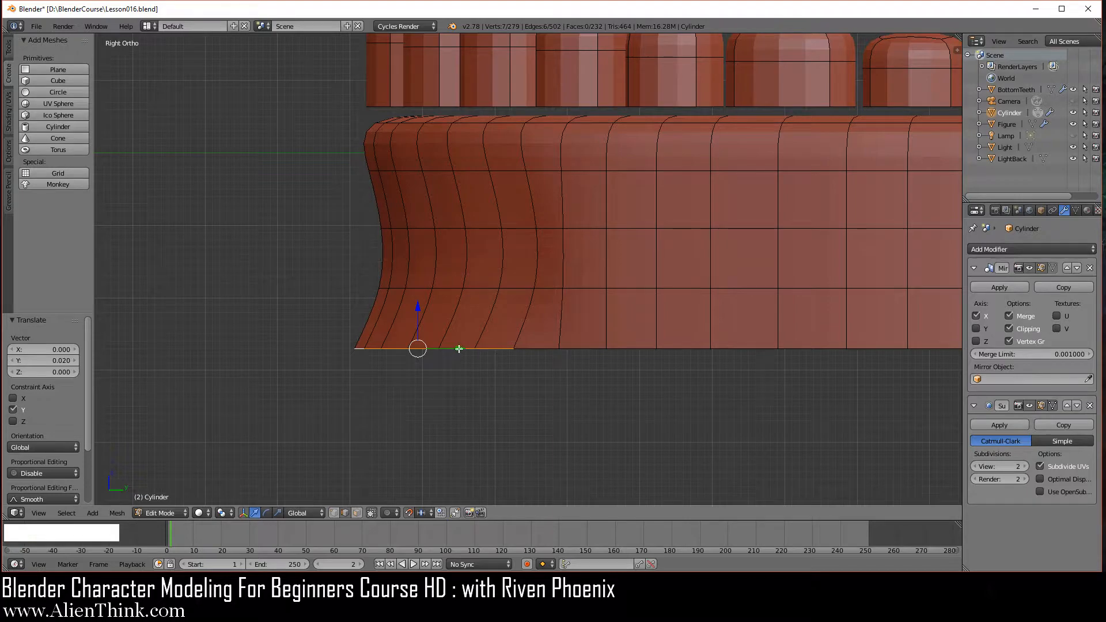
pyautogui.moveTo(457, 348); pyautogui.dragTo(495, 351)
# Select the two bottom edges just behind the moved front section and smooth their vertices once
pyautogui.moveTo(585, 375); pyautogui.dragTo(773, 417, button='middle')
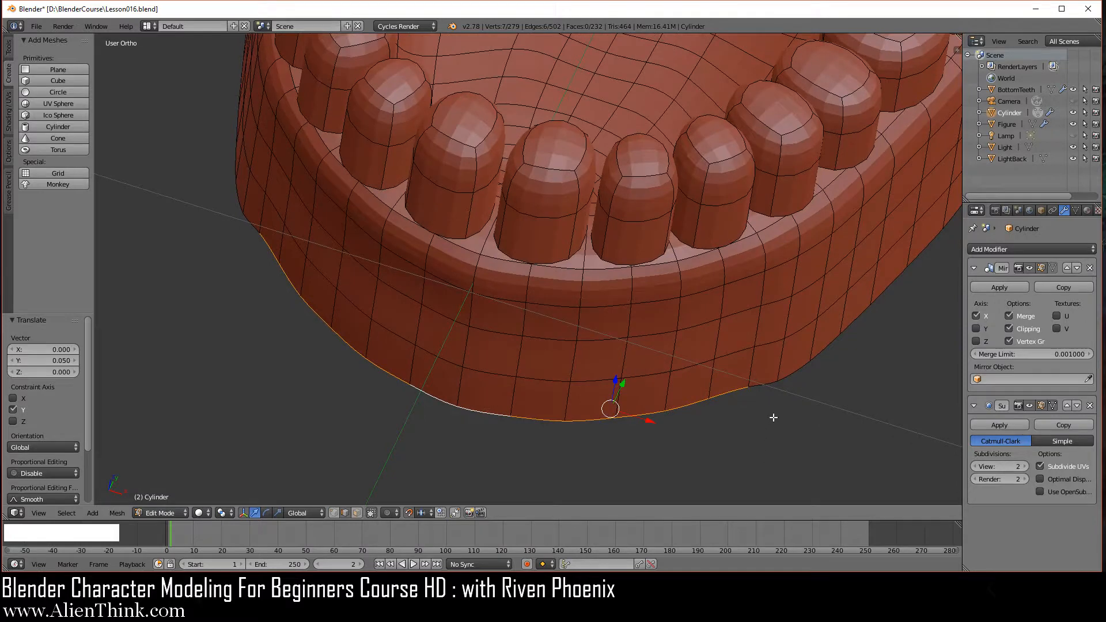
pyautogui.rightClick(763, 382)
pyautogui.keyDown('shift'); pyautogui.rightClick(799, 373); pyautogui.keyUp('shift')
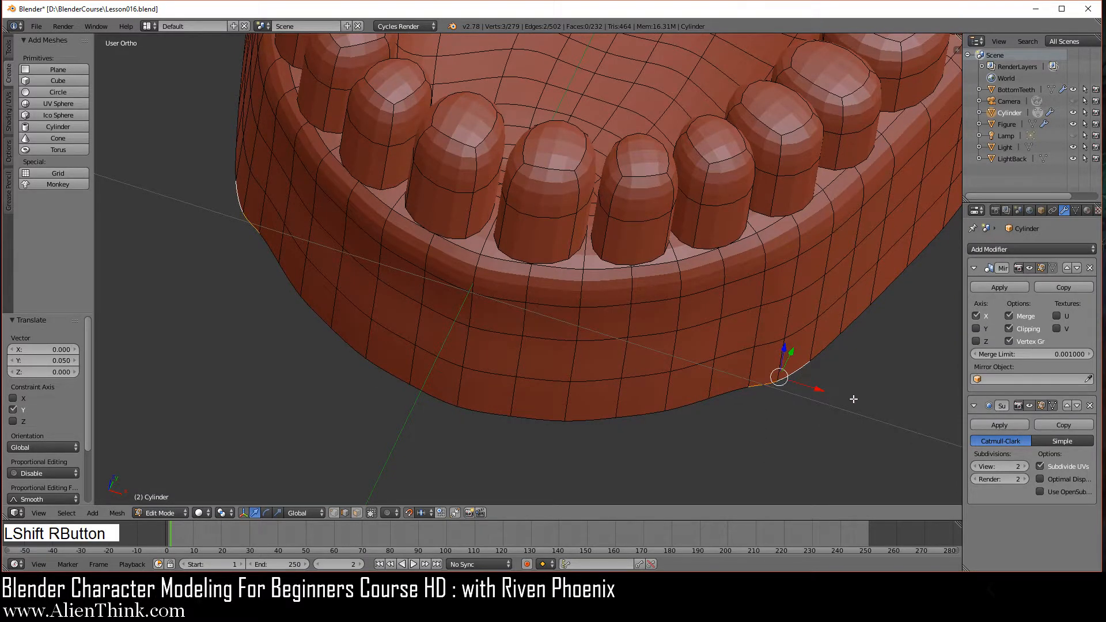
pyautogui.press('KP_3')
pyautogui.press('w')
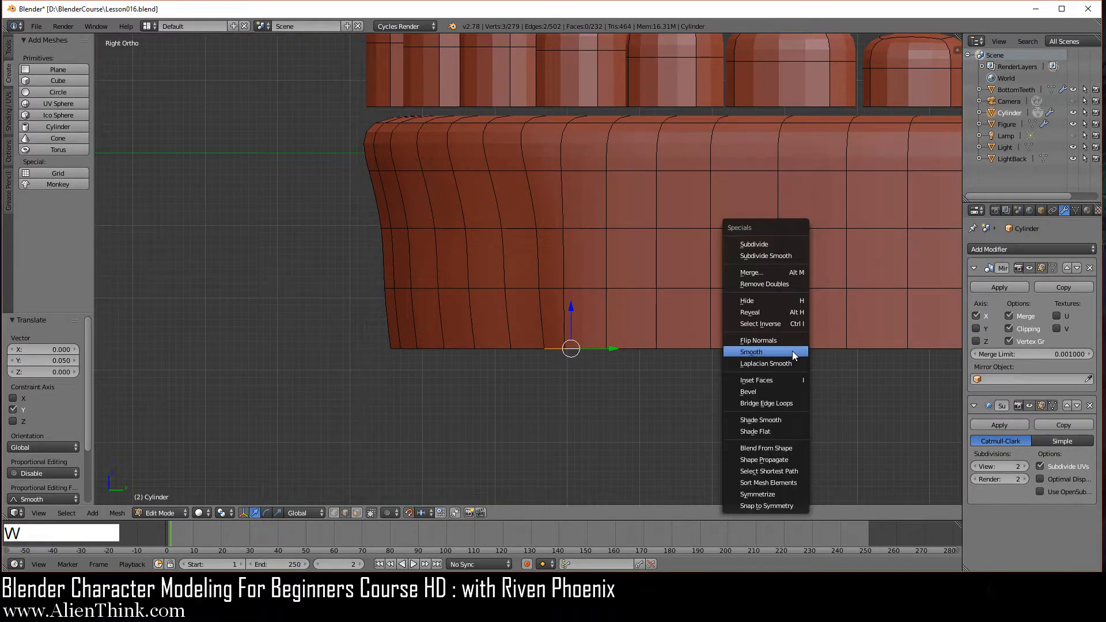
pyautogui.click(792, 351)
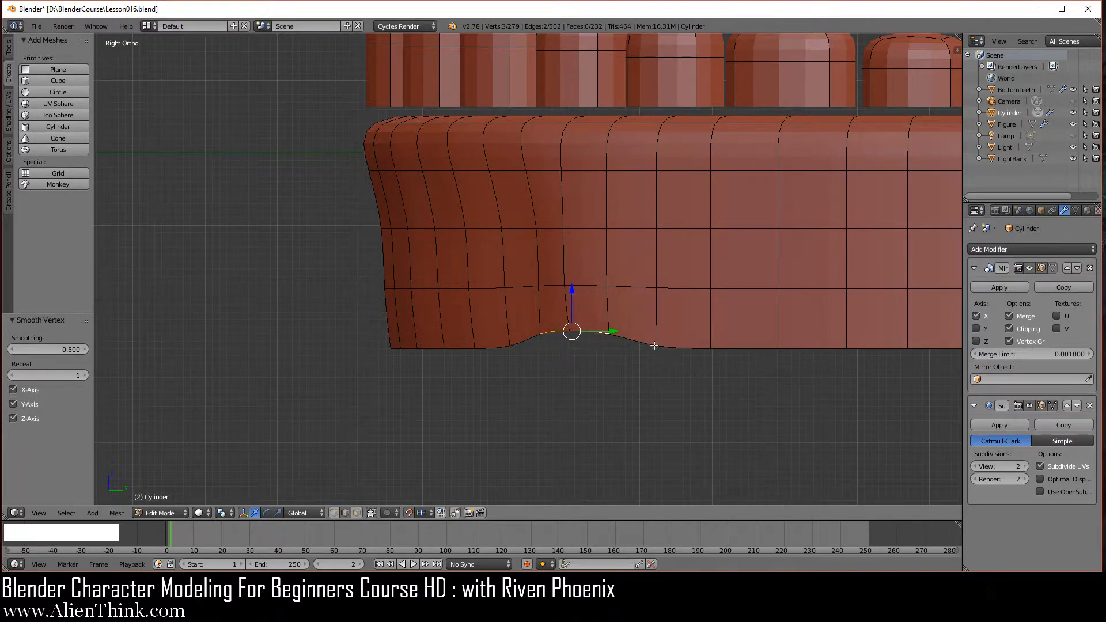
# Flatten the gum wall's whole bottom edge loop by scaling it to 0 along Z, and deselect everything
pyautogui.keyDown('alt'); pyautogui.rightClick(682, 346); pyautogui.keyUp('alt')
pyautogui.moveTo(639, 390)
pyautogui.mouseDown(button='middle')
pyautogui.moveTo(637, 365)
pyautogui.moveTo(638, 381)
pyautogui.moveTo(618, 386)
pyautogui.mouseUp(button='middle')
pyautogui.scroll(-3, 654, 382)
pyautogui.press('KP_3')
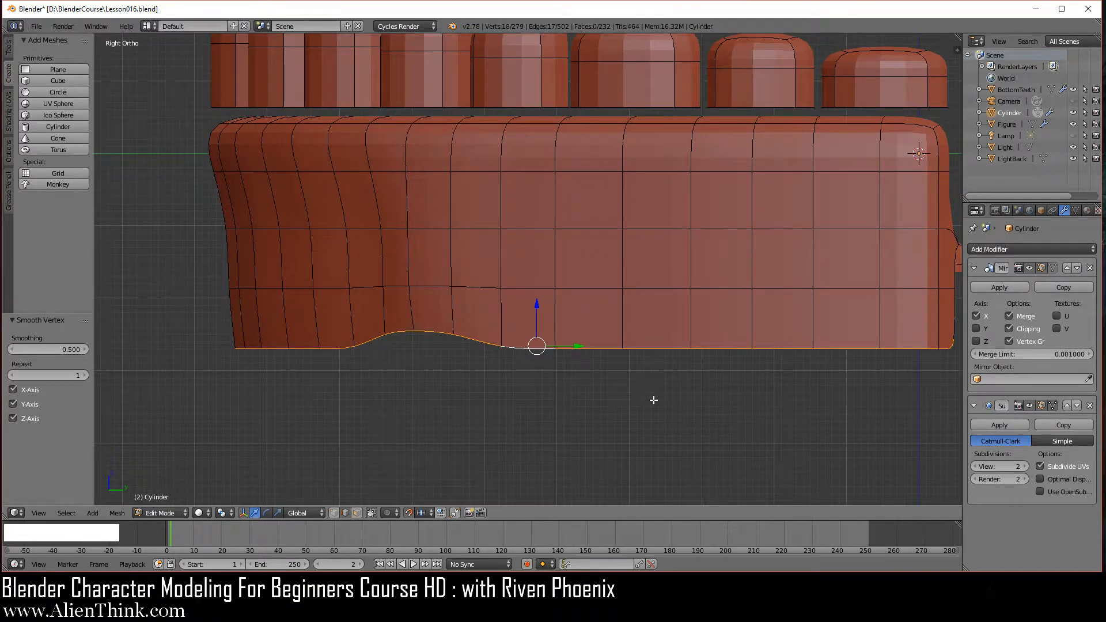
pyautogui.press('z')
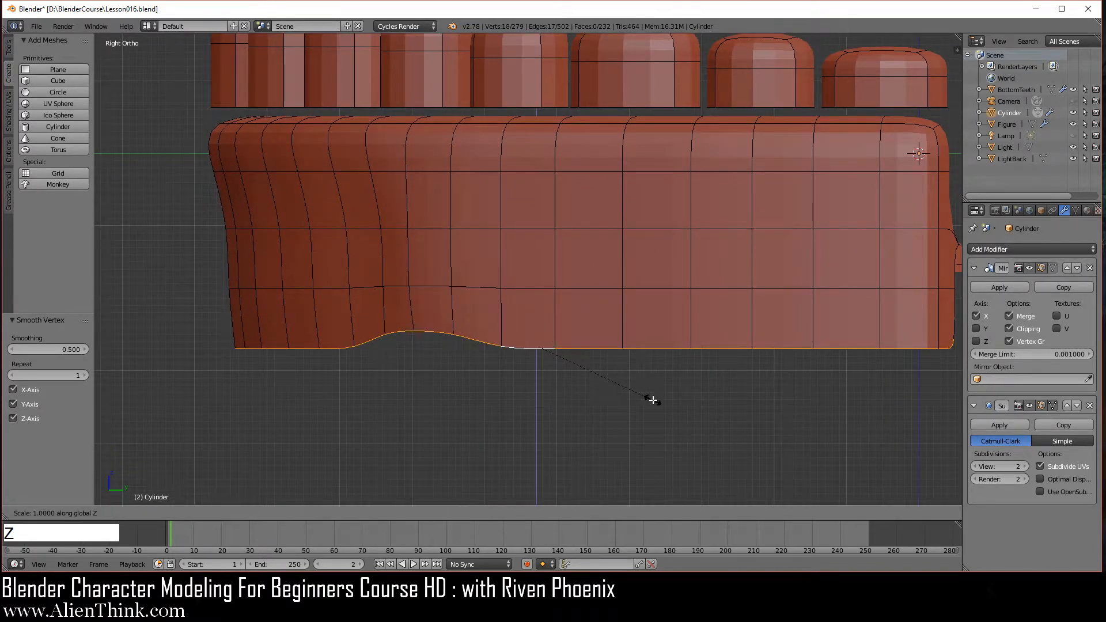
pyautogui.press('0')
pyautogui.press('KP_Enter')
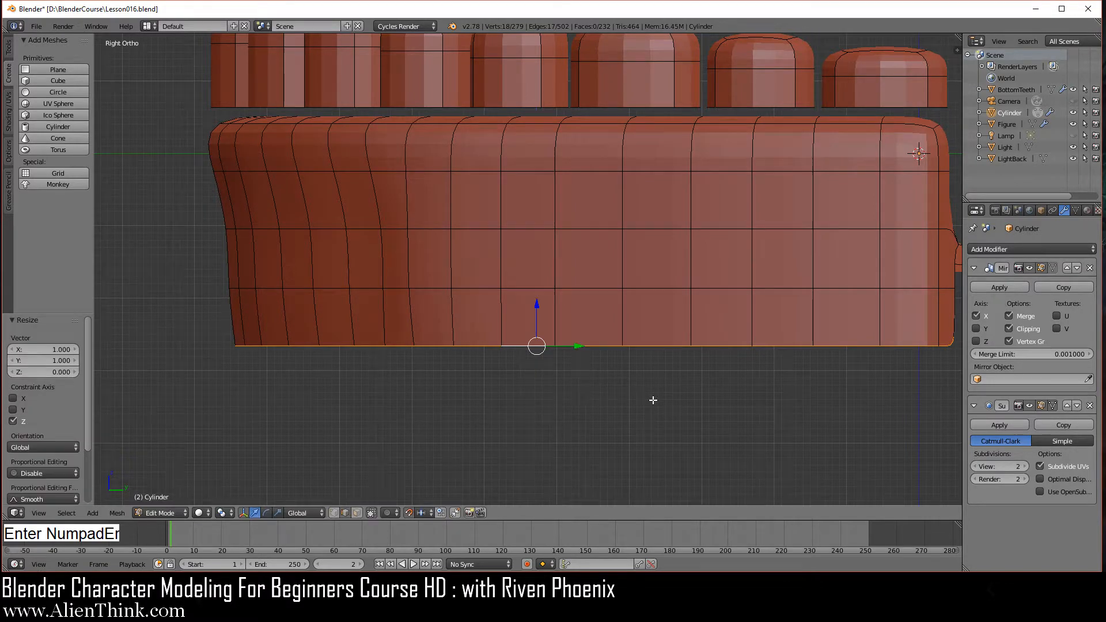
pyautogui.press('a')
# Examine the reshaped front wall and flattened bottom rim of the gum base from the front, side and an angle
pyautogui.scroll(-3, 605, 379)
pyautogui.moveTo(510, 322); pyautogui.dragTo(580, 385, button='middle')
pyautogui.press('KP_1')
pyautogui.scroll(3, 682, 374)
pyautogui.press('KP_3')
pyautogui.scroll(-2, 580, 384)
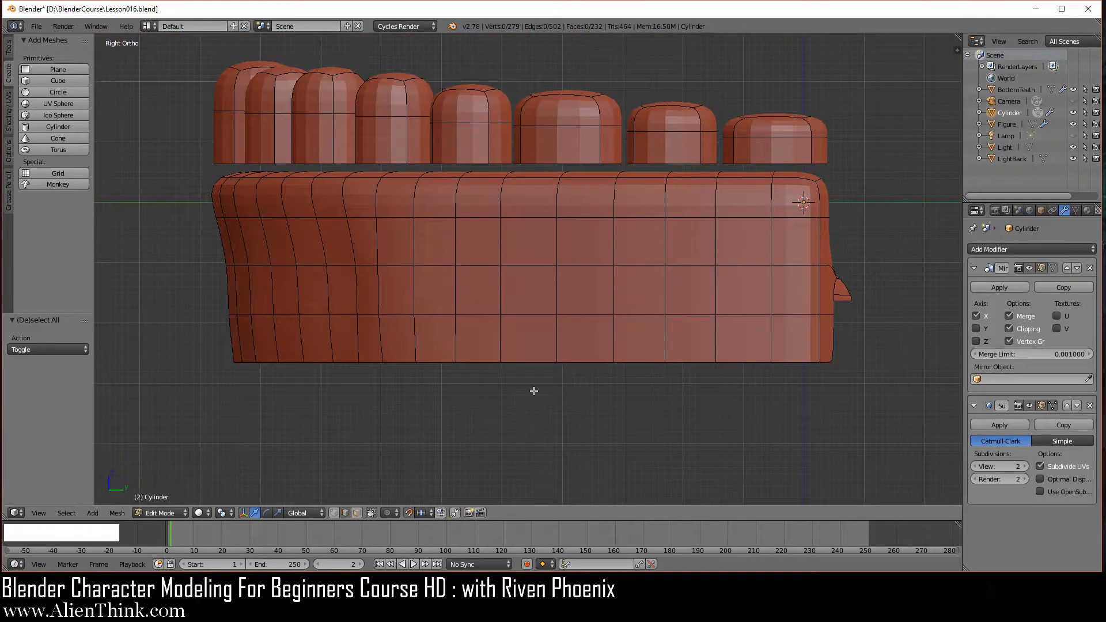
pyautogui.scroll(1, 519, 375)
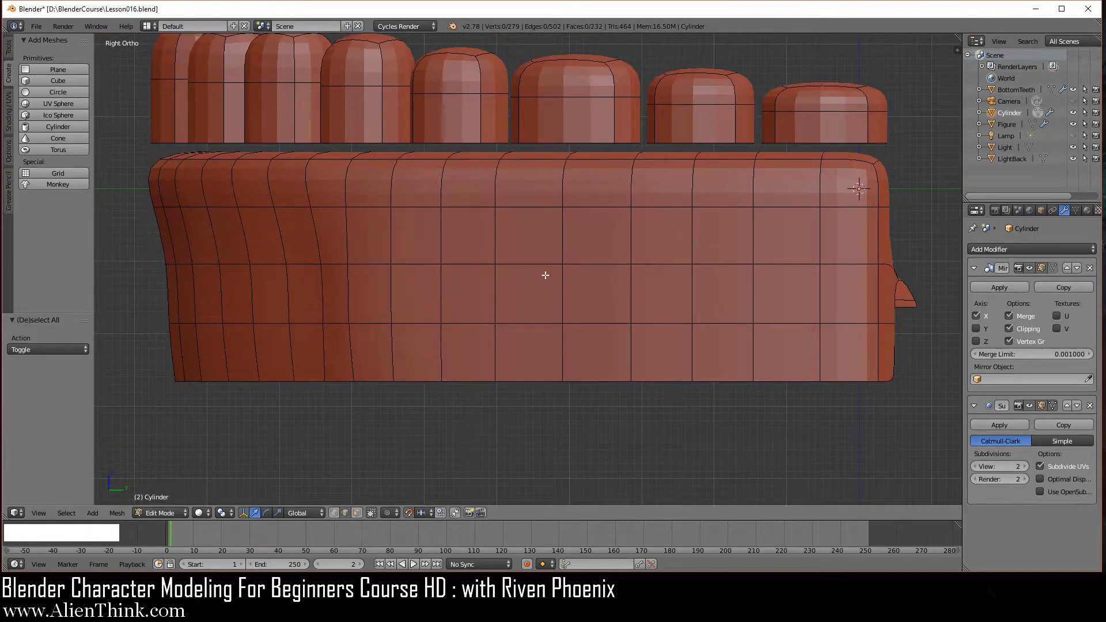
# Move two mid-side wall faces in the third row outward along X, and move the faces below them outward by 0.03
pyautogui.click(356, 513)
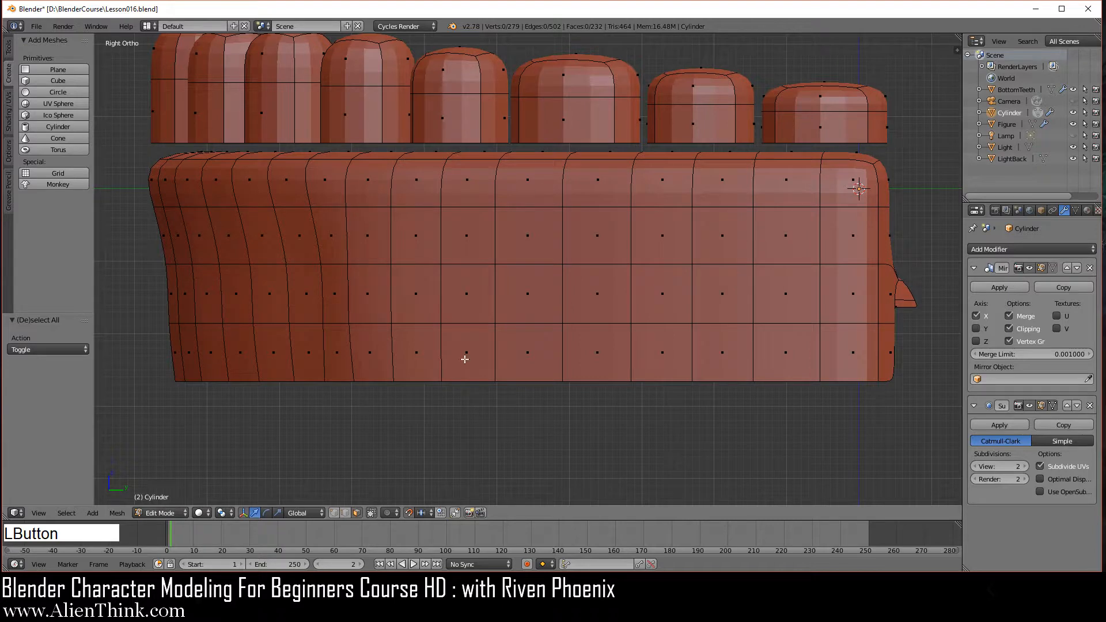
pyautogui.rightClick(528, 294)
pyautogui.keyDown('shift'); pyautogui.rightClick(593, 296); pyautogui.keyUp('shift')
pyautogui.press('KP_1')
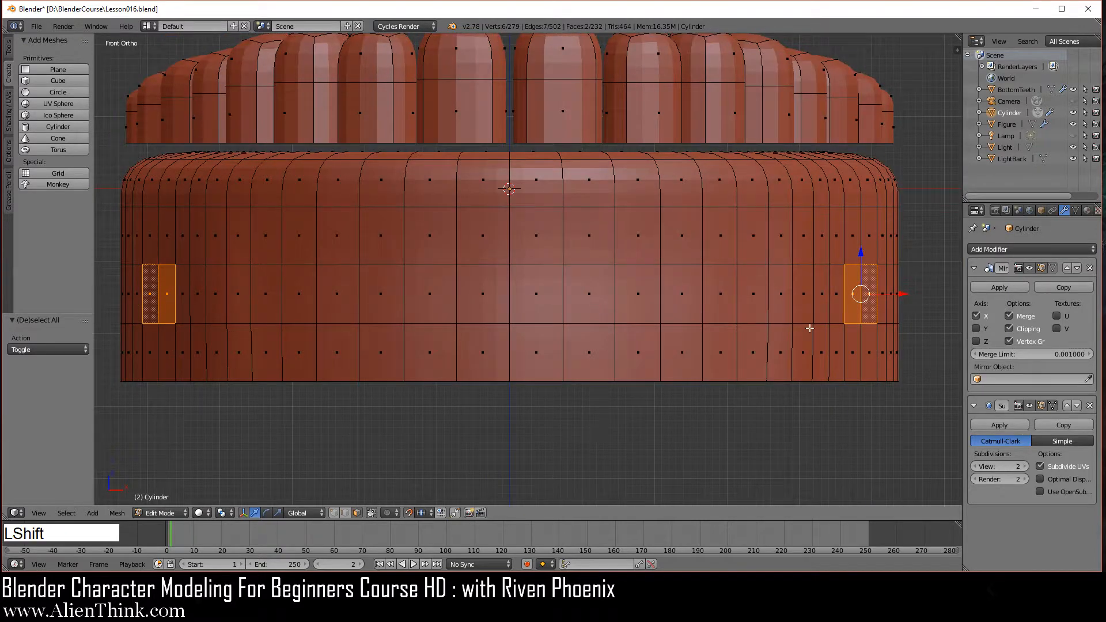
pyautogui.keyDown('shift'); pyautogui.moveTo(809, 329); pyautogui.dragTo(565, 342, button='middle'); pyautogui.keyUp('shift')
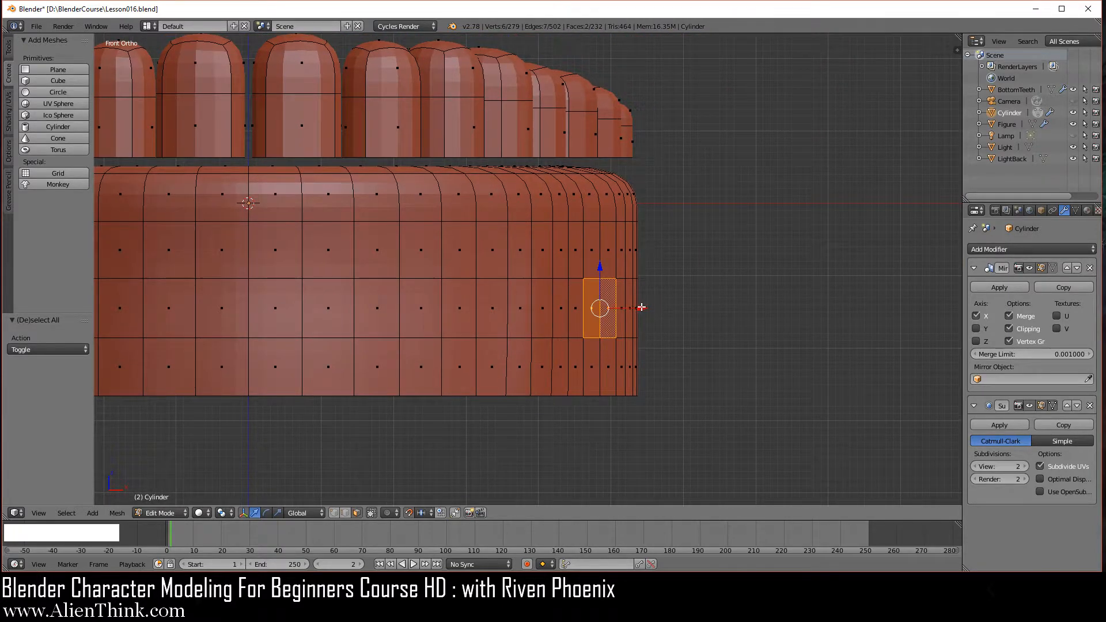
pyautogui.moveTo(641, 308); pyautogui.dragTo(667, 309)
pyautogui.keyDown('shift'); pyautogui.rightClick(623, 361); pyautogui.keyUp('shift')
pyautogui.moveTo(651, 365); pyautogui.dragTo(668, 369)
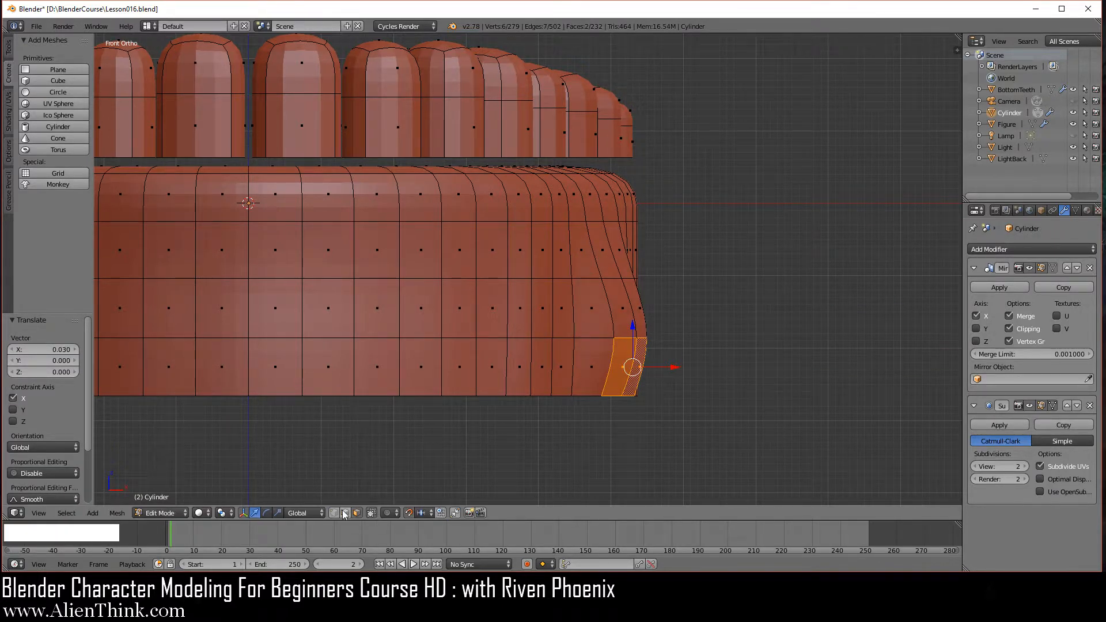
# In edge mode, select two edges of the lower horizontal loop at the front side of the bulge and smooth them twice
pyautogui.click(345, 512)
pyautogui.rightClick(596, 338)
pyautogui.keyDown('shift'); pyautogui.rightClick(627, 339); pyautogui.keyUp('shift')
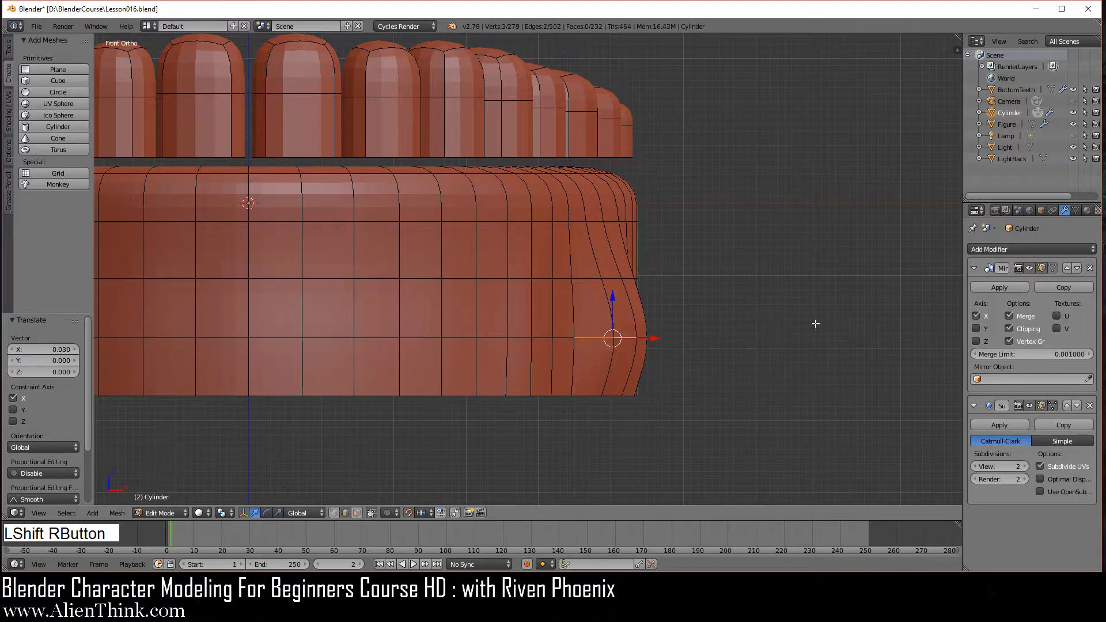
pyautogui.press('w')
pyautogui.click(792, 296)
pyautogui.press('w')
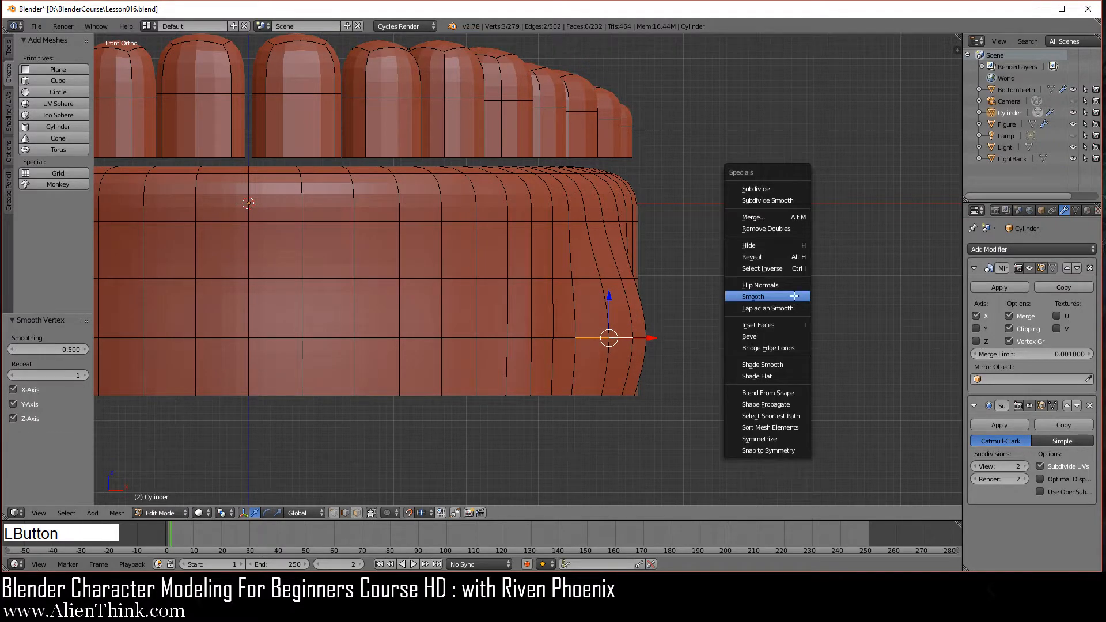
pyautogui.click(748, 293)
# Smooth the two lower-loop edges at the back side of the bulge once and deselect everything
pyautogui.moveTo(639, 302); pyautogui.dragTo(622, 401, button='middle')
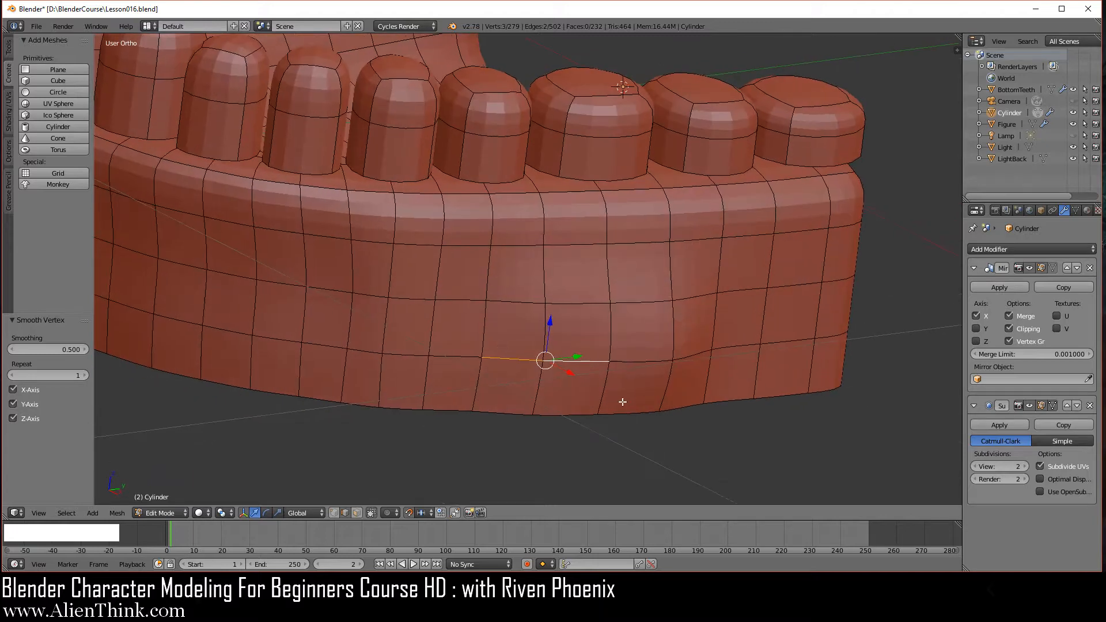
pyautogui.rightClick(661, 359)
pyautogui.keyDown('shift'); pyautogui.rightClick(690, 354); pyautogui.keyUp('shift')
pyautogui.press('w')
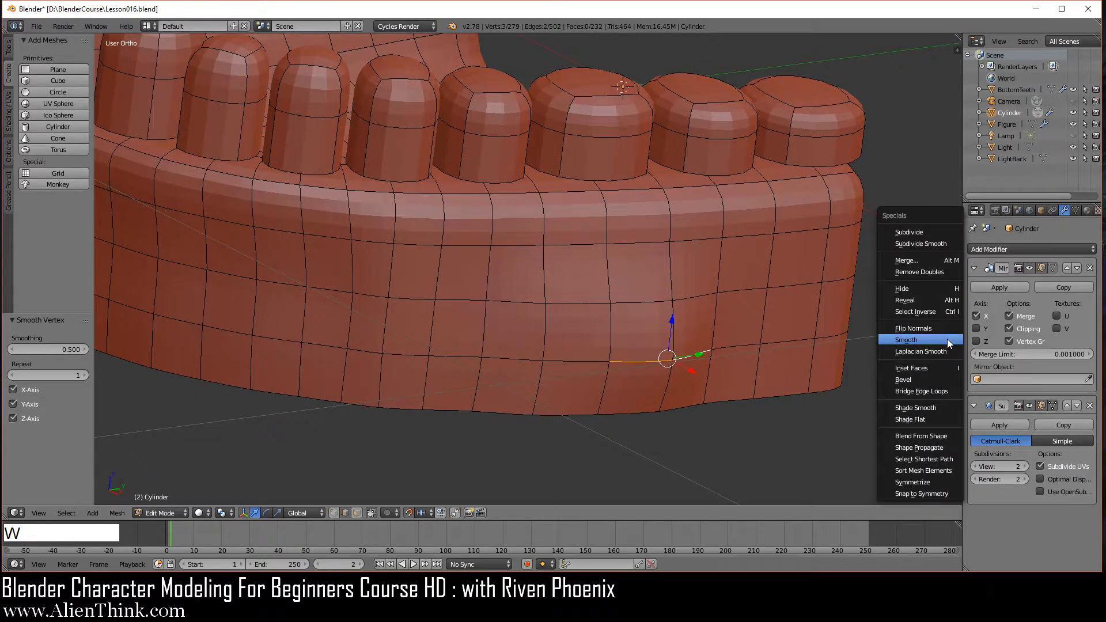
pyautogui.click(947, 339)
pyautogui.press('a')
# Select the eight gum-top edges lying between neighbouring teeth, from the back gap round to the centre line, and raise them 0.04 along Z
pyautogui.moveTo(772, 387); pyautogui.dragTo(624, 366, button='middle')
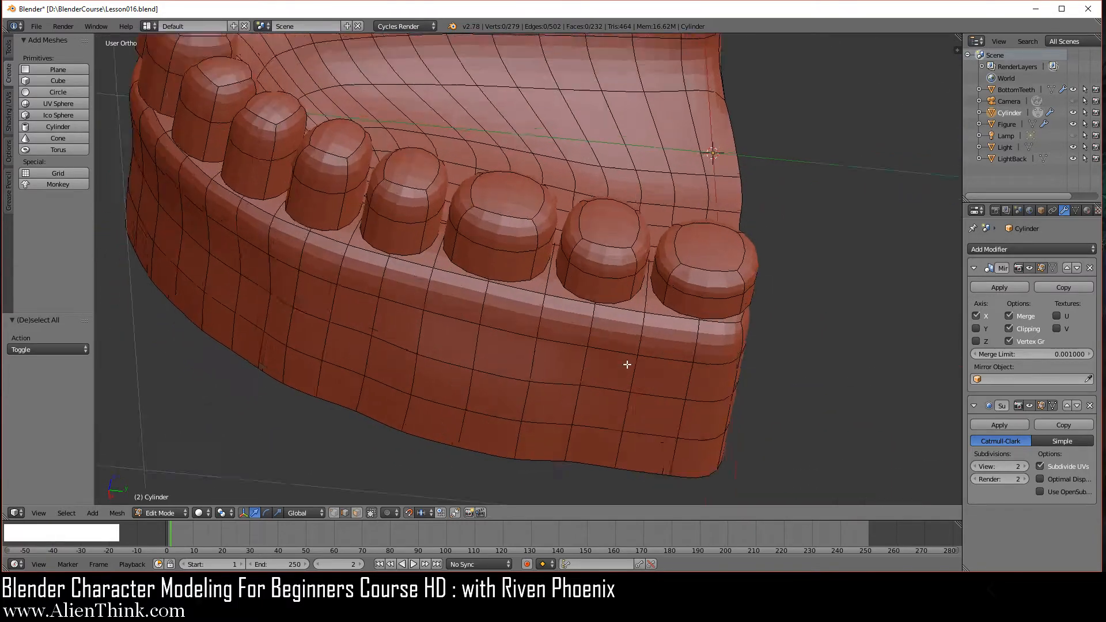
pyautogui.scroll(4, 662, 345)
pyautogui.rightClick(691, 323)
pyautogui.press('7')
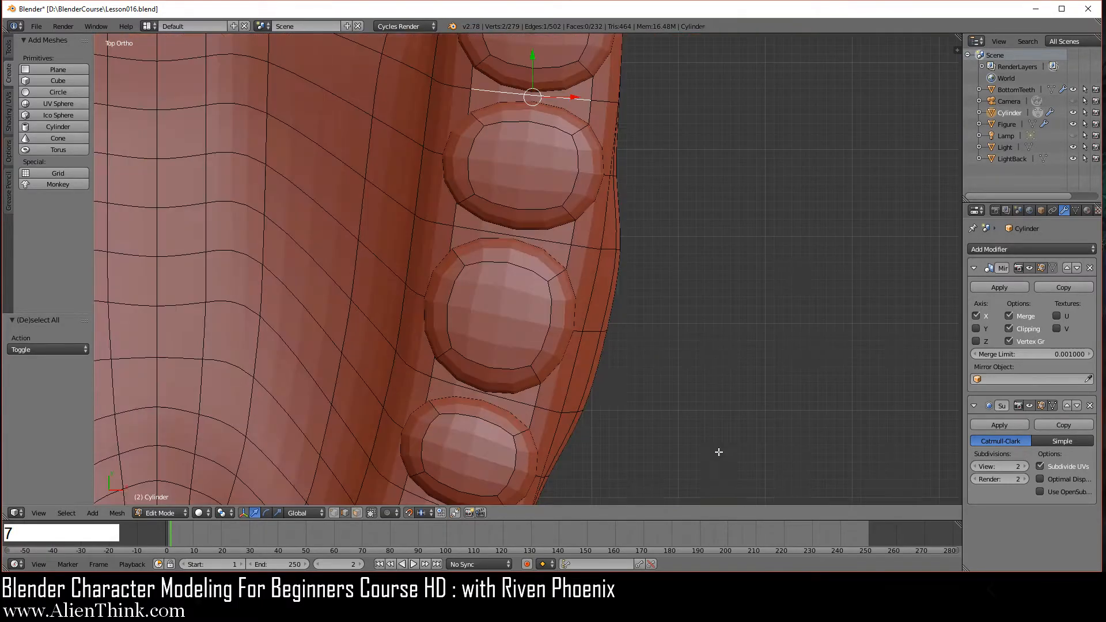
pyautogui.scroll(-4, 677, 341)
pyautogui.keyDown('shift'); pyautogui.moveTo(598, 336); pyautogui.dragTo(698, 308, button='middle'); pyautogui.keyUp('shift')
pyautogui.scroll(3, 683, 306)
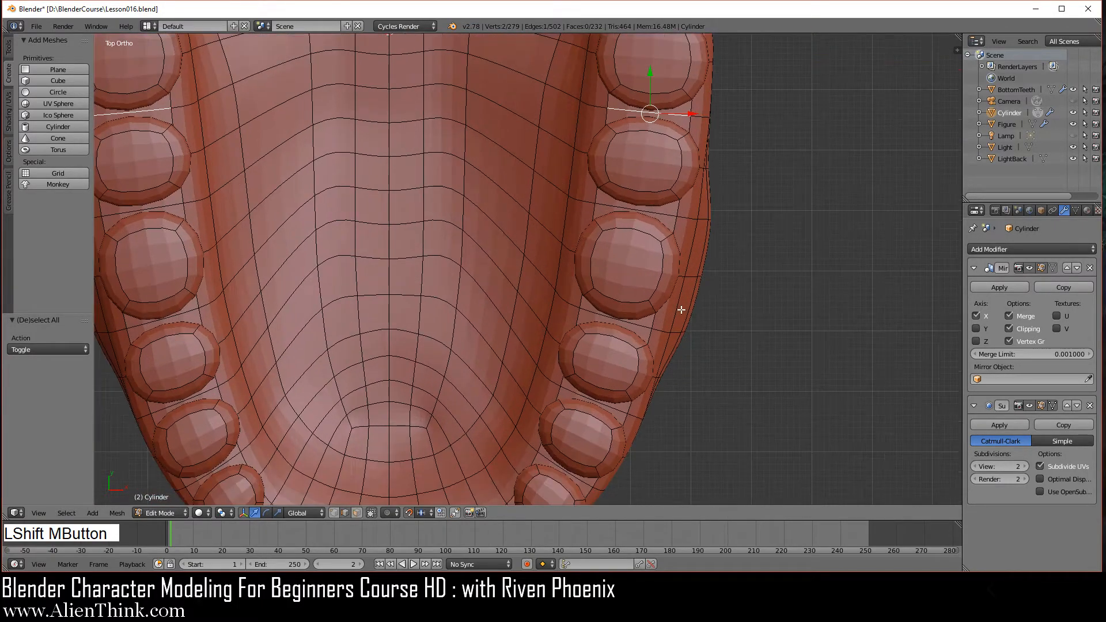
pyautogui.keyDown('shift'); pyautogui.rightClick(667, 213); pyautogui.keyUp('shift')
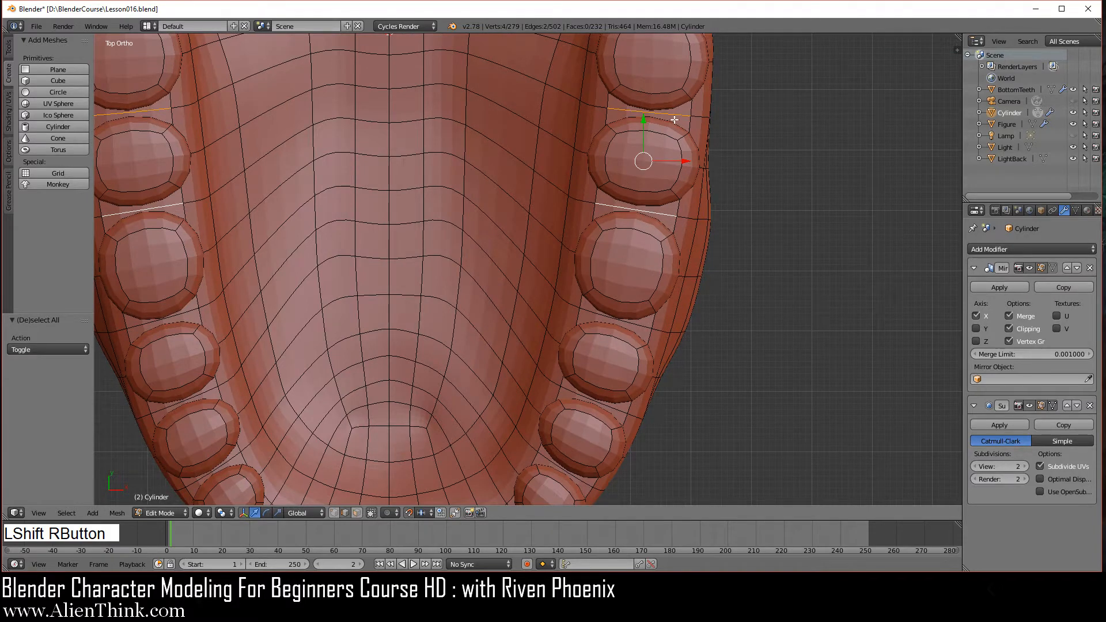
pyautogui.keyDown('shift'); pyautogui.rightClick(639, 322); pyautogui.keyUp('shift')
pyautogui.keyDown('shift'); pyautogui.moveTo(644, 394); pyautogui.dragTo(683, 287, button='middle'); pyautogui.keyUp('shift')
pyautogui.scroll(2, 685, 287)
pyautogui.keyDown('shift'); pyautogui.rightClick(717, 257); pyautogui.keyUp('shift')
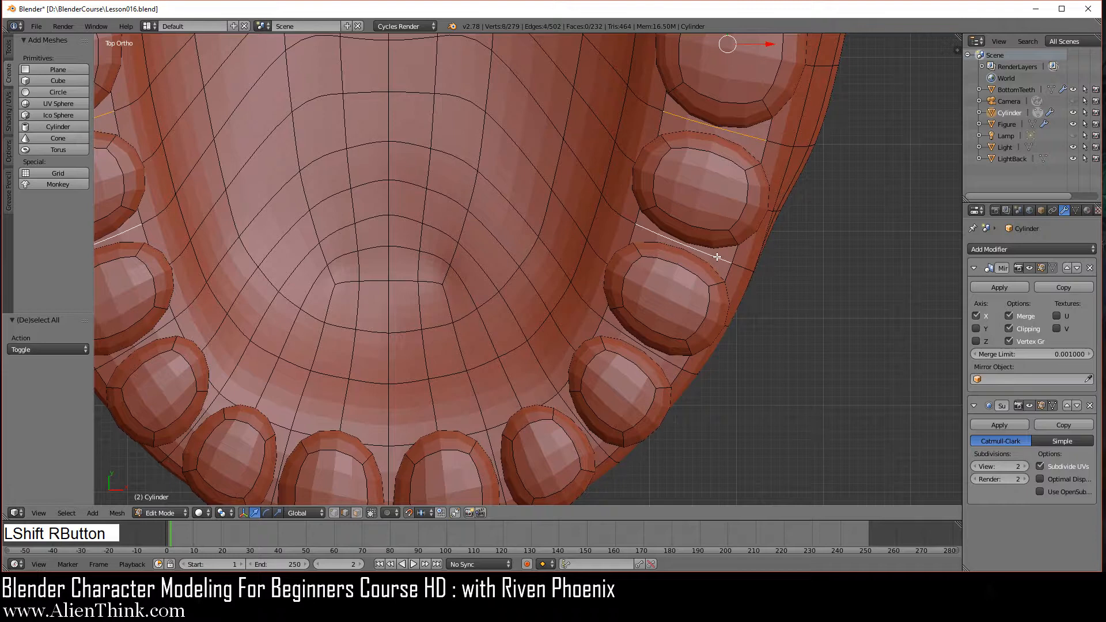
pyautogui.keyDown('shift'); pyautogui.rightClick(662, 356); pyautogui.keyUp('shift')
pyautogui.keyDown('shift'); pyautogui.moveTo(663, 355); pyautogui.dragTo(671, 242, button='middle'); pyautogui.keyUp('shift')
pyautogui.keyDown('shift'); pyautogui.rightClick(640, 276); pyautogui.keyUp('shift')
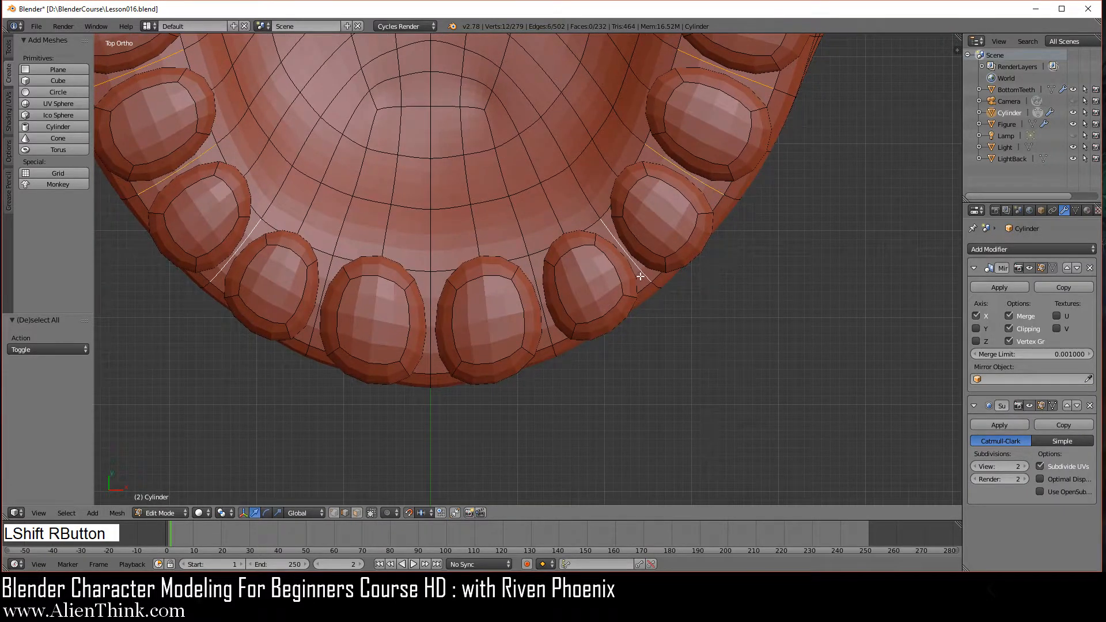
pyautogui.keyDown('shift'); pyautogui.rightClick(548, 327); pyautogui.keyUp('shift')
pyautogui.keyDown('shift'); pyautogui.rightClick(438, 347); pyautogui.keyUp('shift')
pyautogui.scroll(-2, 637, 382)
pyautogui.keyDown('shift'); pyautogui.moveTo(637, 382); pyautogui.dragTo(665, 401, button='middle'); pyautogui.keyUp('shift')
pyautogui.moveTo(525, 405); pyautogui.dragTo(384, 224, button='middle')
pyautogui.scroll(-1, 755, 281)
pyautogui.keyDown('shift'); pyautogui.moveTo(833, 304); pyautogui.dragTo(758, 383, button='middle'); pyautogui.keyUp('shift')
pyautogui.scroll(4, 745, 422)
pyautogui.press('KP_3')
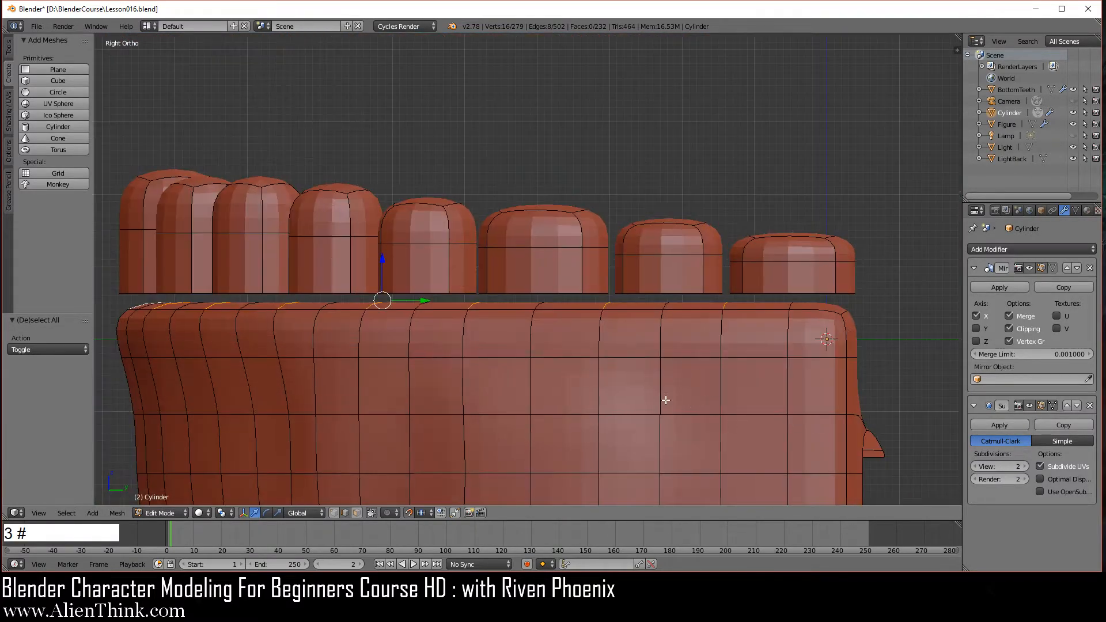
pyautogui.click(382, 261)
pyautogui.moveTo(382, 261); pyautogui.dragTo(382, 235)
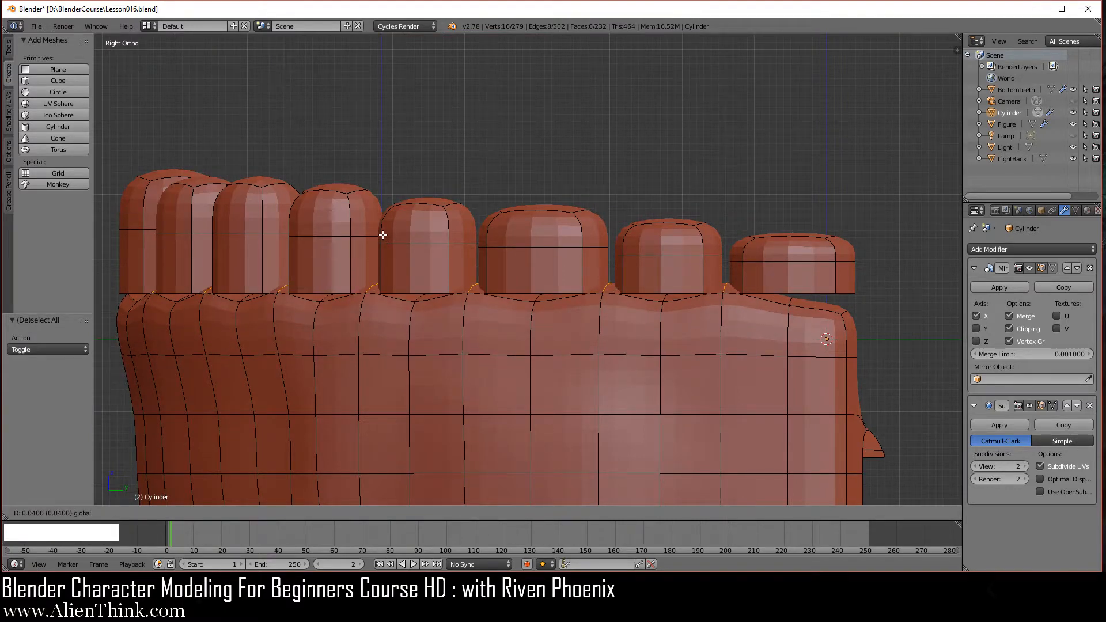
# Deselect the rearmost edge between the teeth and raise the remaining seven edges 0.02 along Z
pyautogui.press('c')
pyautogui.moveTo(720, 312); pyautogui.dragTo(723, 289, button='middle')
pyautogui.rightClick(675, 350)
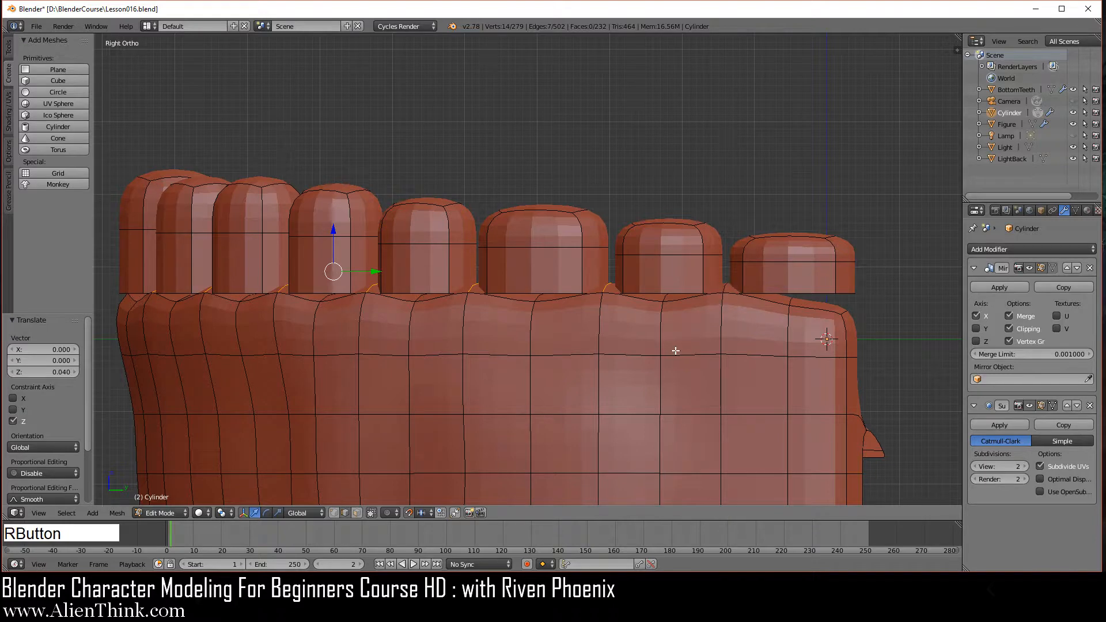
pyautogui.moveTo(333, 230); pyautogui.dragTo(335, 217)
# Drop the rearmost selected gap edge and raise the remaining edges along Z, twice in a row
pyautogui.press('c')
pyautogui.moveTo(615, 277); pyautogui.dragTo(609, 285, button='middle')
pyautogui.rightClick(559, 309)
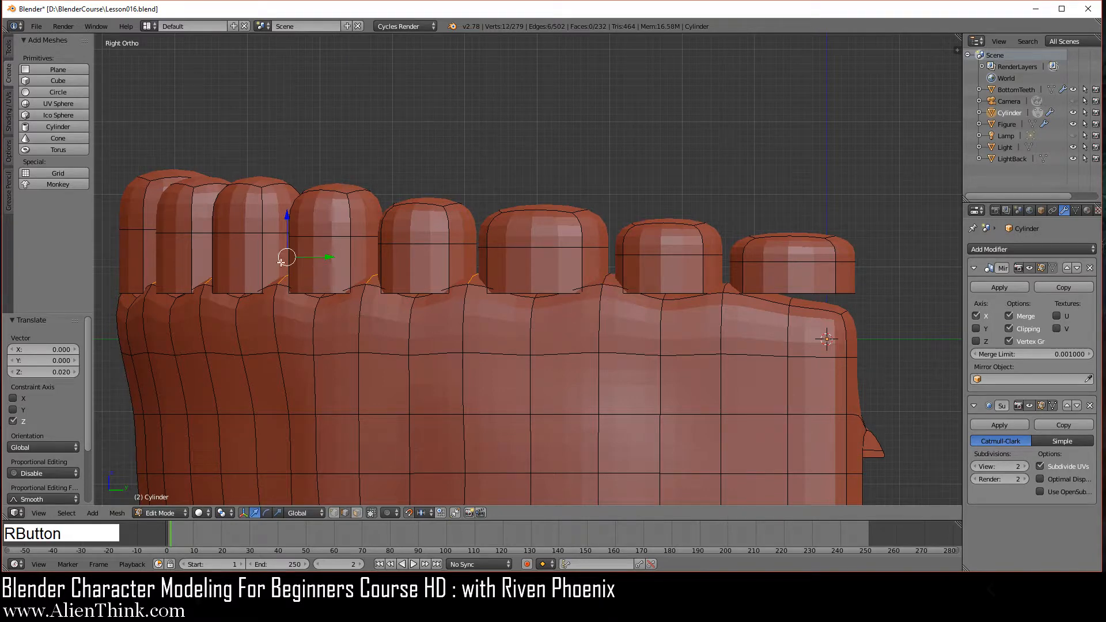
pyautogui.moveTo(287, 217); pyautogui.dragTo(289, 204)
pyautogui.press('c')
pyautogui.moveTo(475, 272); pyautogui.dragTo(474, 291, button='middle')
pyautogui.rightClick(474, 292)
pyautogui.keyDown('shift'); pyautogui.moveTo(330, 343); pyautogui.dragTo(521, 353, button='middle'); pyautogui.keyUp('shift')
pyautogui.moveTo(440, 212); pyautogui.dragTo(440, 189)
pyautogui.moveTo(597, 316); pyautogui.dragTo(578, 342, button='middle')
# Select the vertical upper-wall edges below the first and second front teeth and move them 0.03 forward along negative Y
pyautogui.press('Tab')
pyautogui.press('KP_1')
pyautogui.scroll(4, 501, 380)
pyautogui.press('Tab')
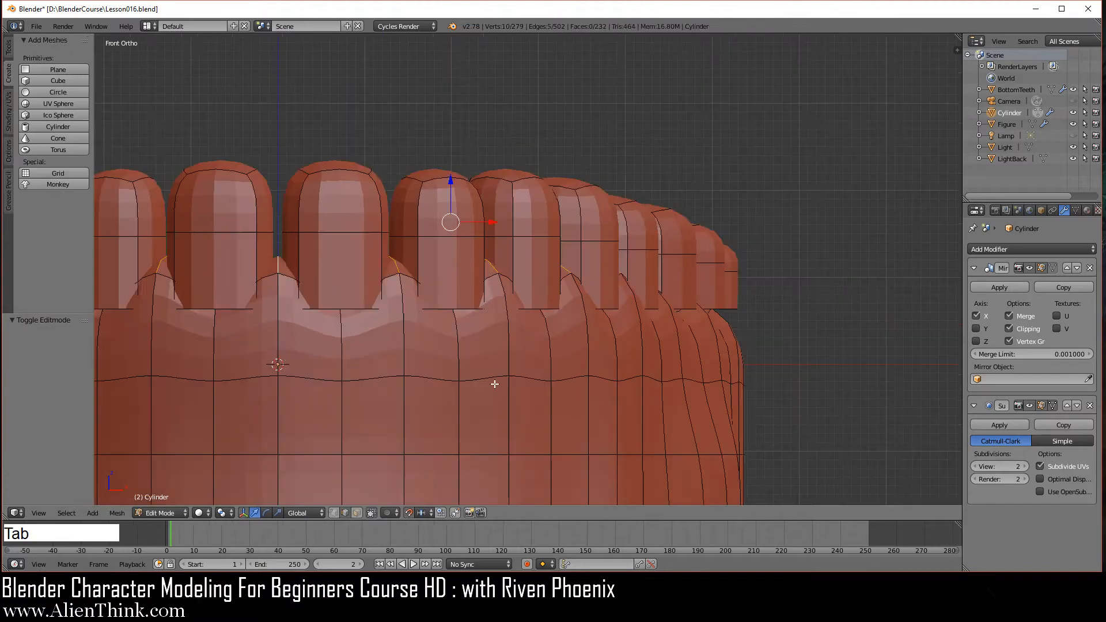
pyautogui.keyDown('shift'); pyautogui.moveTo(494, 382); pyautogui.dragTo(407, 316, button='middle'); pyautogui.keyUp('shift')
pyautogui.rightClick(461, 326)
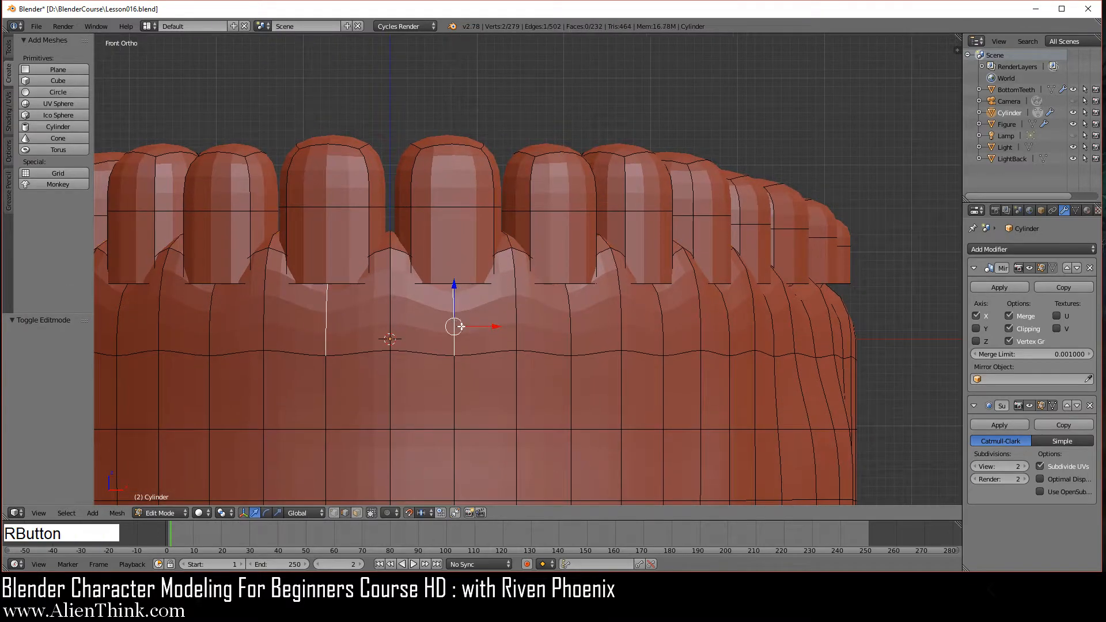
pyautogui.keyDown('shift'); pyautogui.rightClick(572, 320); pyautogui.keyUp('shift')
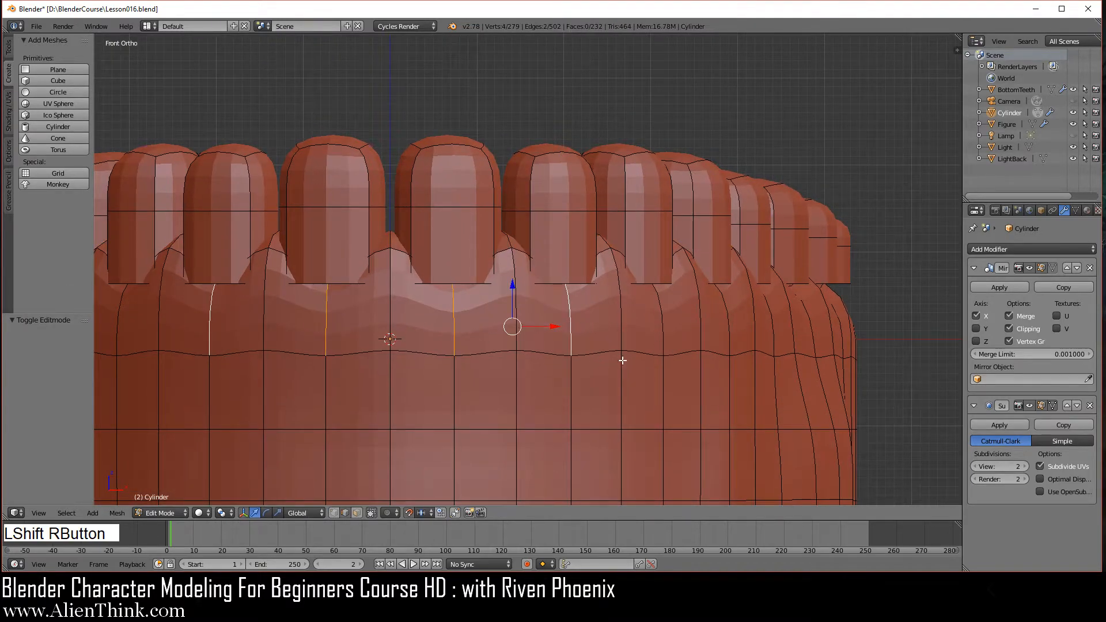
pyautogui.press('KP_3')
pyautogui.keyDown('shift'); pyautogui.moveTo(582, 363); pyautogui.dragTo(539, 353, button='middle'); pyautogui.keyUp('shift')
pyautogui.moveTo(449, 316); pyautogui.dragTo(426, 319)
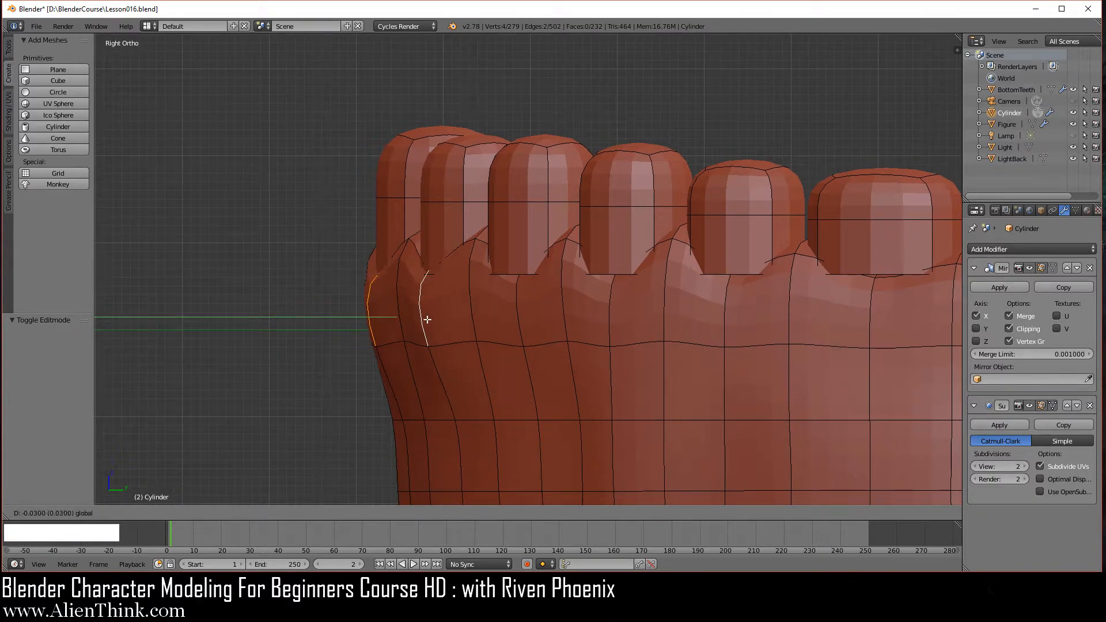
# Move the vertical upper-wall edges below the third and fourth teeth -0.03 along Y and 0.01 outward along X
pyautogui.rightClick(517, 318)
pyautogui.keyDown('shift'); pyautogui.rightClick(610, 303); pyautogui.keyUp('shift')
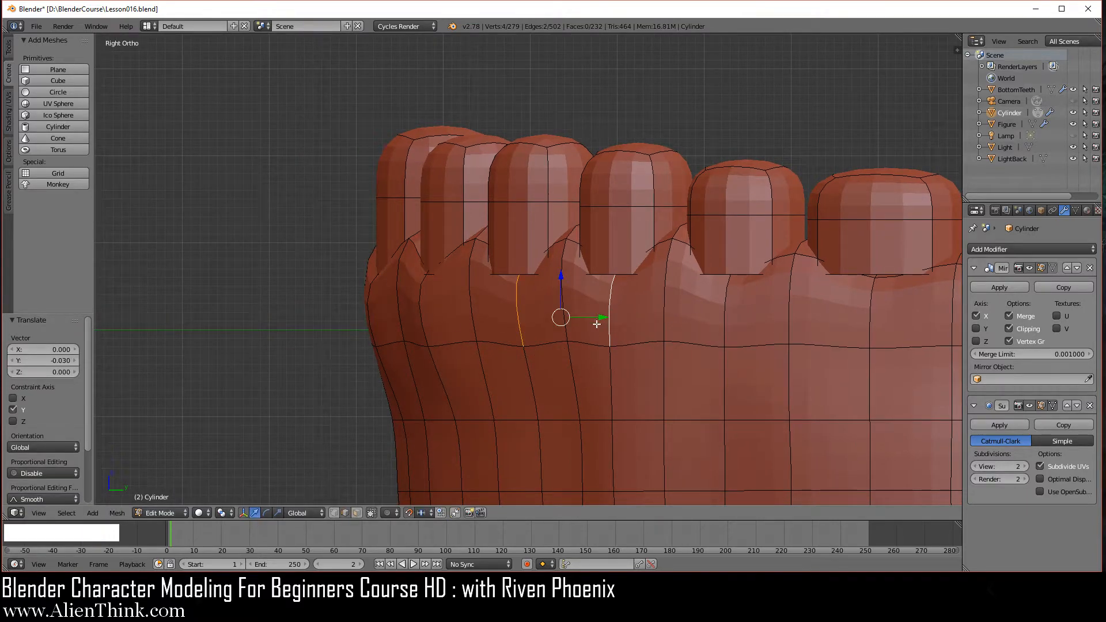
pyautogui.moveTo(603, 317); pyautogui.dragTo(578, 318)
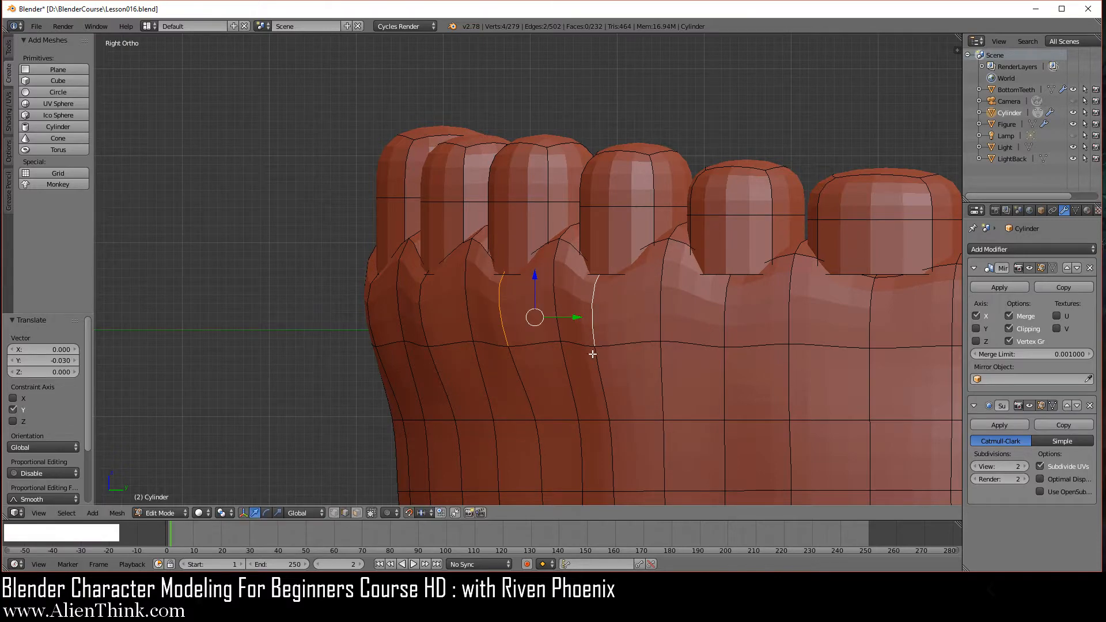
pyautogui.press('KP_1')
pyautogui.moveTo(732, 318); pyautogui.dragTo(736, 314)
pyautogui.keyDown('shift'); pyautogui.moveTo(735, 315); pyautogui.dragTo(561, 274, button='middle'); pyautogui.keyUp('shift')
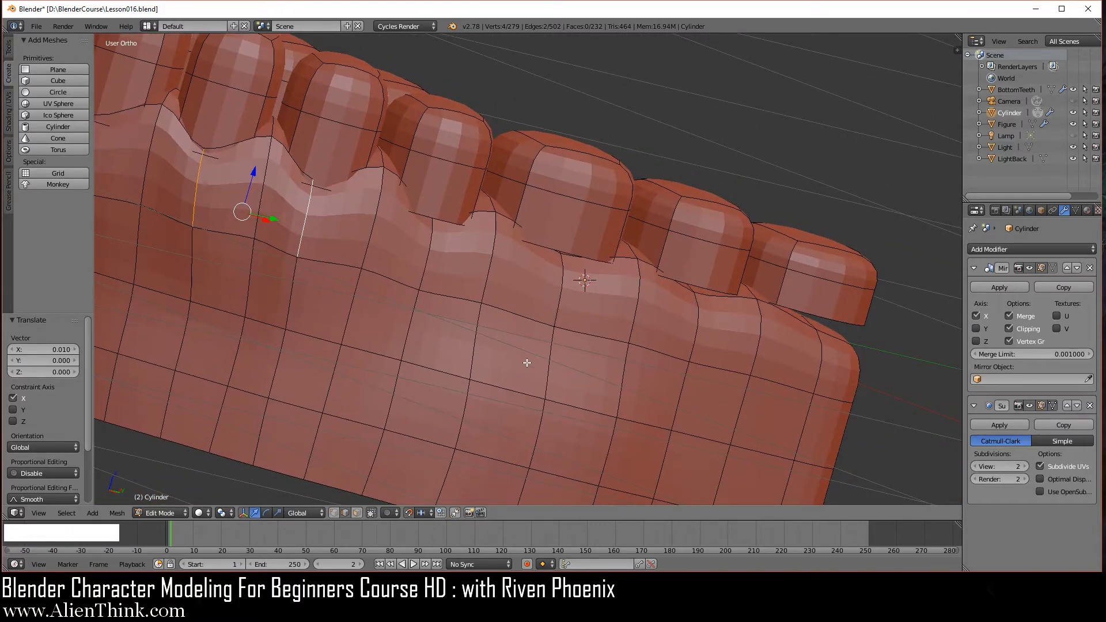
# Move the vertical upper-wall edges below the fifth and sixth teeth 0.02 outward along X and deselect everything
pyautogui.moveTo(526, 362); pyautogui.dragTo(439, 407, button='middle')
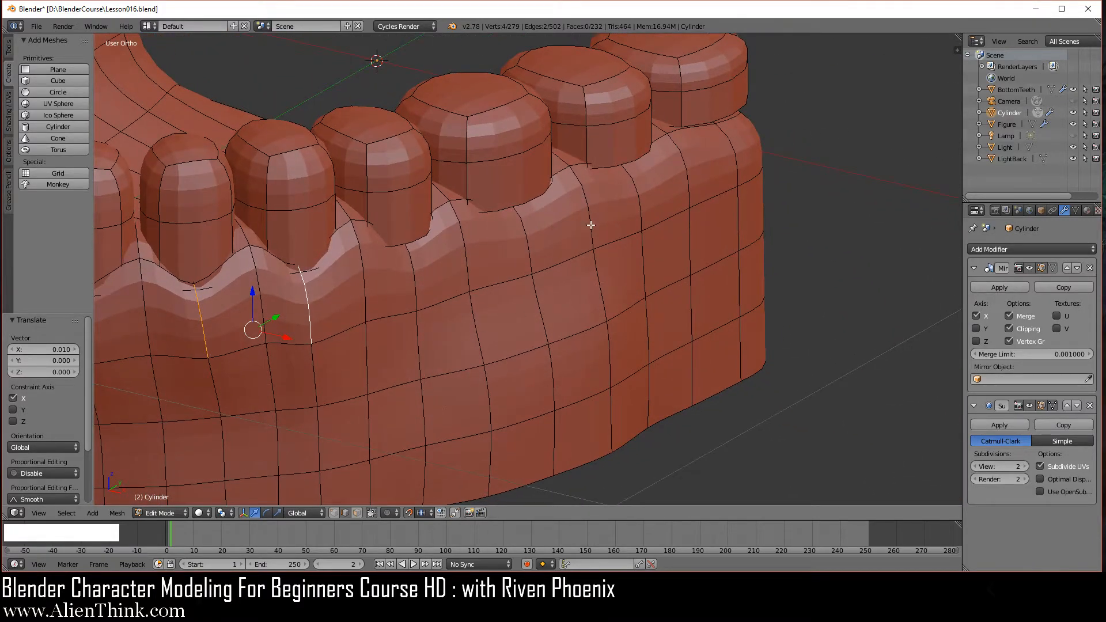
pyautogui.rightClick(414, 271)
pyautogui.keyDown('shift'); pyautogui.rightClick(523, 229); pyautogui.keyUp('shift')
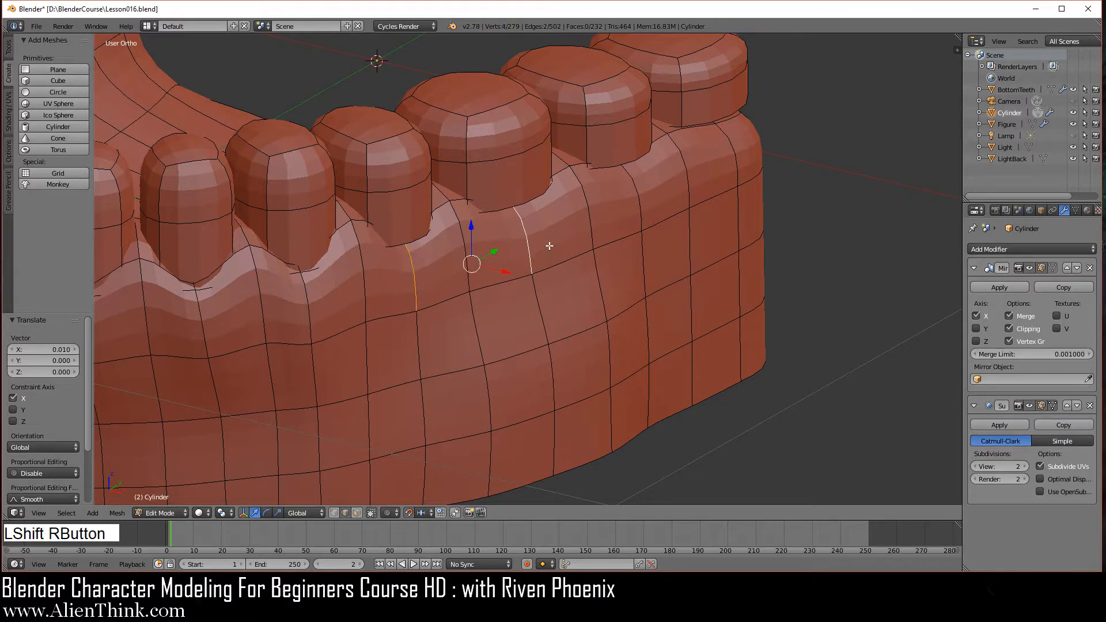
pyautogui.press('KP_1')
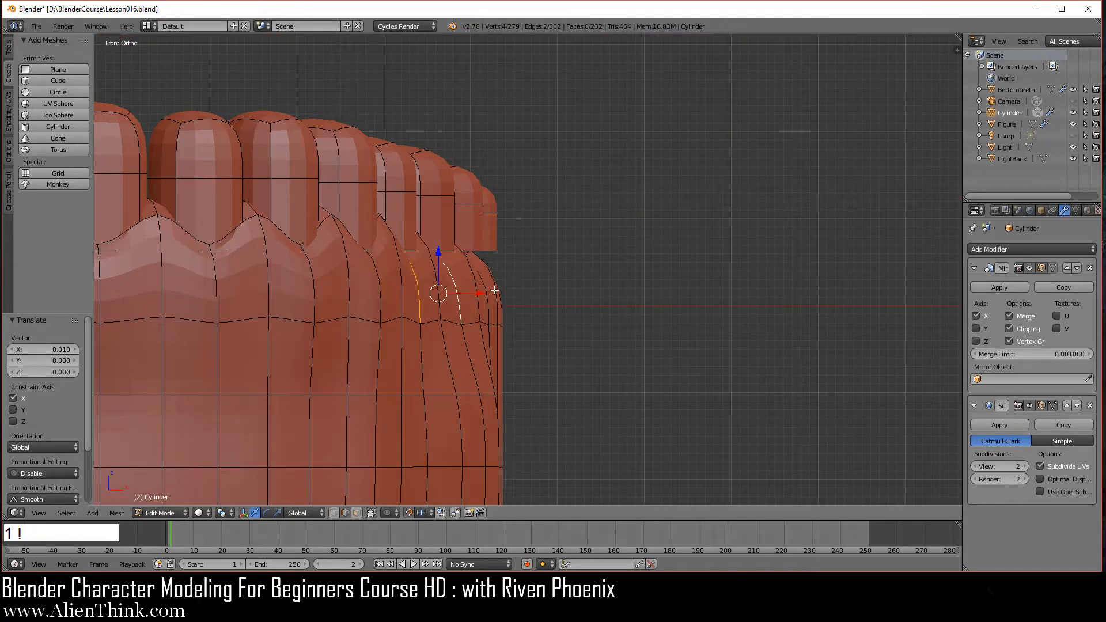
pyautogui.moveTo(477, 293); pyautogui.dragTo(496, 292)
pyautogui.moveTo(662, 295); pyautogui.dragTo(627, 298, button='middle')
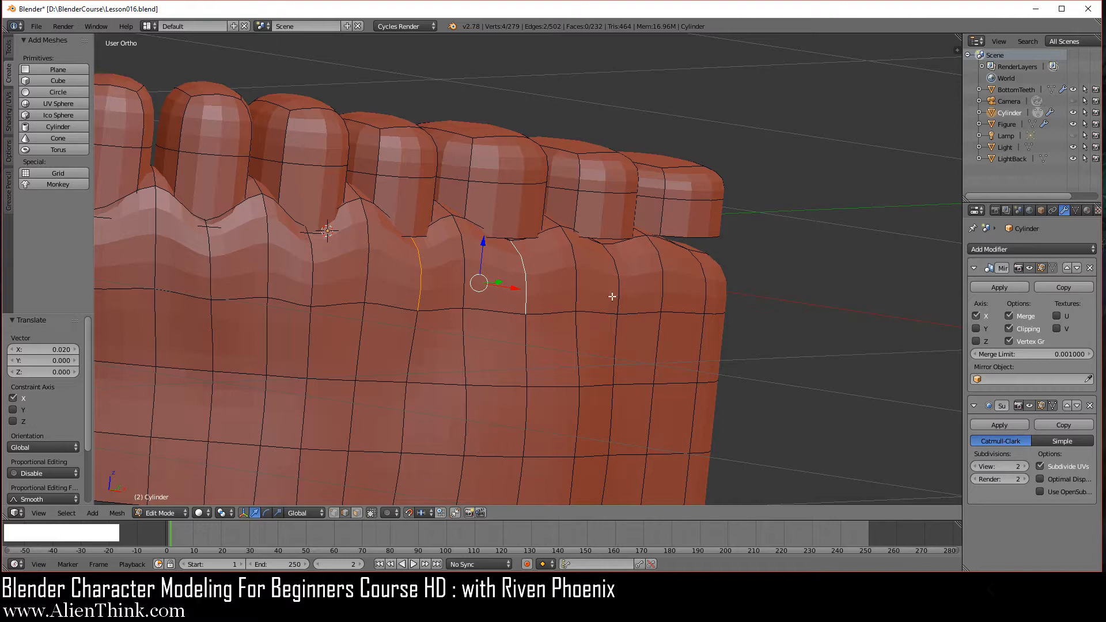
pyautogui.press('a')
pyautogui.scroll(-3, 599, 304)
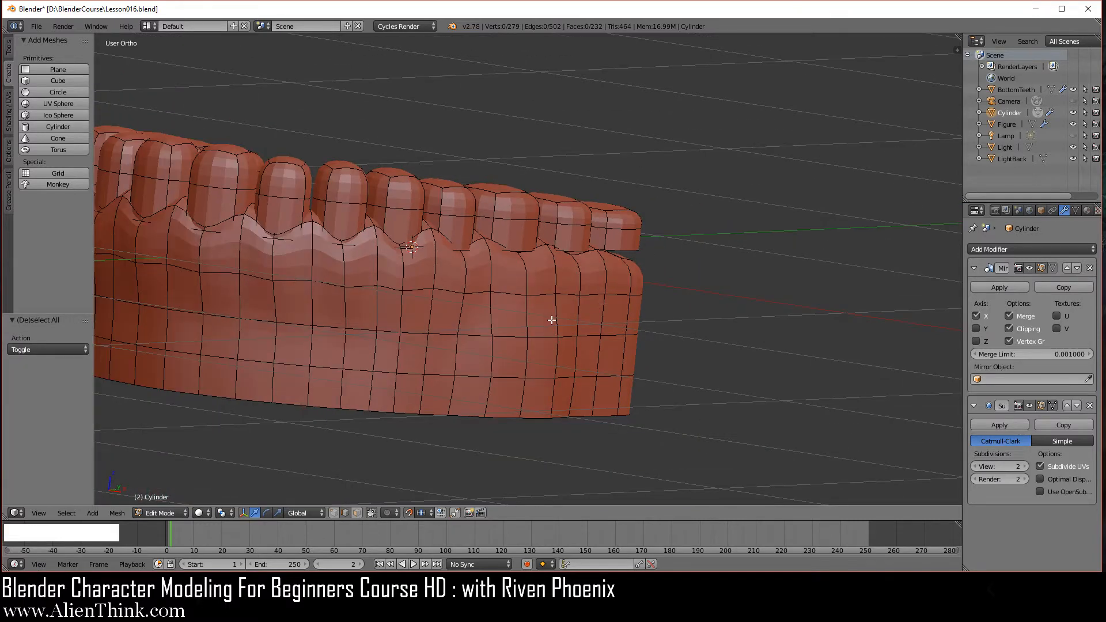
# Return to object mode and apply smooth shading to the gum and teeth mesh
pyautogui.press('Tab')
pyautogui.scroll(-2, 554, 317)
pyautogui.keyDown('shift'); pyautogui.moveTo(557, 313); pyautogui.dragTo(541, 301, button='middle'); pyautogui.keyUp('shift')
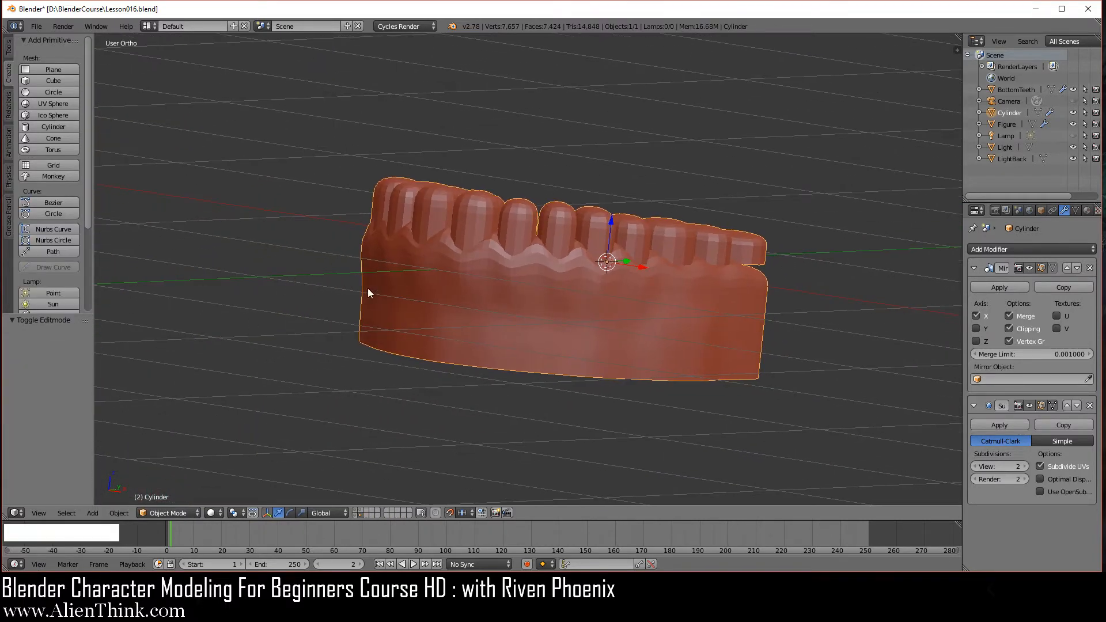
pyautogui.click(8, 59)
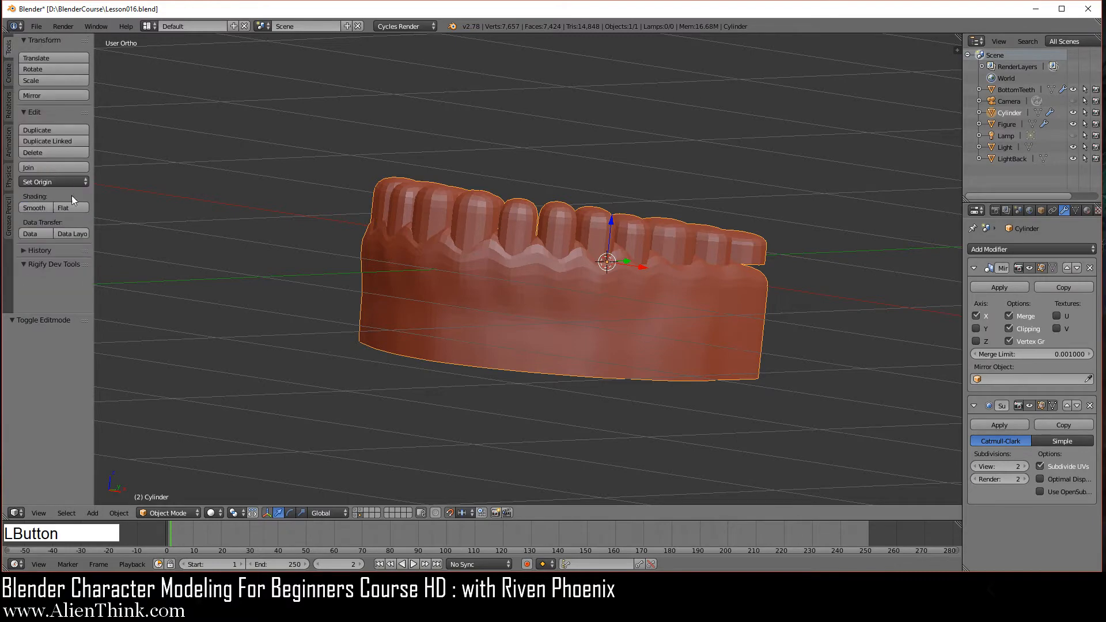
pyautogui.click(34, 207)
# In face mode, select the three faces around the corner pole of the front mouth floor, smooth them once and leave edit mode
pyautogui.moveTo(493, 377)
pyautogui.mouseDown(button='middle')
pyautogui.moveTo(619, 323)
pyautogui.moveTo(461, 303)
pyautogui.moveTo(266, 326)
pyautogui.moveTo(269, 347)
pyautogui.mouseUp(button='middle')
pyautogui.scroll(3, 666, 424)
pyautogui.keyDown('shift'); pyautogui.moveTo(667, 424); pyautogui.dragTo(484, 344, button='middle'); pyautogui.keyUp('shift')
pyautogui.press('Tab')
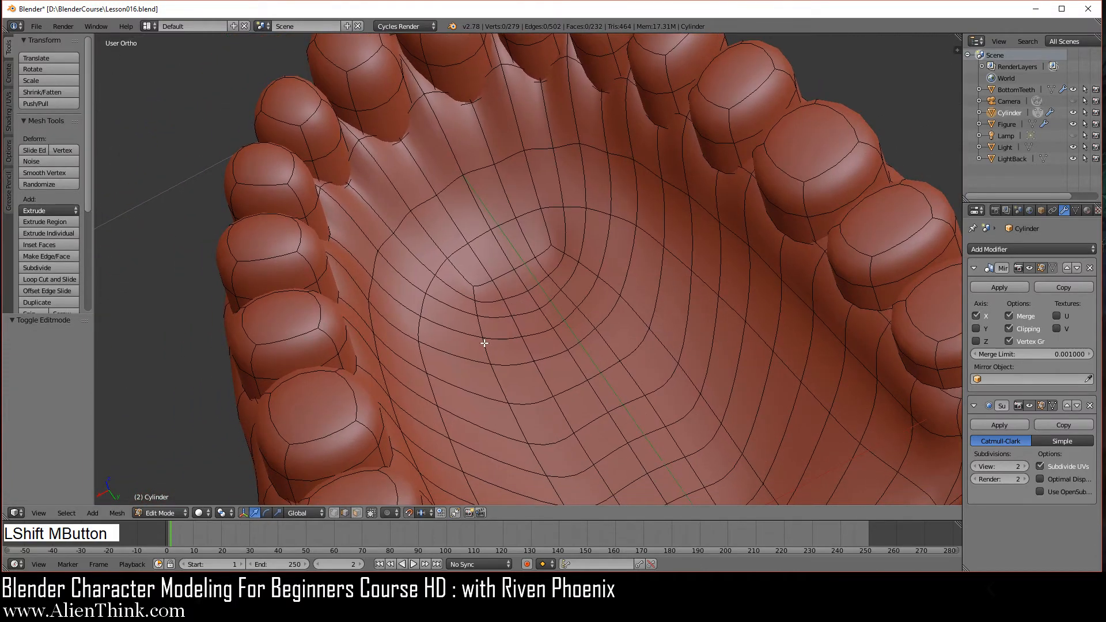
pyautogui.scroll(3, 484, 344)
pyautogui.press('Tab')
pyautogui.press('Tab')
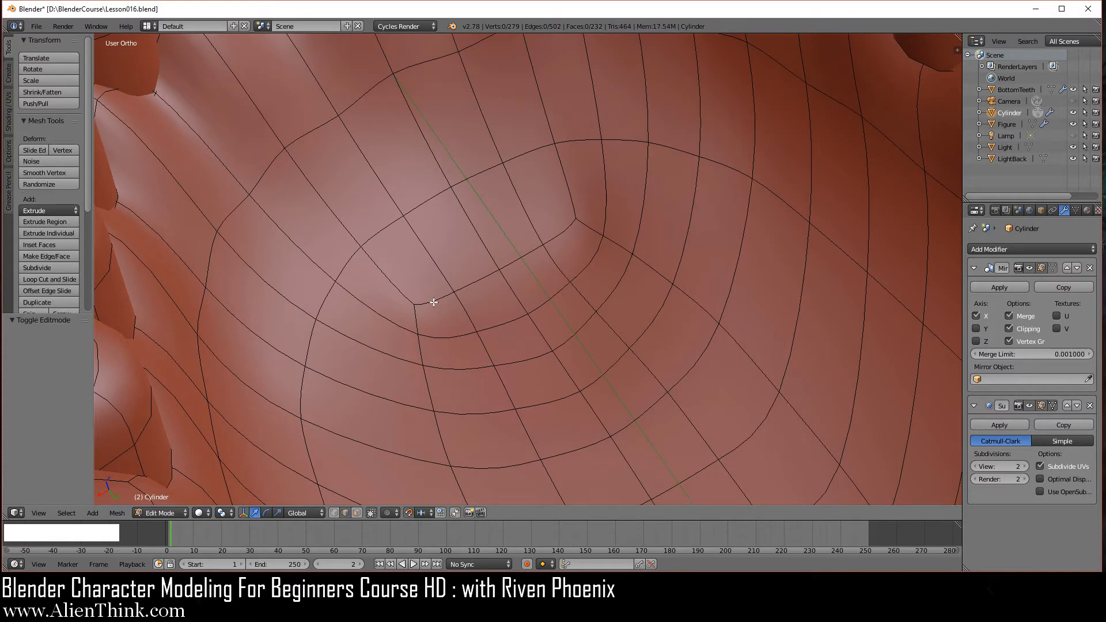
pyautogui.click(357, 512)
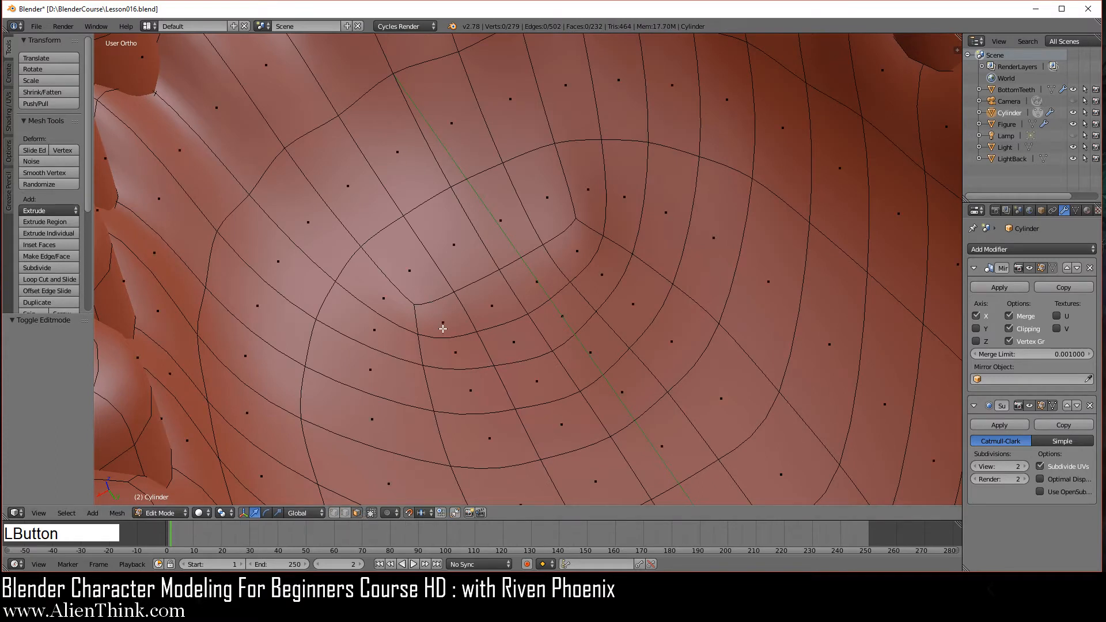
pyautogui.rightClick(442, 322)
pyautogui.keyDown('shift'); pyautogui.rightClick(383, 298); pyautogui.keyUp('shift')
pyautogui.keyDown('shift'); pyautogui.rightClick(406, 253); pyautogui.keyUp('shift')
pyautogui.press('w')
pyautogui.click(685, 297)
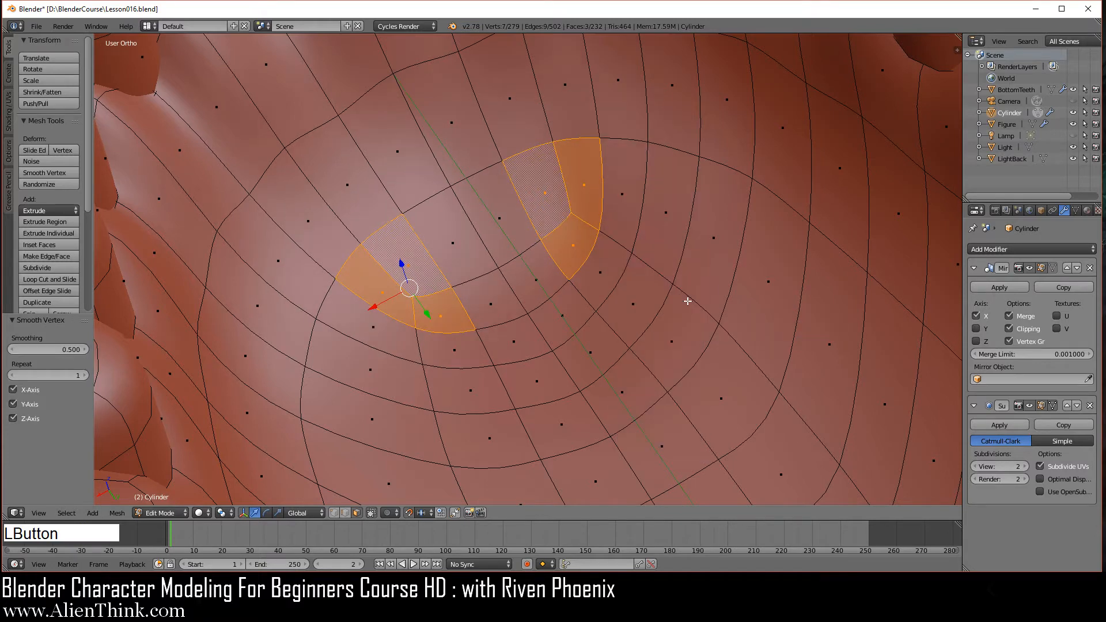
pyautogui.press('Tab')
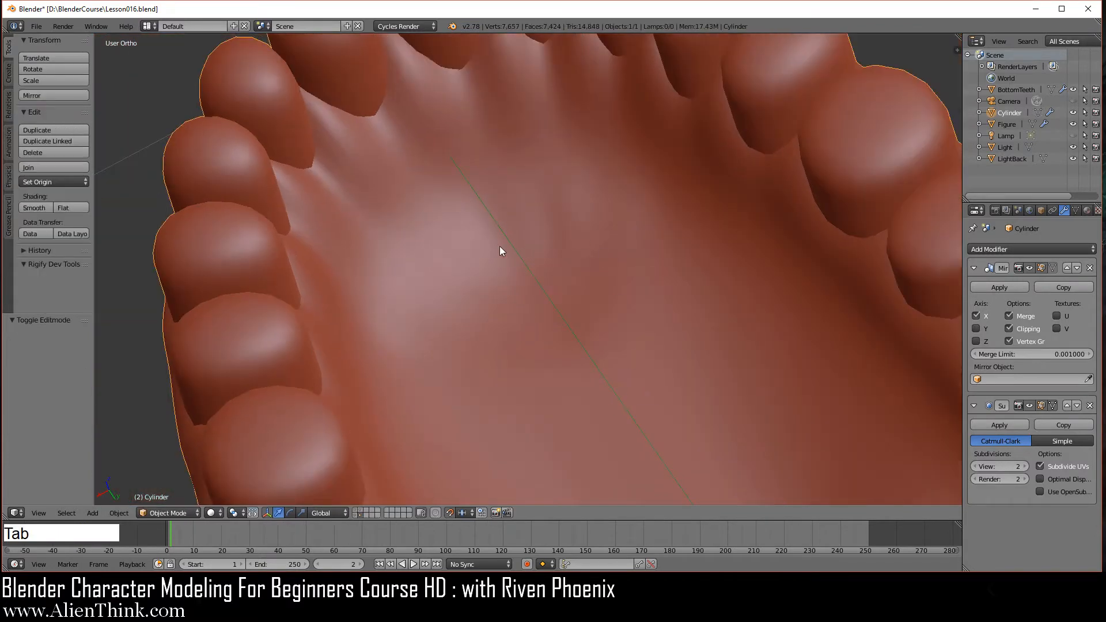
# In edge mode, rotate the upper-loop edge of the front wall between the first and second teeth clockwise twice
pyautogui.scroll(-6, 499, 247)
pyautogui.moveTo(464, 381); pyautogui.dragTo(689, 281, button='middle')
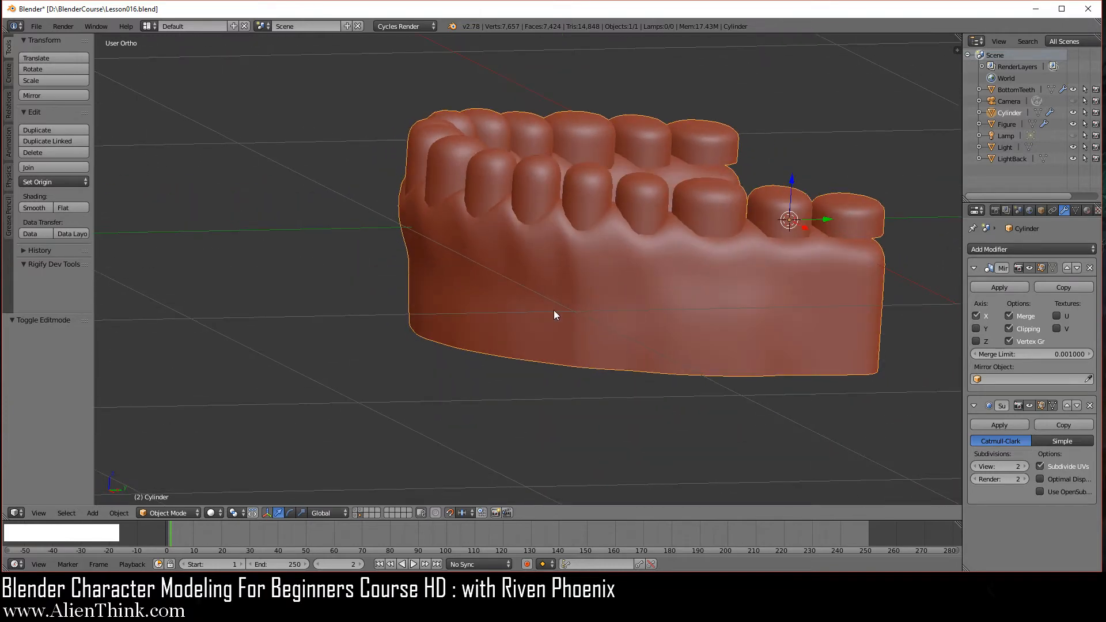
pyautogui.moveTo(554, 310); pyautogui.dragTo(549, 341, button='middle')
pyautogui.press('KP_1')
pyautogui.scroll(3, 568, 343)
pyautogui.press('Tab')
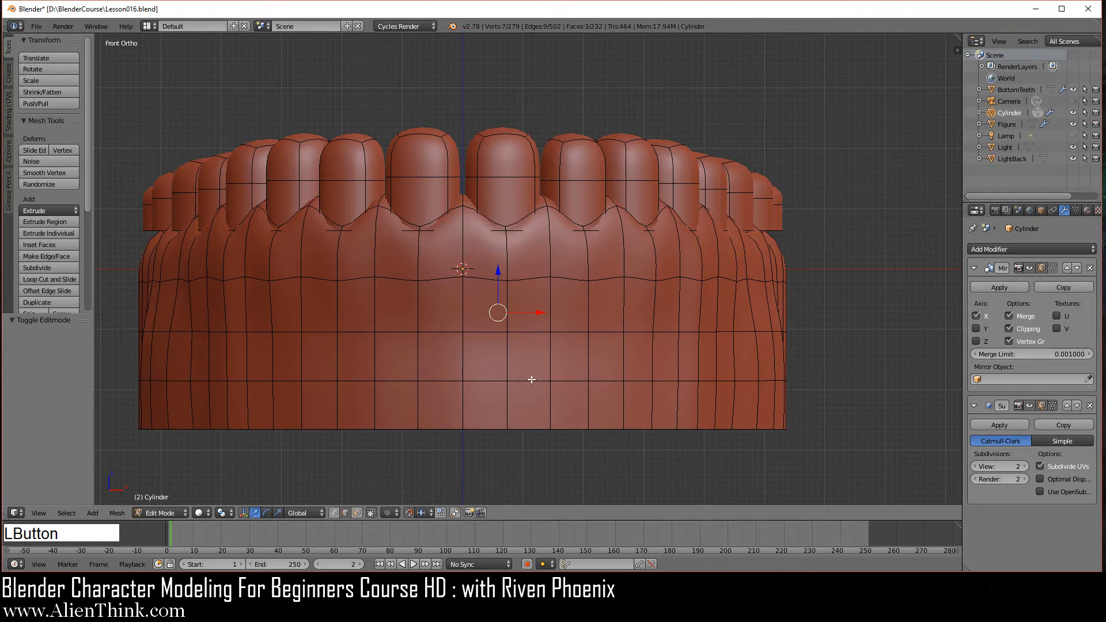
pyautogui.scroll(1, 531, 379)
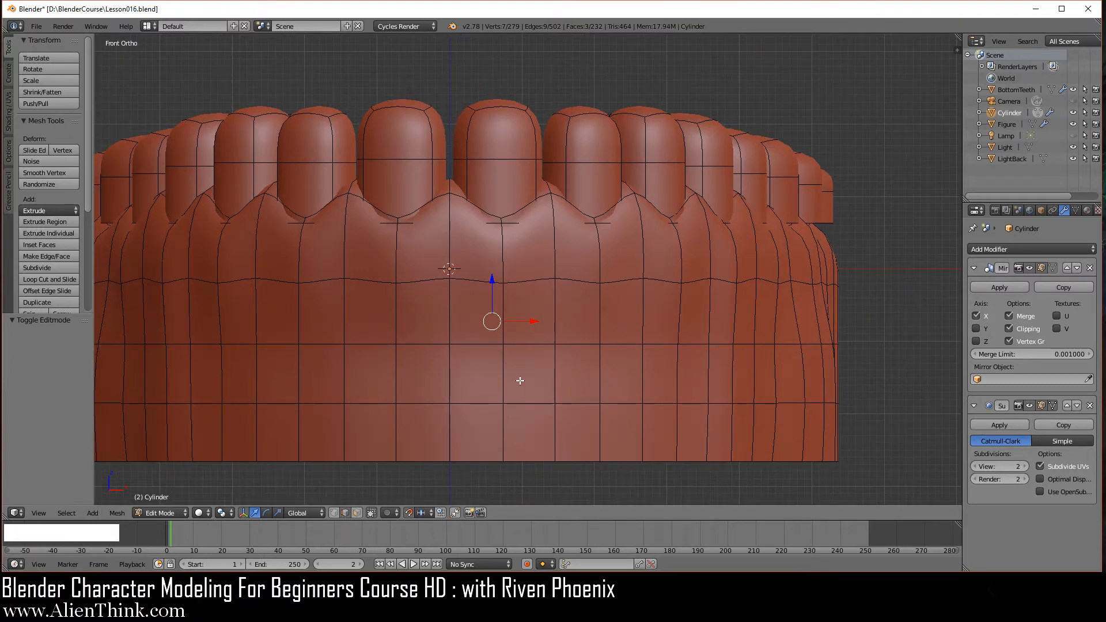
pyautogui.rightClick(533, 280)
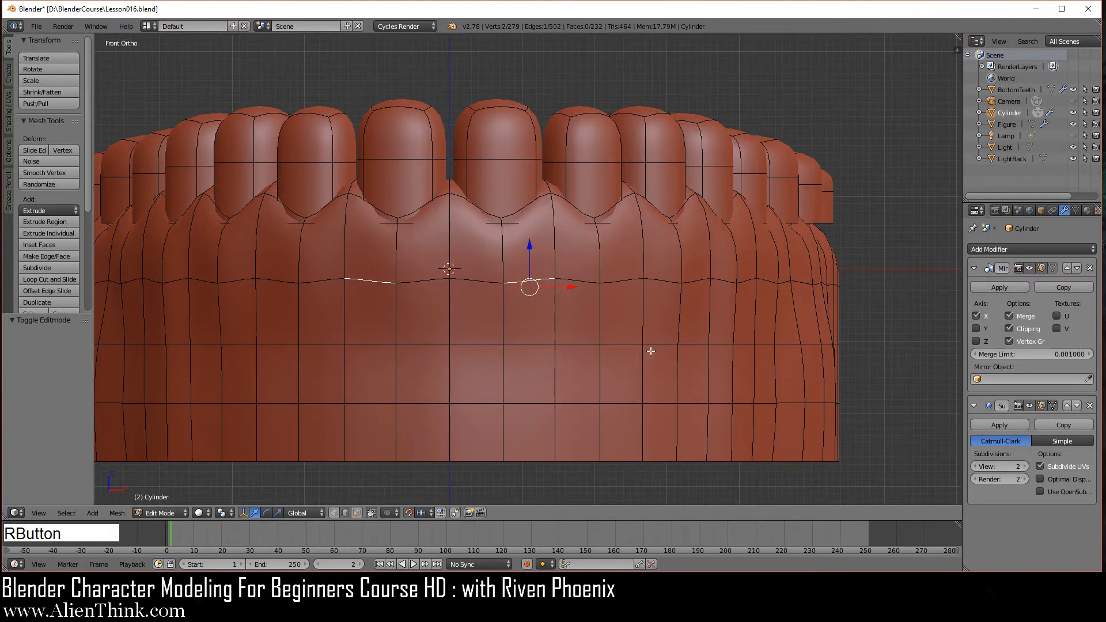
pyautogui.hotkey('ctrl', 'a')
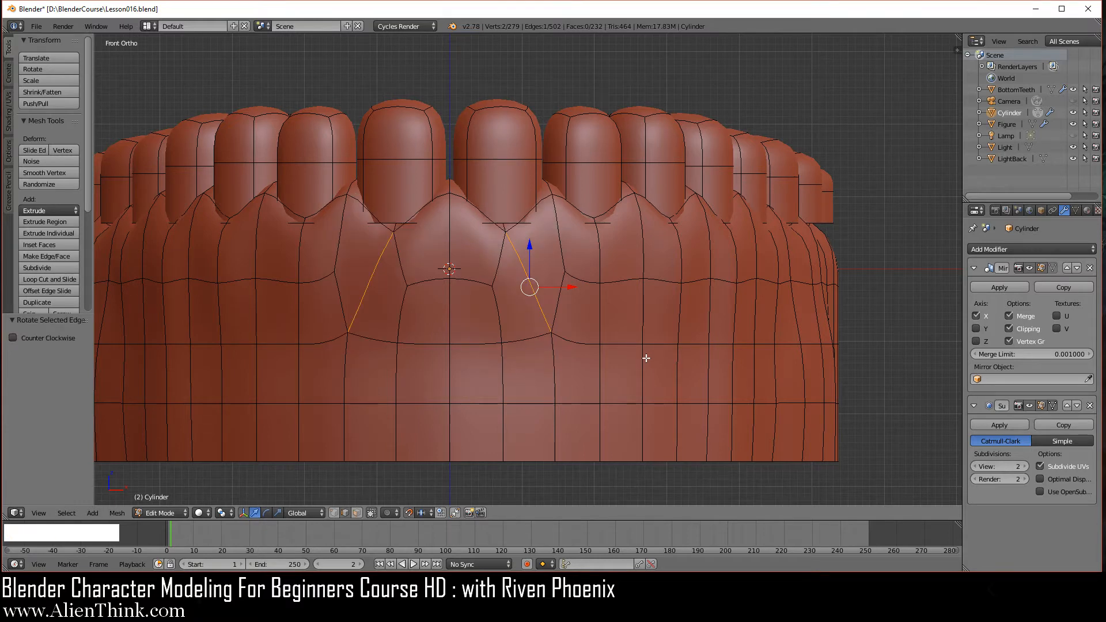
pyautogui.hotkey('ctrl', 'a')
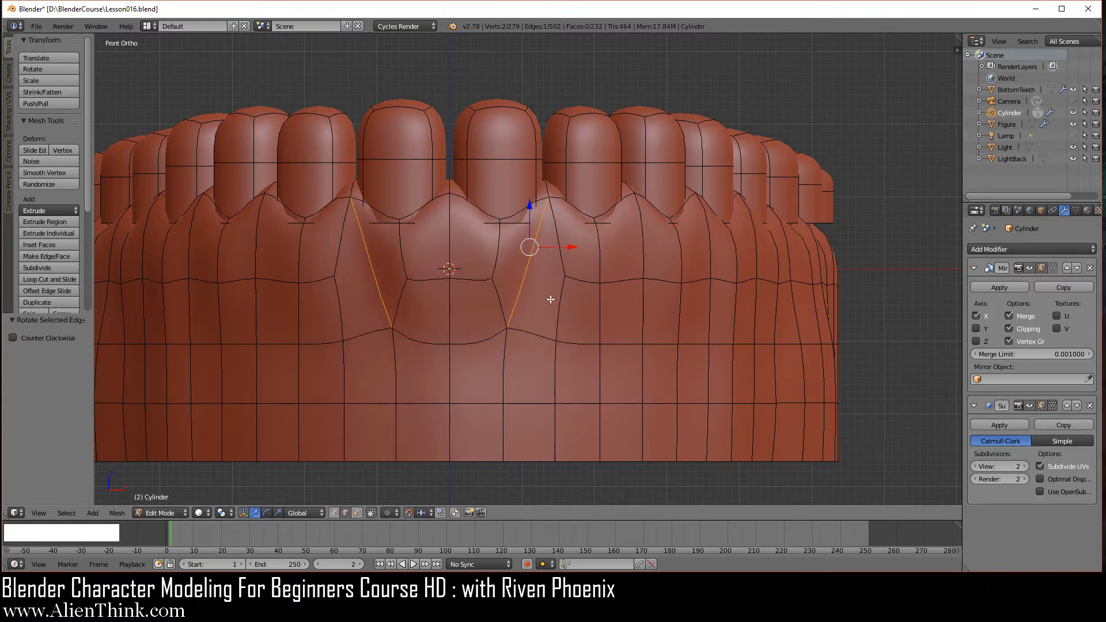
# Undo the double rotation of the front-wall edge between the first and second teeth and rotate that edge clockwise just once
pyautogui.hotkey('ctrl', 'z')
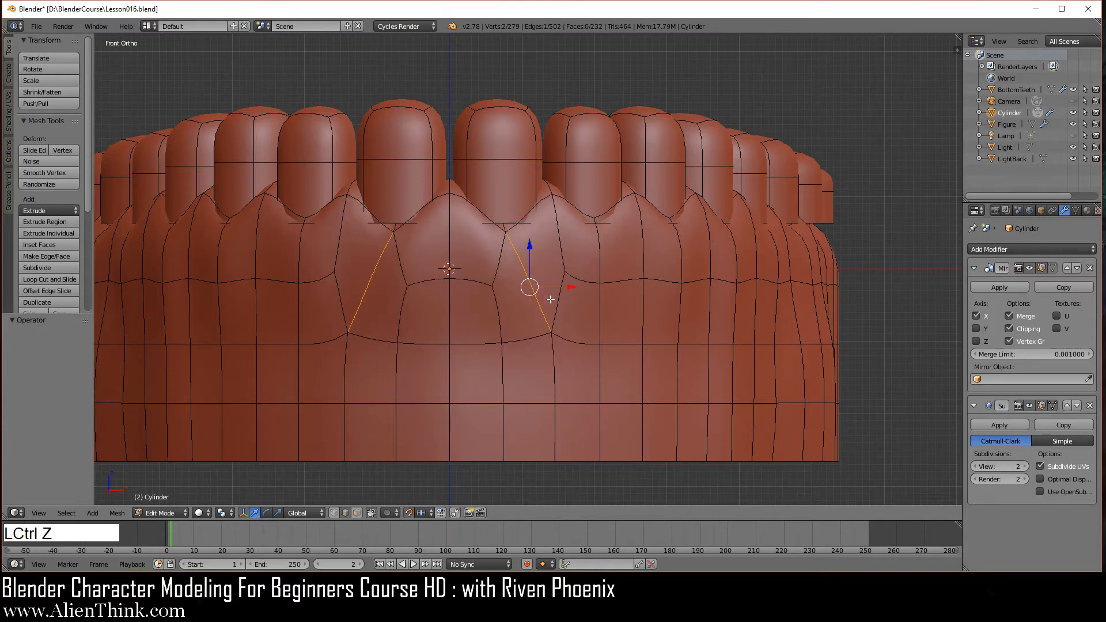
pyautogui.hotkey('ctrl', 'z')
pyautogui.hotkey('ctrl', 'a')
# Select the upper-loop edge of the front wall between the second and third teeth, rotate it clockwise once and return to object mode
pyautogui.rightClick(616, 283)
pyautogui.hotkey('ctrl', 'a')
pyautogui.hotkey('ctrl', 'a')
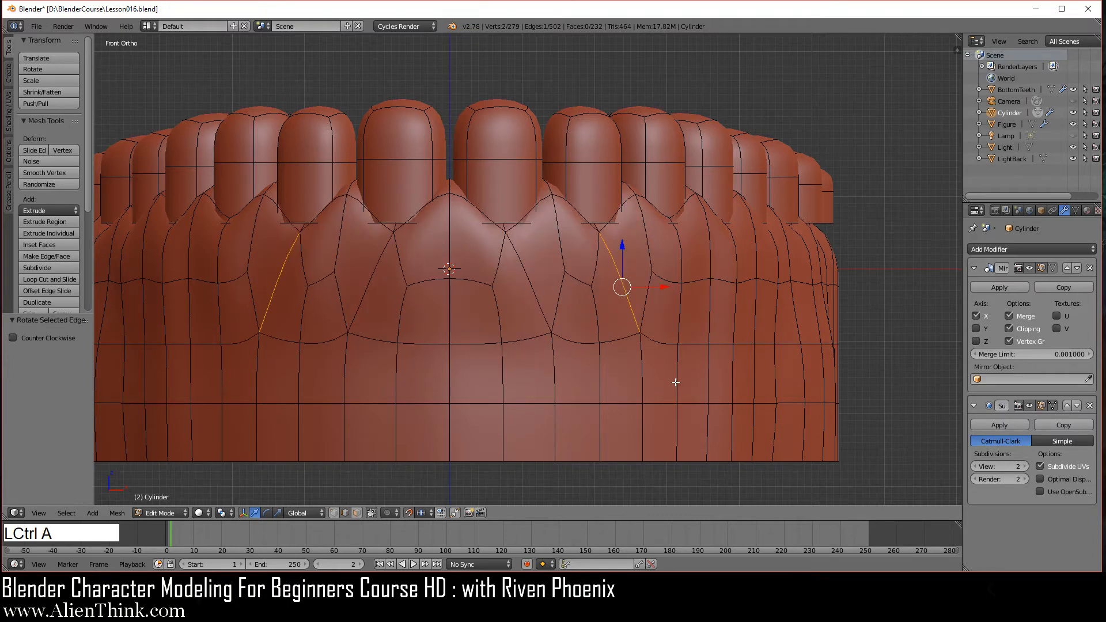
pyautogui.scroll(-2, 633, 374)
pyautogui.press('Tab')
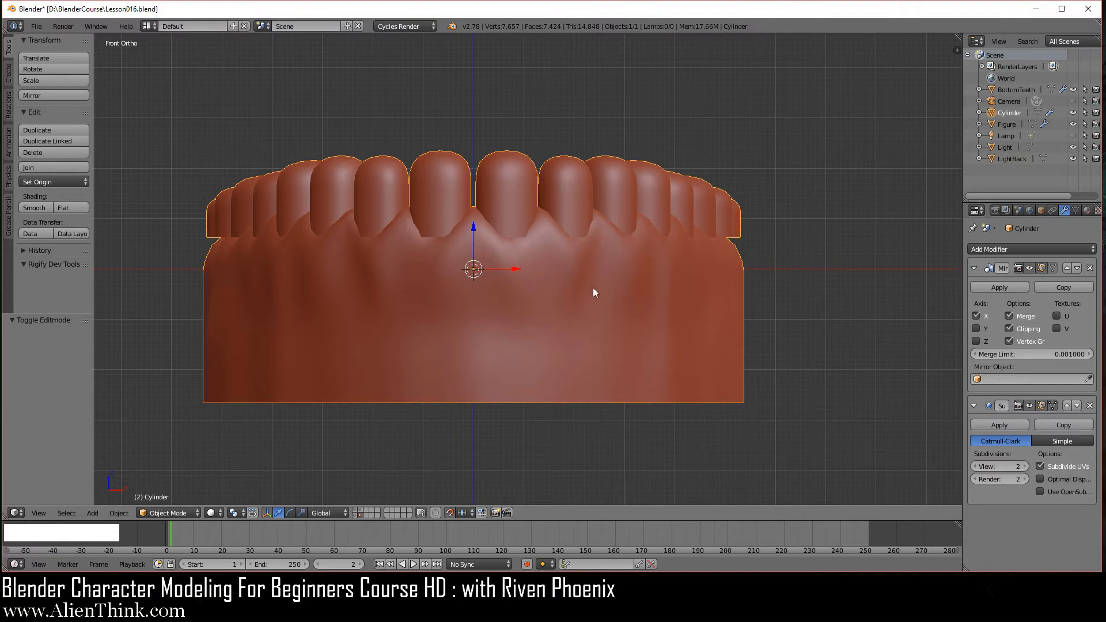
# Examine the smoothed gum walls and the ridges between the teeth from the front, both sides and above
pyautogui.moveTo(592, 291); pyautogui.dragTo(501, 310, button='middle')
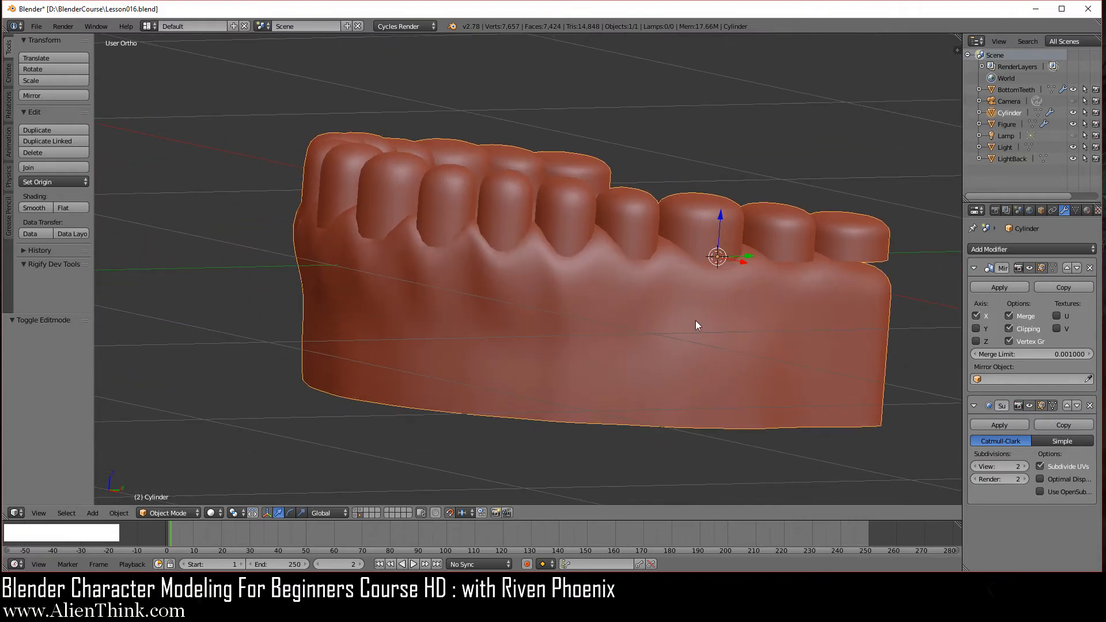
pyautogui.moveTo(613, 344); pyautogui.dragTo(519, 401, button='middle')
pyautogui.scroll(2, 519, 401)
pyautogui.scroll(-2, 631, 338)
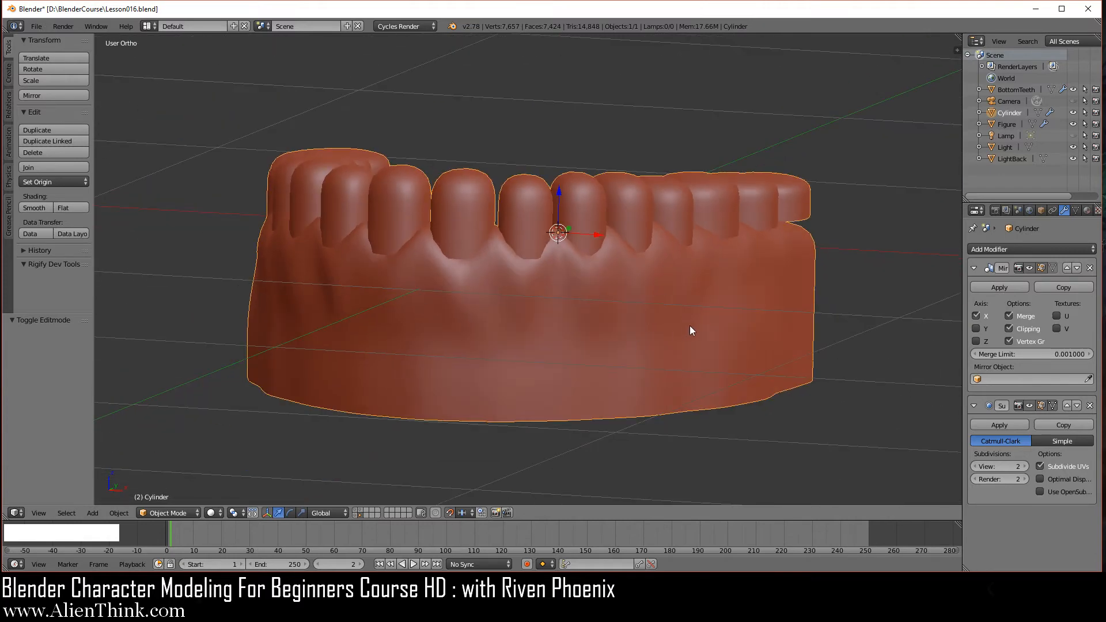
pyautogui.moveTo(689, 326); pyautogui.dragTo(588, 348, button='middle')
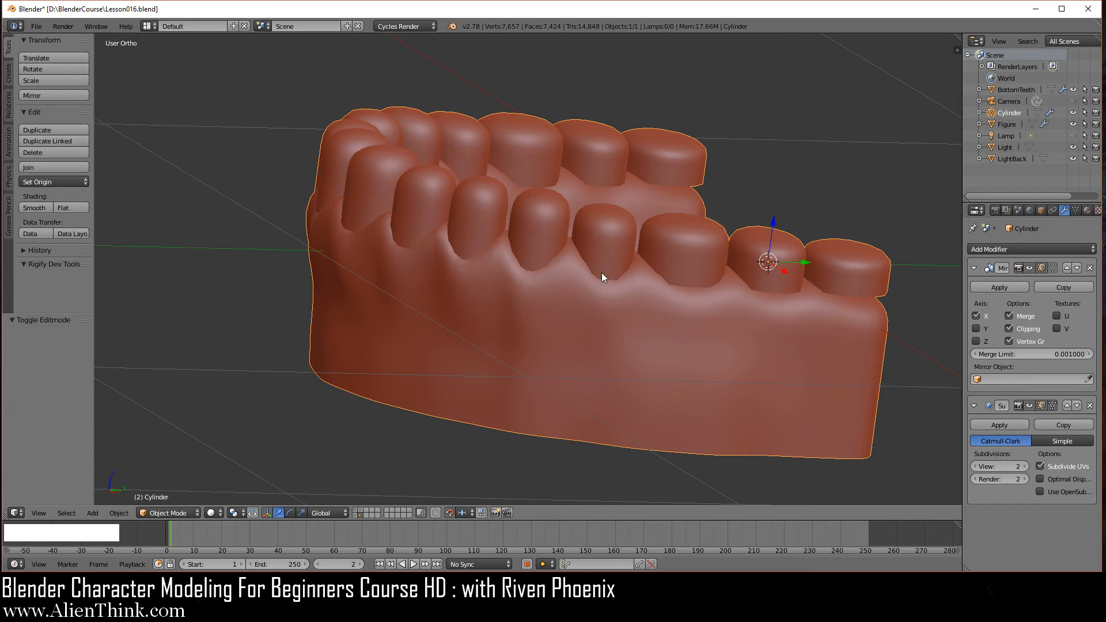
pyautogui.moveTo(425, 299); pyautogui.dragTo(553, 318, button='middle')
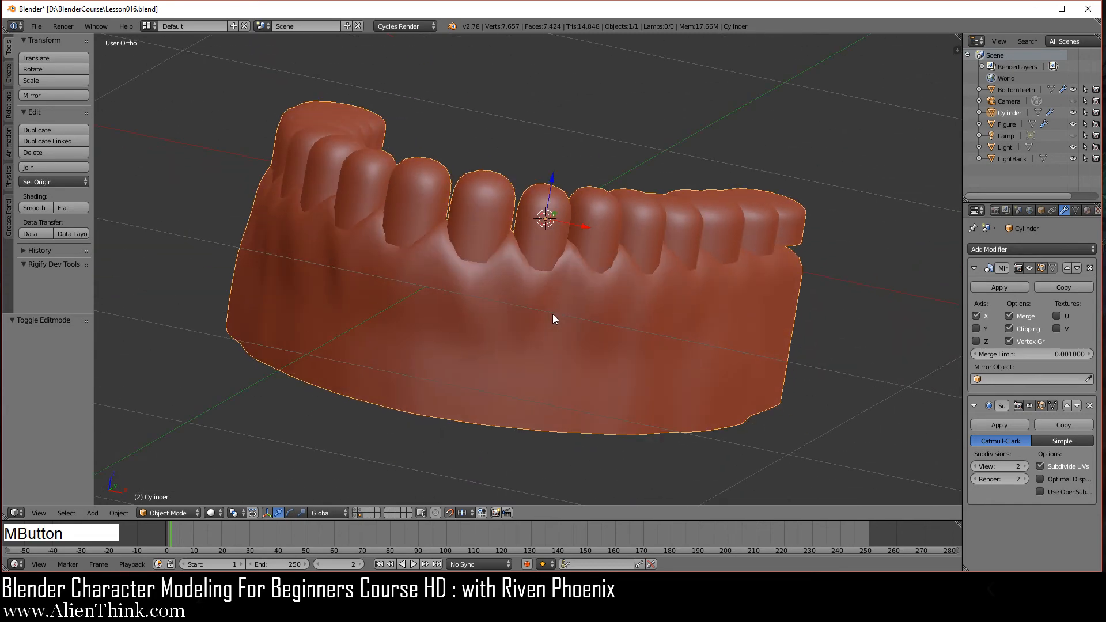
pyautogui.moveTo(559, 365); pyautogui.dragTo(506, 343, button='middle')
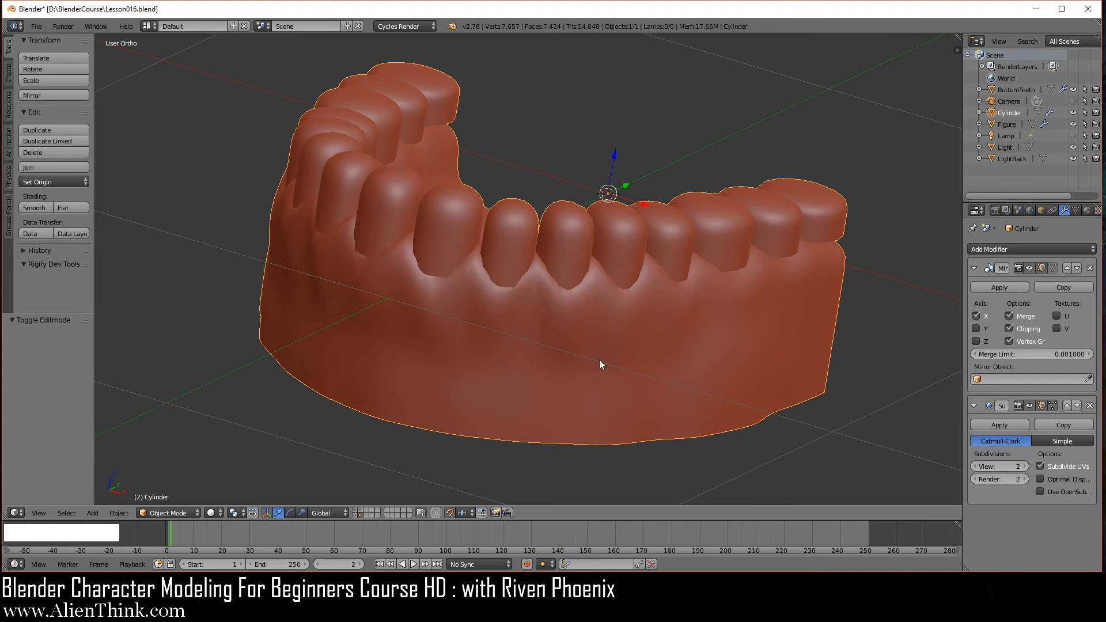
pyautogui.moveTo(681, 332); pyautogui.dragTo(520, 354, button='middle')
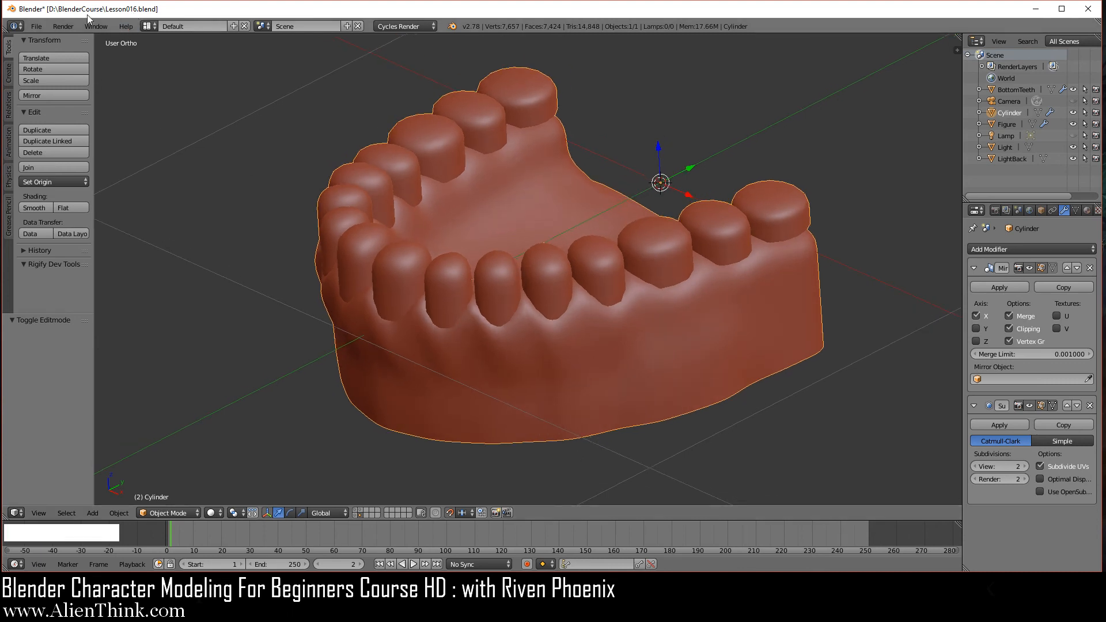
# Save the finished gum and teeth model to the existing file Lesson016.blend
pyautogui.click(36, 26)
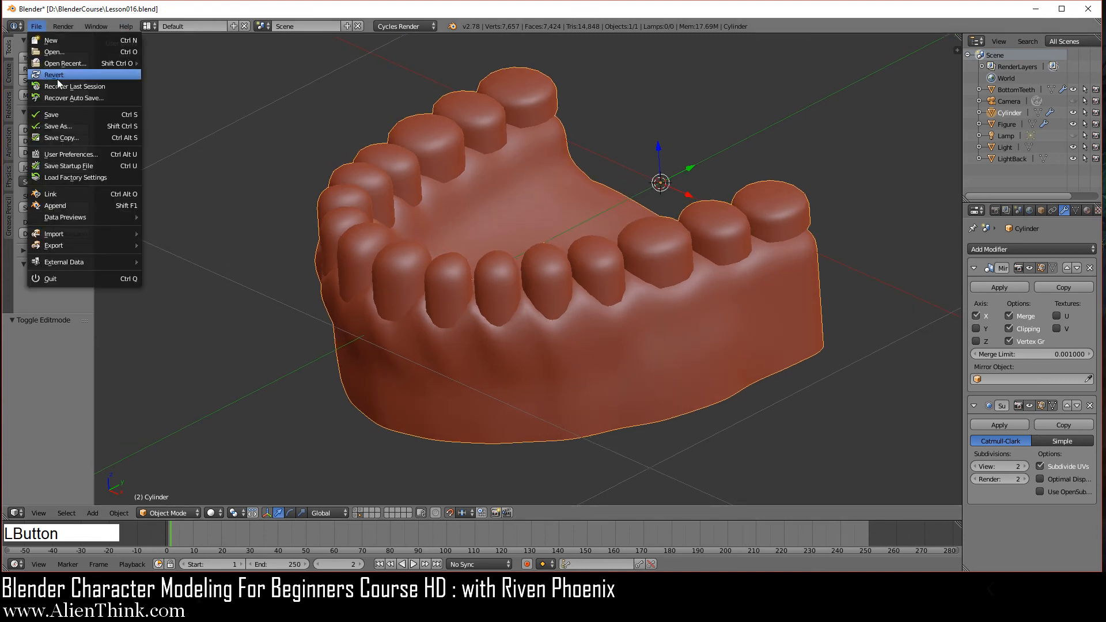
pyautogui.click(62, 113)
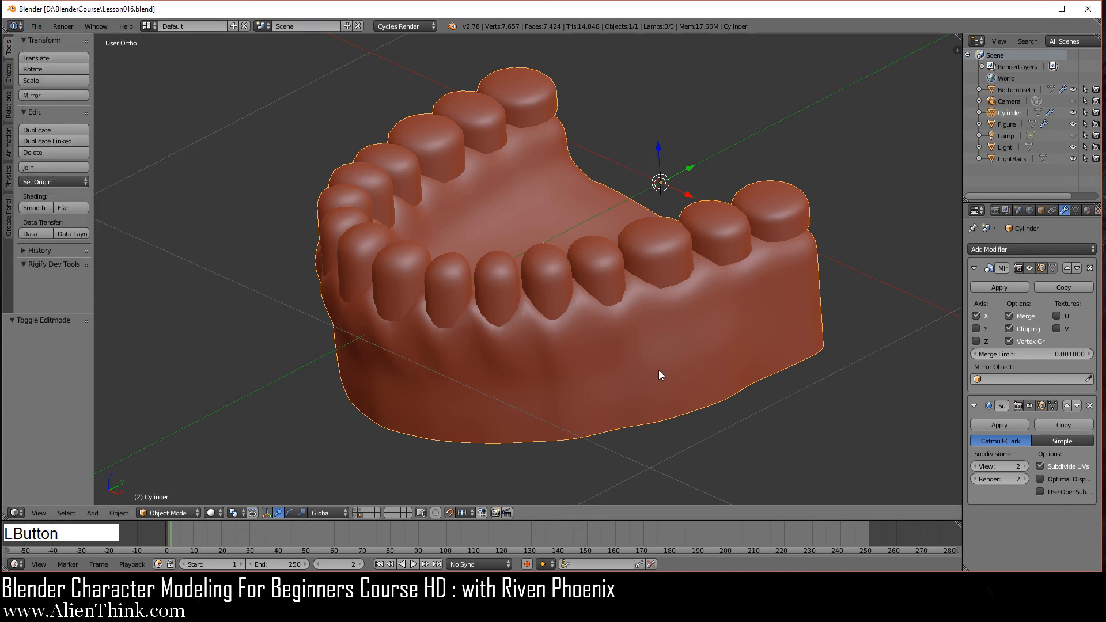